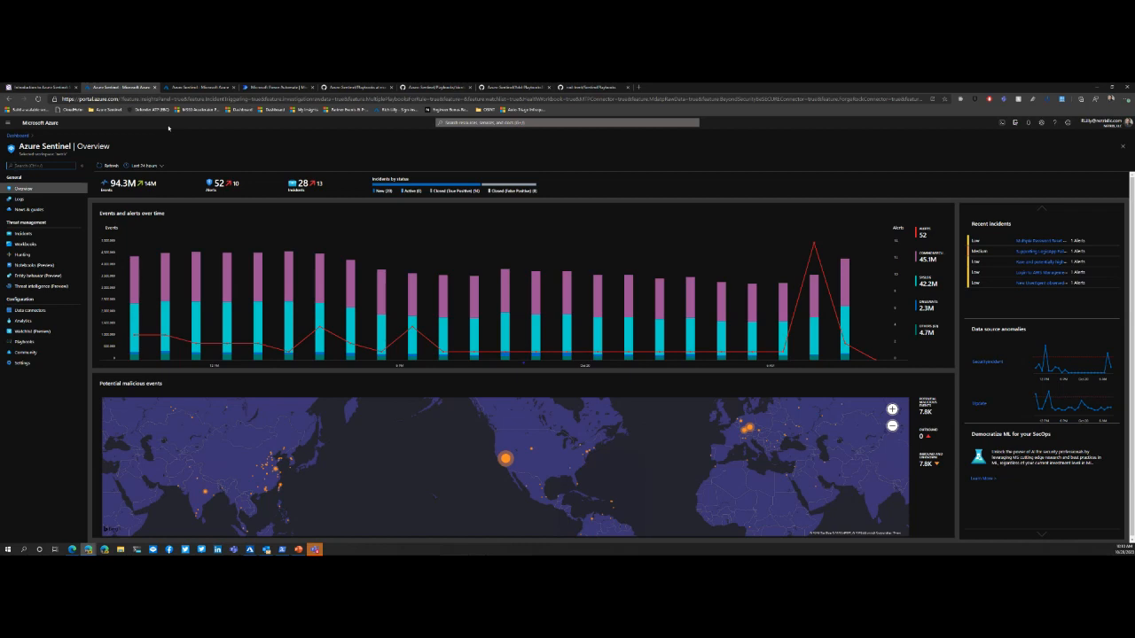
Step: Open the Azure Sentinel playbooks list and start creating a new playbook
left_click(23, 341)
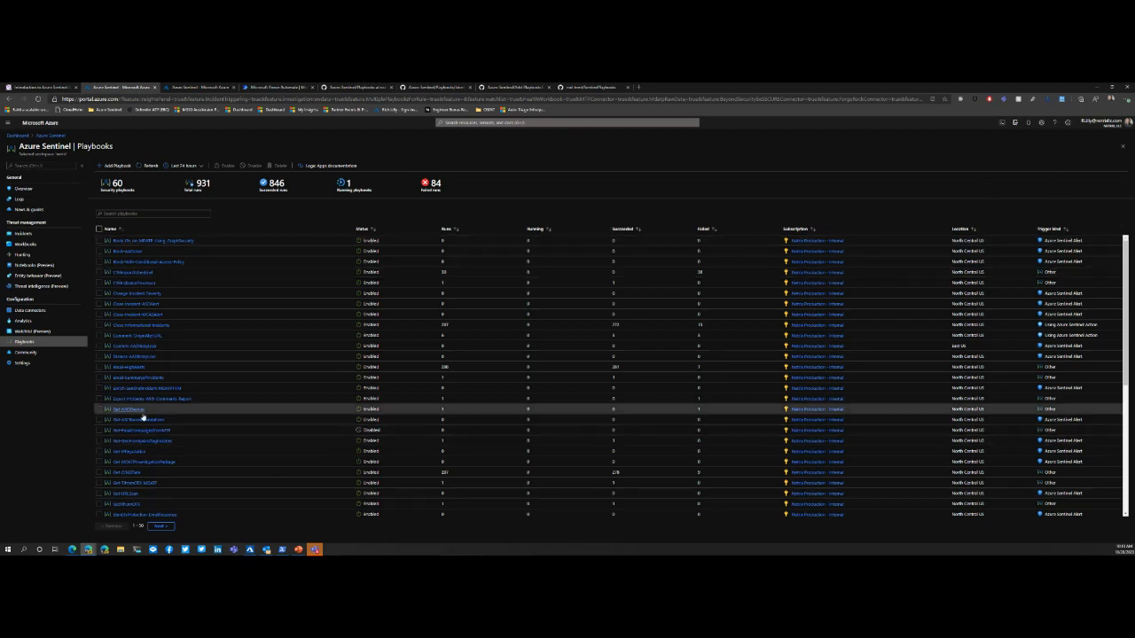
mouse_move(87, 550)
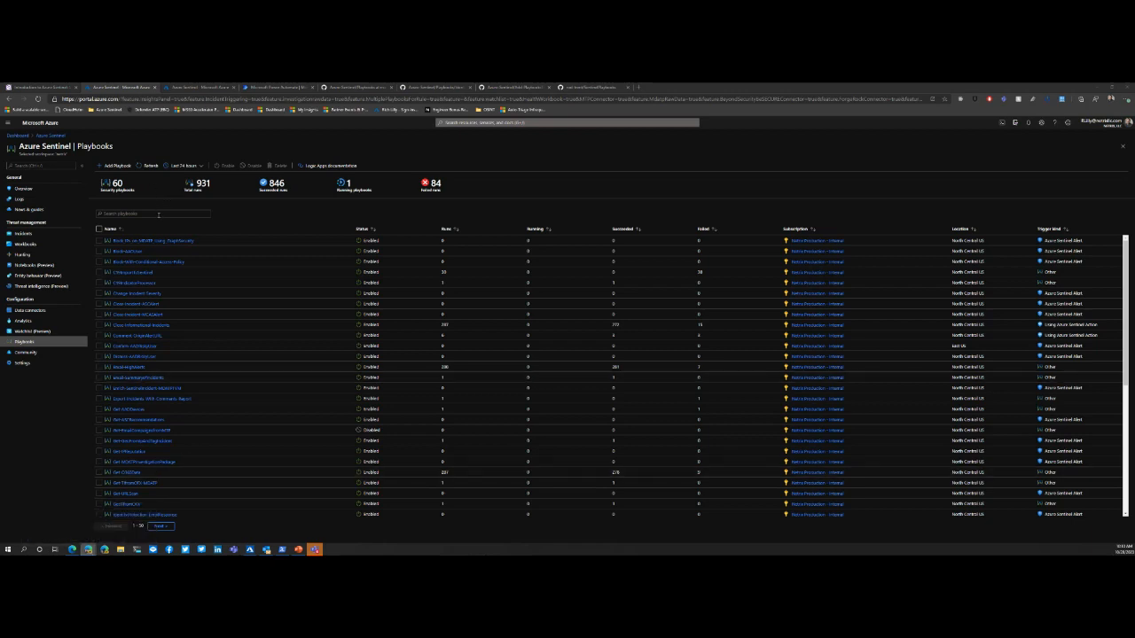
left_click(117, 166)
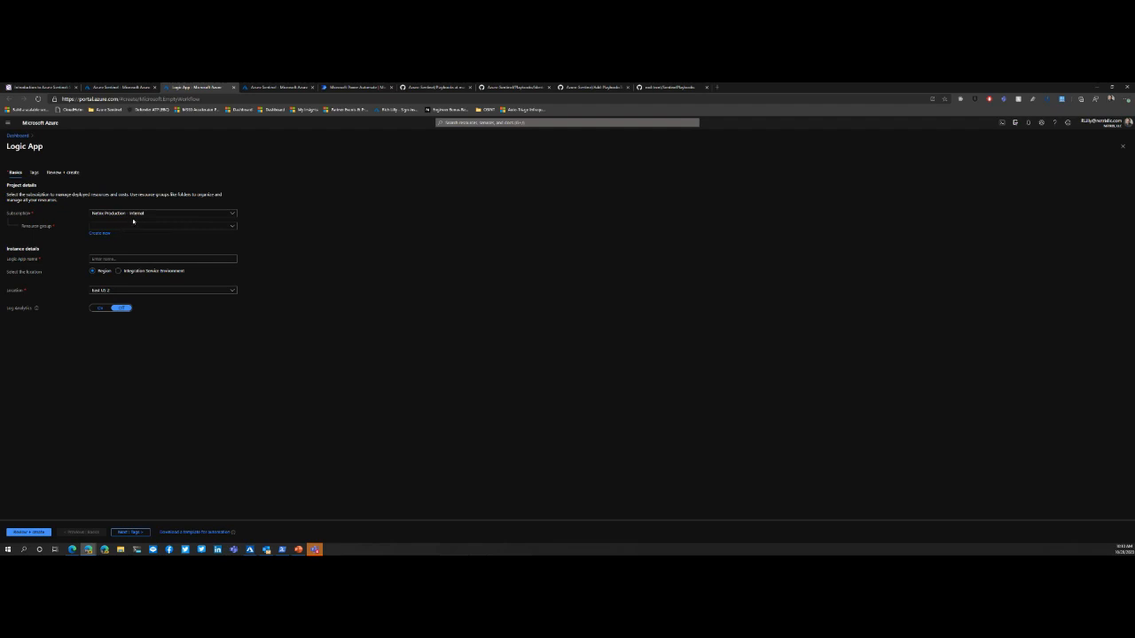
Step: Assign the new logic app to the RG_Sentinel resource group and name it Demo1
left_click(133, 227)
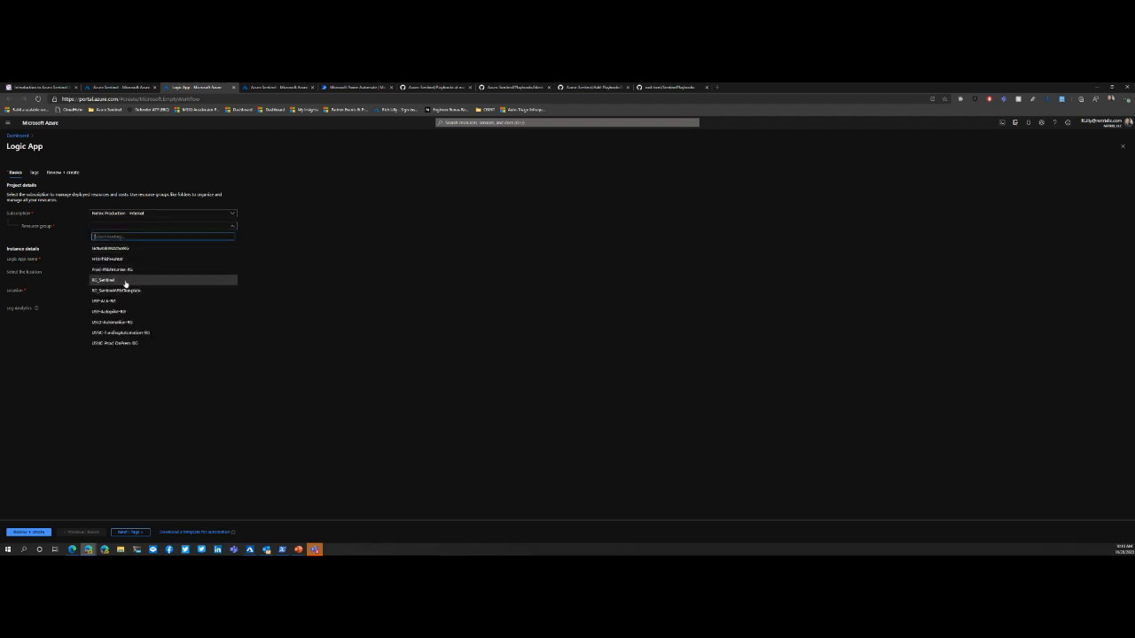
left_click(125, 280)
left_click(127, 259)
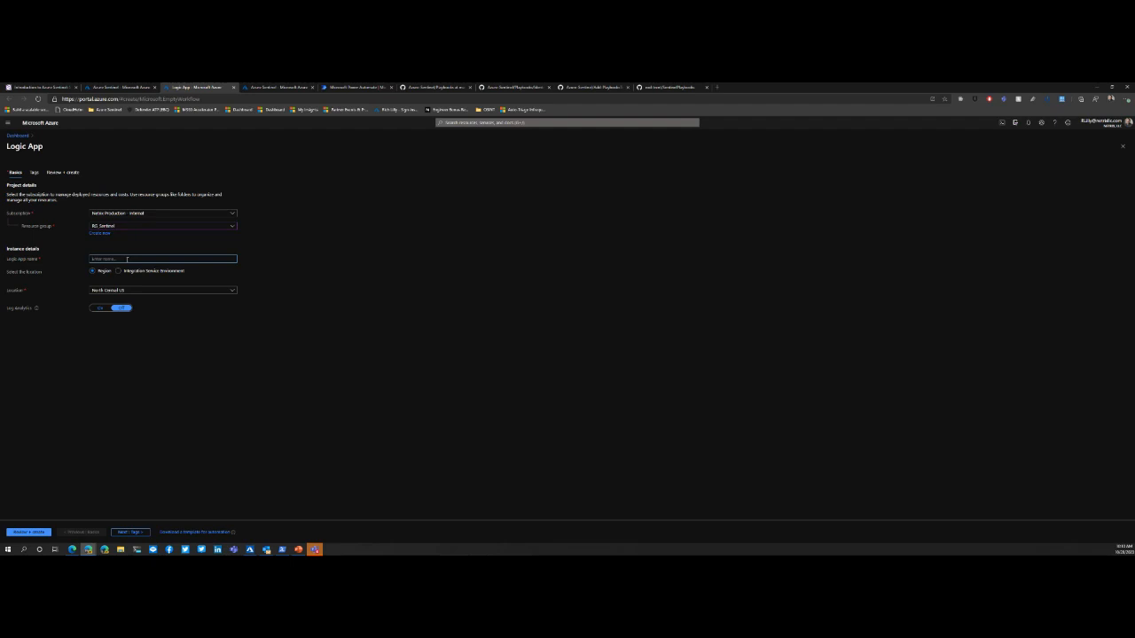
type("Li")
left_click(101, 309)
left_click(117, 322)
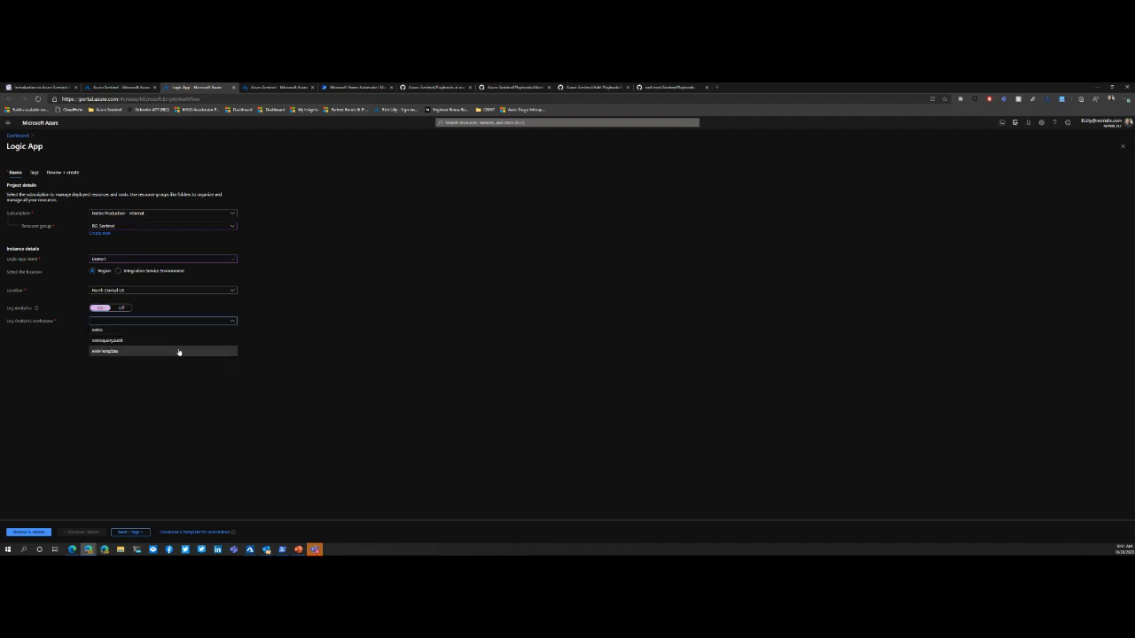
left_click(152, 331)
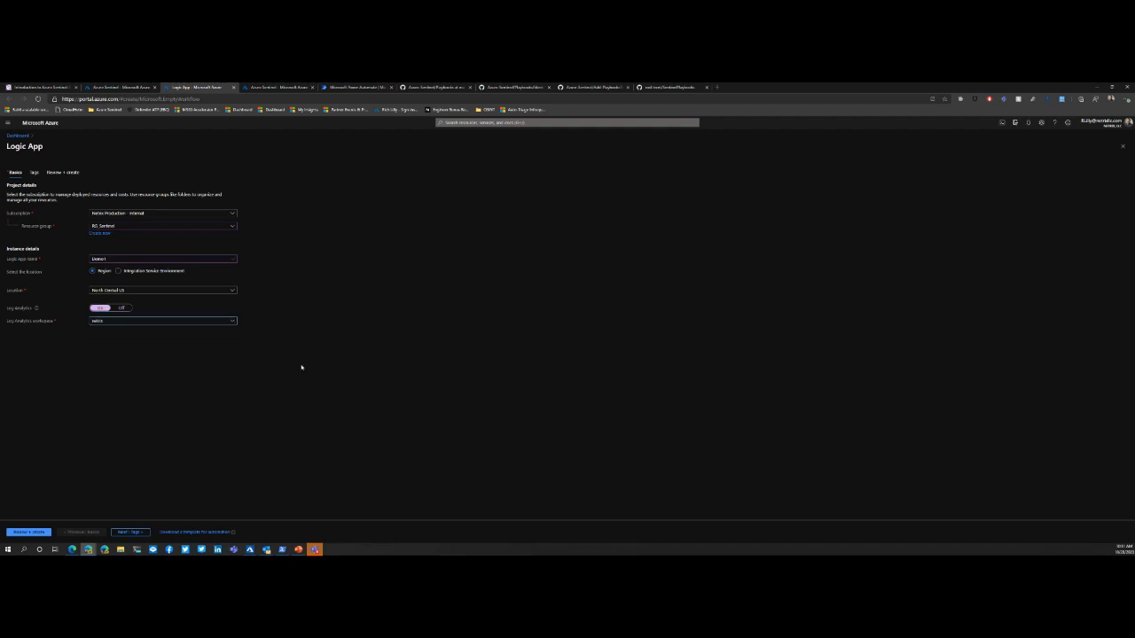
left_click(125, 308)
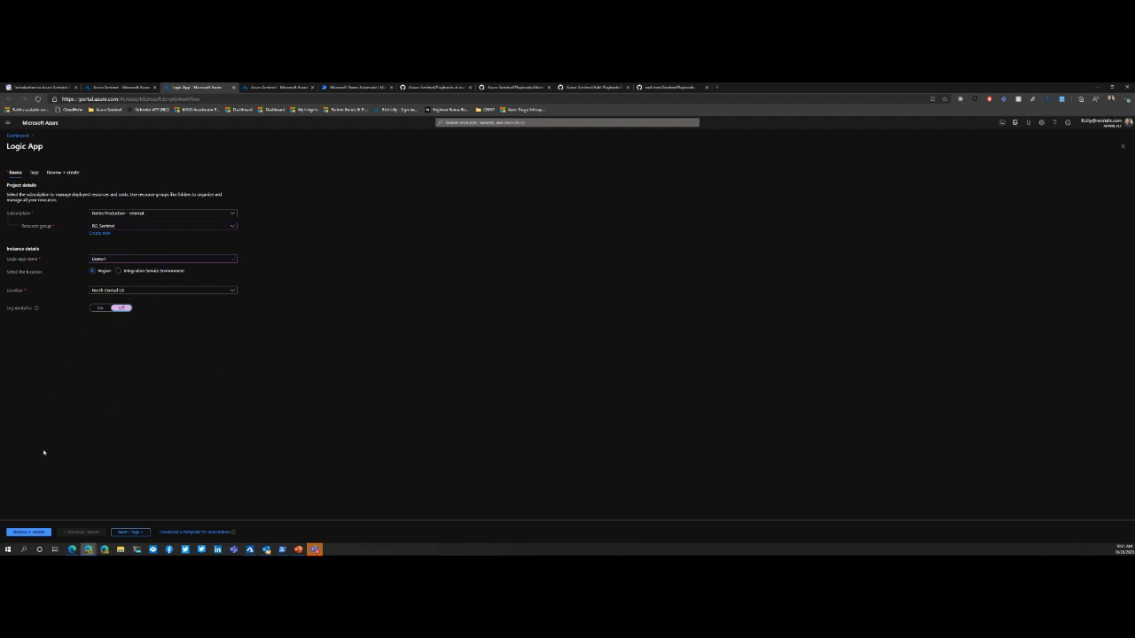
Step: Review the logic app's settings and create it
left_click(28, 532)
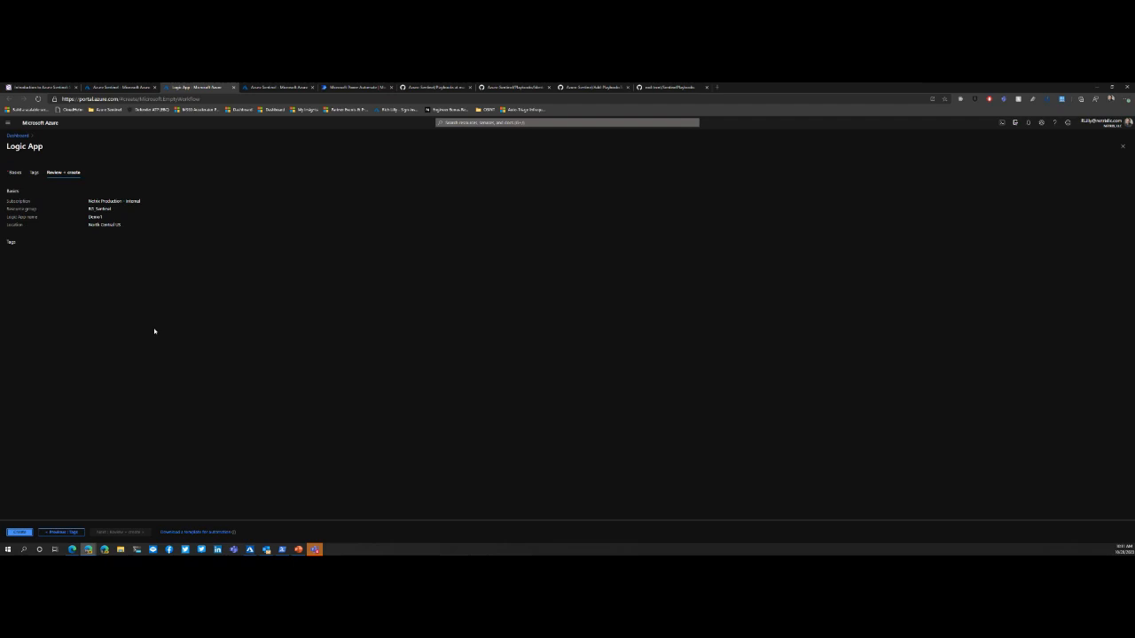
left_click(18, 532)
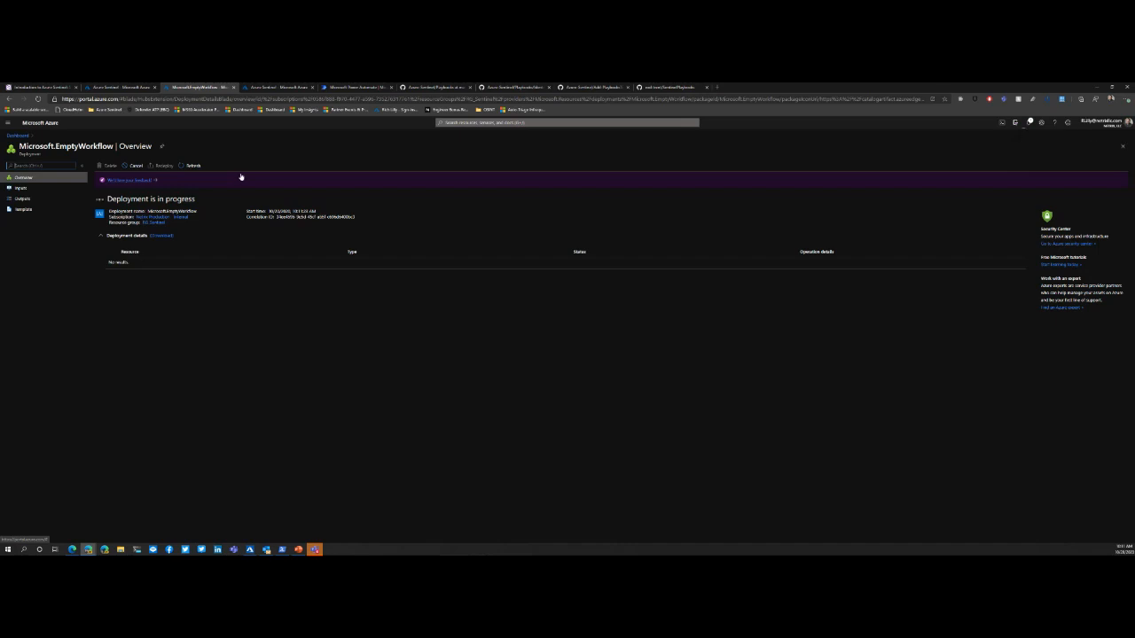
Step: Return to the Azure Sentinel playbooks list, refresh it, filter it by "demo" and open the Demo1 playbook
left_click(120, 87)
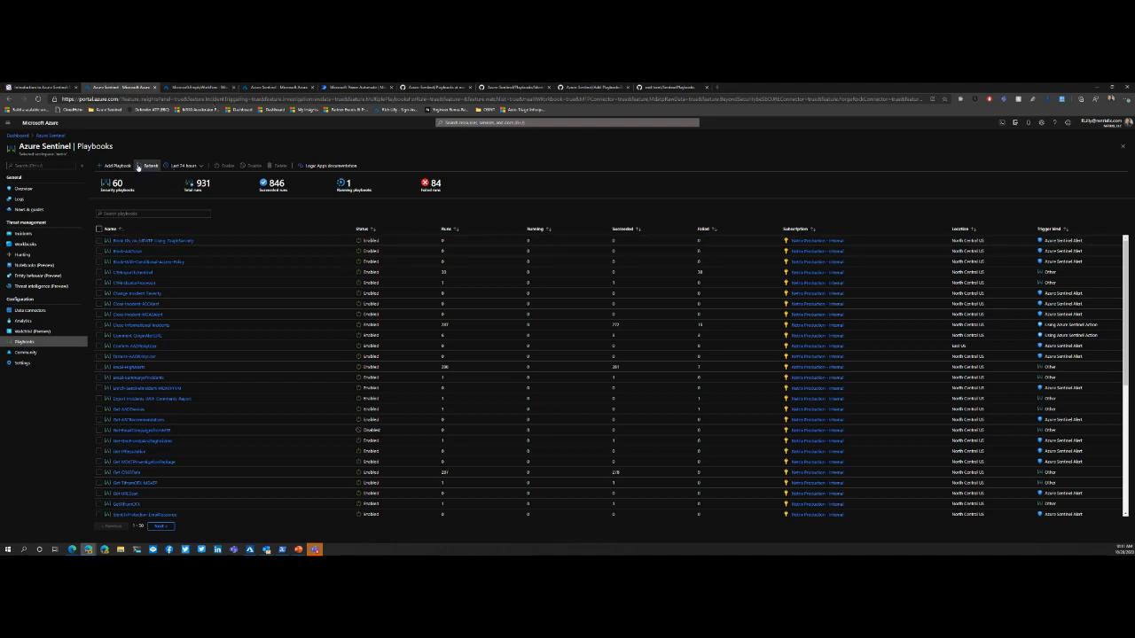
left_click(151, 165)
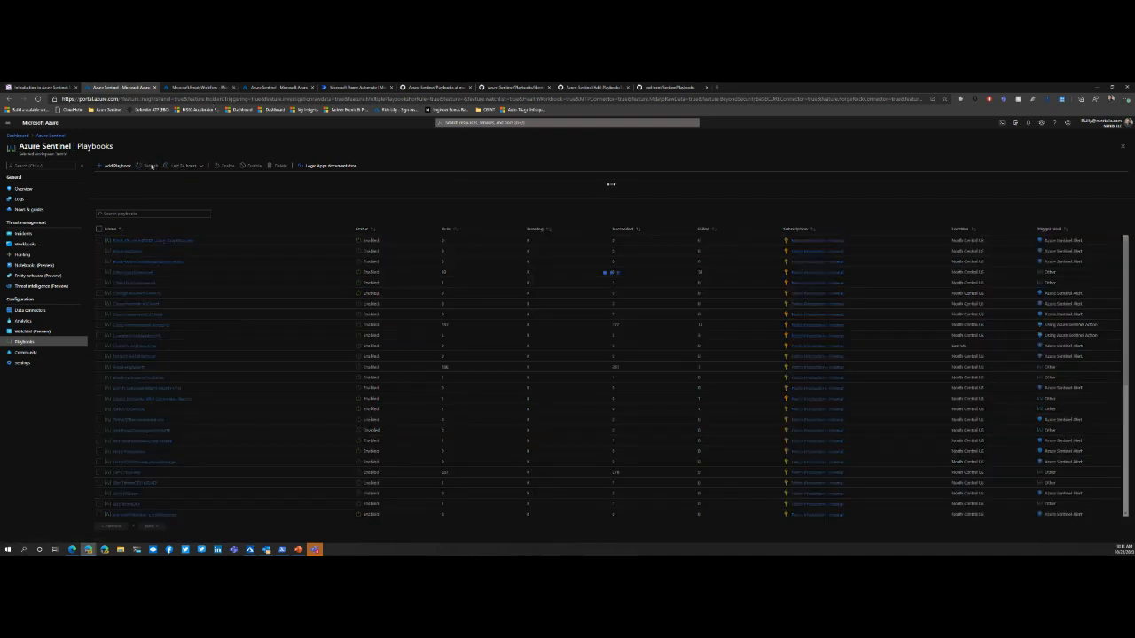
left_click(142, 214)
type("dom")
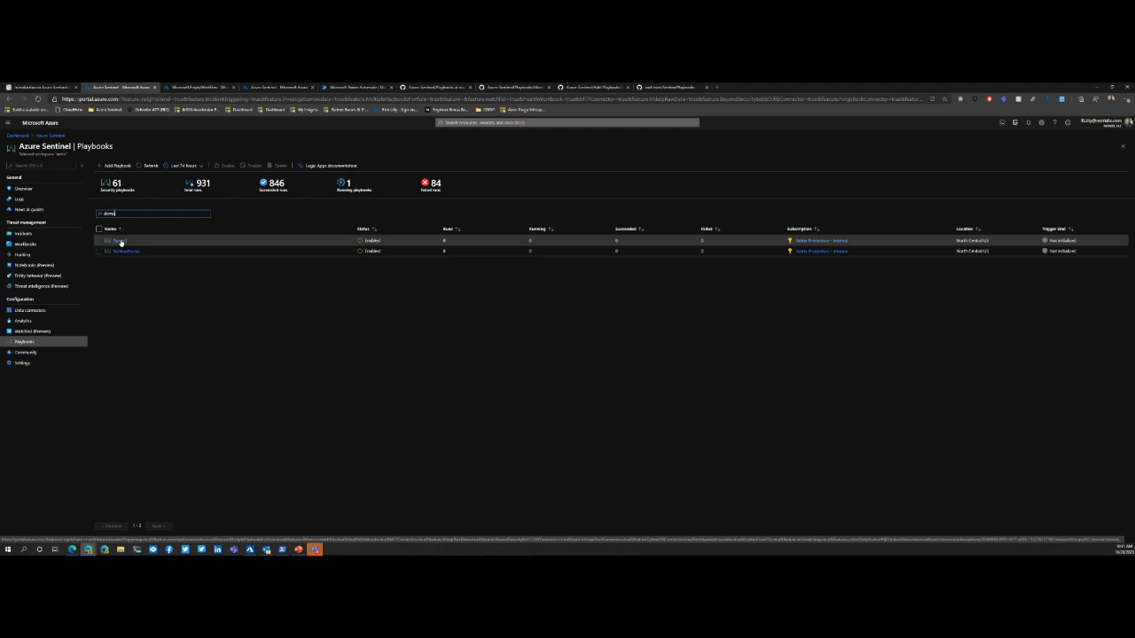
left_click(121, 243)
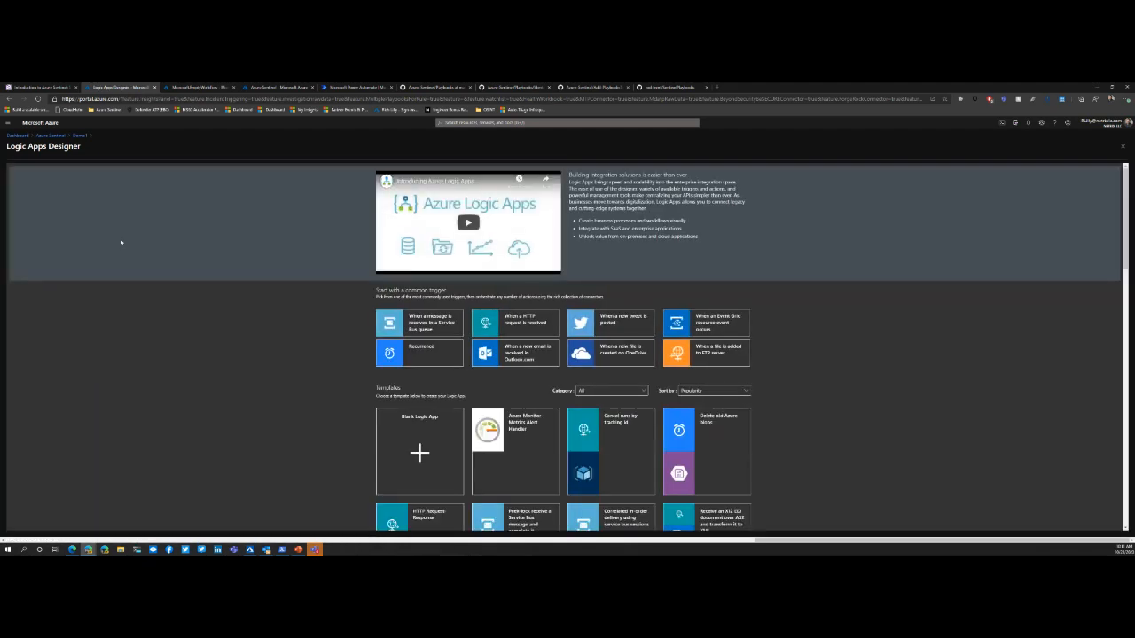
scroll(229, 308, "down", 2)
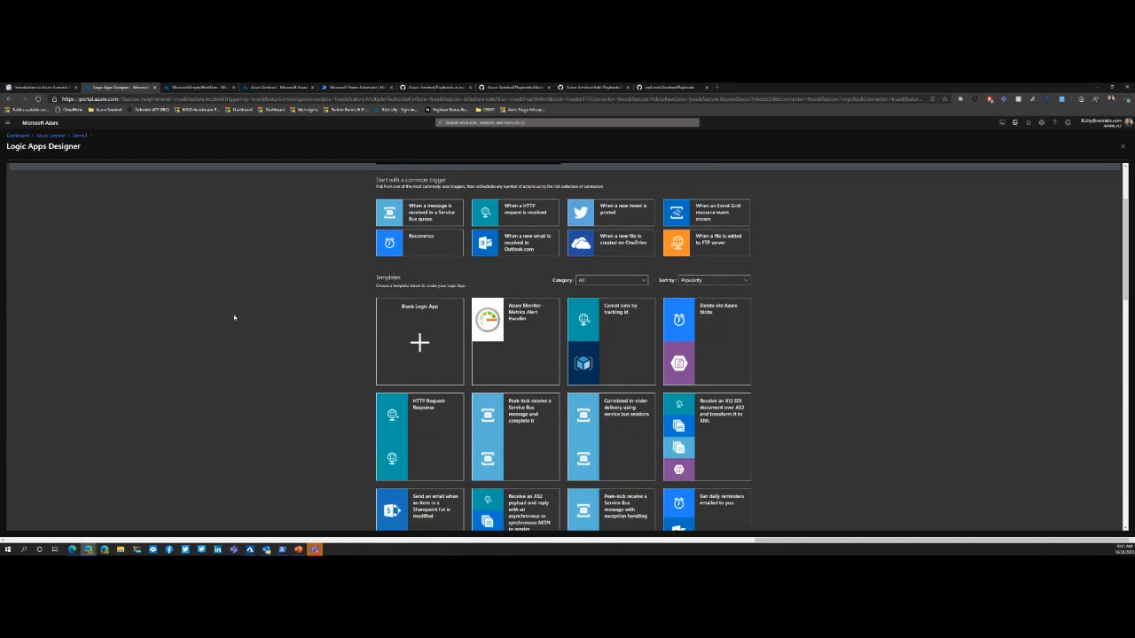
scroll(260, 317, "up", 2)
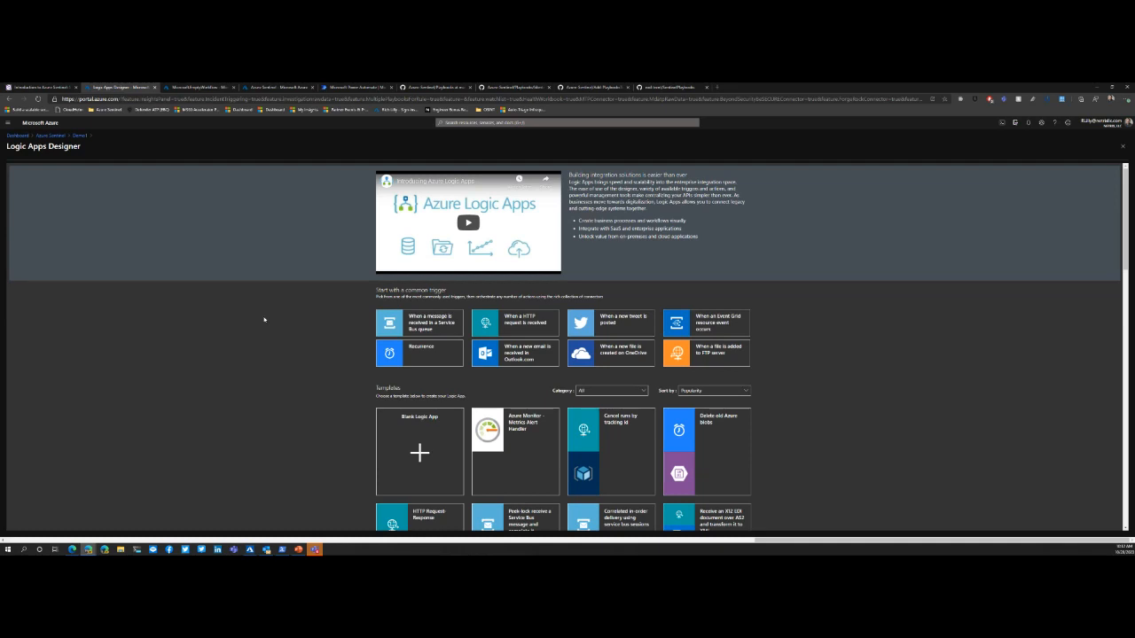
left_click(409, 450)
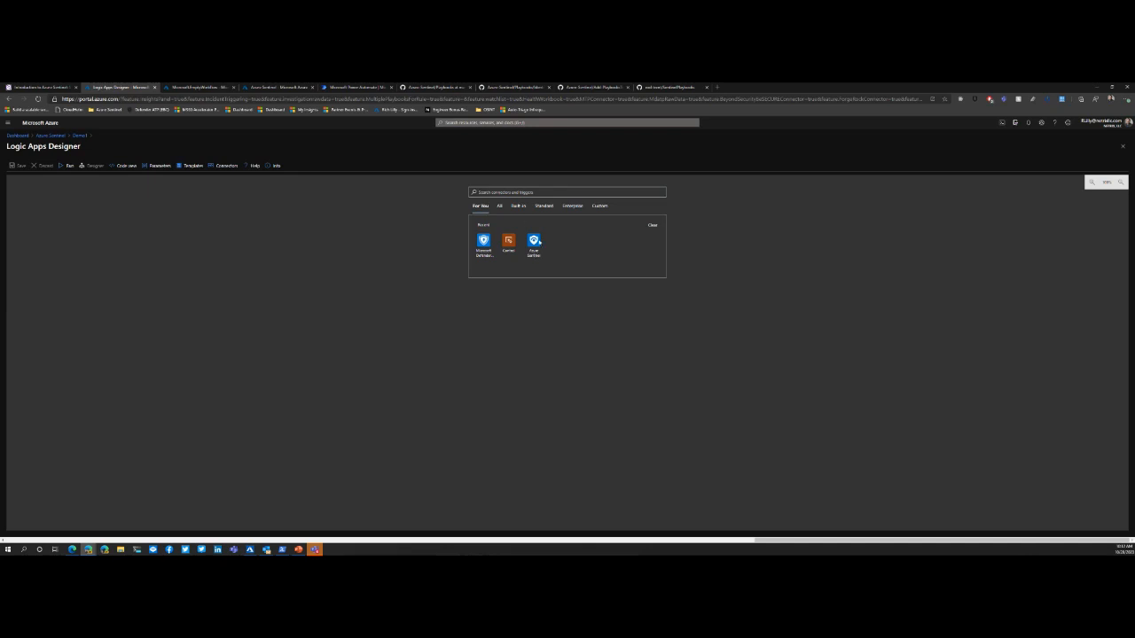
left_click(536, 247)
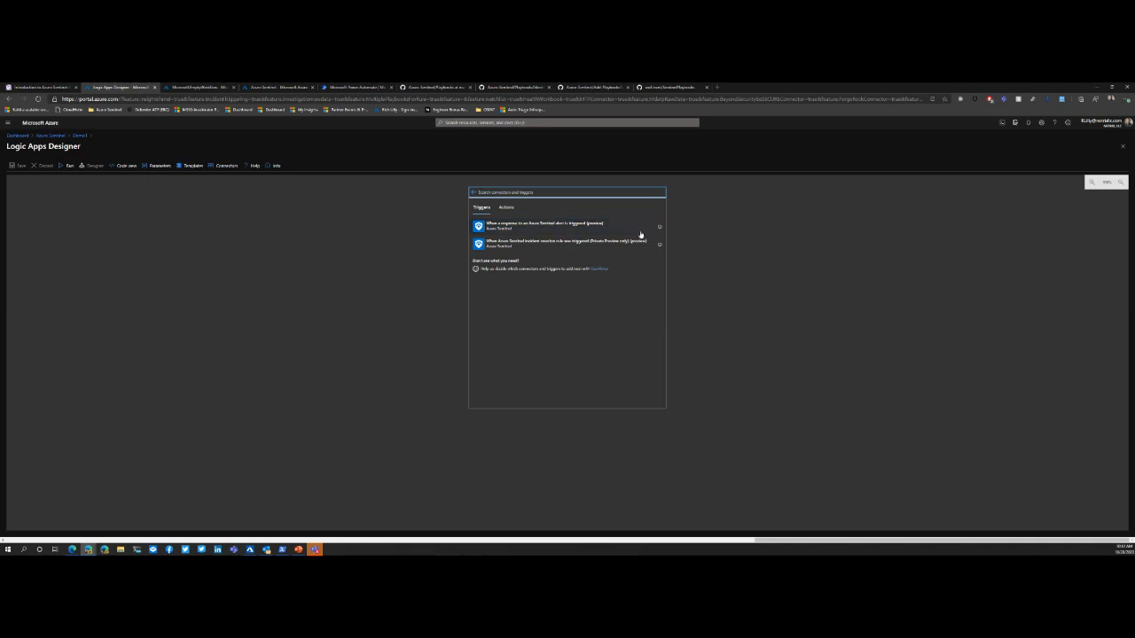
left_click(553, 229)
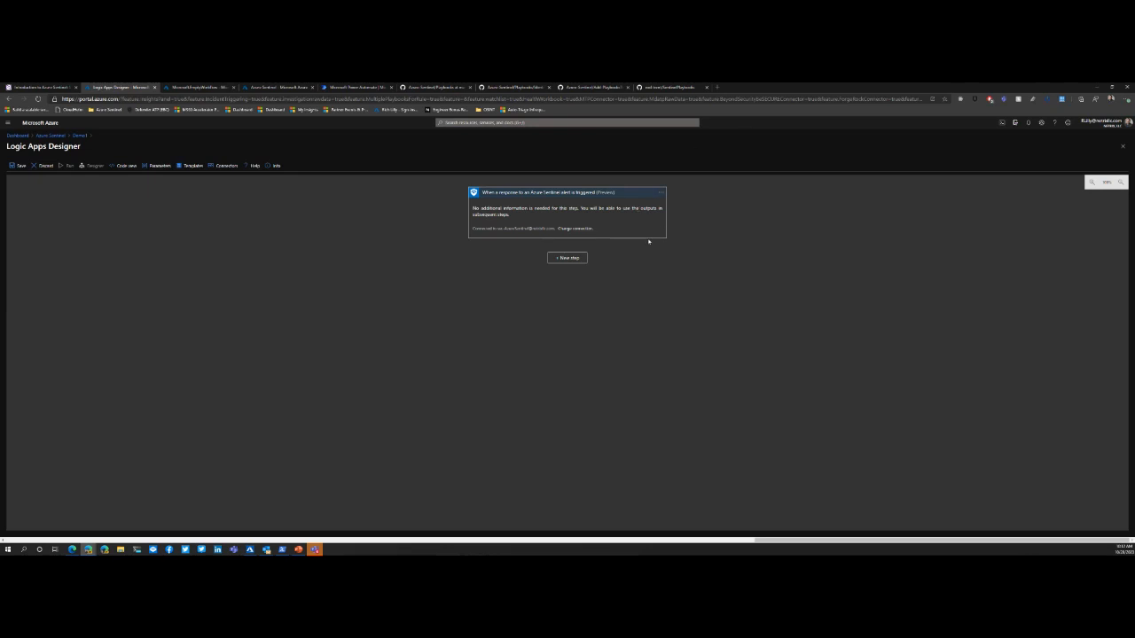
left_click(41, 165)
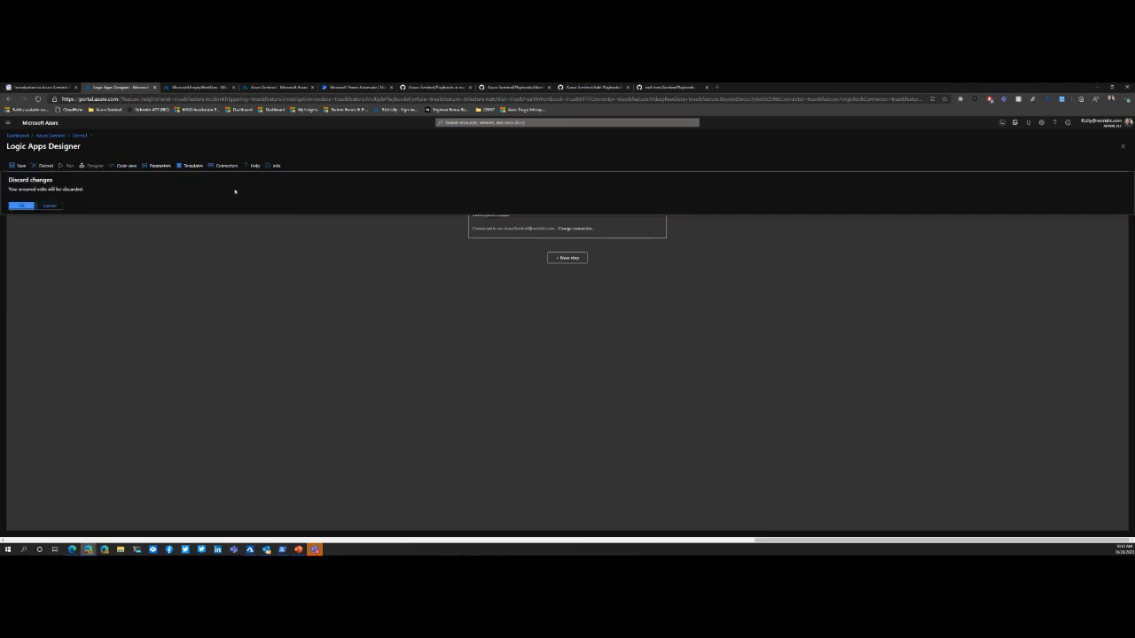
left_click(20, 206)
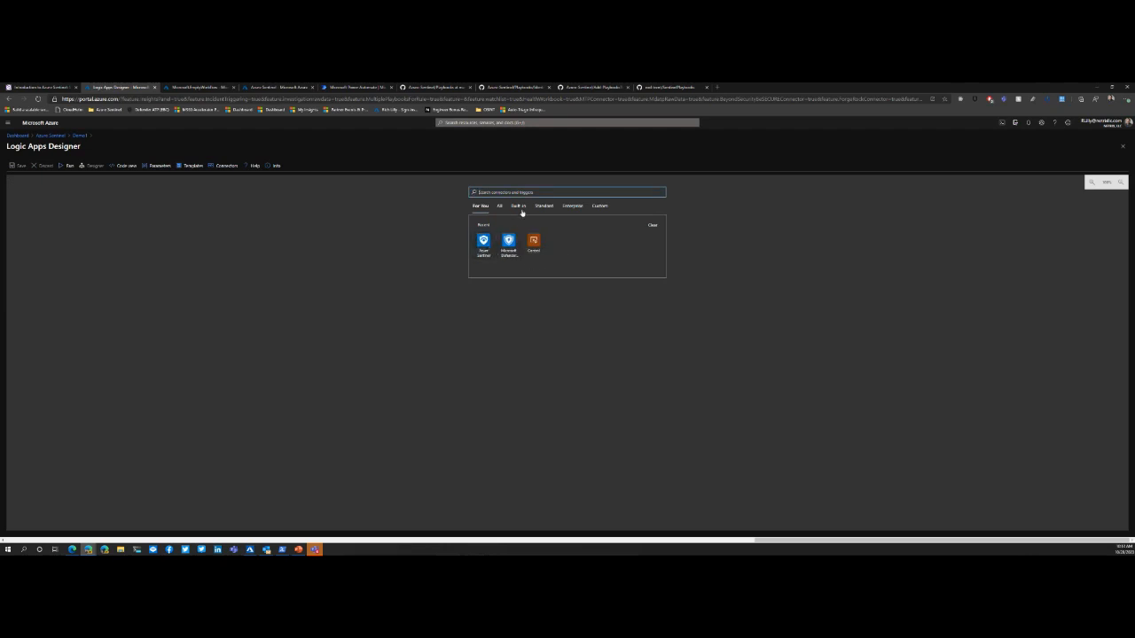
Step: Examine the triggers and actions offered by the Control connector
left_click(536, 241)
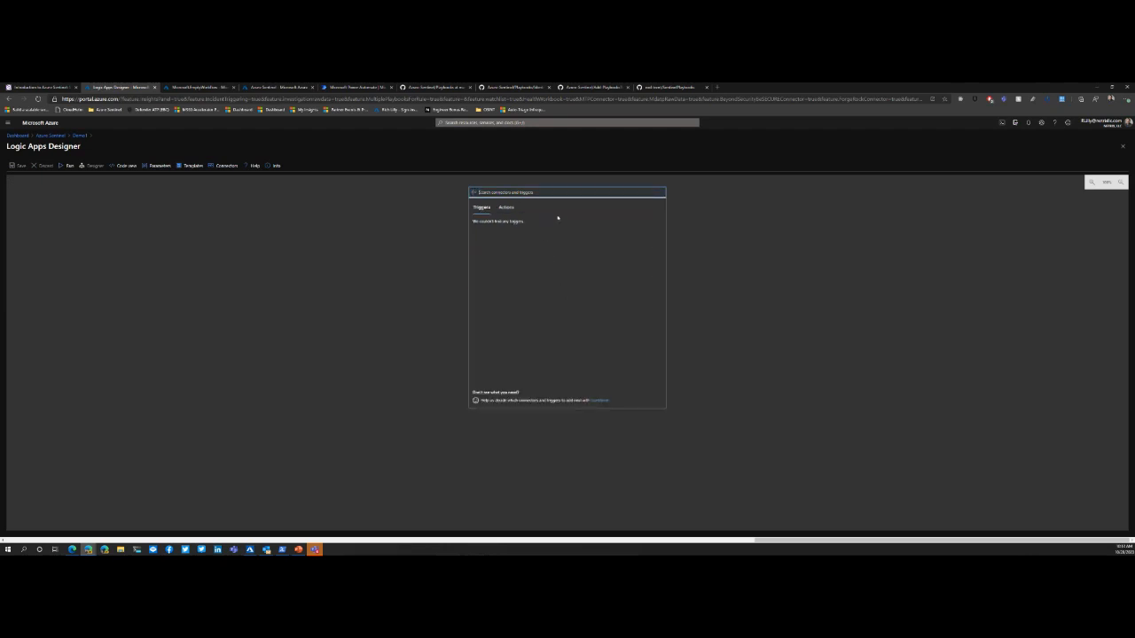
left_click(507, 207)
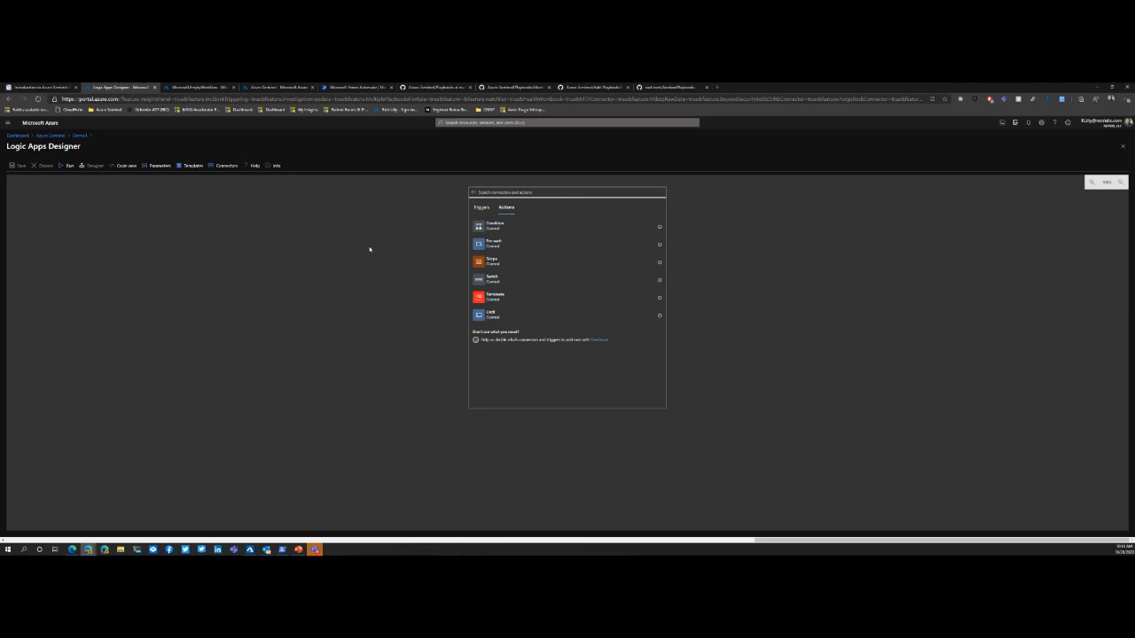
left_click(480, 208)
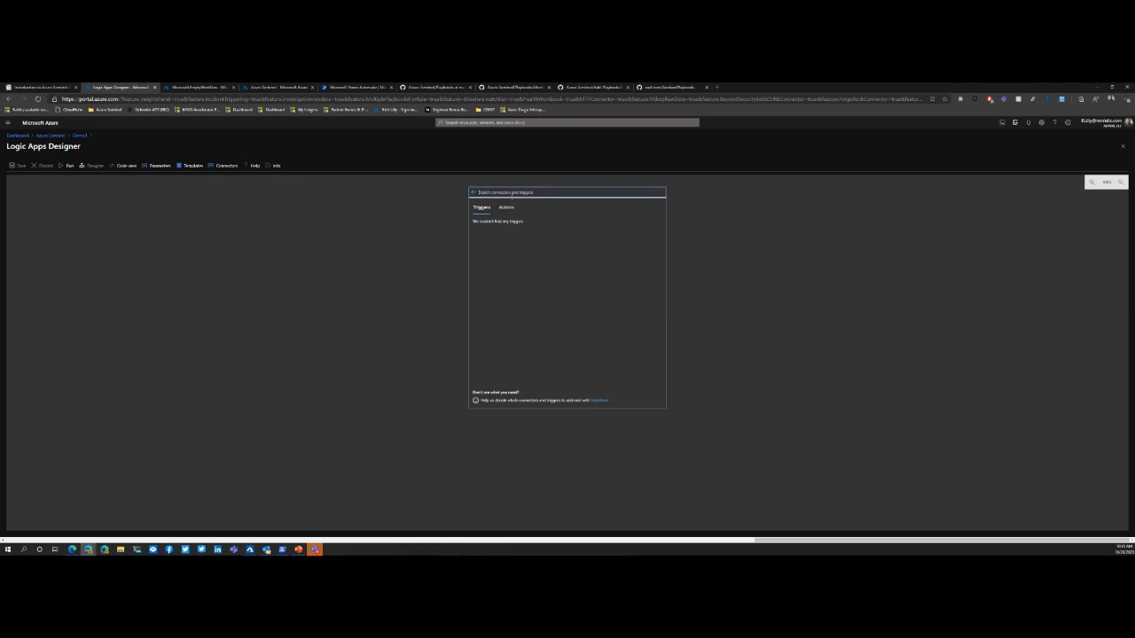
left_click(512, 193)
type("sentin")
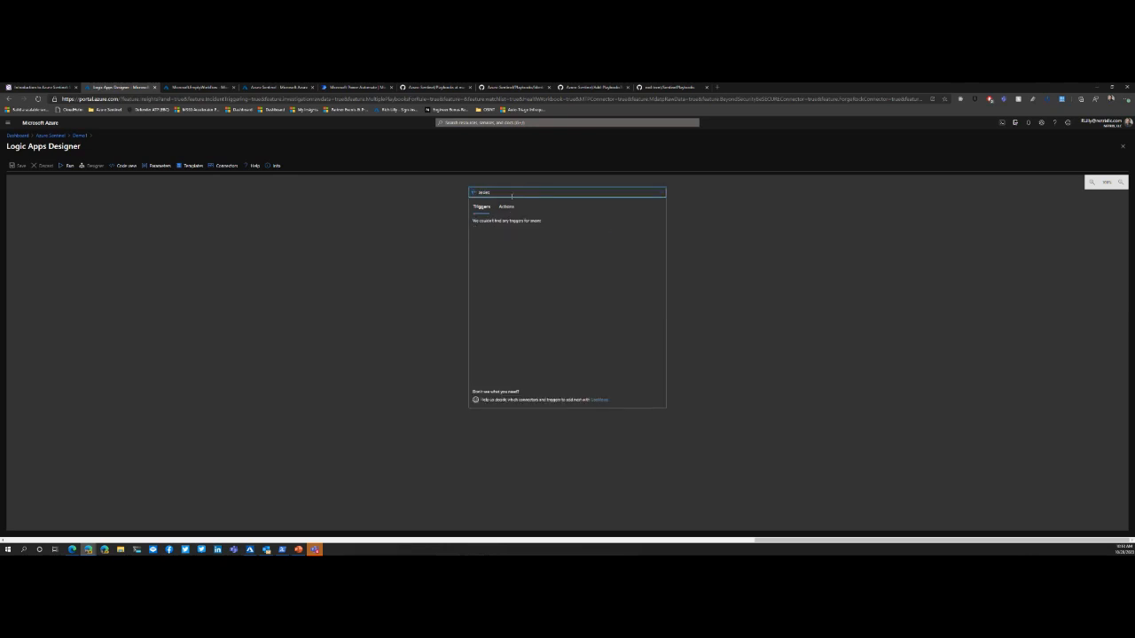
type("ent")
key("BackSpace")
key("BackSpace")
key("BackSpace")
key("BackSpace")
left_click(507, 207)
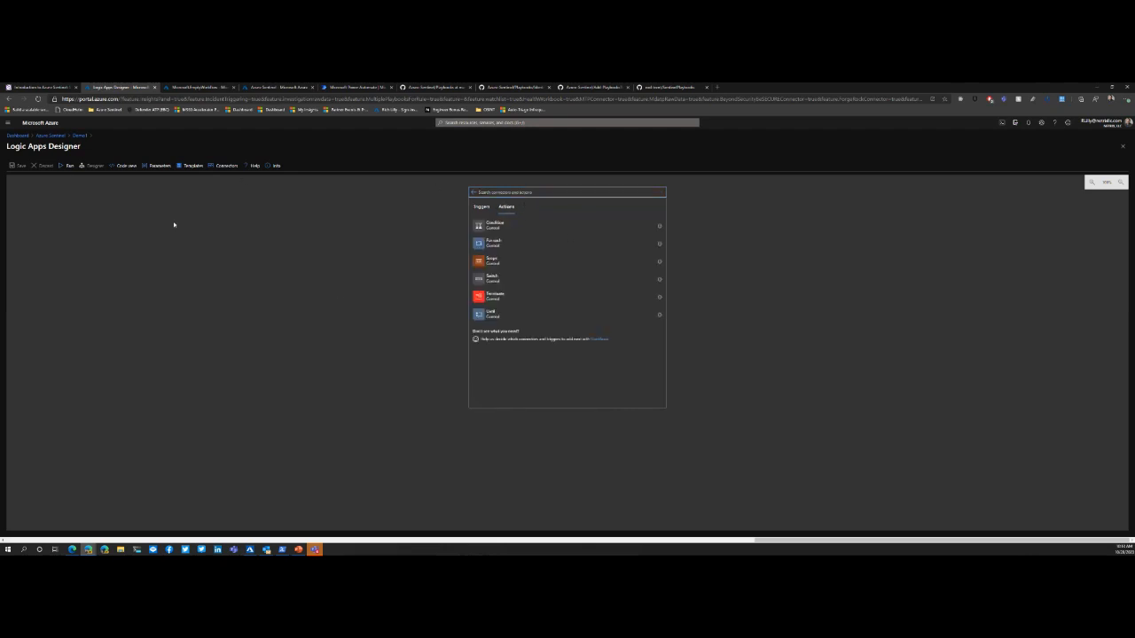
Step: Reopen the Demo1 designer with a blank logic app and add the trigger "When a response to an Azure Sentinel alert is triggered"
left_click(83, 137)
left_click(140, 169)
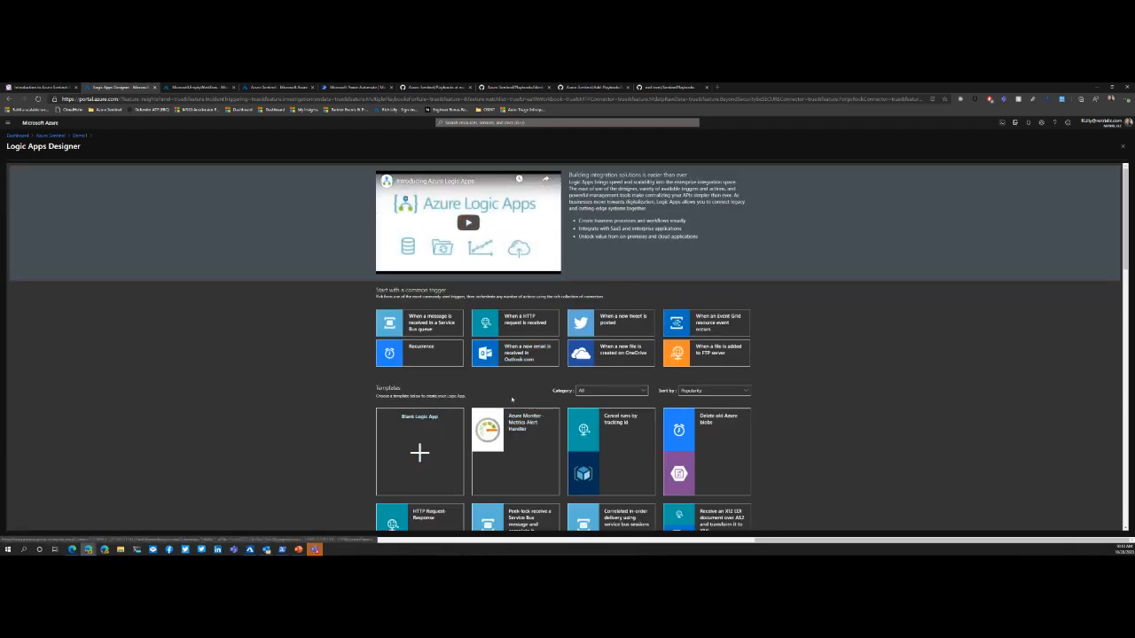
left_click(425, 459)
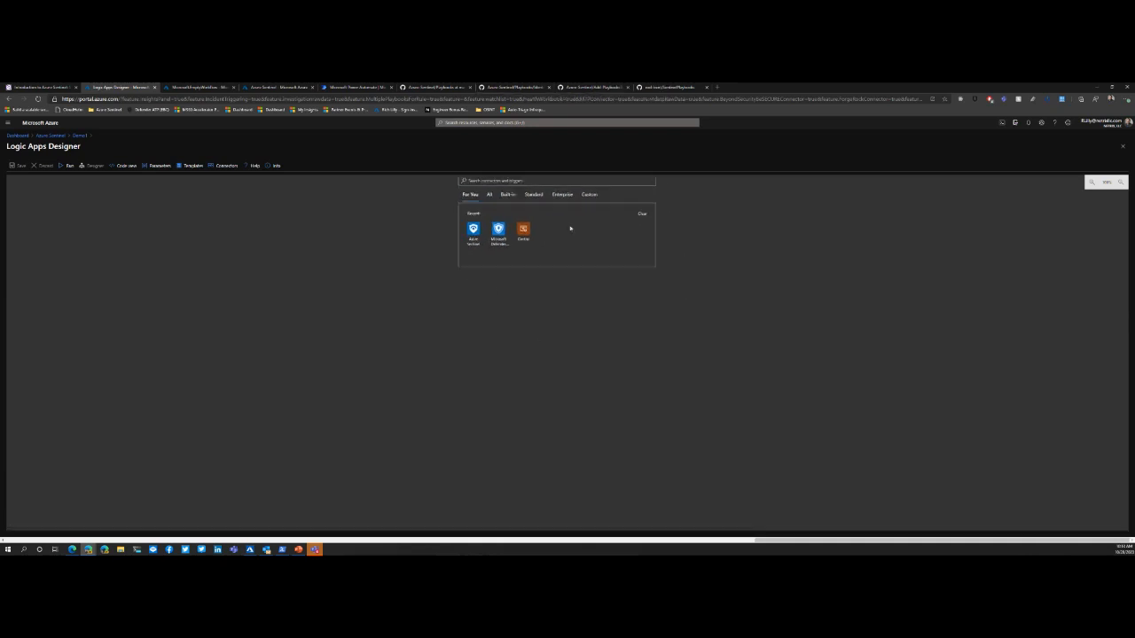
left_click(544, 182)
type("sentin")
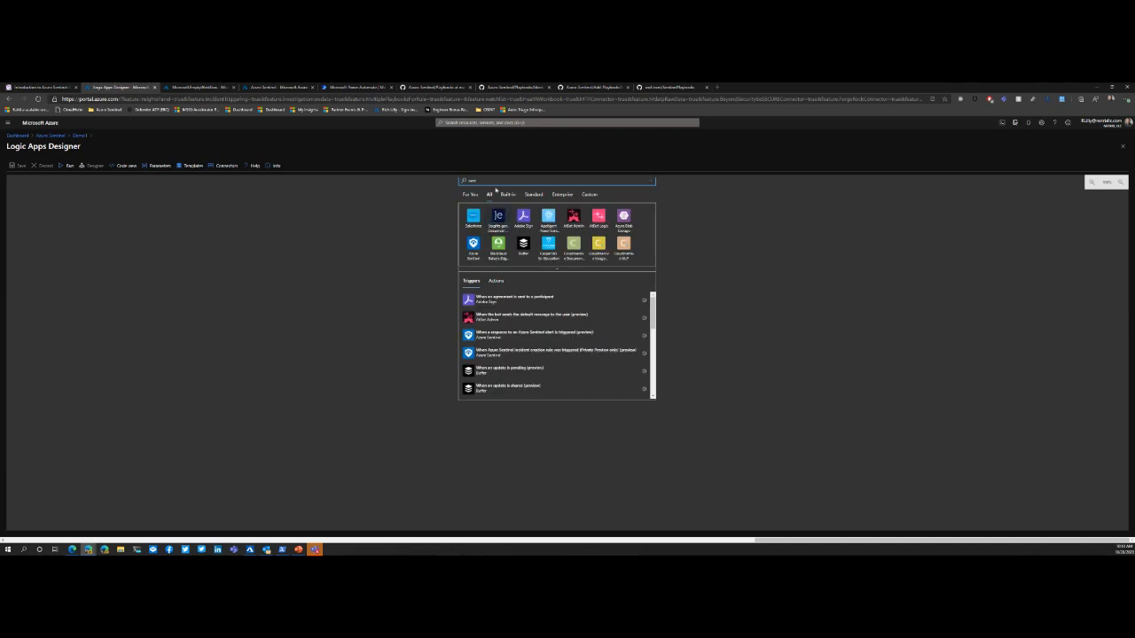
type("inel")
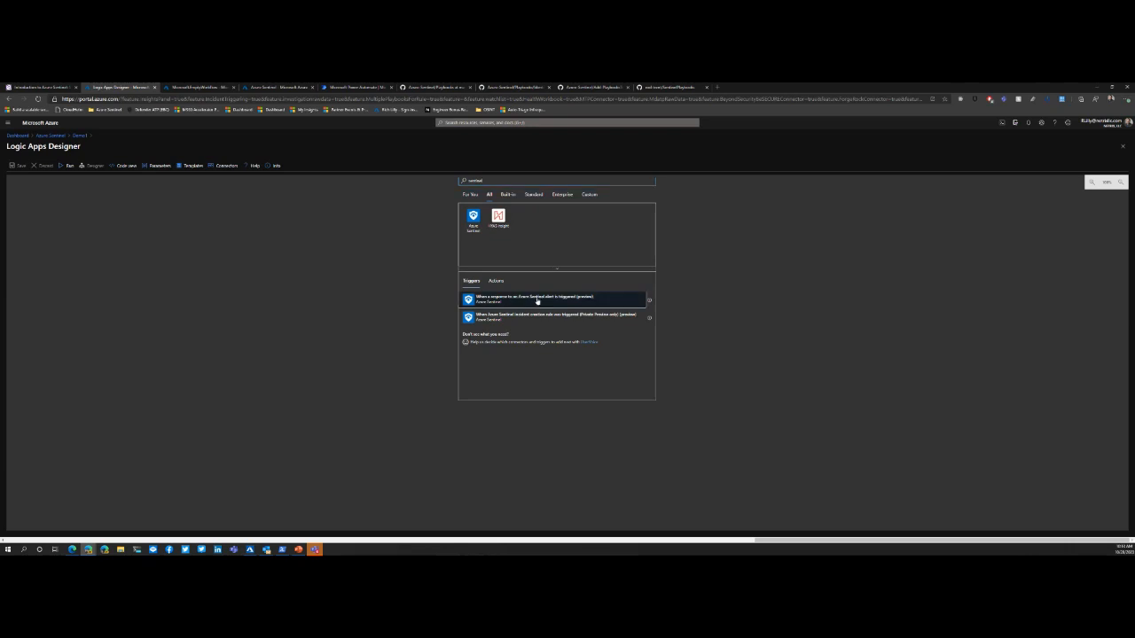
left_click(537, 302)
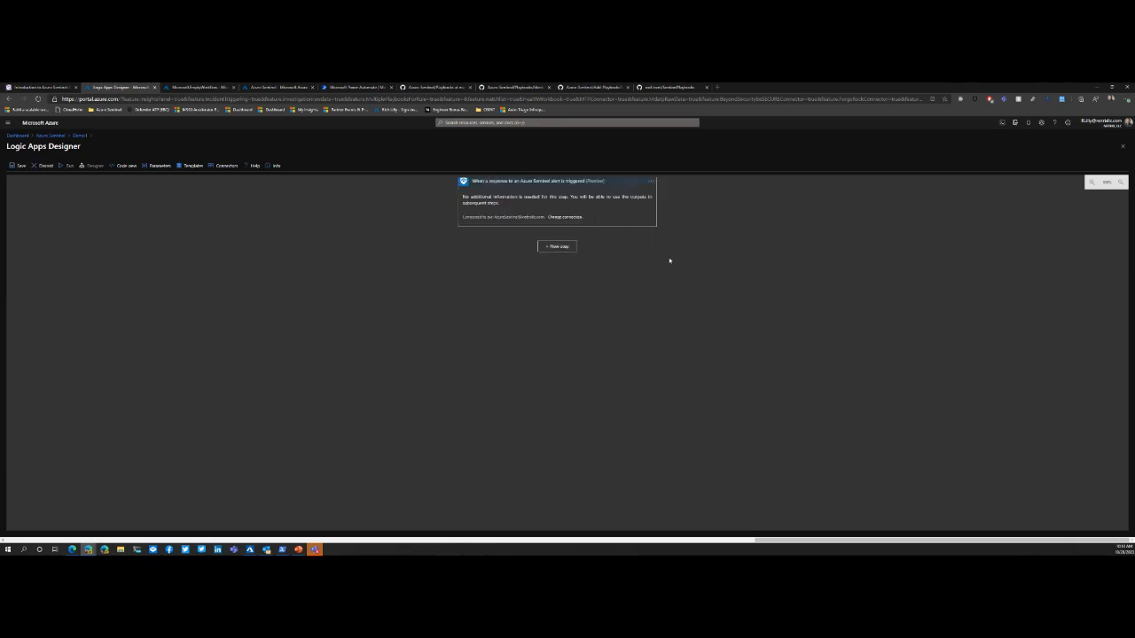
Step: View the connections available for the Azure Sentinel alert trigger, keeping the selected one
left_click_drag(659, 254, 550, 286)
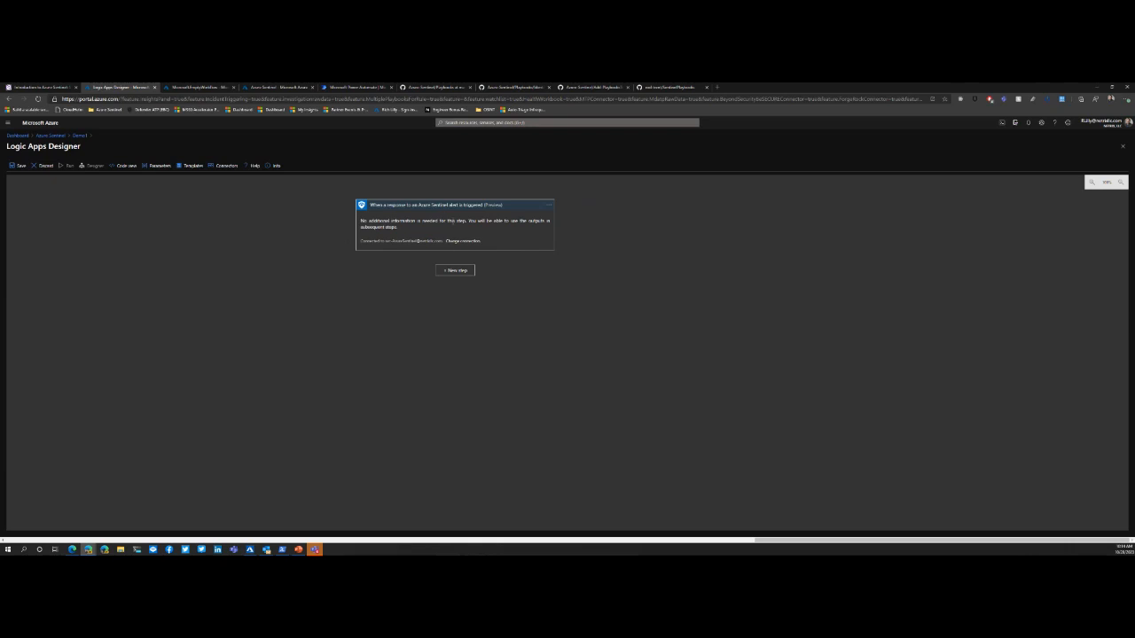
left_click(463, 241)
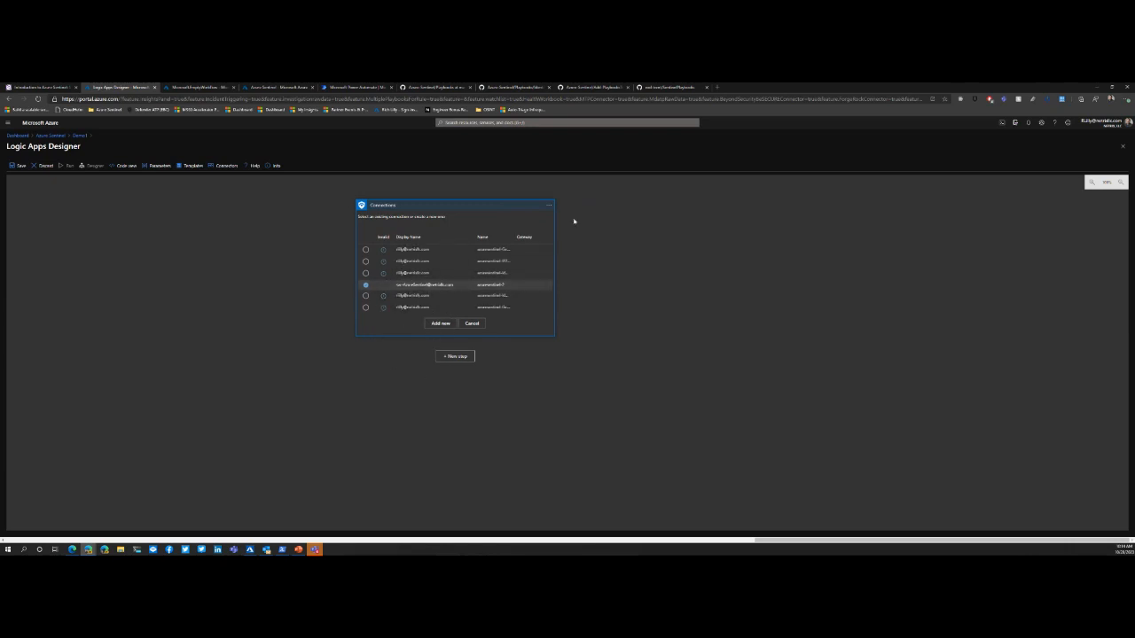
left_click(472, 324)
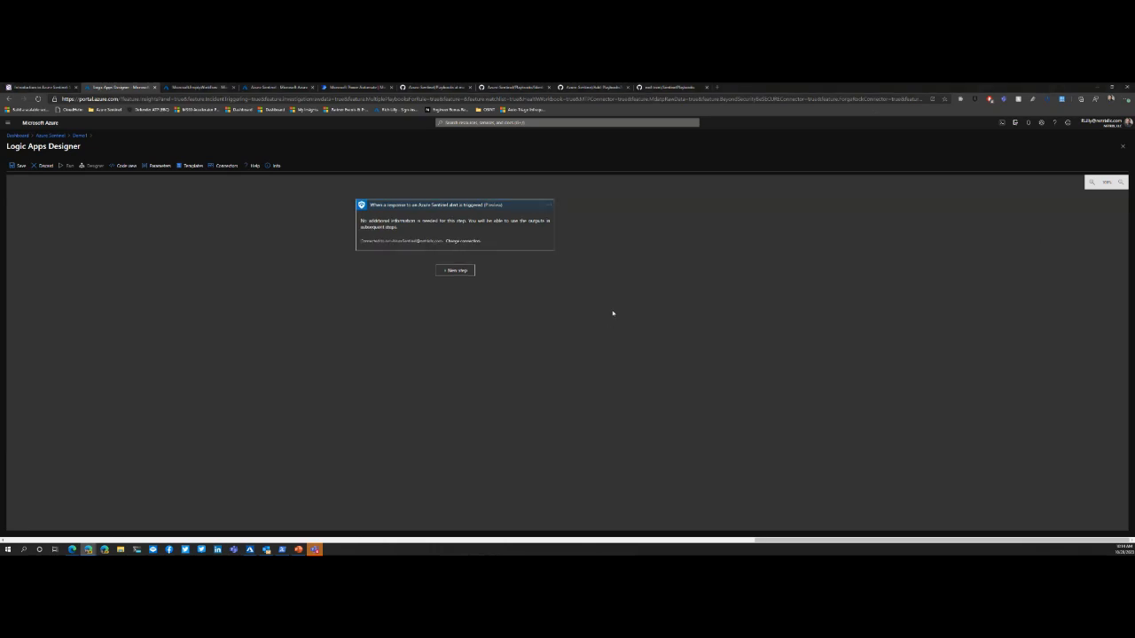
left_click(463, 270)
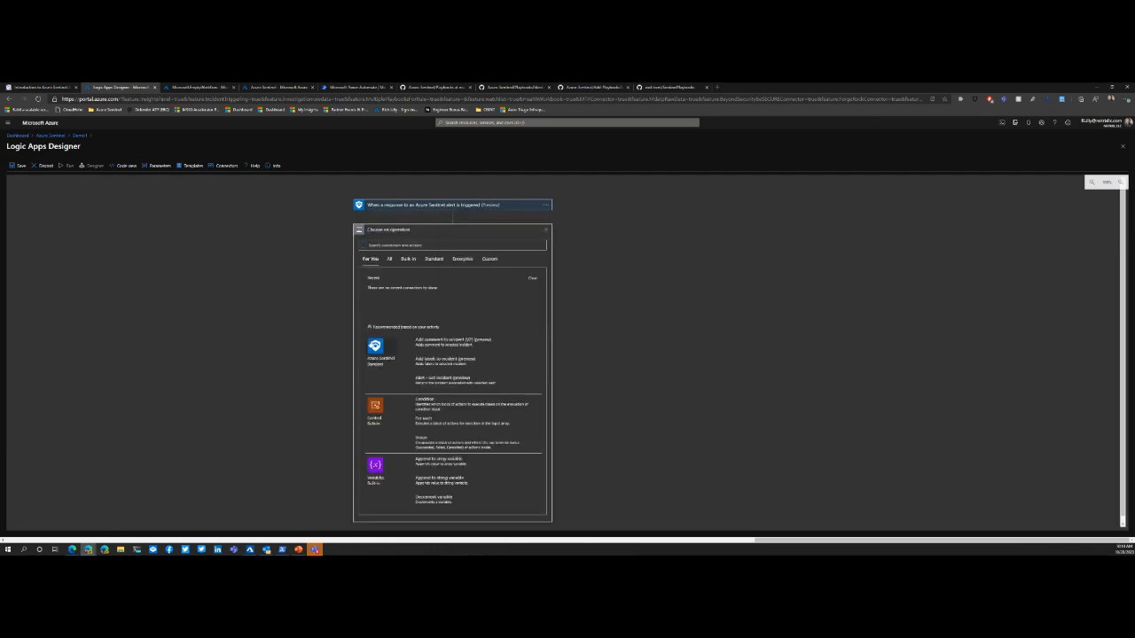
left_click(375, 346)
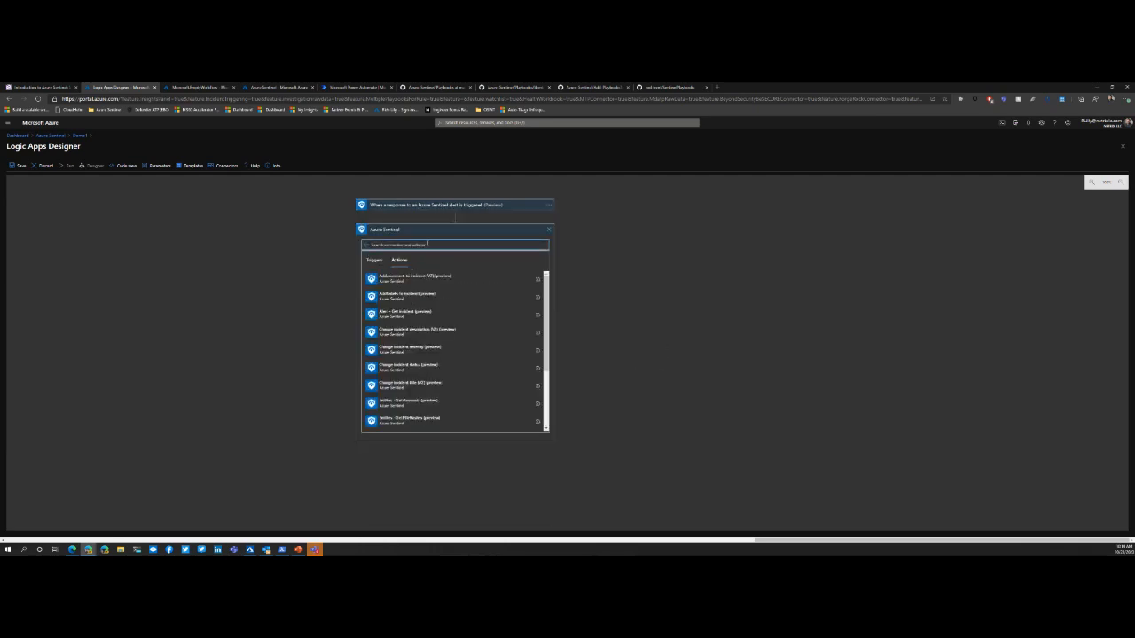
left_click(549, 230)
Step: Start a new workflow step, browse all available connectors and actions, and search them for ServiceNow
left_click(458, 232)
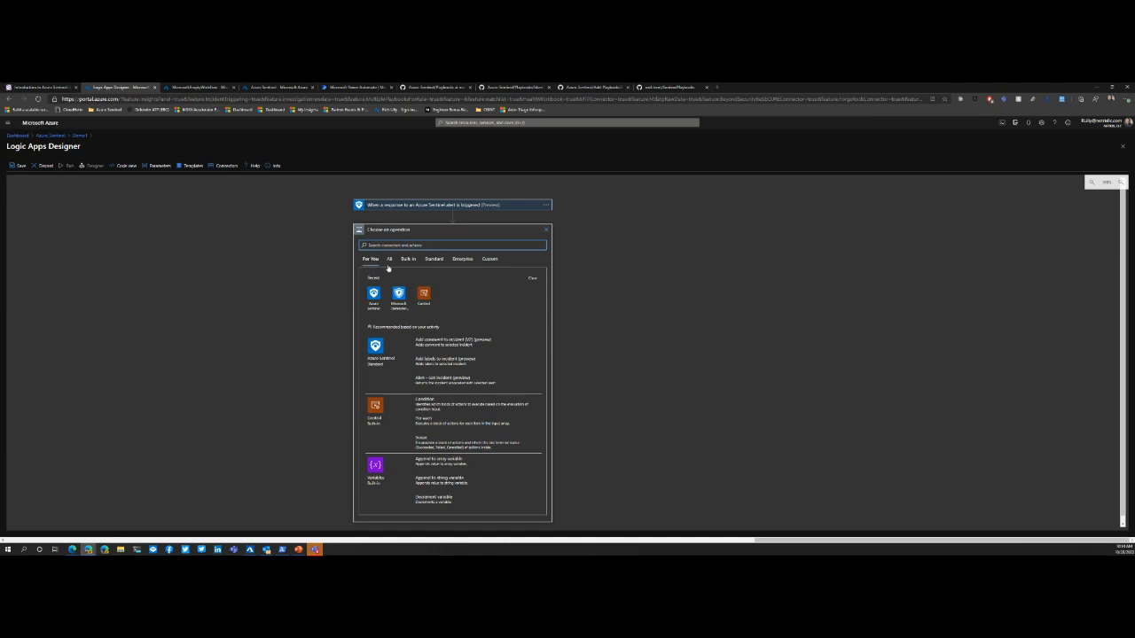
scroll(428, 328, "down", 1)
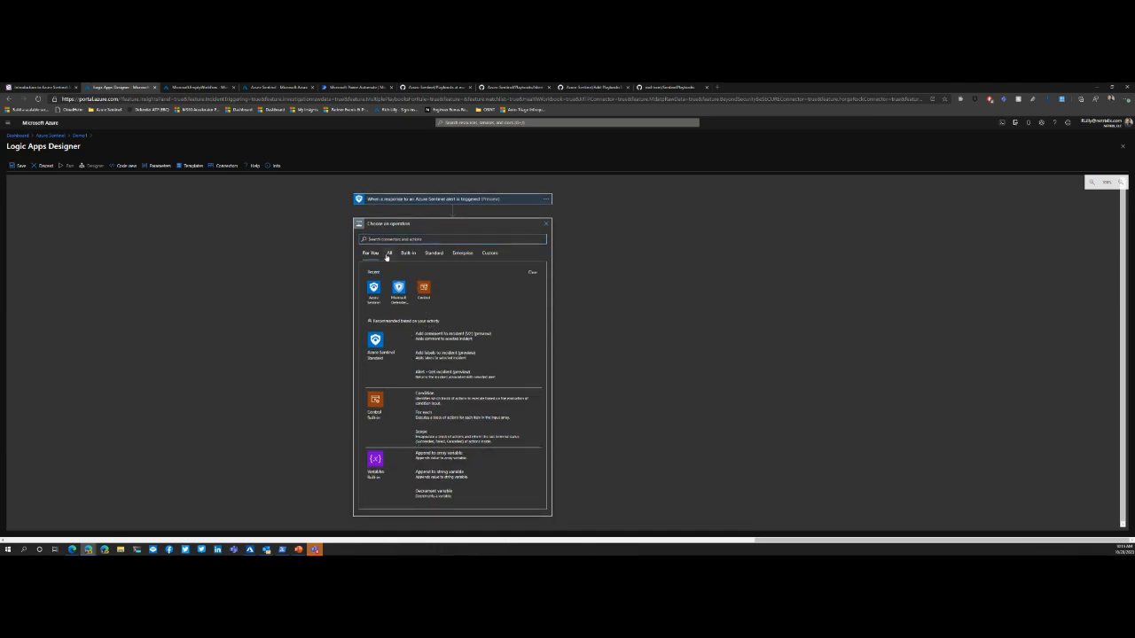
left_click(390, 254)
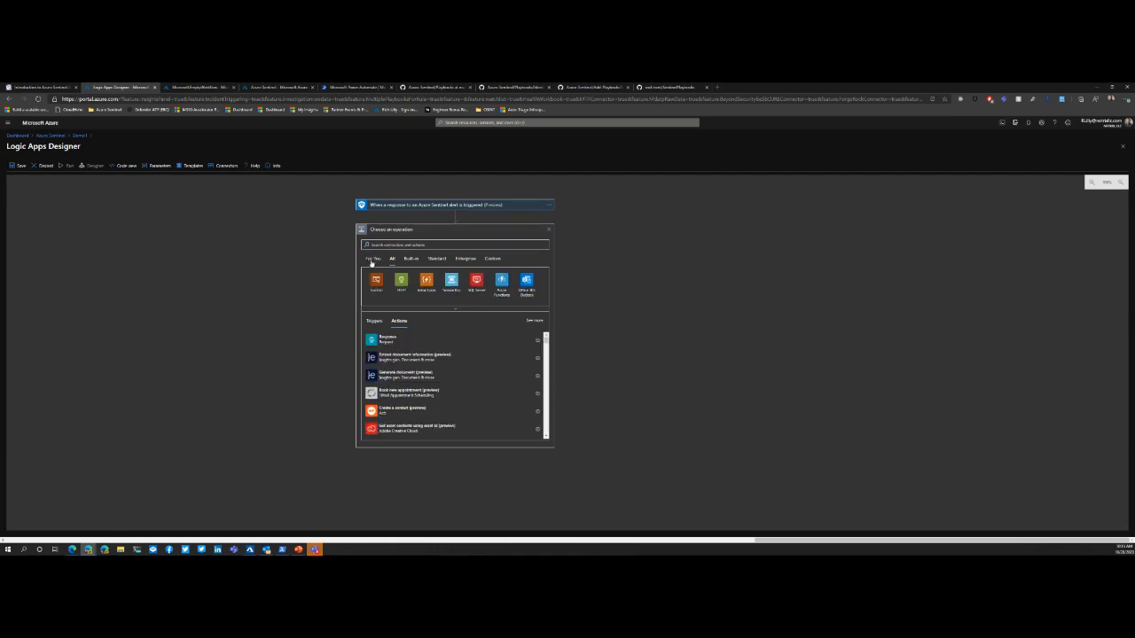
scroll(445, 366, "down", 6)
scroll(437, 358, "down", 8)
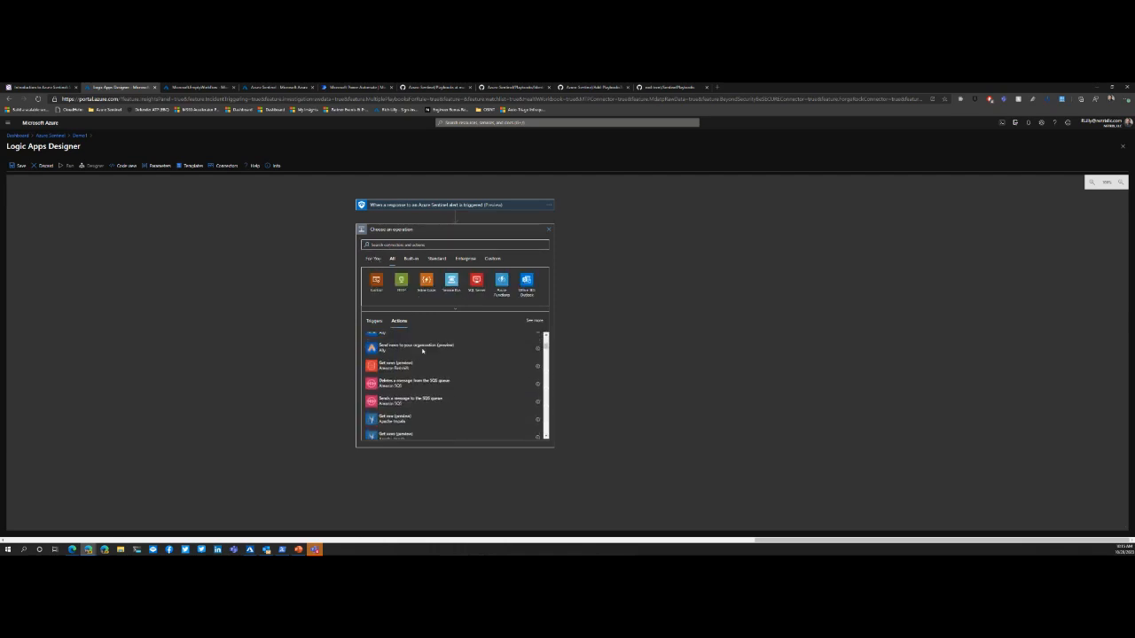
type("service")
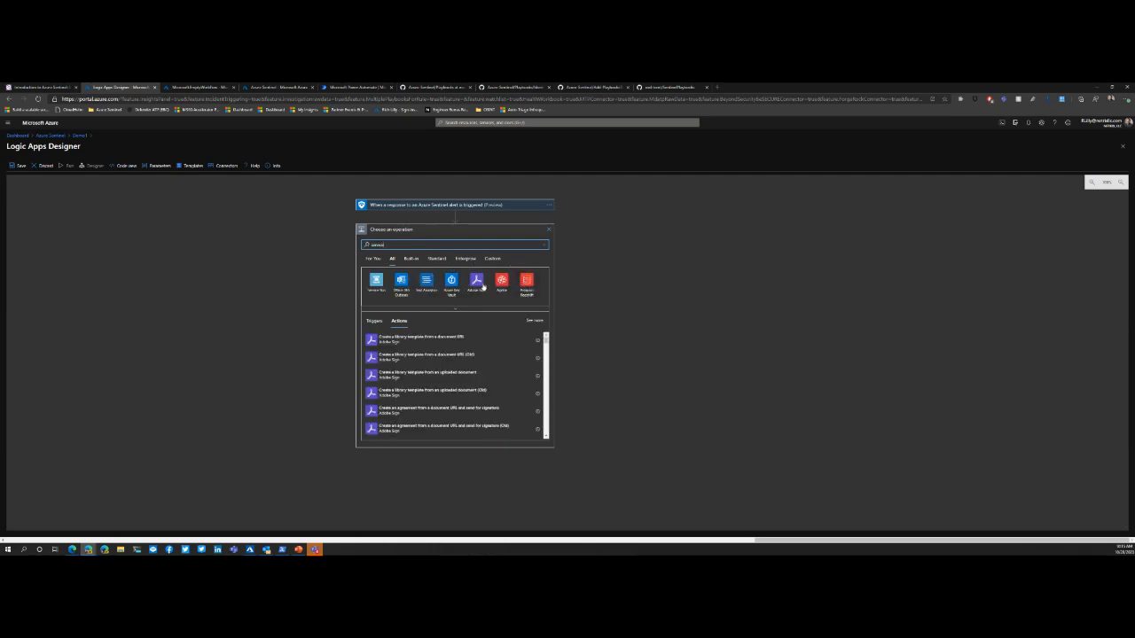
type("now")
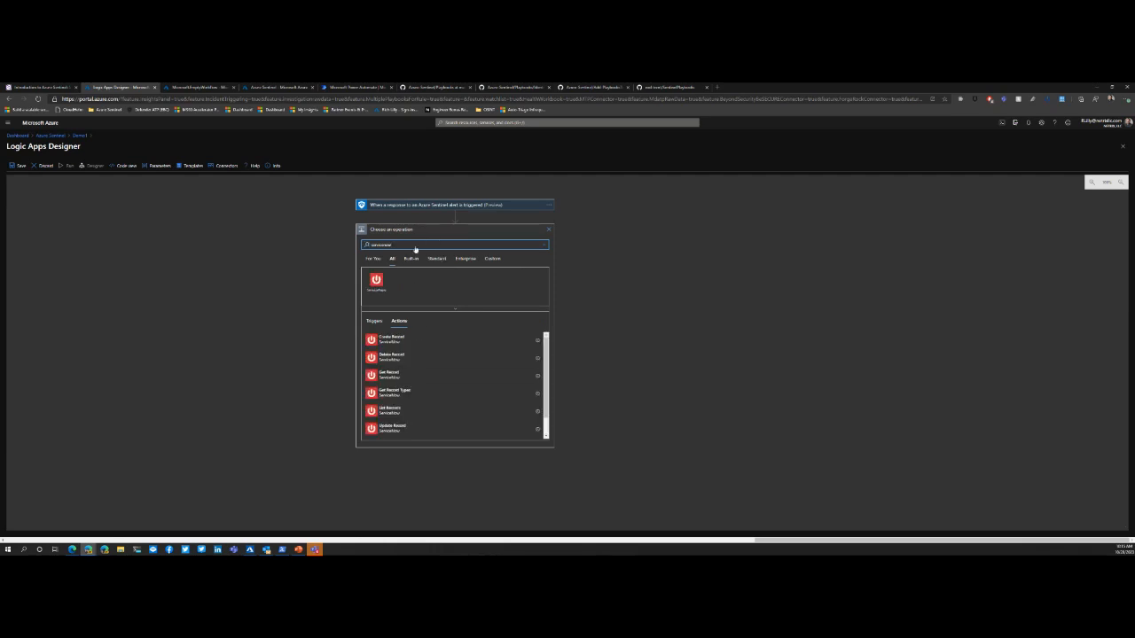
Step: Search the connectors for "sentinel", review the Azure Sentinel actions and add the "Alert - Get incident" action
double_click(414, 245)
type("sentinel")
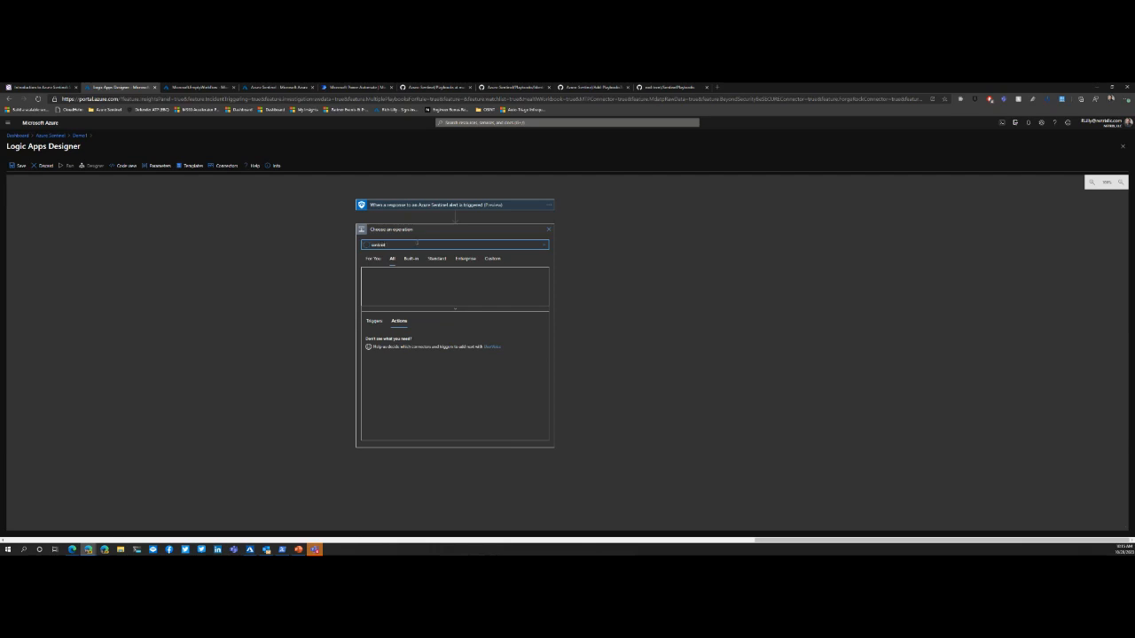
left_click(386, 288)
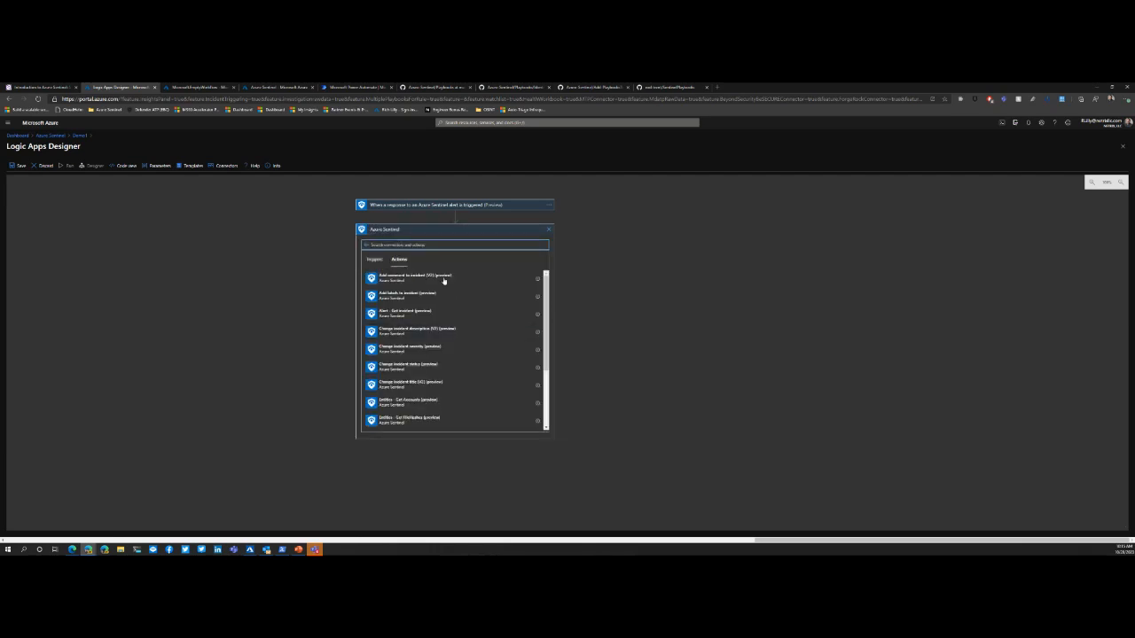
mouse_move(548, 300)
left_mouse_down()
mouse_move(555, 372)
mouse_move(547, 279)
left_mouse_up()
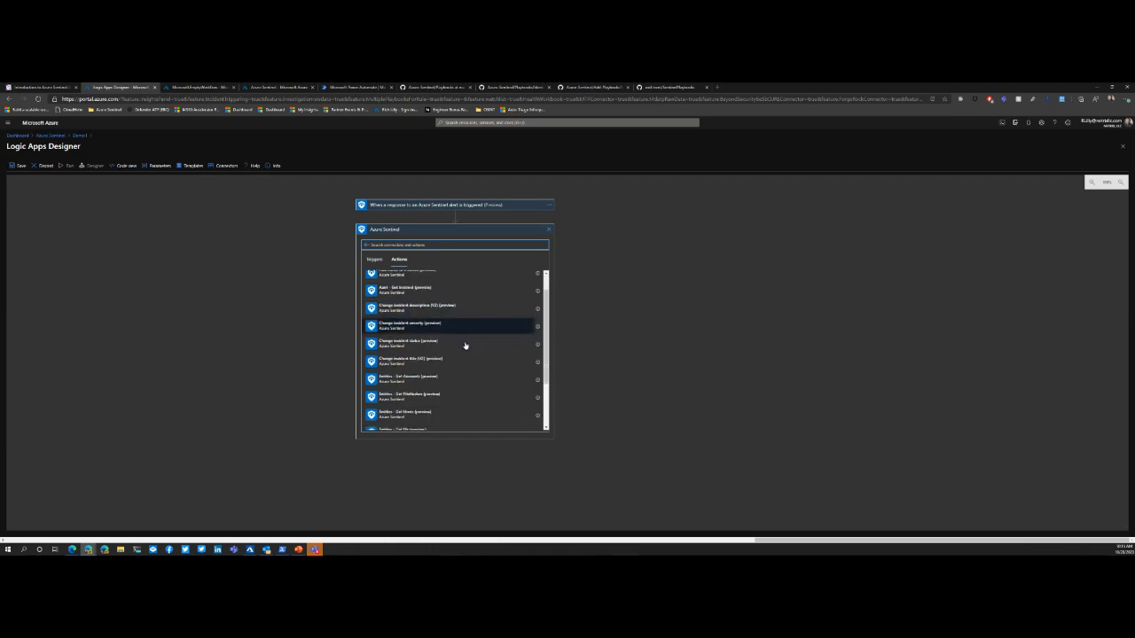
scroll(463, 342, "down", 2)
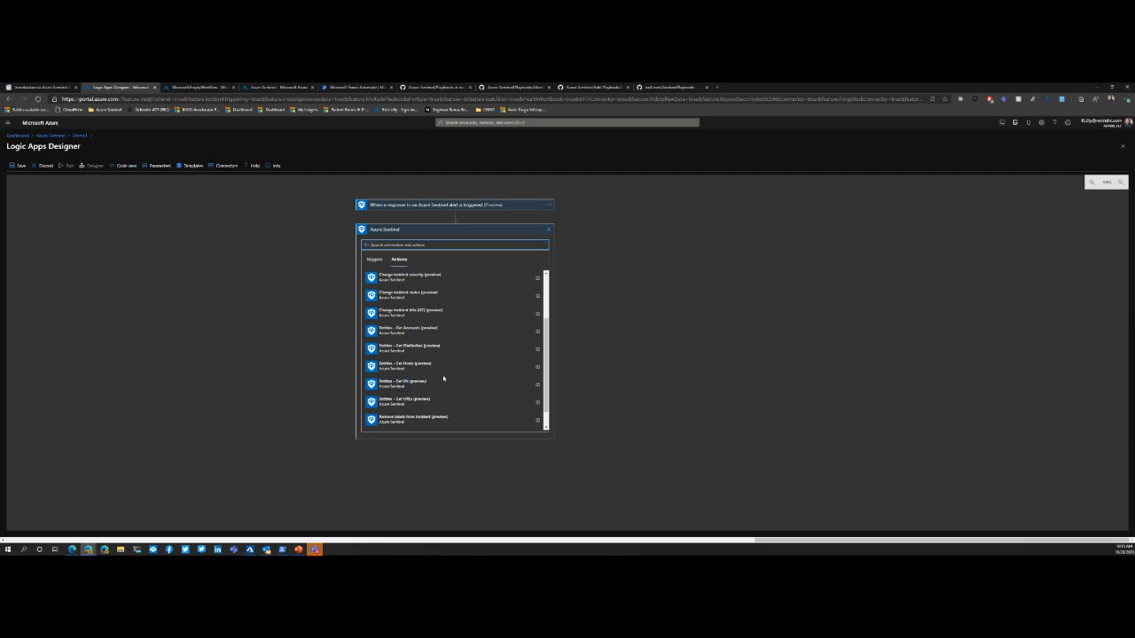
scroll(431, 382, "down", 1)
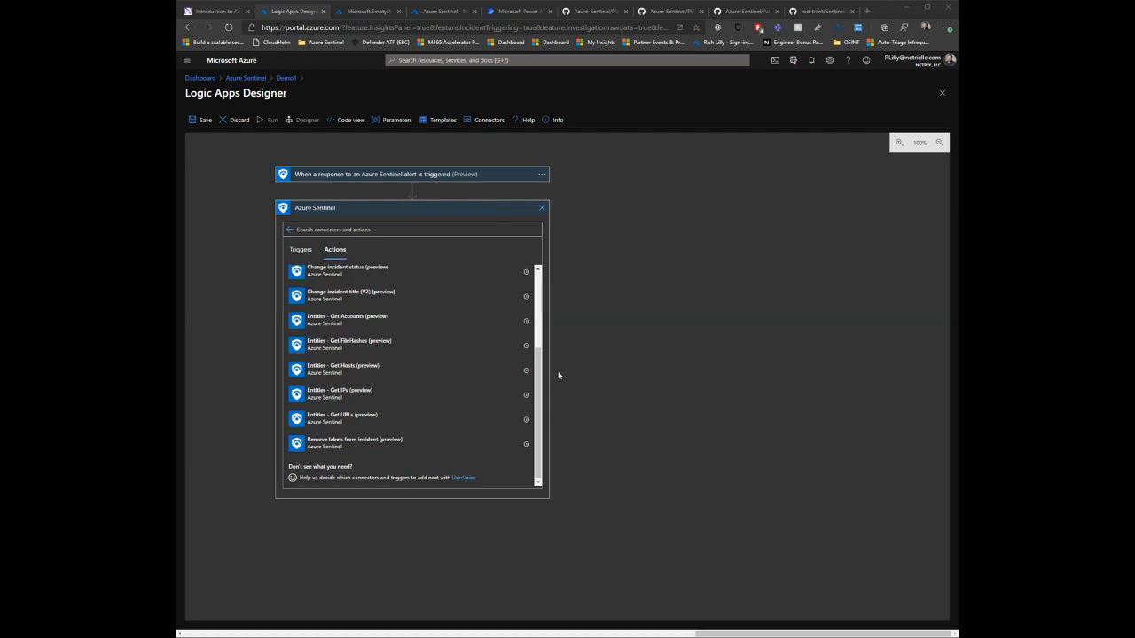
scroll(421, 335, "up", 3)
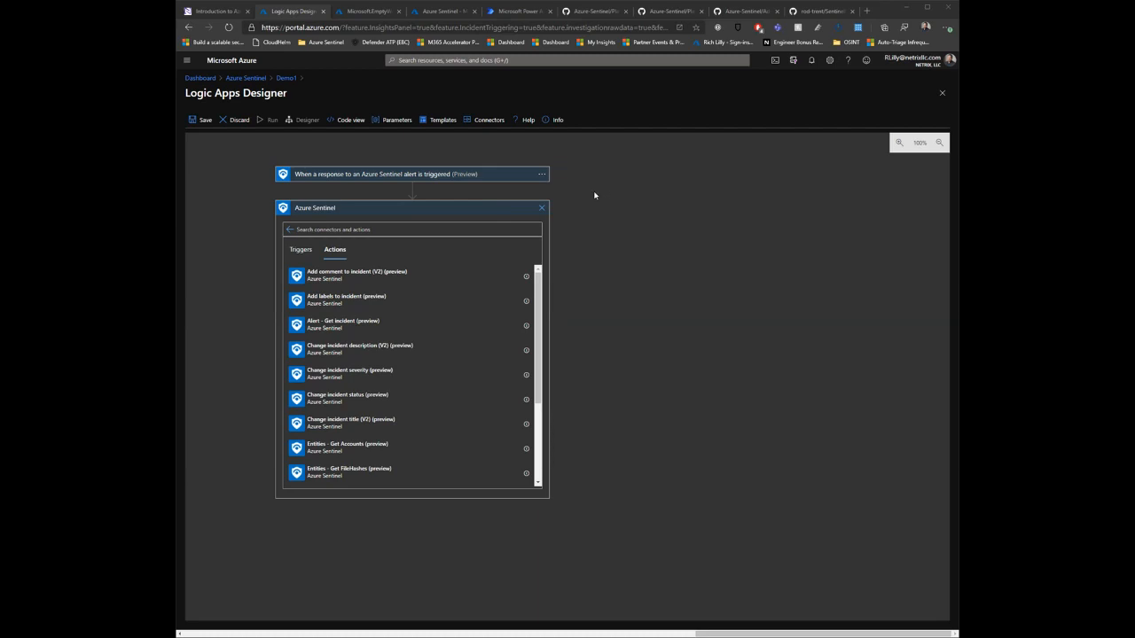
left_click(364, 326)
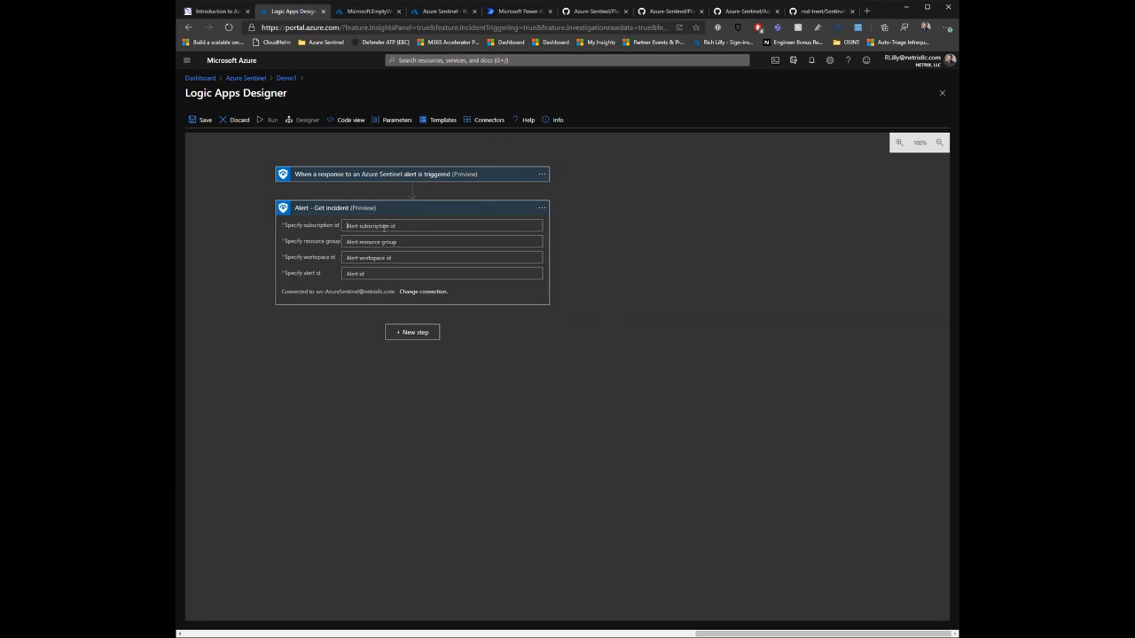
Step: Fill the action's subscription id and resource group with the dynamic content Subscription ID and Resource group
left_click(384, 226)
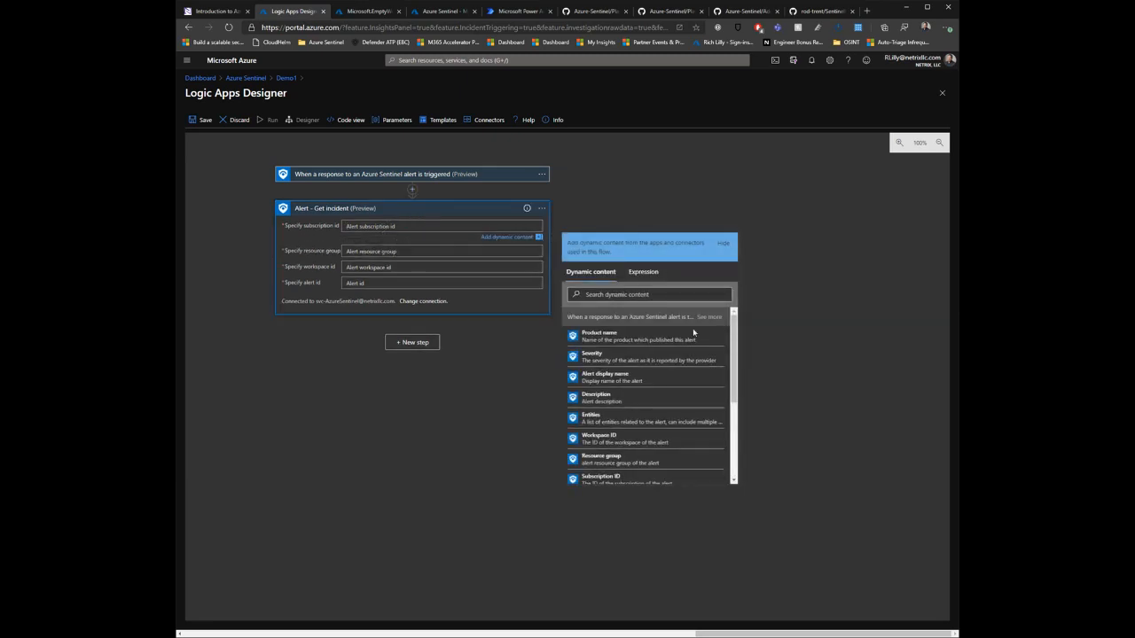
left_click(638, 294)
type("subsc")
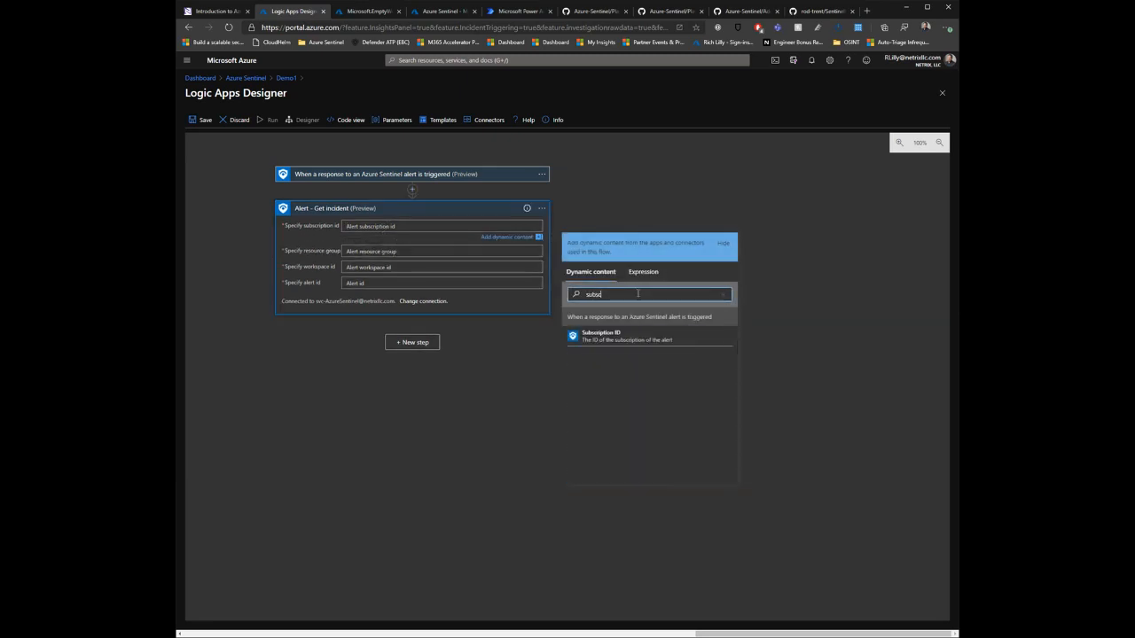
left_click(600, 336)
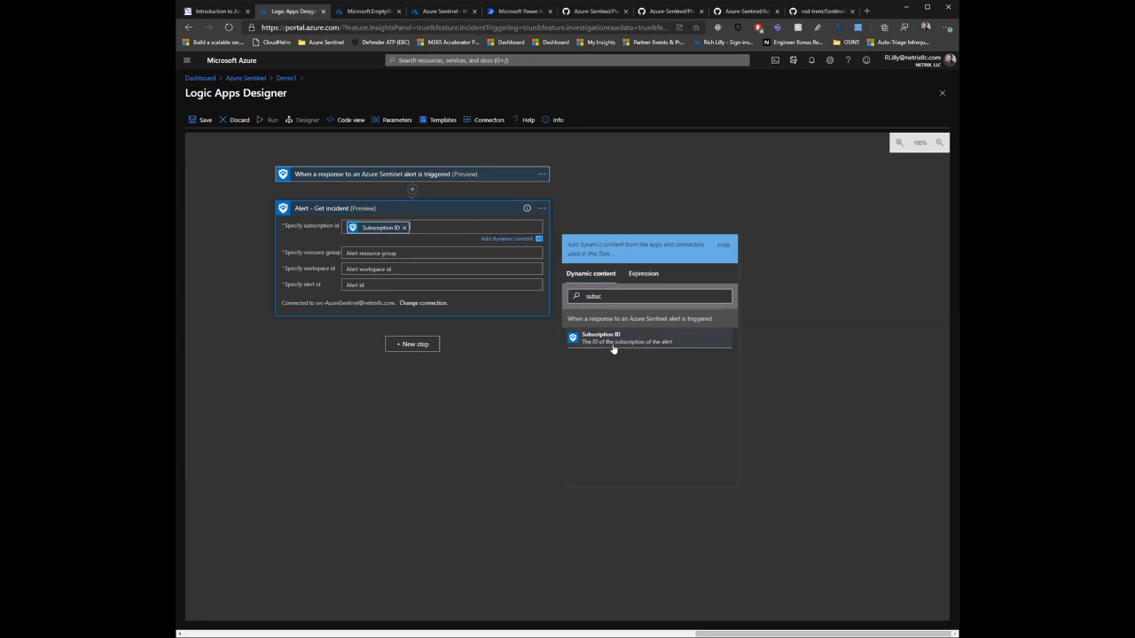
left_click(401, 253)
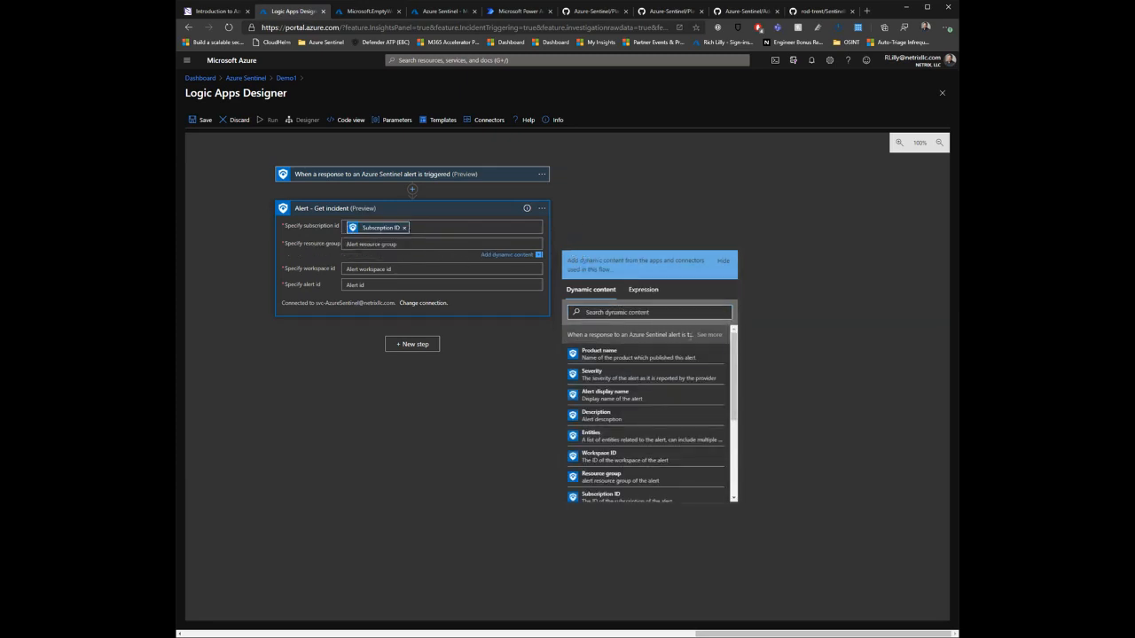
left_click(661, 312)
type("res")
left_click(603, 355)
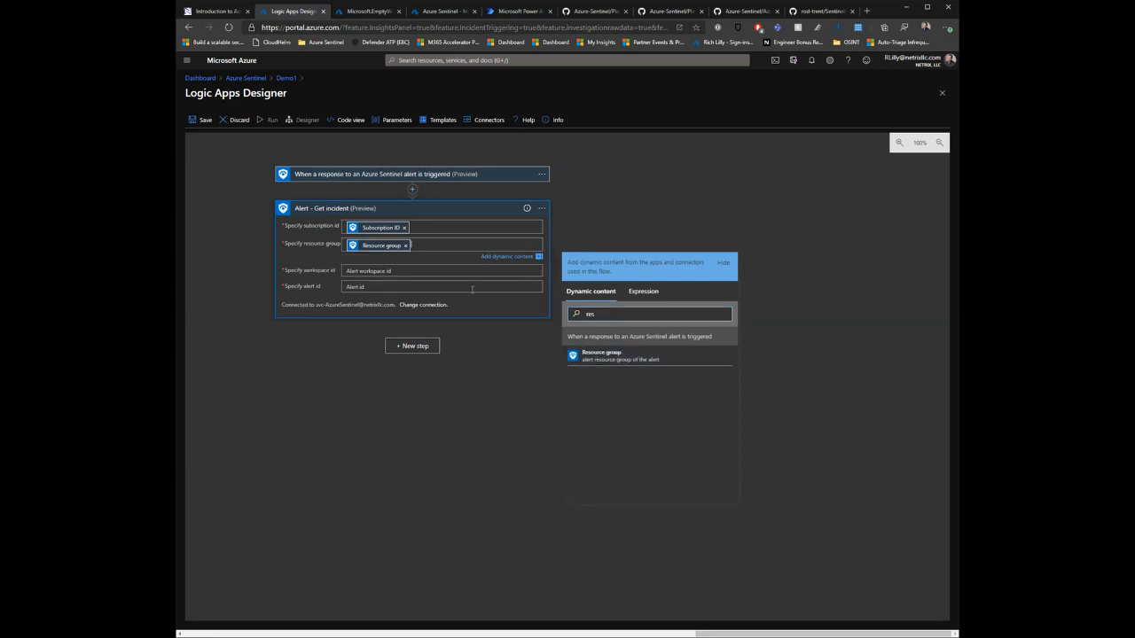
Step: Fill the action's workspace id and alert id with the dynamic content Workspace ID and System alert ID
left_click(395, 267)
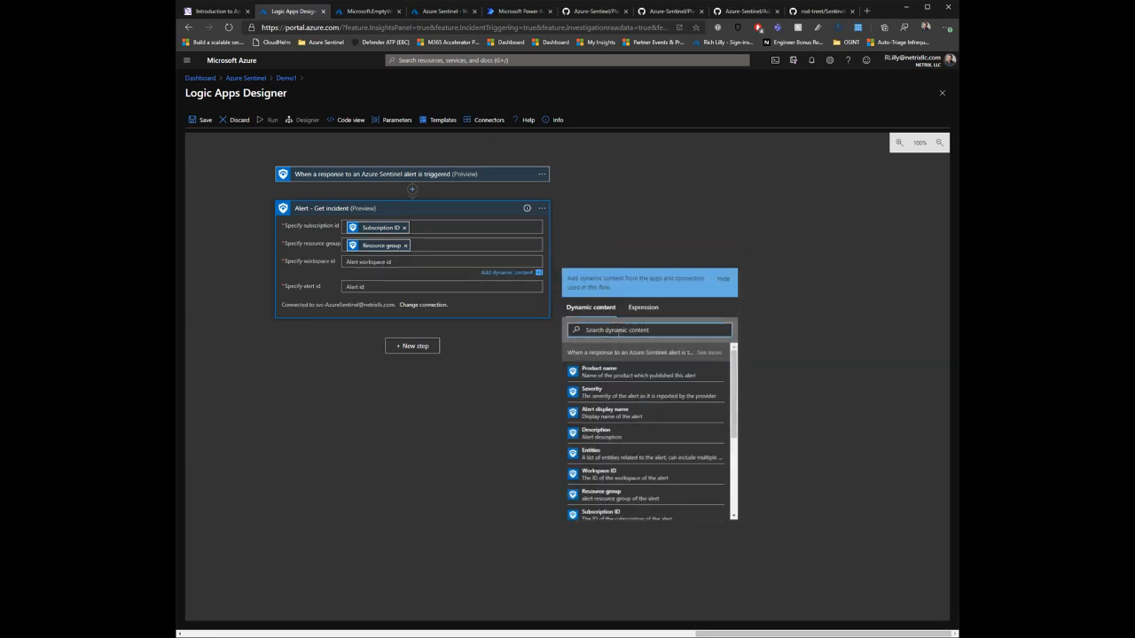
left_click(618, 330)
type("work")
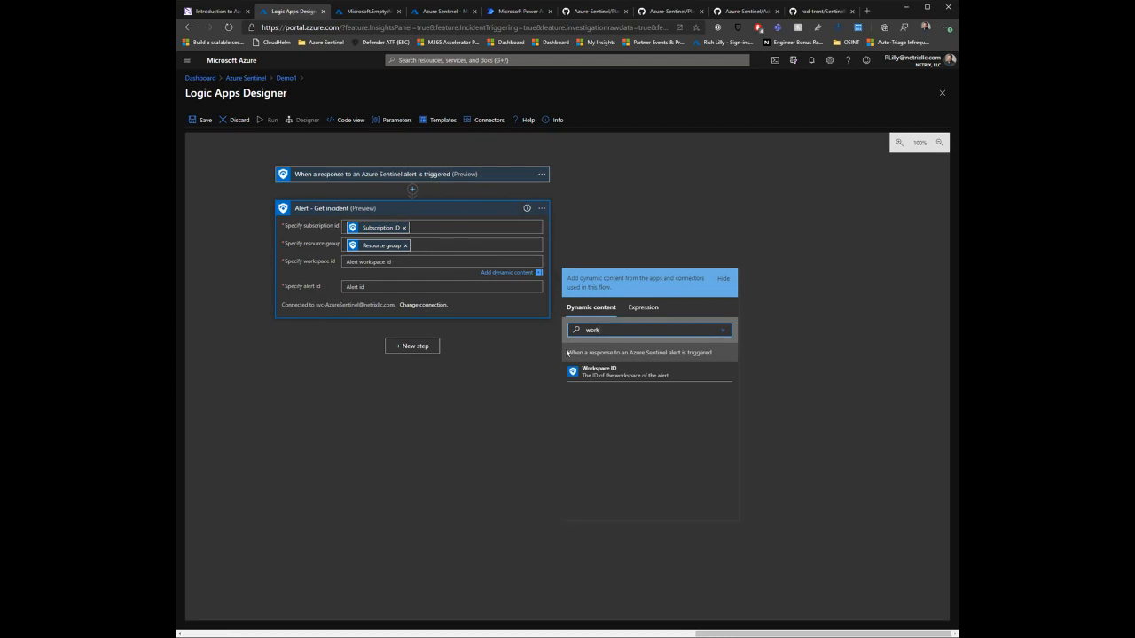
left_click(654, 376)
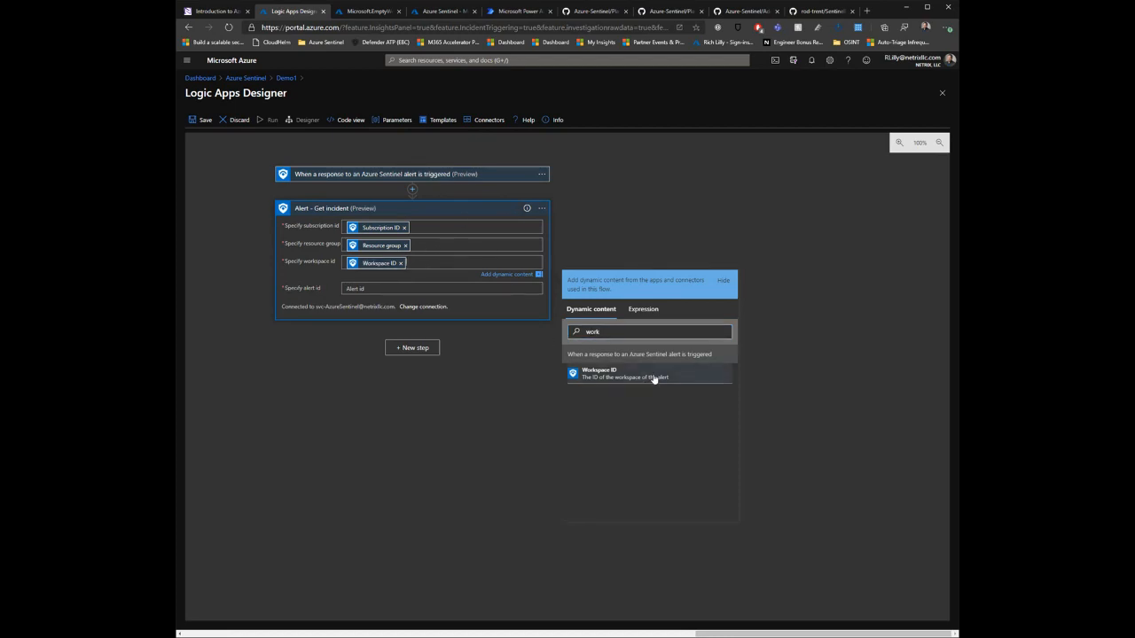
left_click(450, 288)
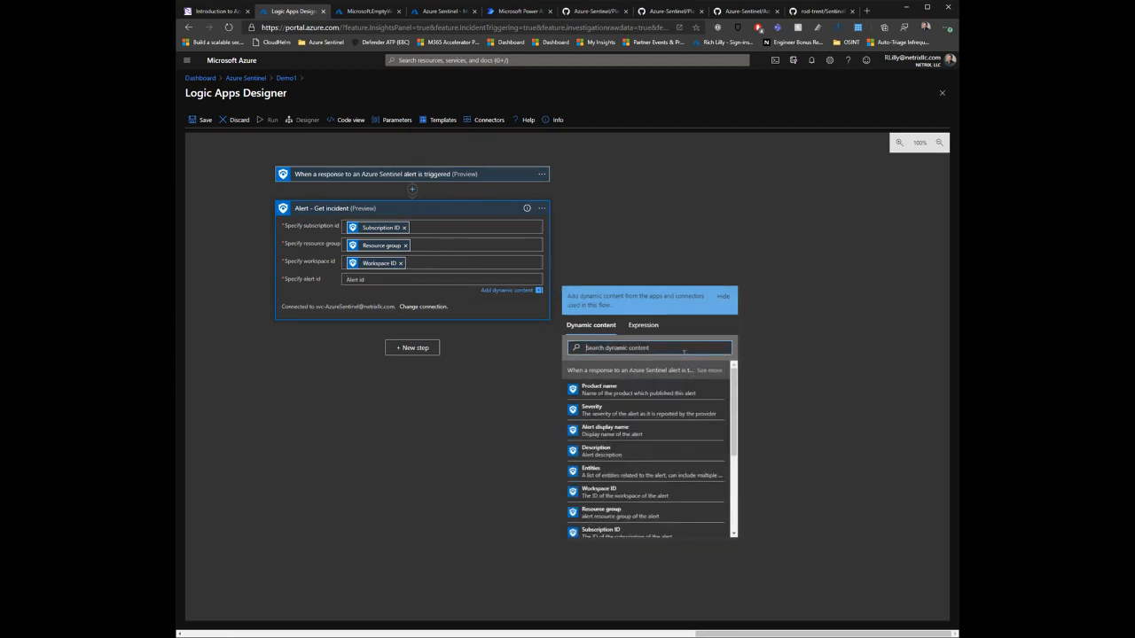
type("alert id")
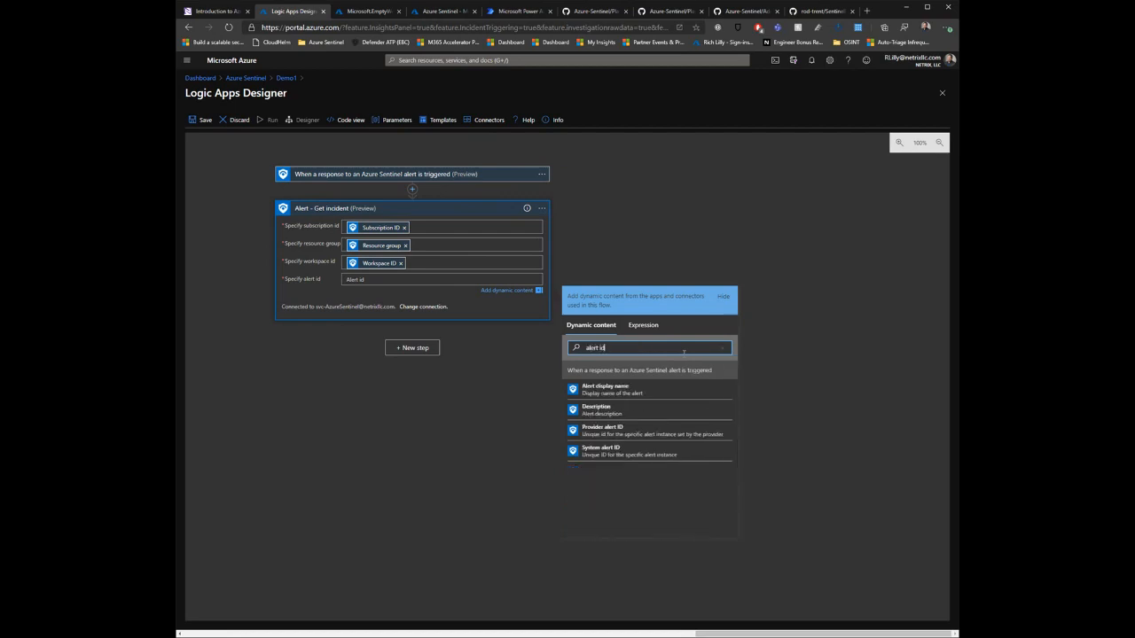
left_click(683, 461)
left_click(395, 453)
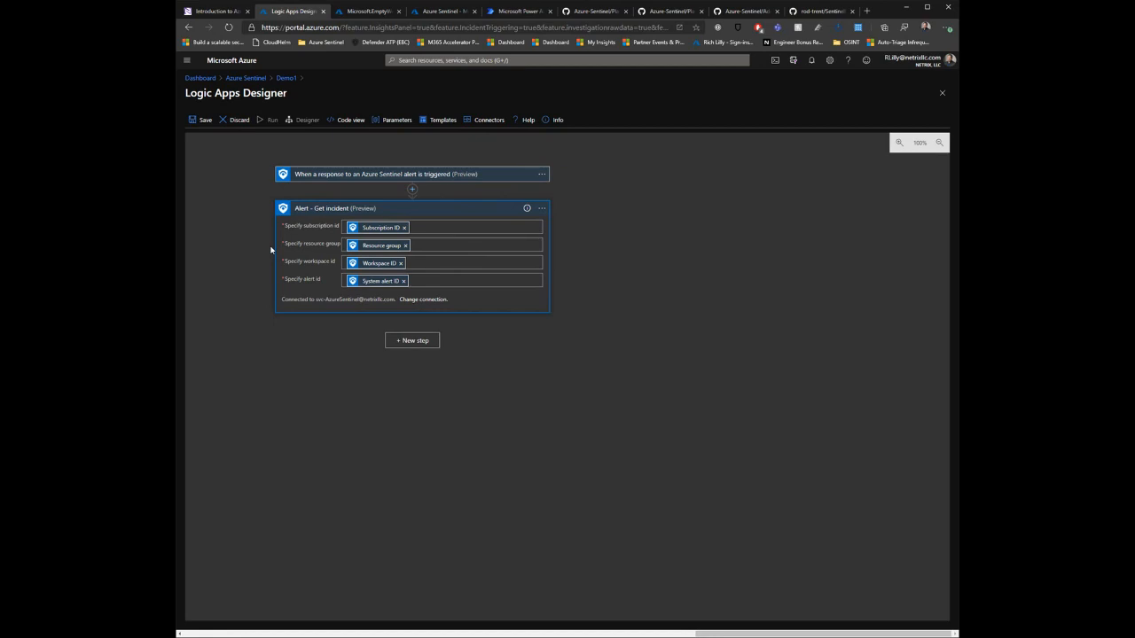
Step: Save the Demo1 workflow and go back to the Azure Sentinel incidents list
left_click(200, 120)
left_click(252, 80)
left_click(226, 215)
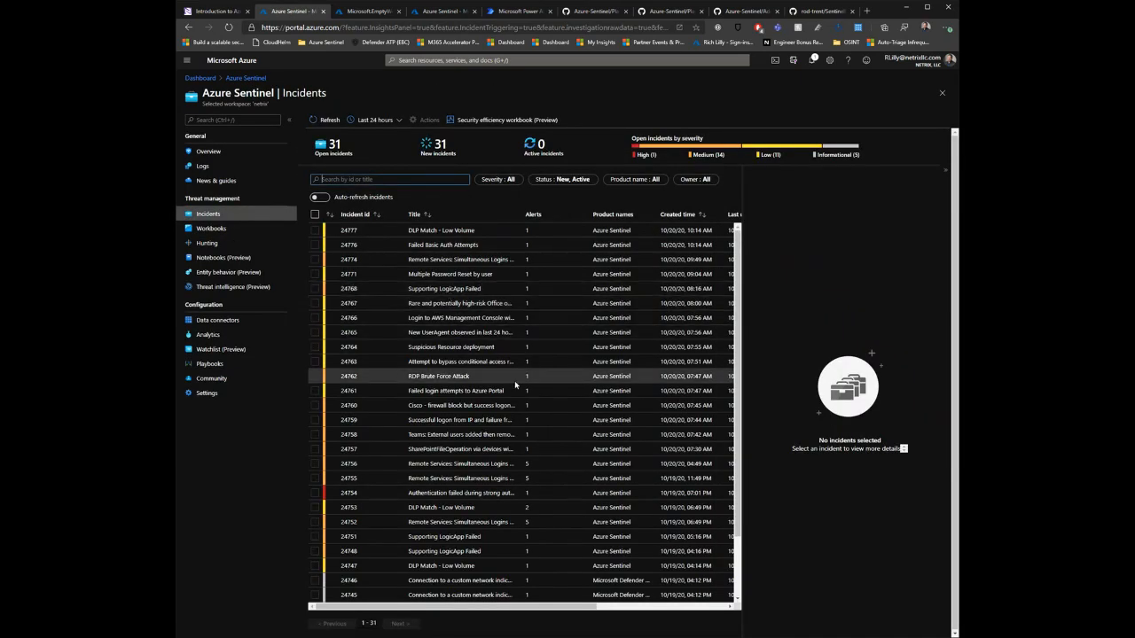
Step: Open the full details of the high-severity incident "Authentication failed during strong authentication request" and view its alert's playbooks
left_click(501, 420)
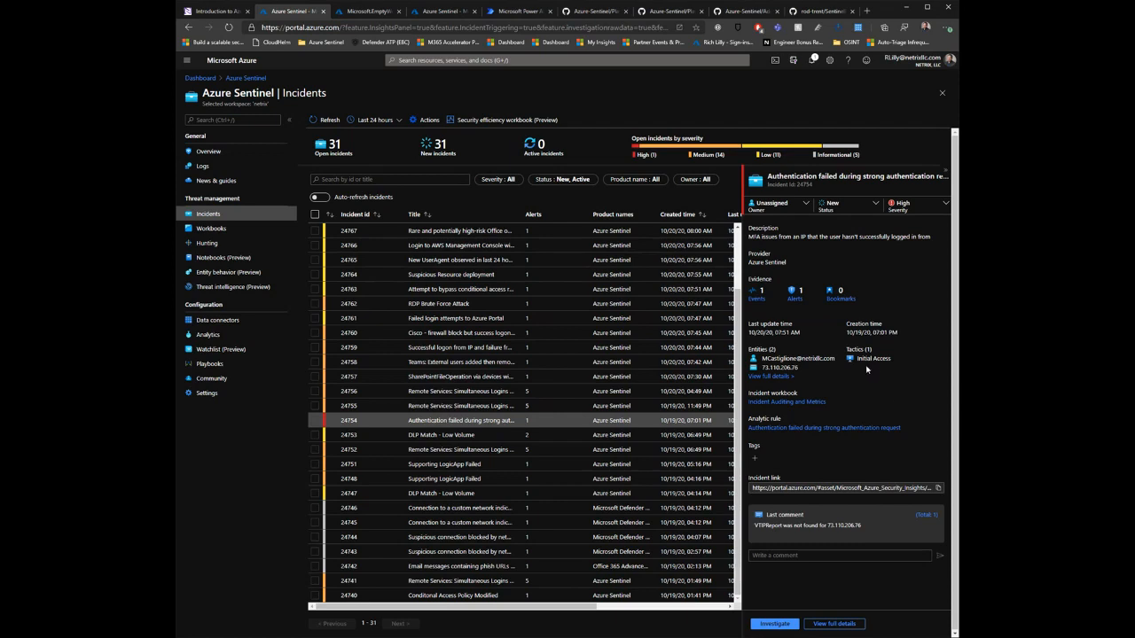
left_click(832, 624)
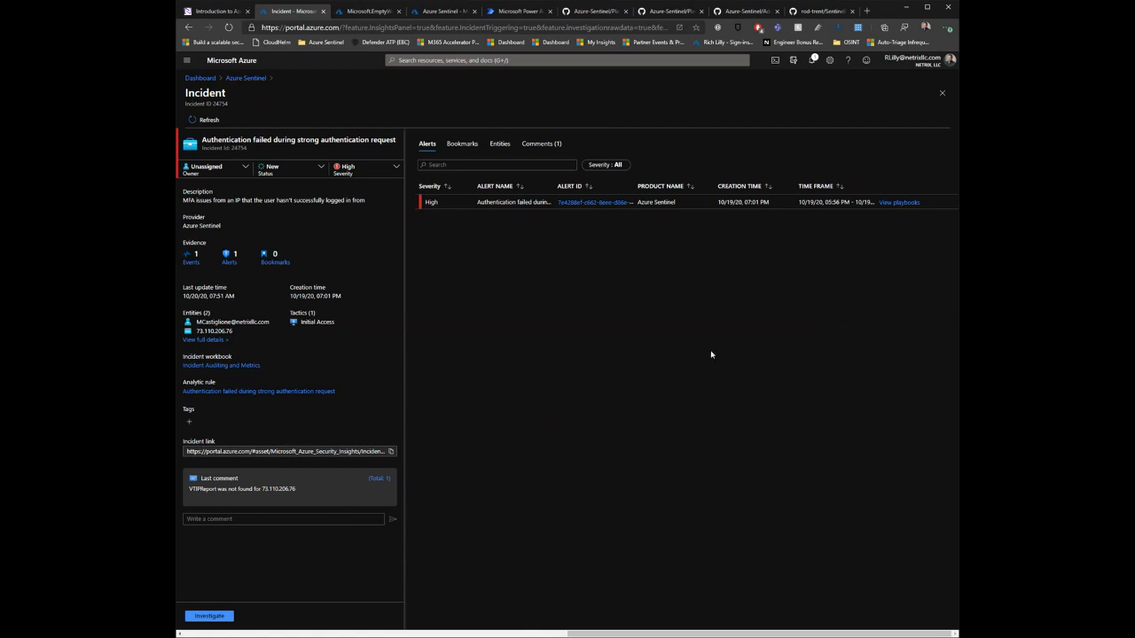
left_click(898, 204)
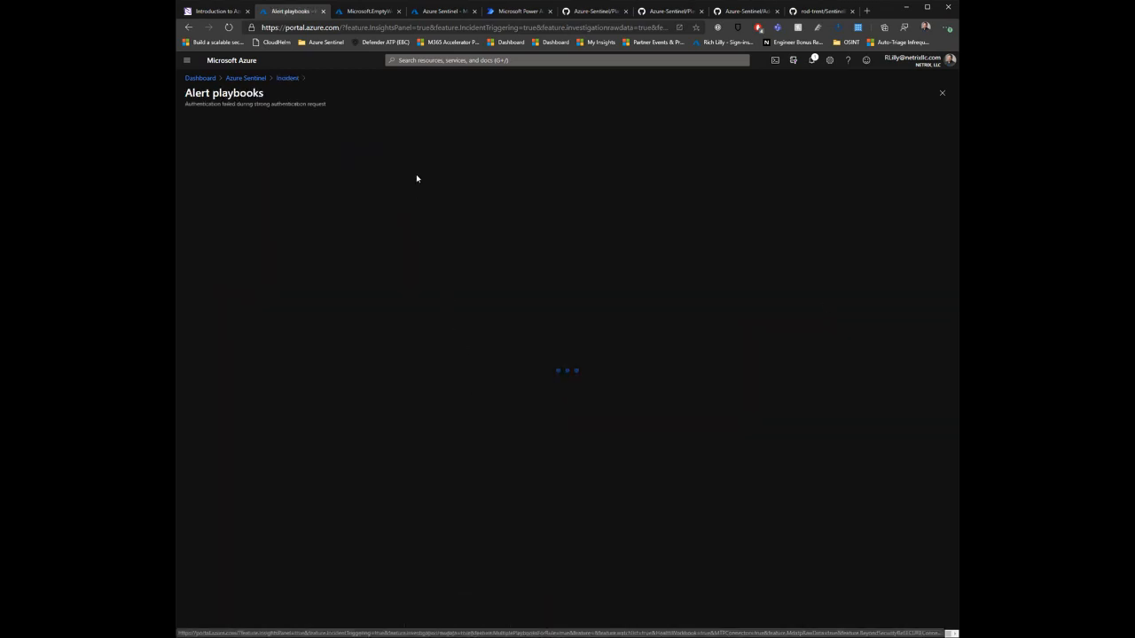
Step: Filter the alert playbooks by "demo" and run Demo1 on the alert
left_click(237, 164)
type("demo")
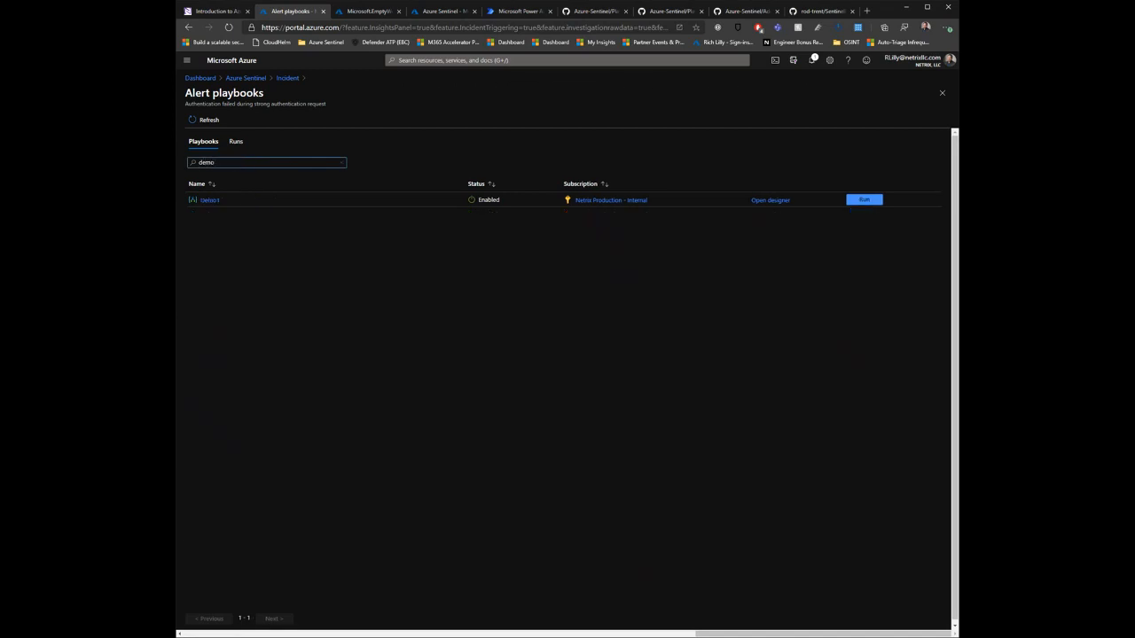
left_click(865, 200)
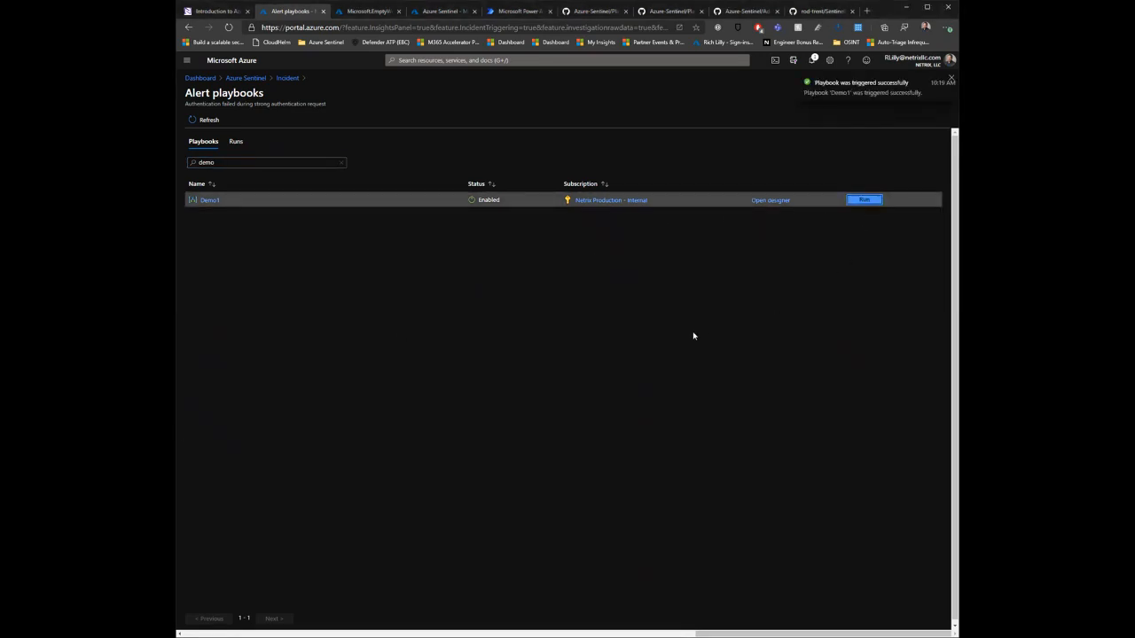
Step: Duplicate the alert playbooks browser tab, close the Microsoft.EmptyWorkflow tab and switch to the duplicate
right_click(276, 16)
left_click(337, 61)
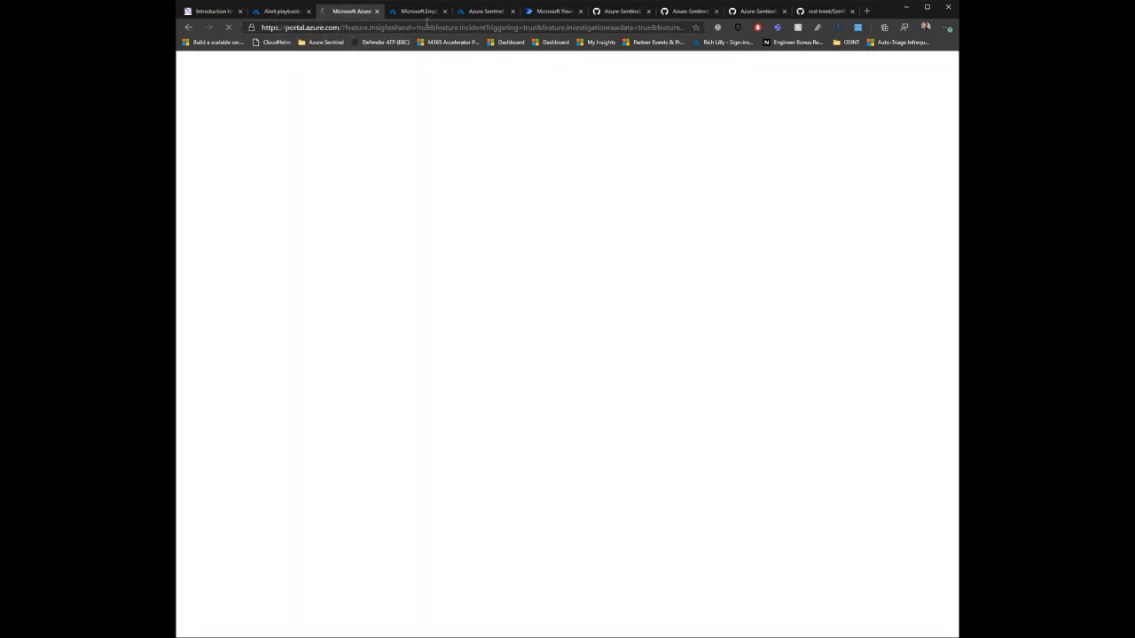
left_click(424, 11)
left_click(446, 10)
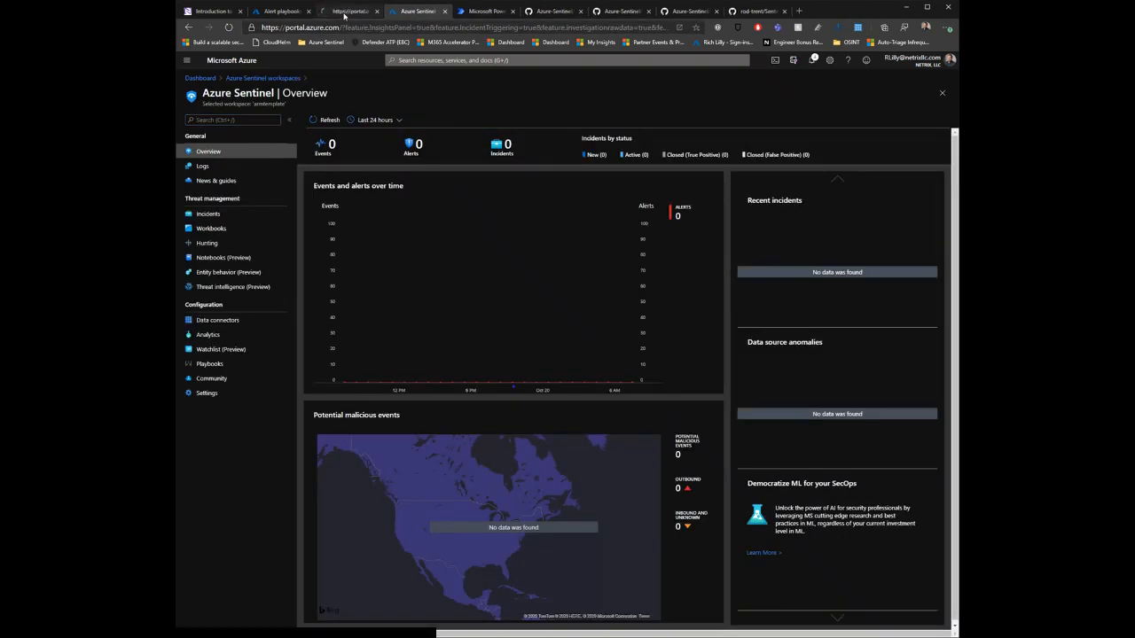
left_click(344, 12)
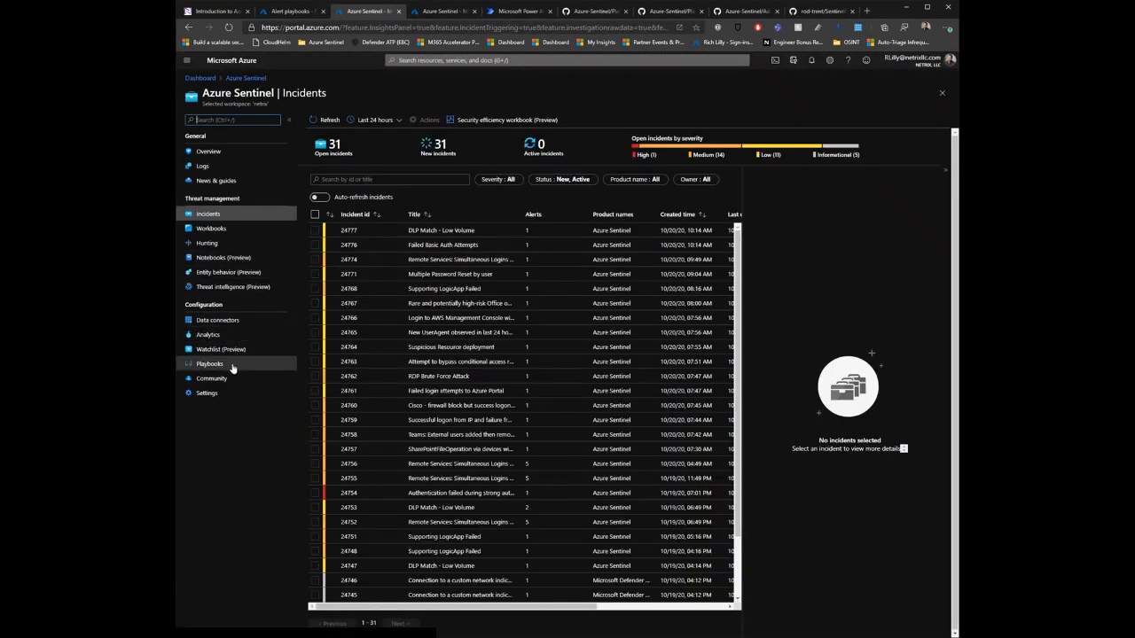
Step: Search the Sentinel playbooks for "demo", open Demo1 and view its succeeded run from the runs history
left_click(213, 364)
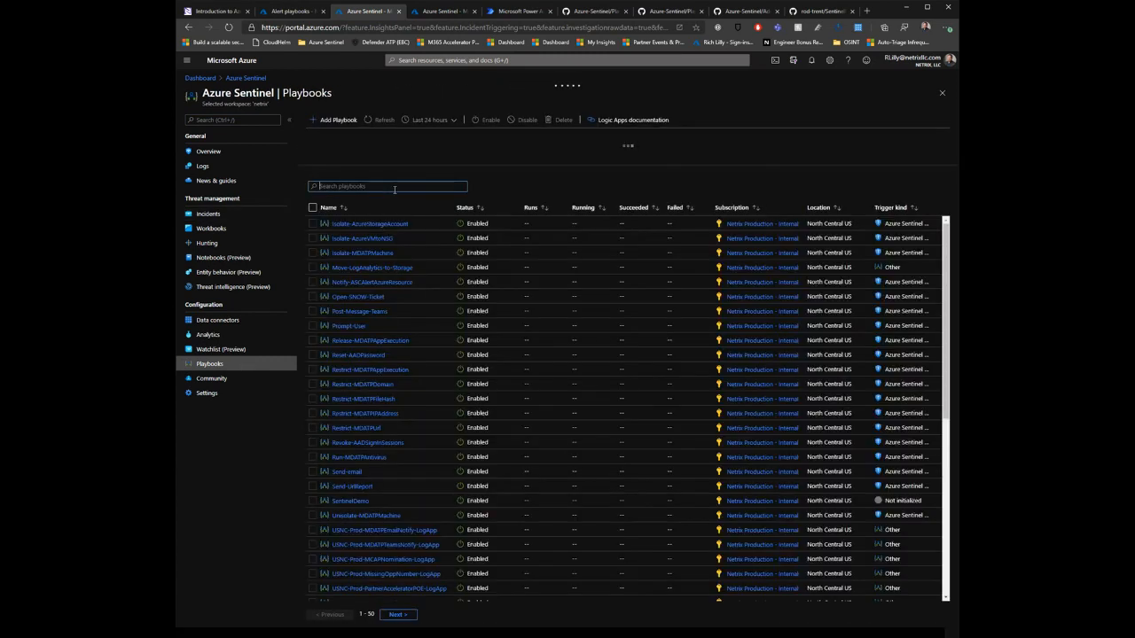
type("demo")
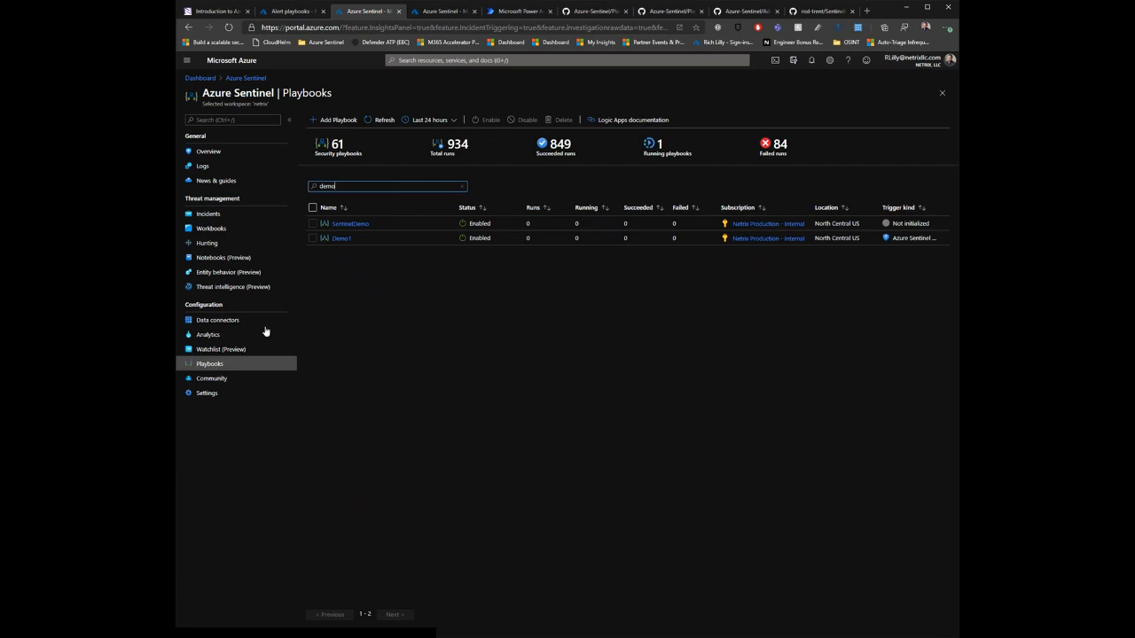
left_click(339, 238)
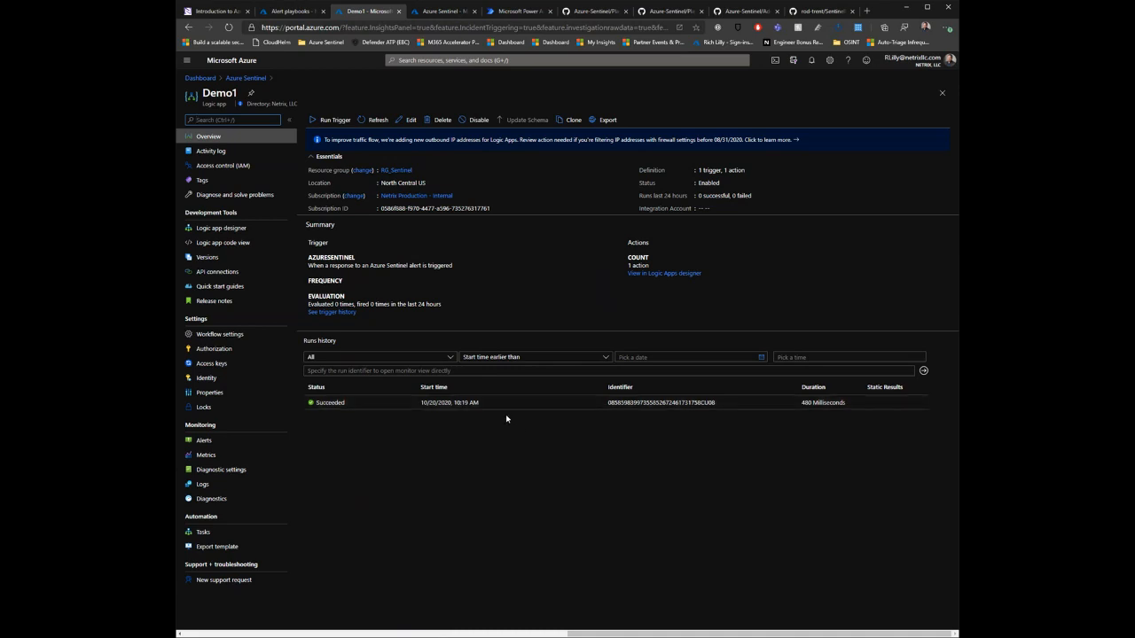
left_click(553, 406)
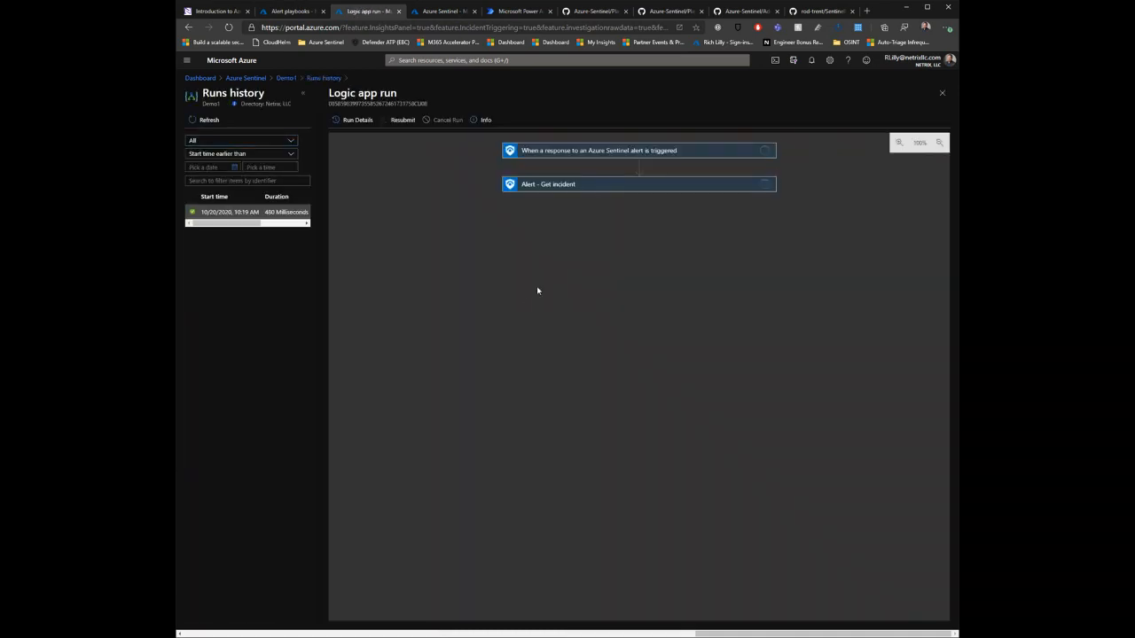
Step: Expand the trigger and Get incident steps of the run, view the trigger's downloadable inputs and close their browser tab
left_click(580, 187)
left_click(593, 151)
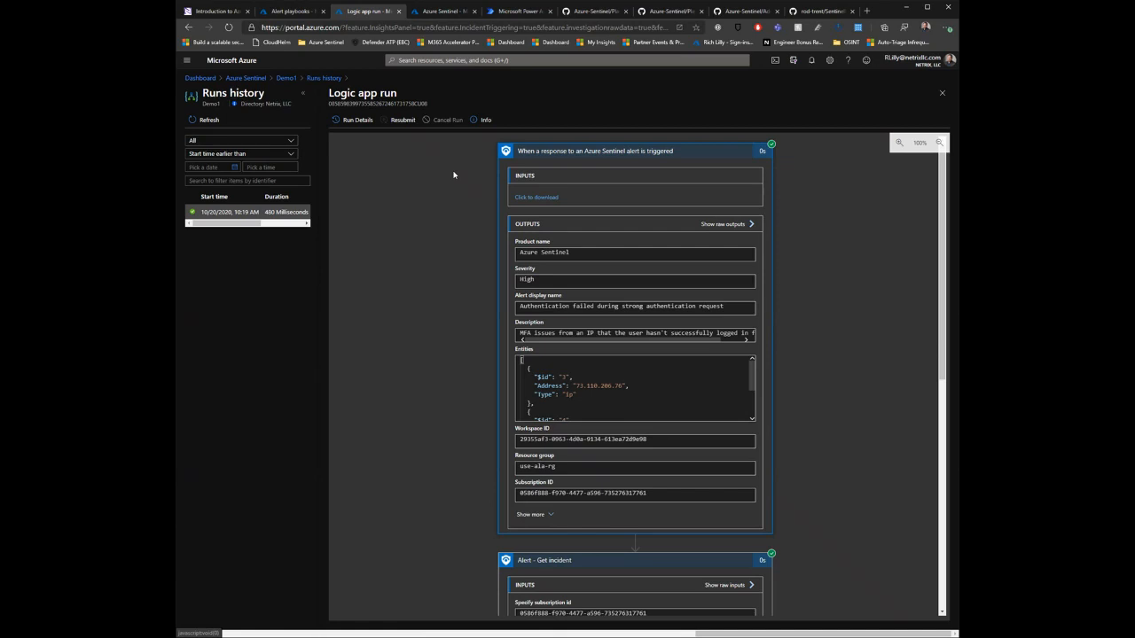
left_click(542, 198)
left_click_drag(300, 60, 613, 74)
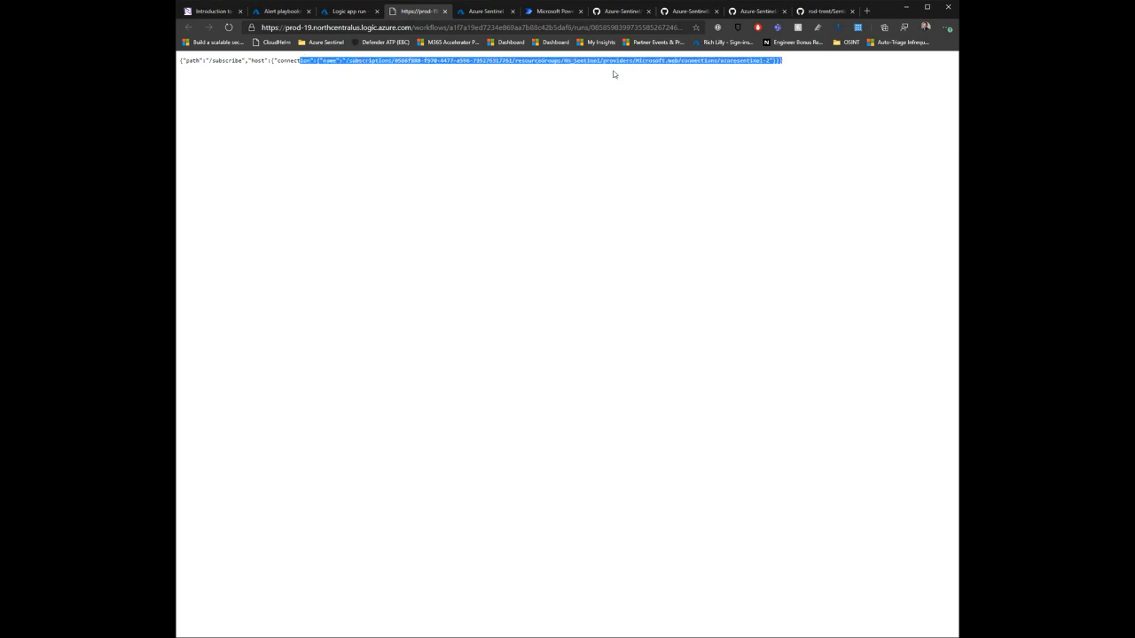
left_click(444, 10)
Step: Examine the trigger's outputs, including product name, alert display name, entities, workspace ID and subscription ID
left_click_drag(578, 254, 519, 255)
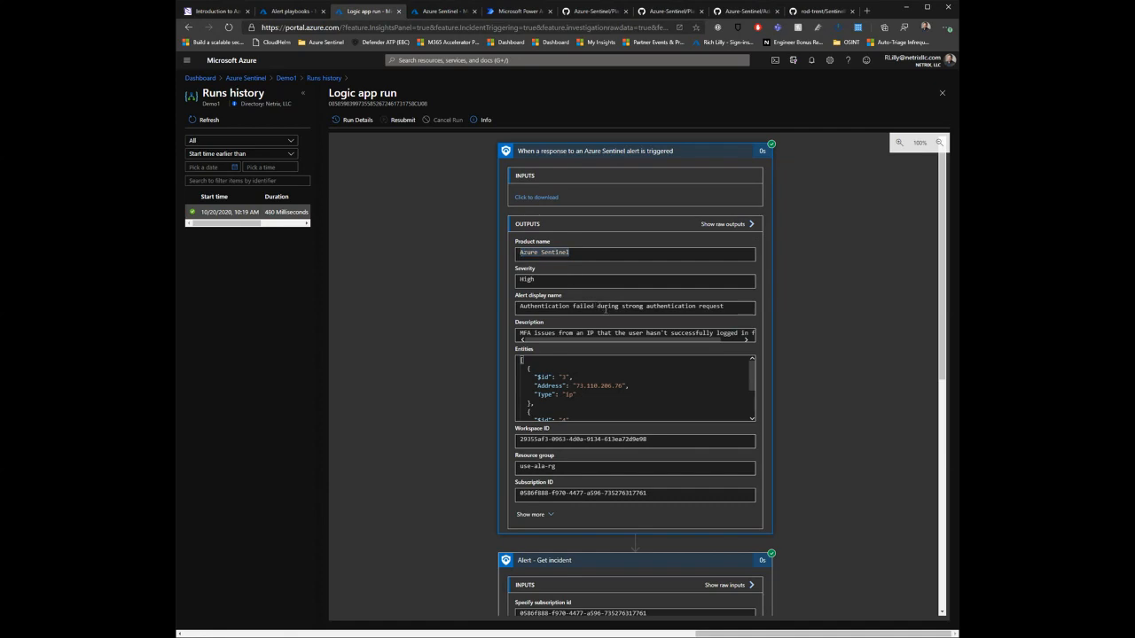
left_click_drag(607, 307, 565, 307)
scroll(594, 372, "down", 5)
scroll(593, 373, "down", 1)
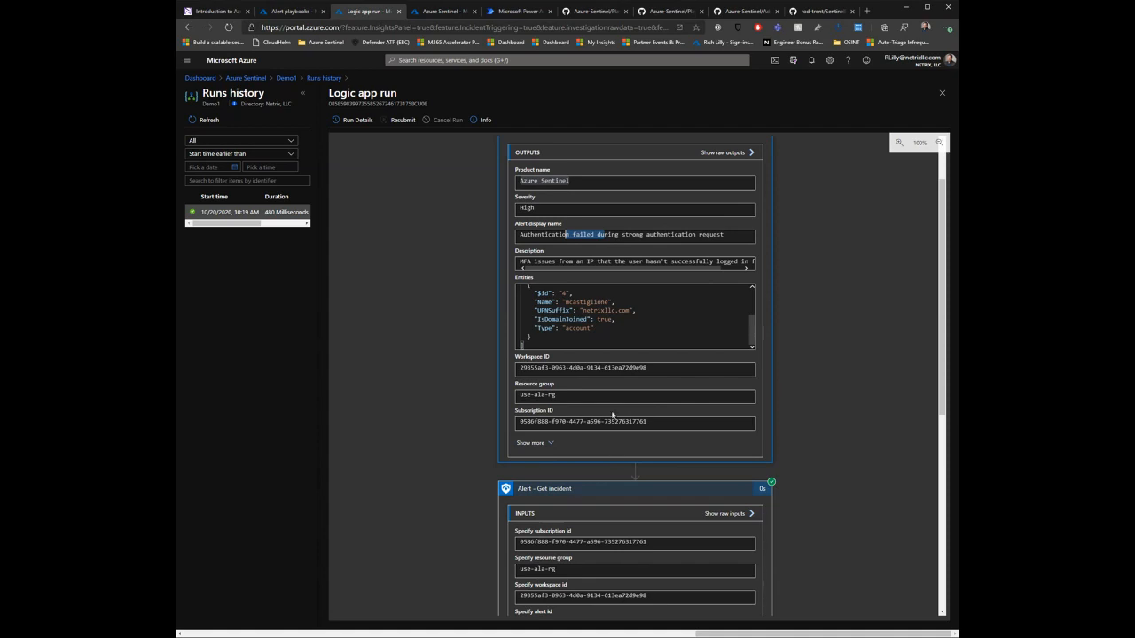
scroll(447, 453, "down", 2)
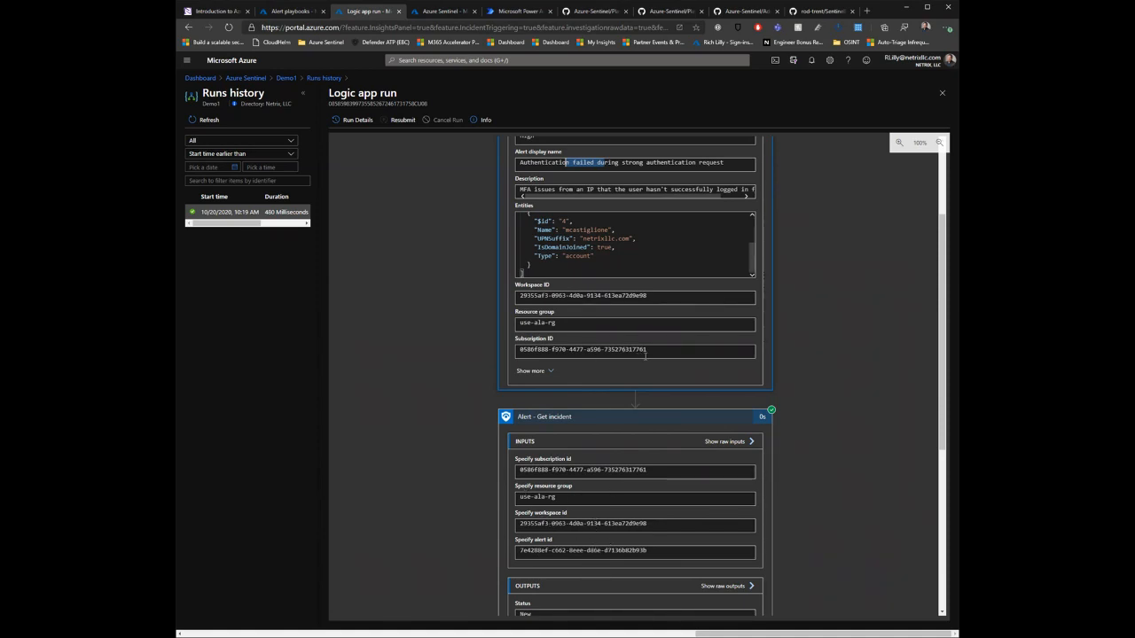
left_click_drag(645, 352, 521, 350)
left_click_drag(653, 296, 560, 296)
Step: Check the alert id among the Get incident inputs, view the action's raw outputs and return to the run
scroll(466, 223, "up", 3)
scroll(470, 257, "down", 4)
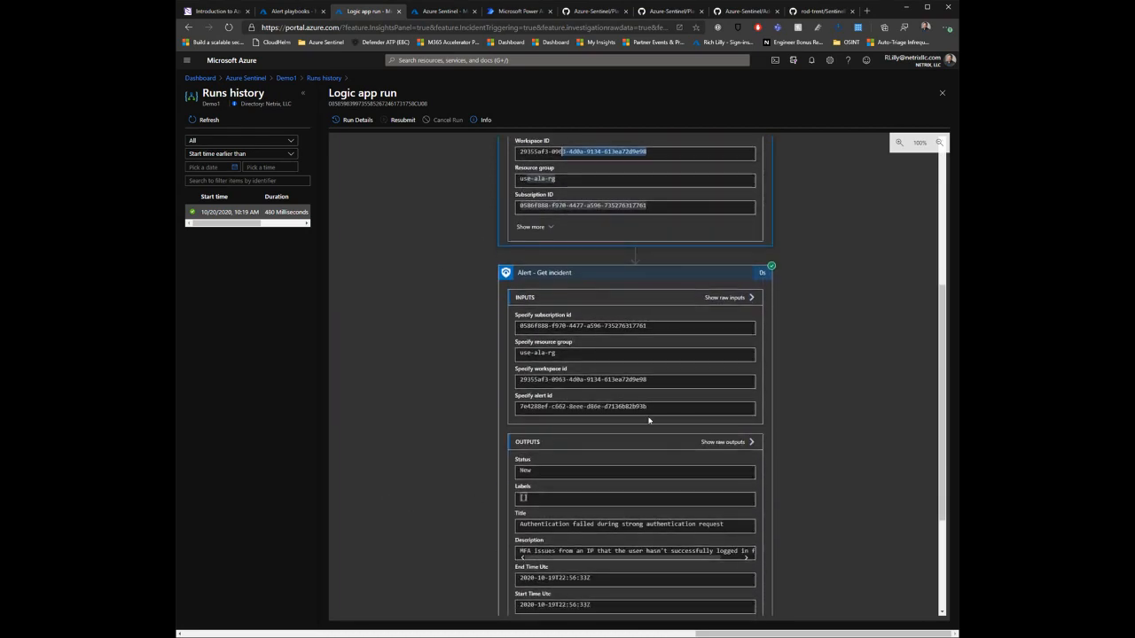
left_click_drag(653, 406, 500, 395)
scroll(456, 375, "down", 3)
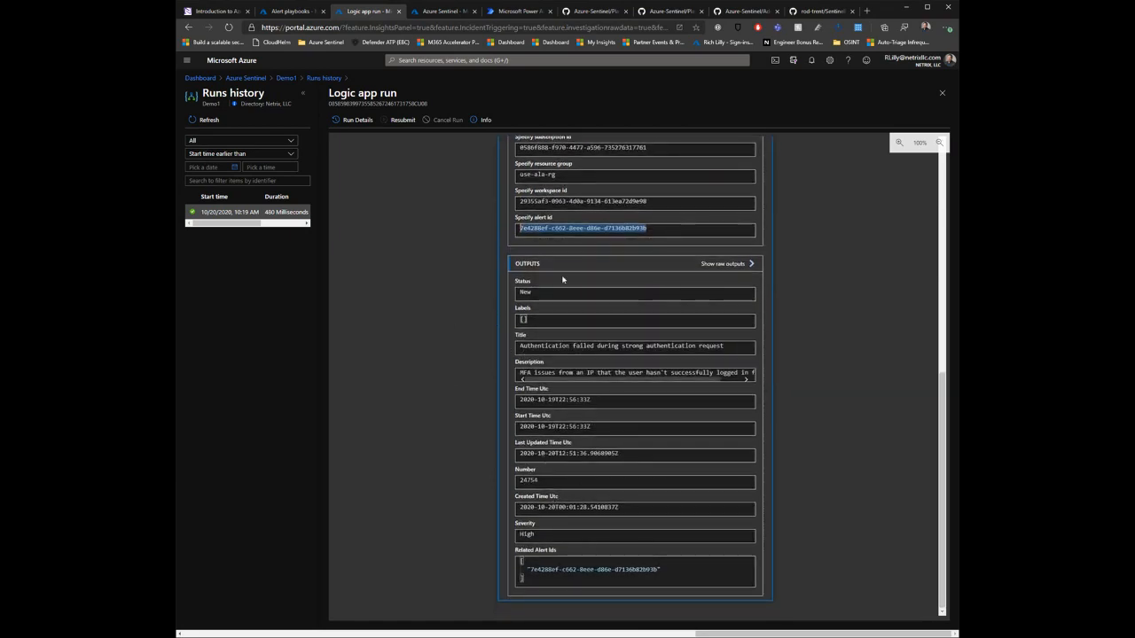
left_click(718, 263)
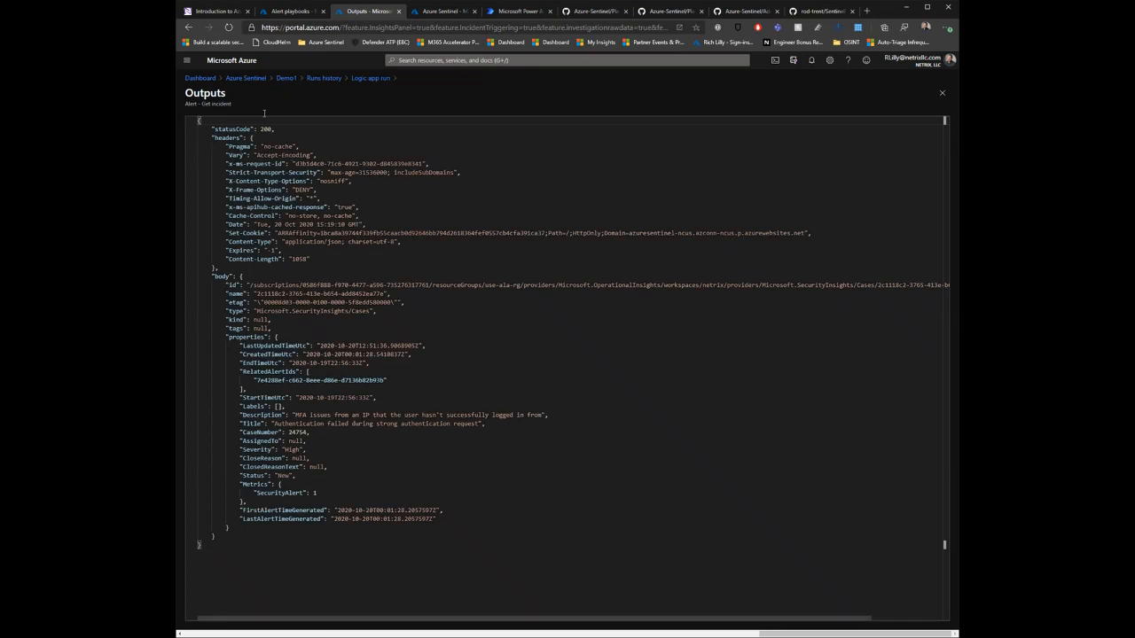
left_click(369, 78)
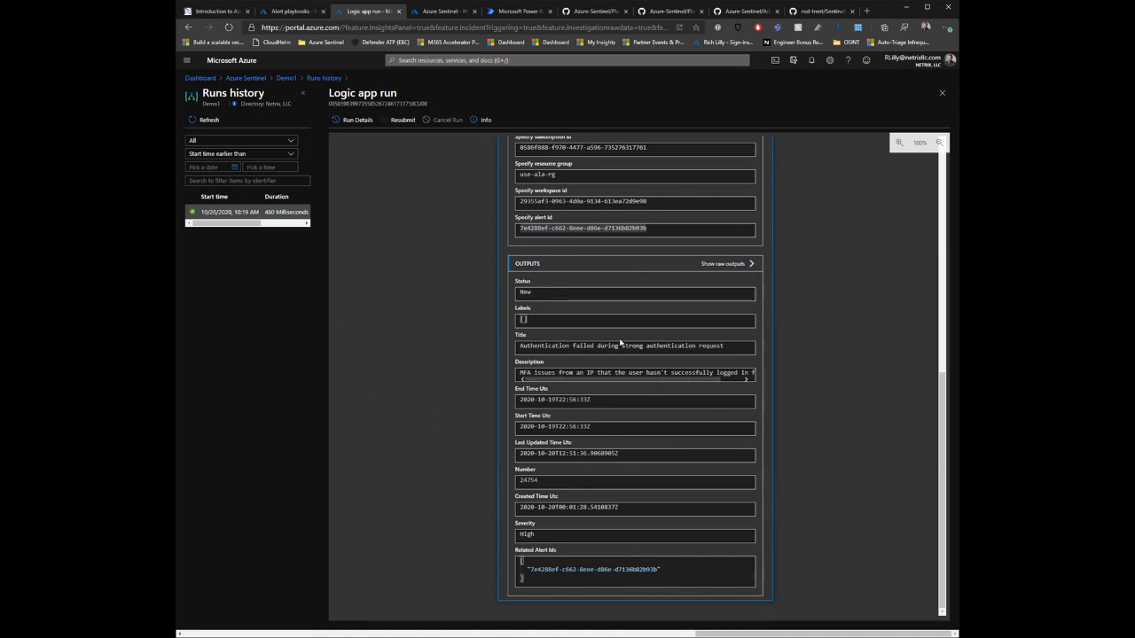
Step: Review the title, description, severity and related alert IDs in the Get incident outputs
scroll(464, 299, "up", 3)
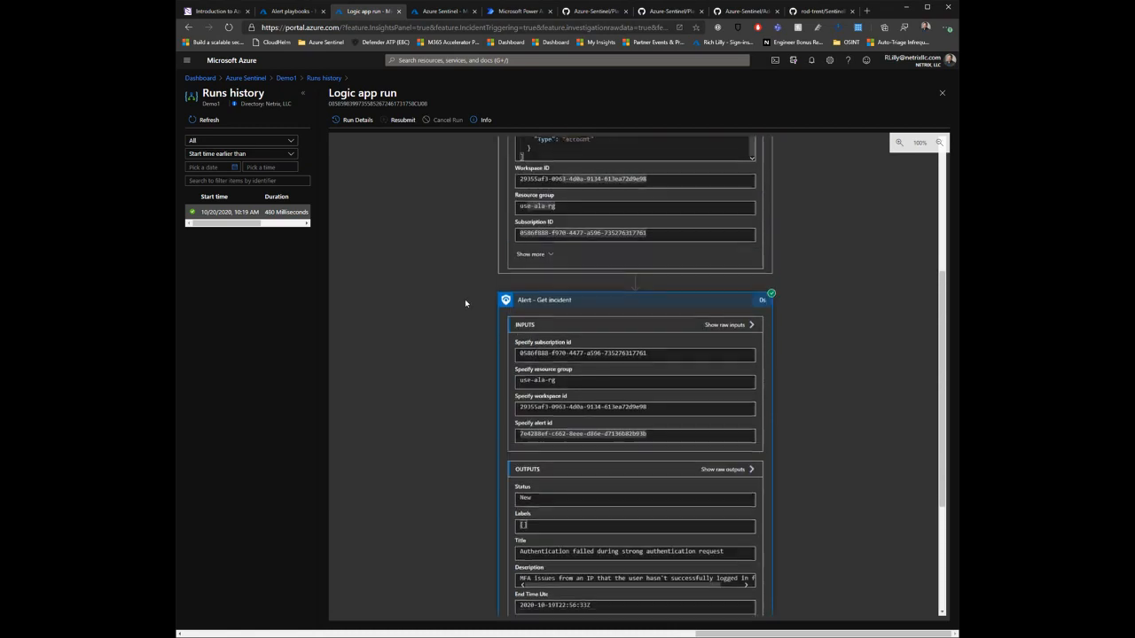
scroll(480, 371, "down", 3)
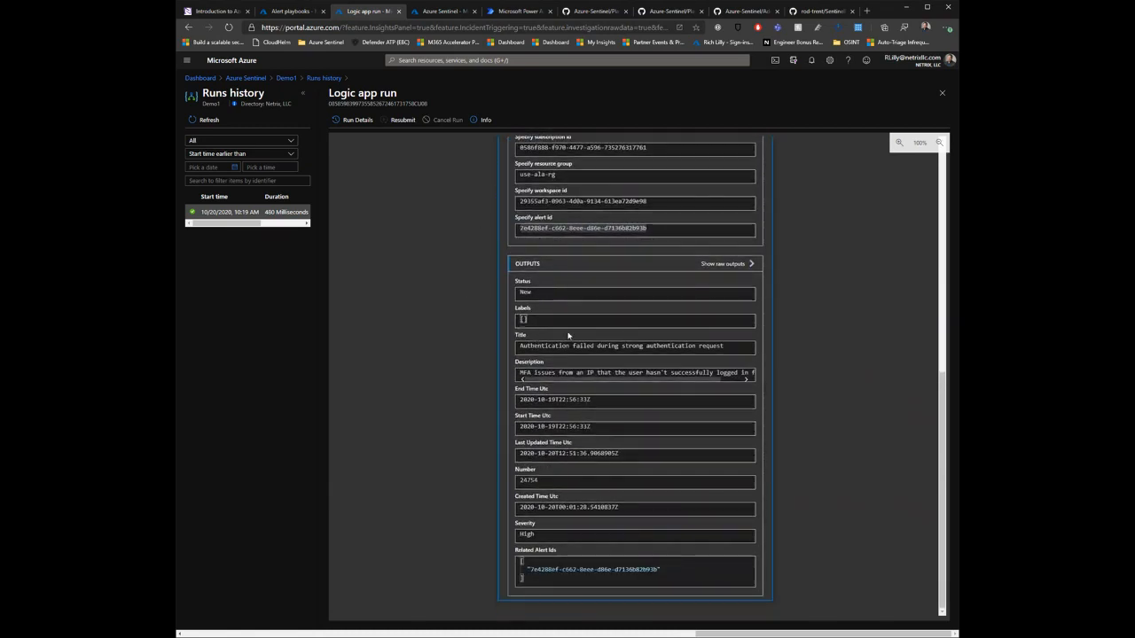
left_click_drag(553, 345, 690, 350)
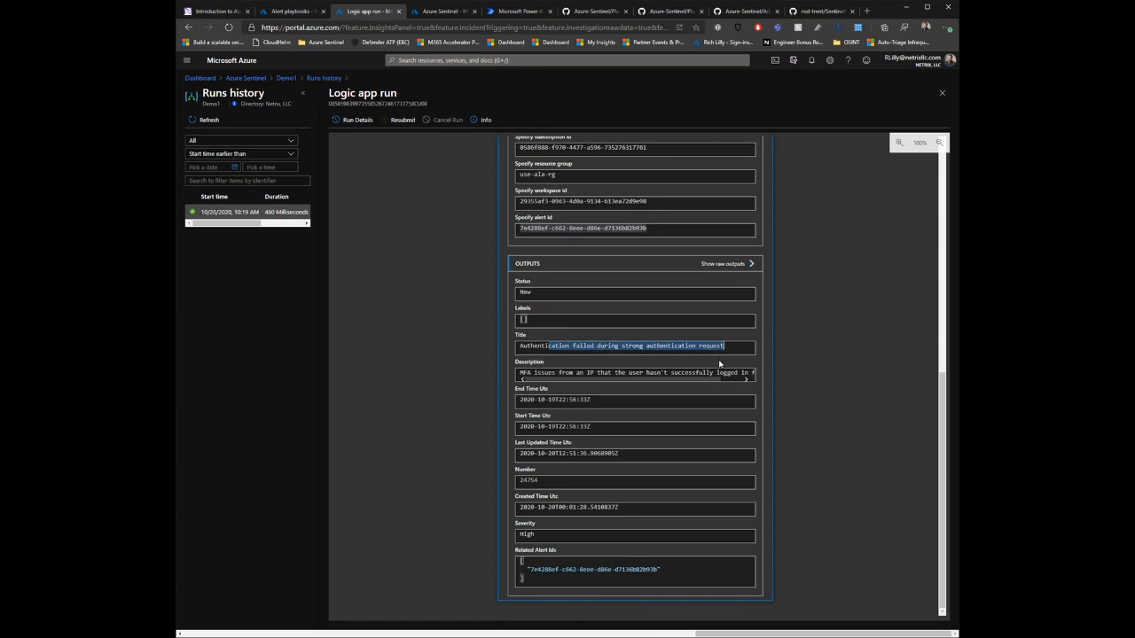
left_click_drag(543, 372, 710, 372)
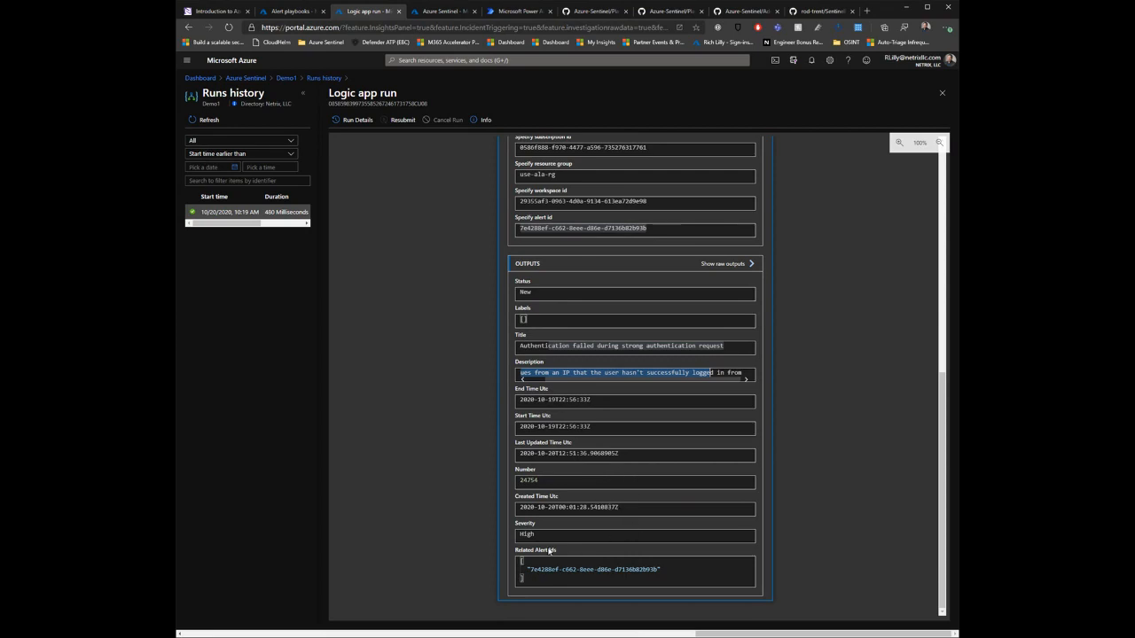
left_click_drag(539, 536, 685, 584)
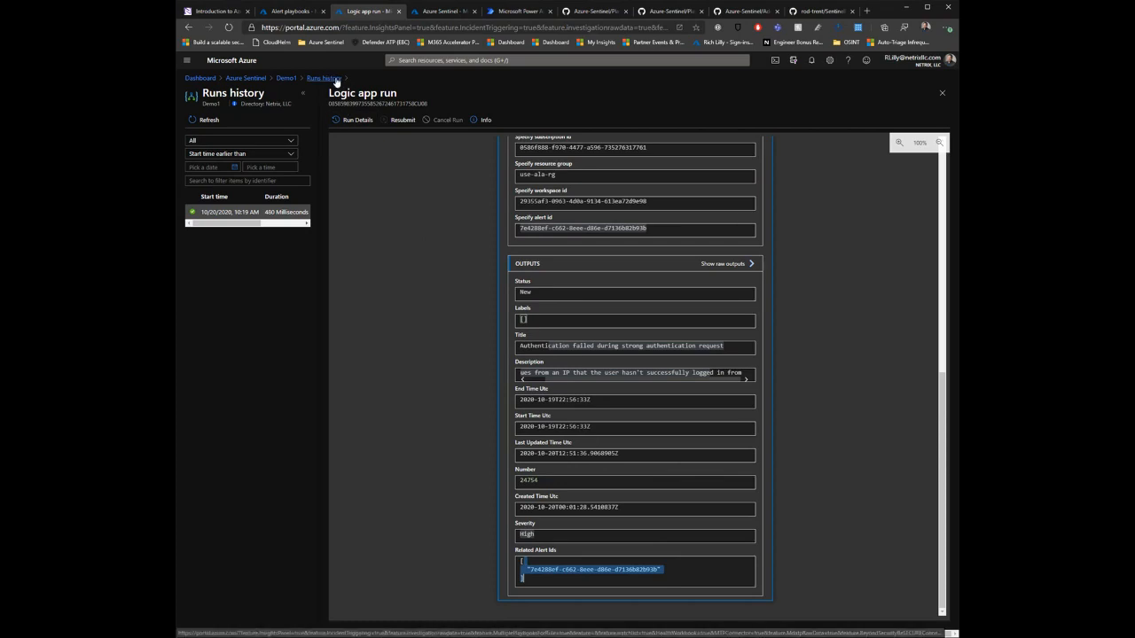
scroll(509, 314, "up", 1)
scroll(509, 310, "up", 2)
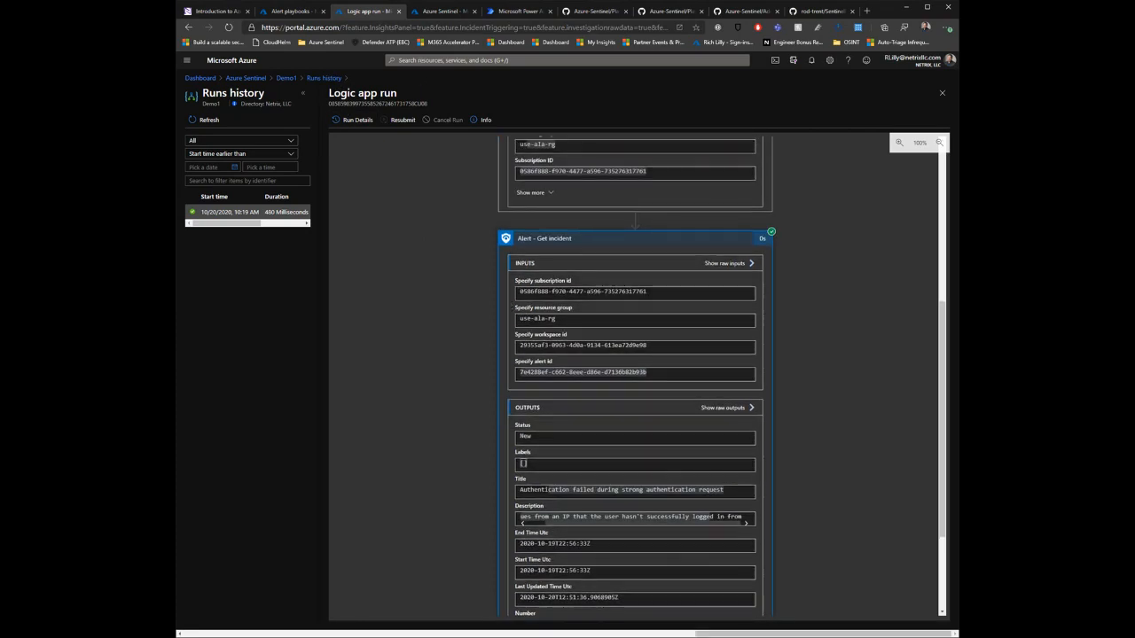
Step: Open Demo1 for editing and add the Azure Sentinel action "Entities - Get IPs" after Get incident
left_click(287, 78)
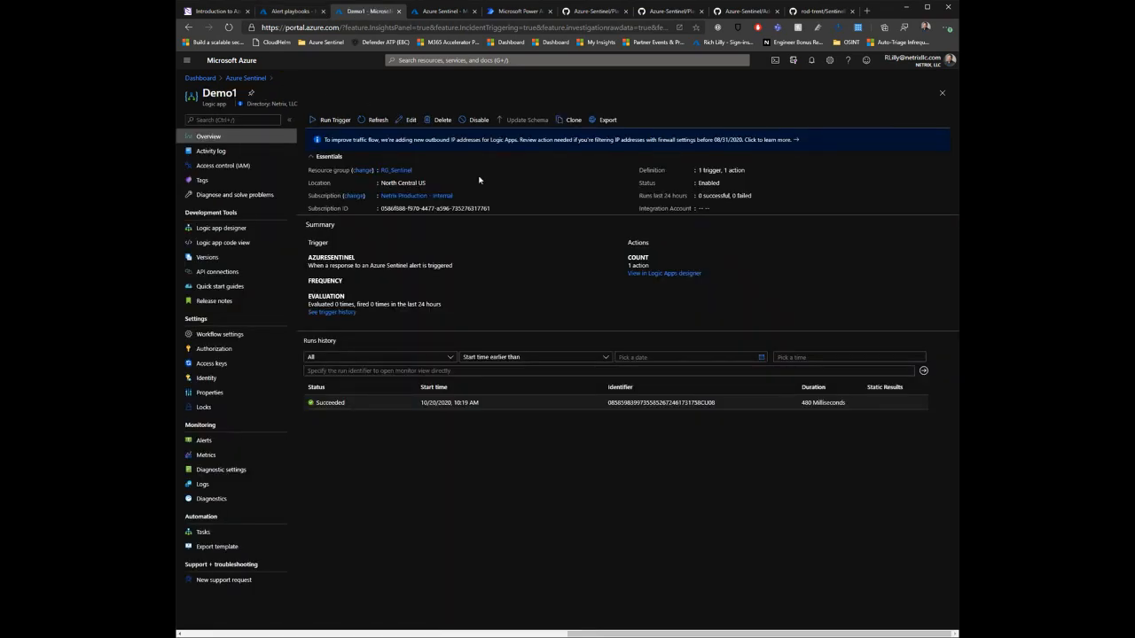
left_click(410, 122)
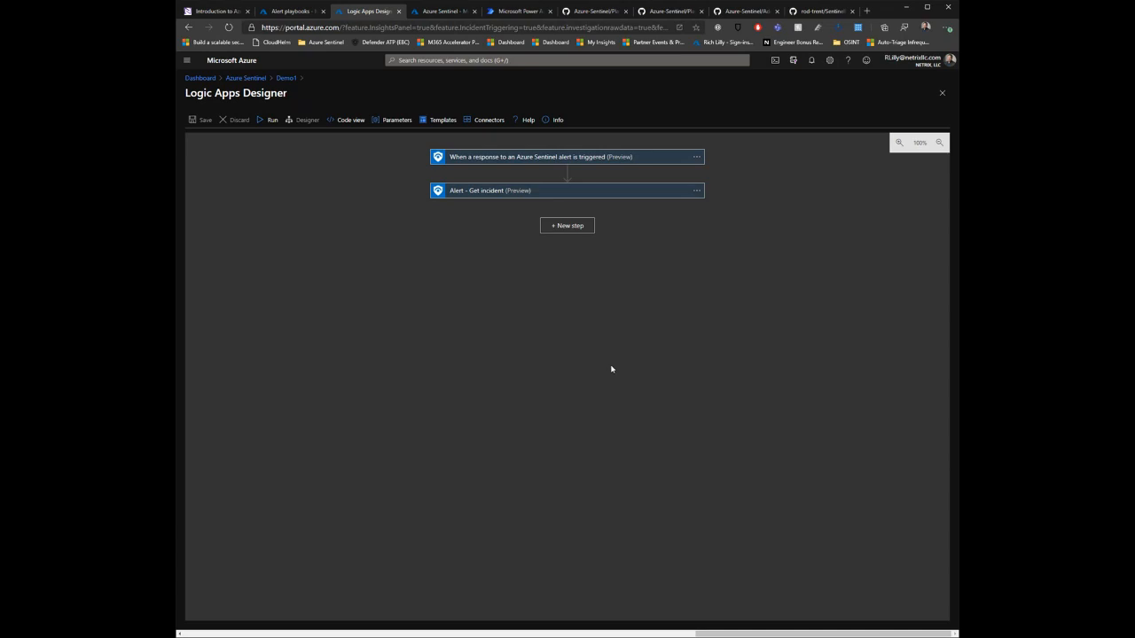
left_click(578, 232)
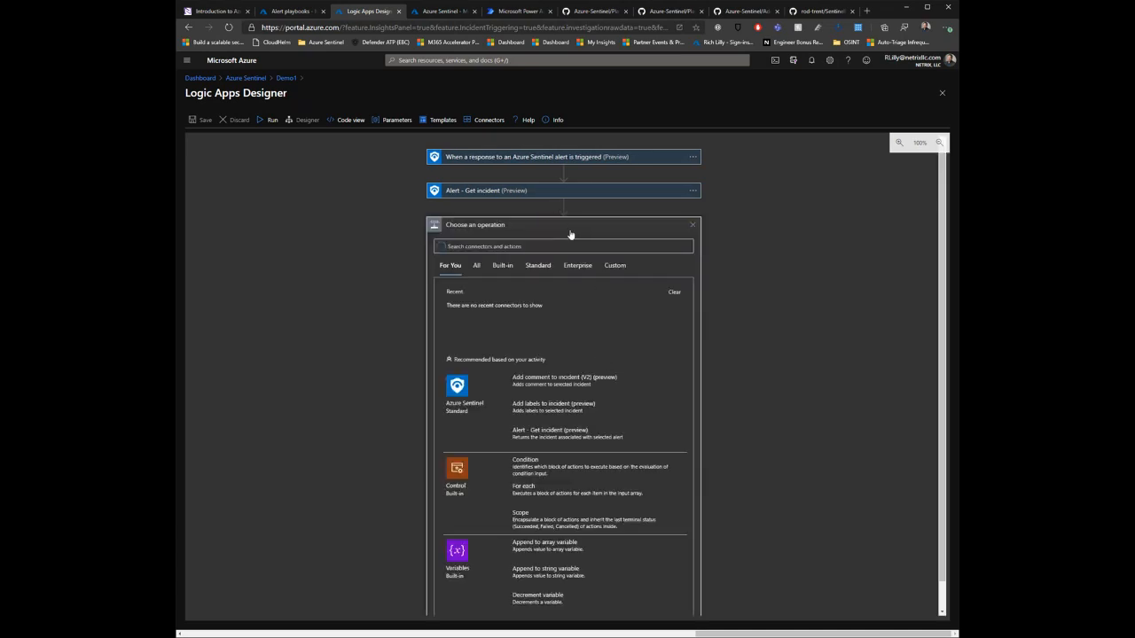
left_click(465, 392)
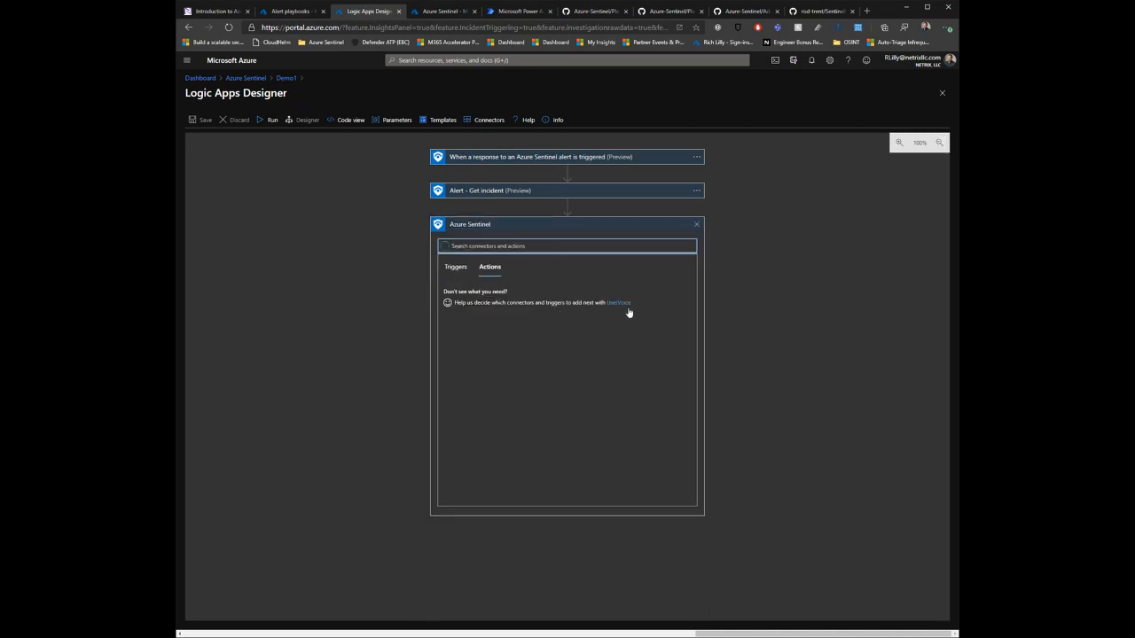
scroll(579, 447, "down", 5)
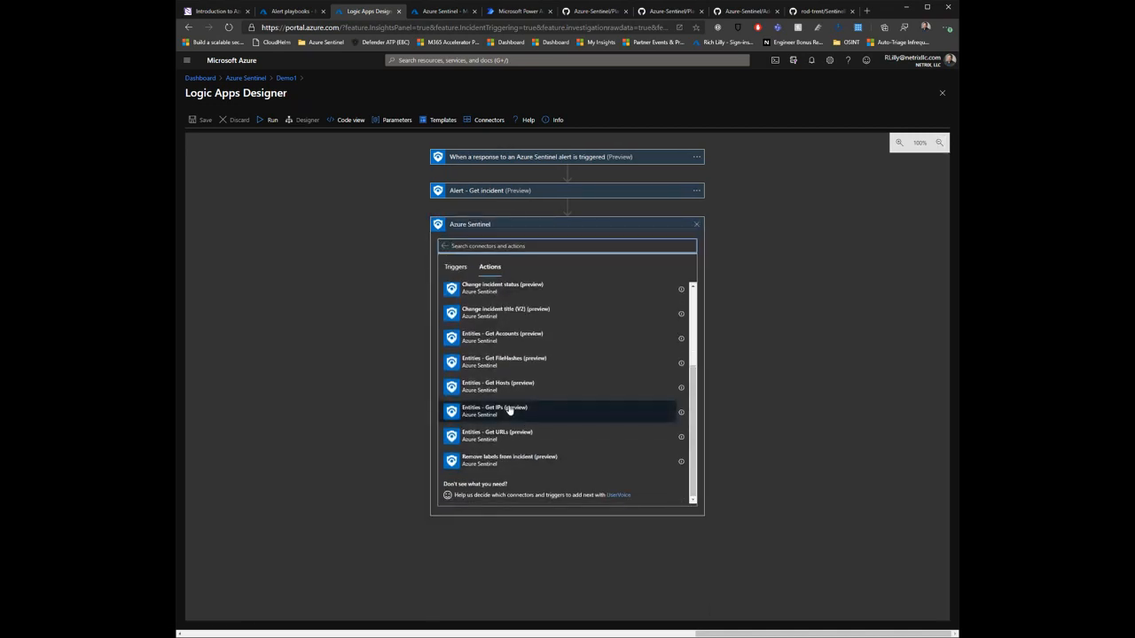
left_click(509, 410)
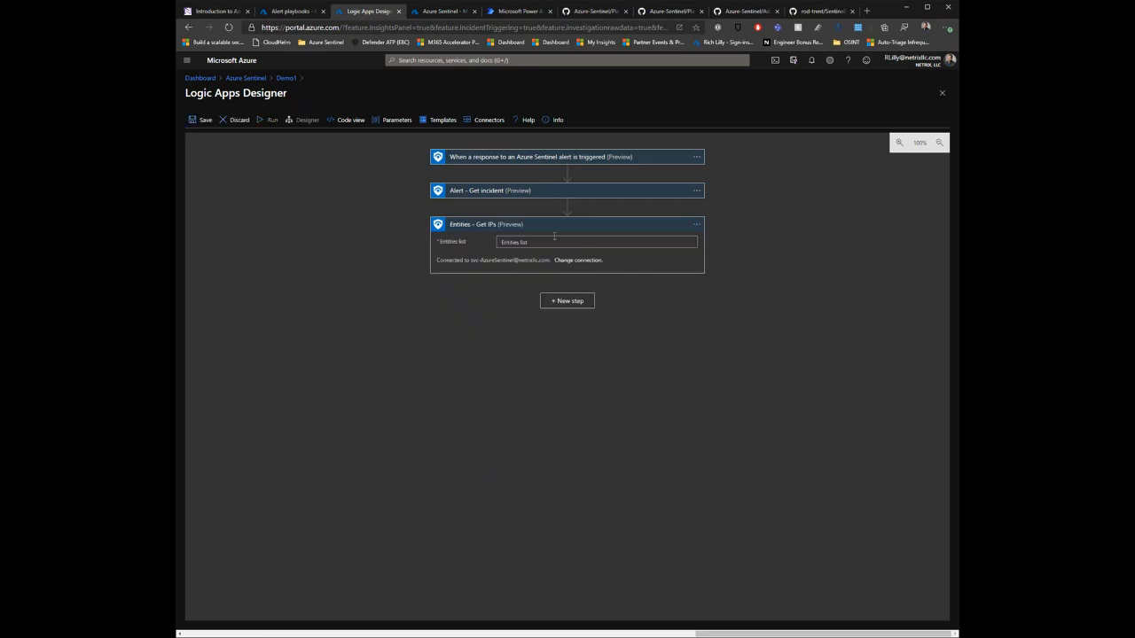
Step: Set the Get IPs entities list to the trigger's Entities dynamic content and save the workflow
left_click(513, 195)
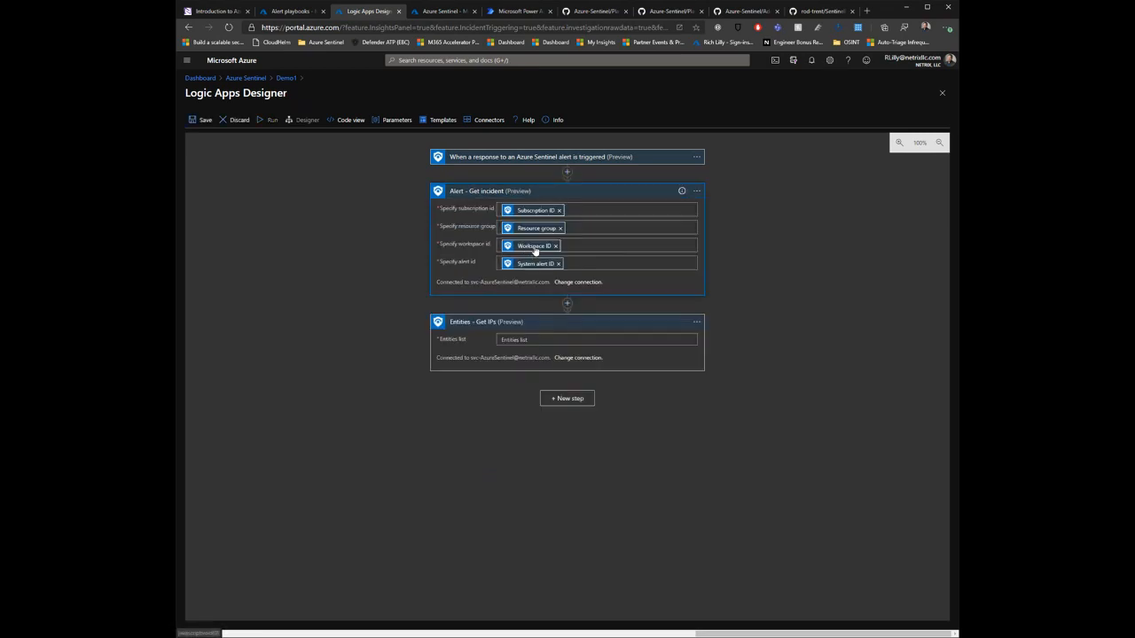
left_click(540, 341)
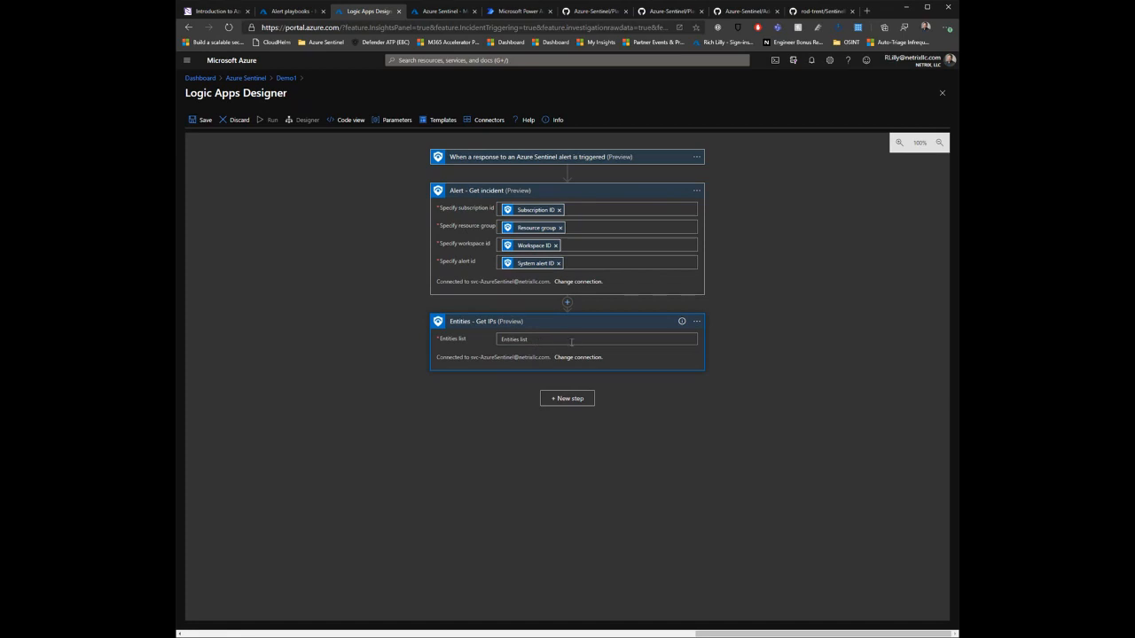
left_click(571, 341)
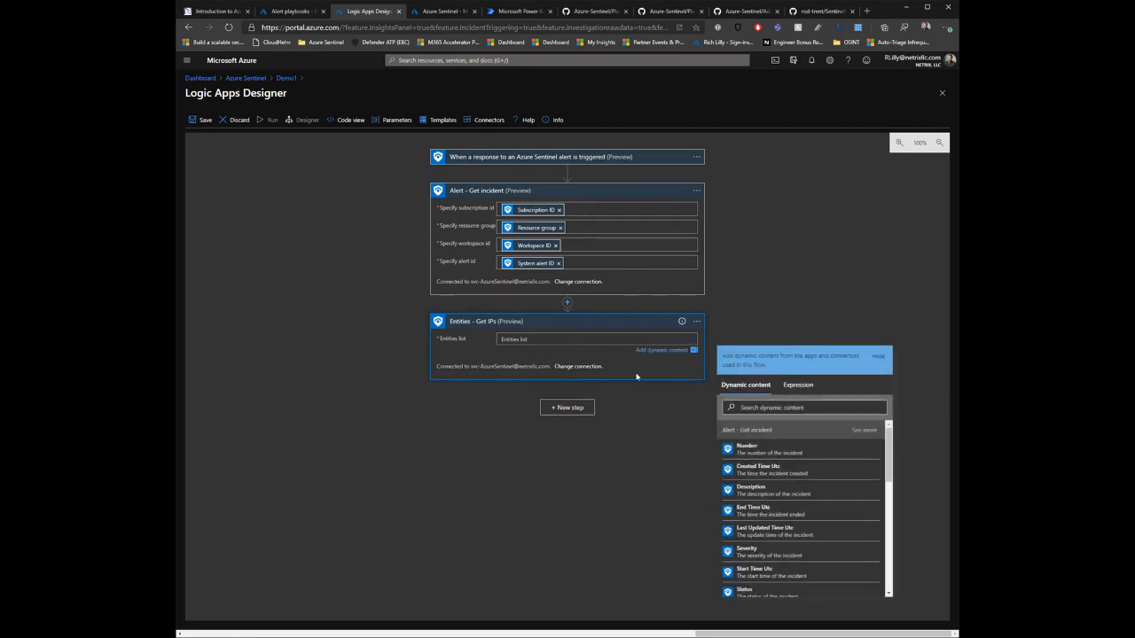
left_click(776, 408)
type("entit")
left_click(760, 452)
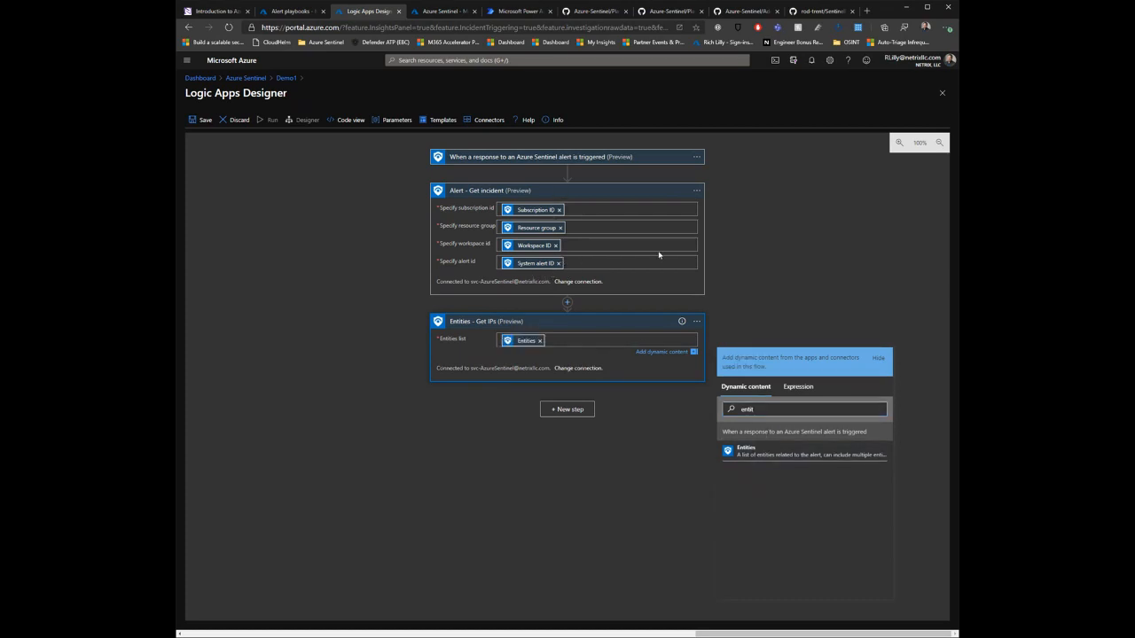
left_click(810, 259)
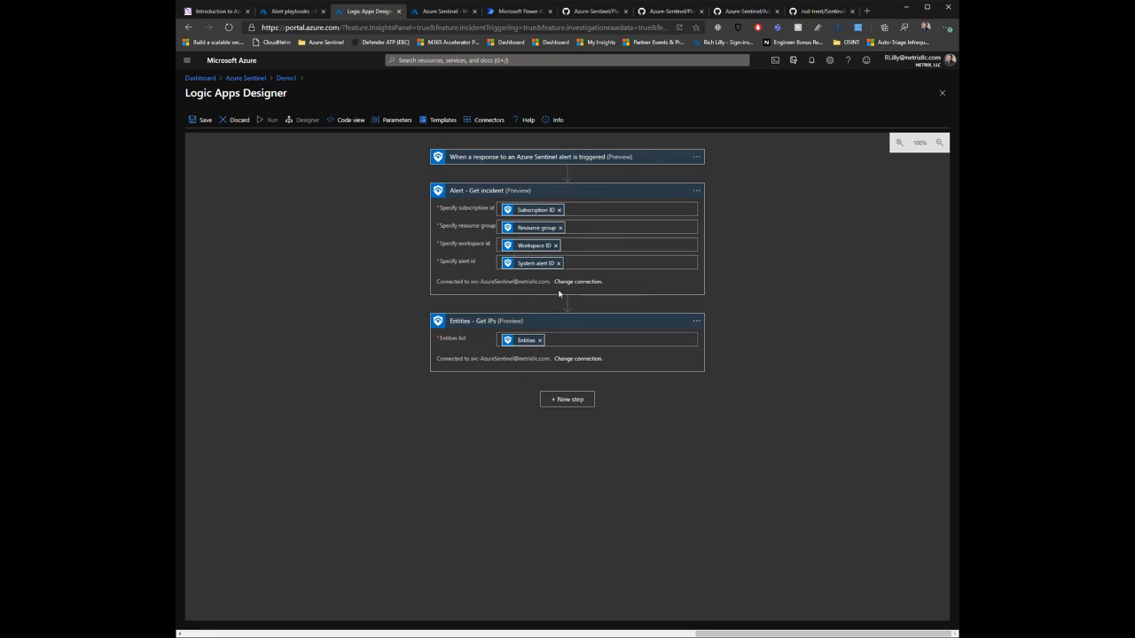
mouse_move(568, 306)
left_click(201, 123)
Step: Add a Condition control after Get IPs and choose the IPs Address dynamic content as its first value
left_click(576, 400)
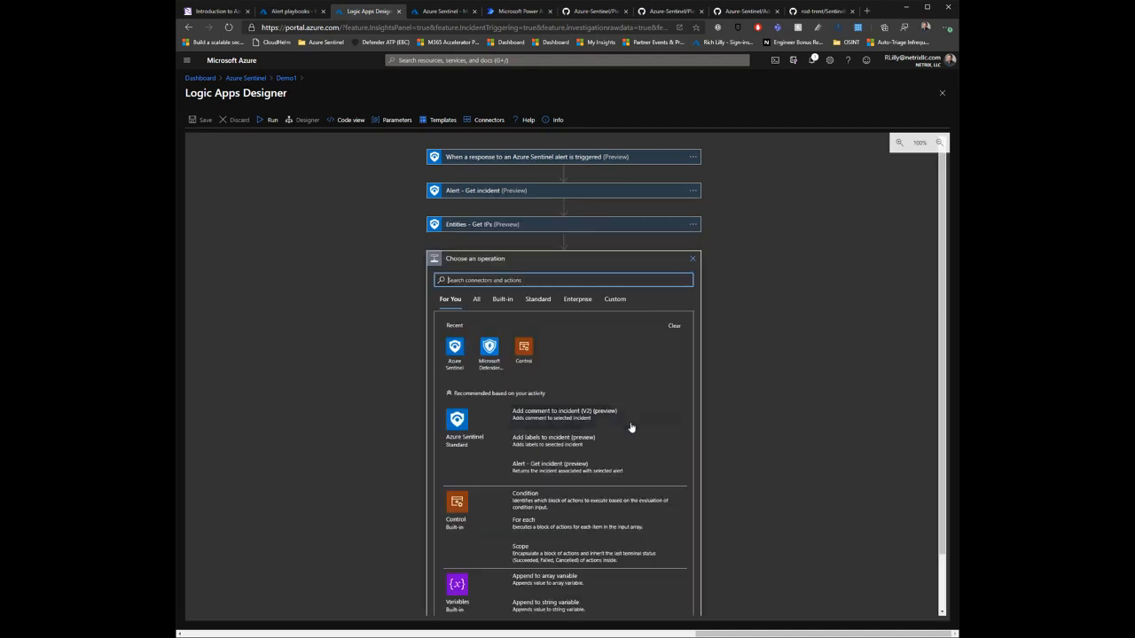
left_click(524, 348)
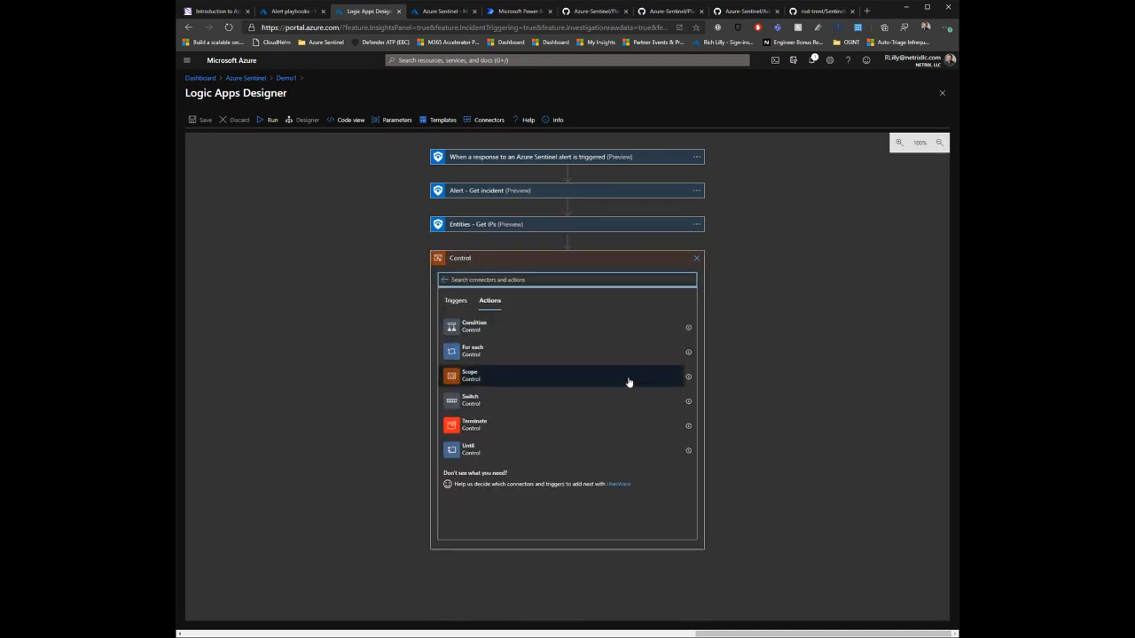
left_click(543, 332)
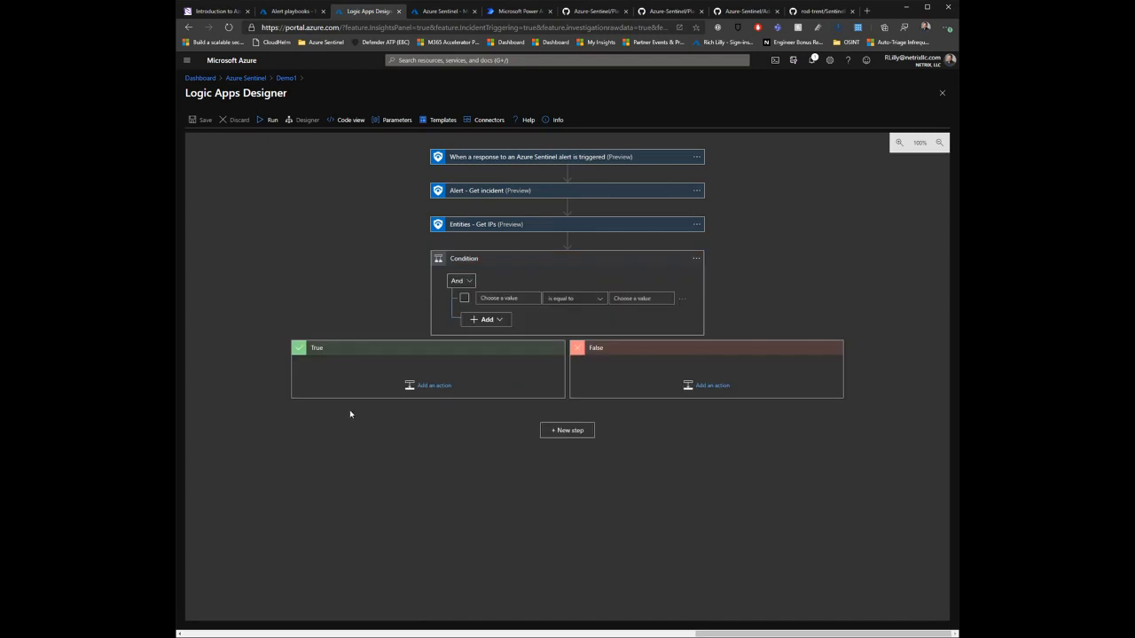
left_click(517, 298)
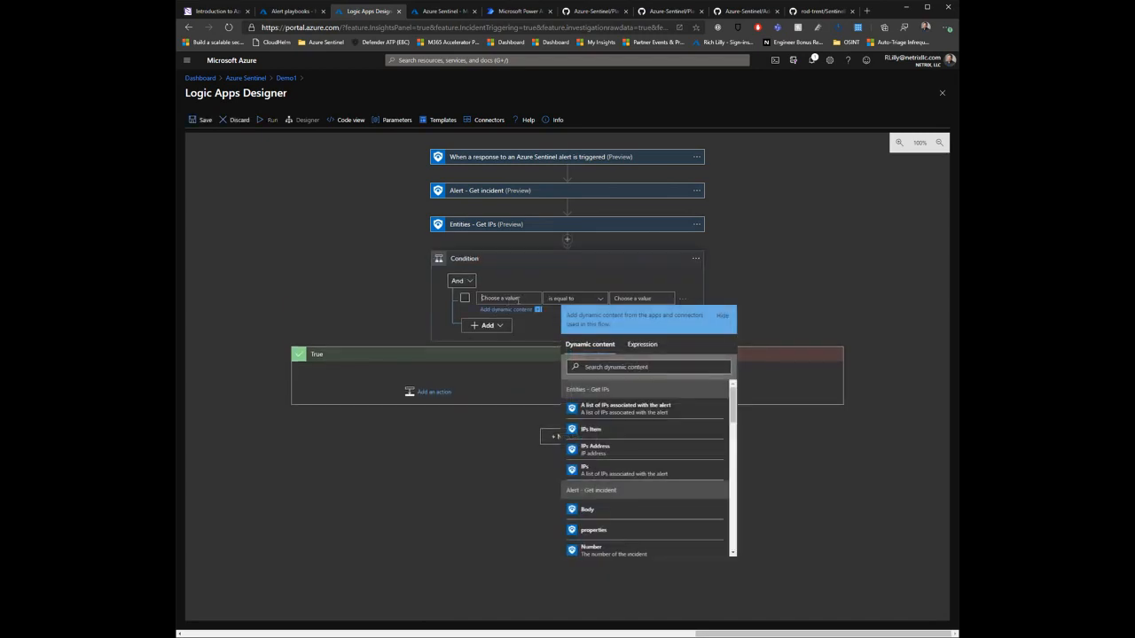
left_click(621, 448)
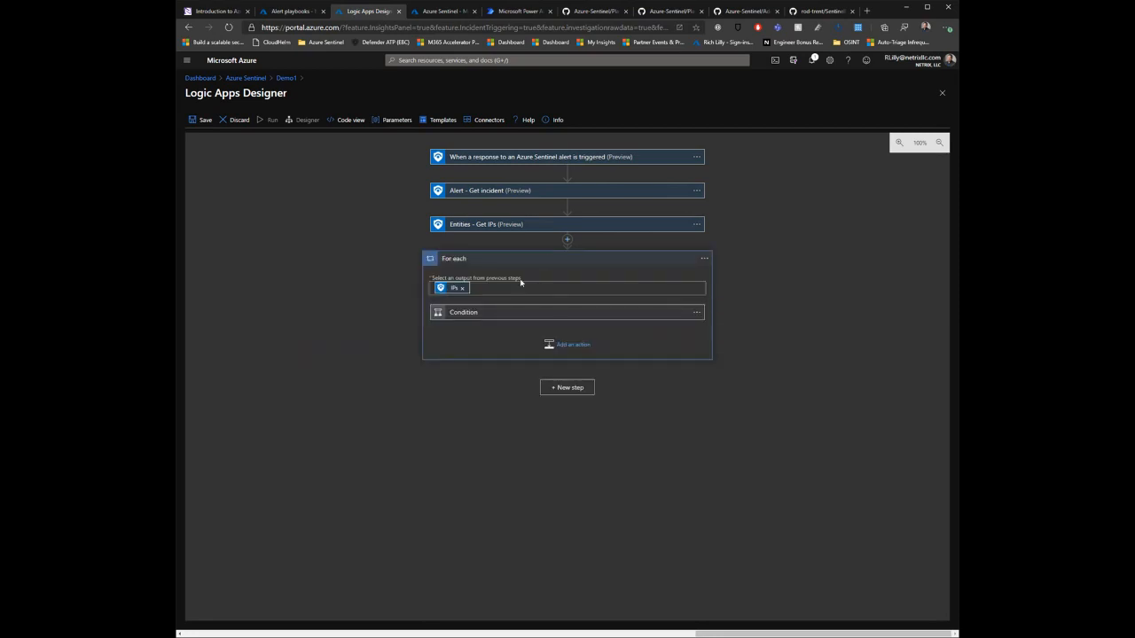
Step: Complete the condition so that it checks whether IPs Address is equal to 1.1.1.1
left_click(482, 316)
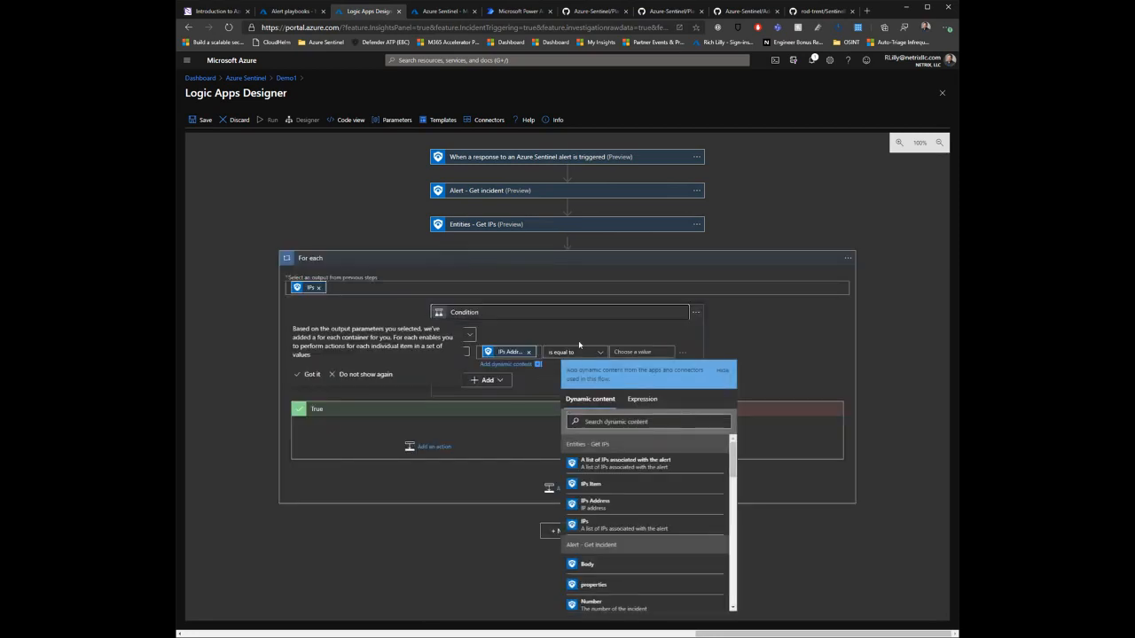
left_click(645, 352)
type("1.1.1.1")
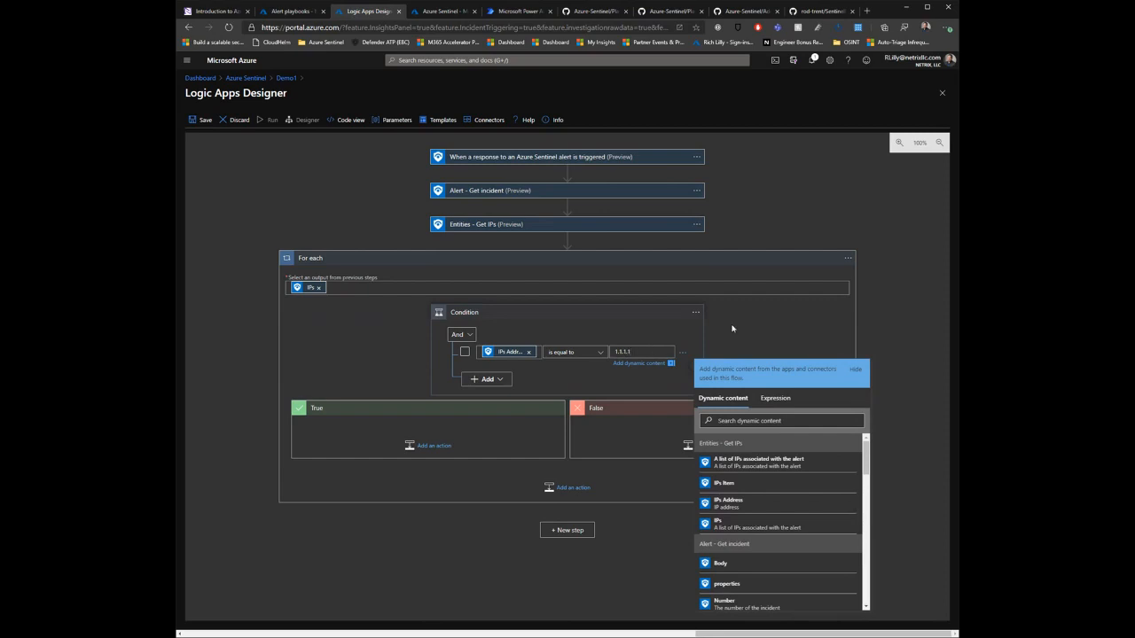
left_click(913, 310)
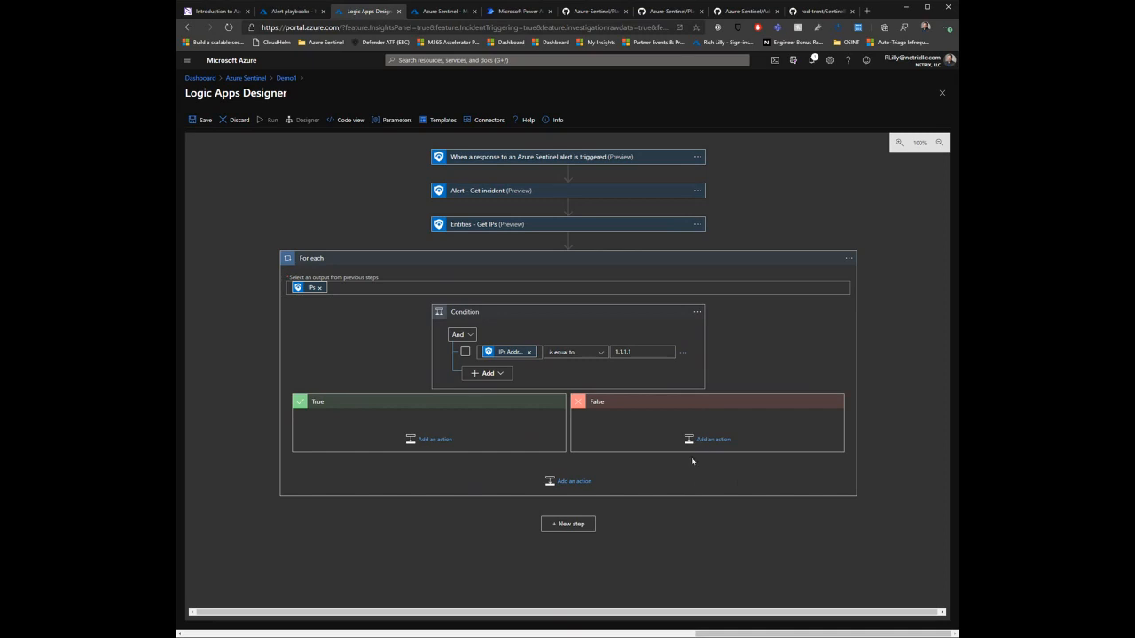
Step: Add the Azure Sentinel action "Add labels to incident" to the condition's True branch
left_click(423, 442)
scroll(358, 396, "down", 2)
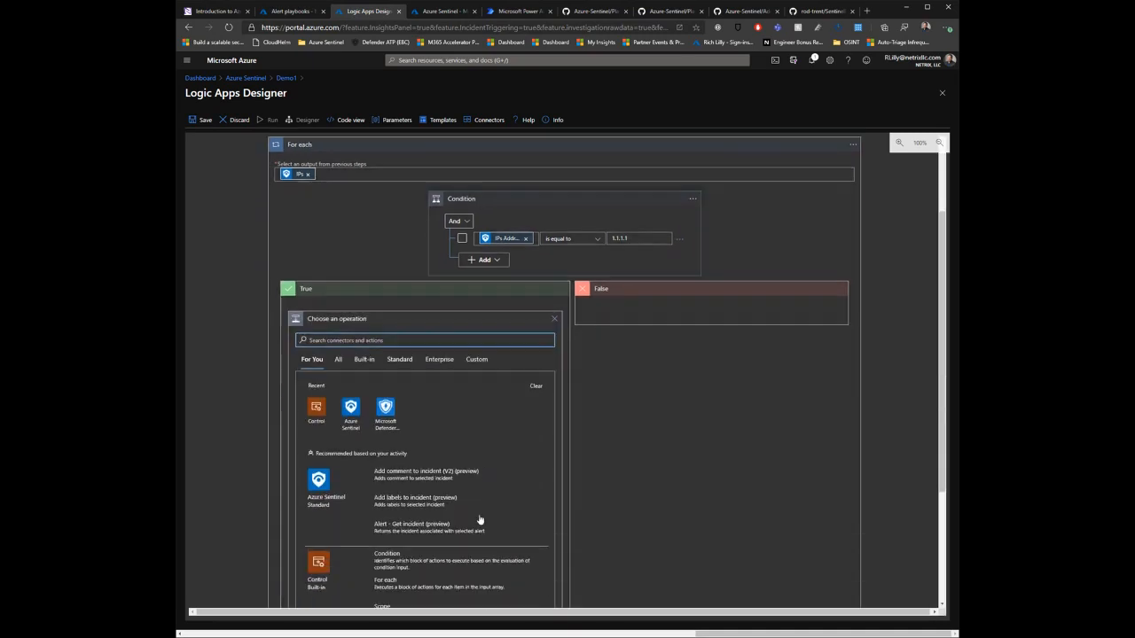
left_click(357, 395)
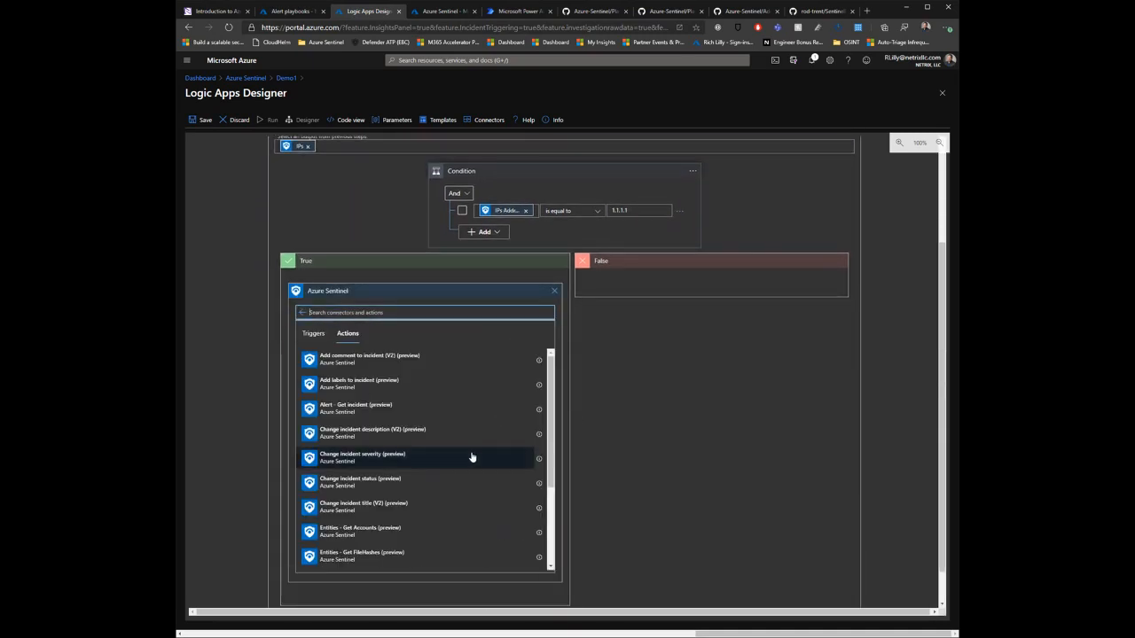
scroll(472, 457, "down", 3)
scroll(436, 511, "up", 3)
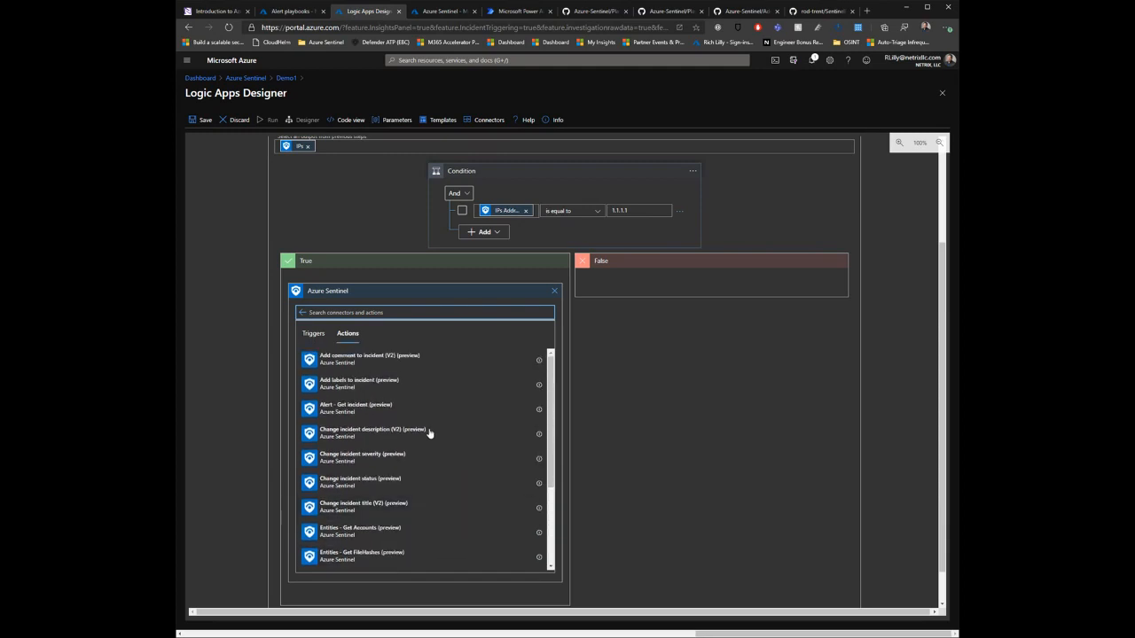
left_click(409, 386)
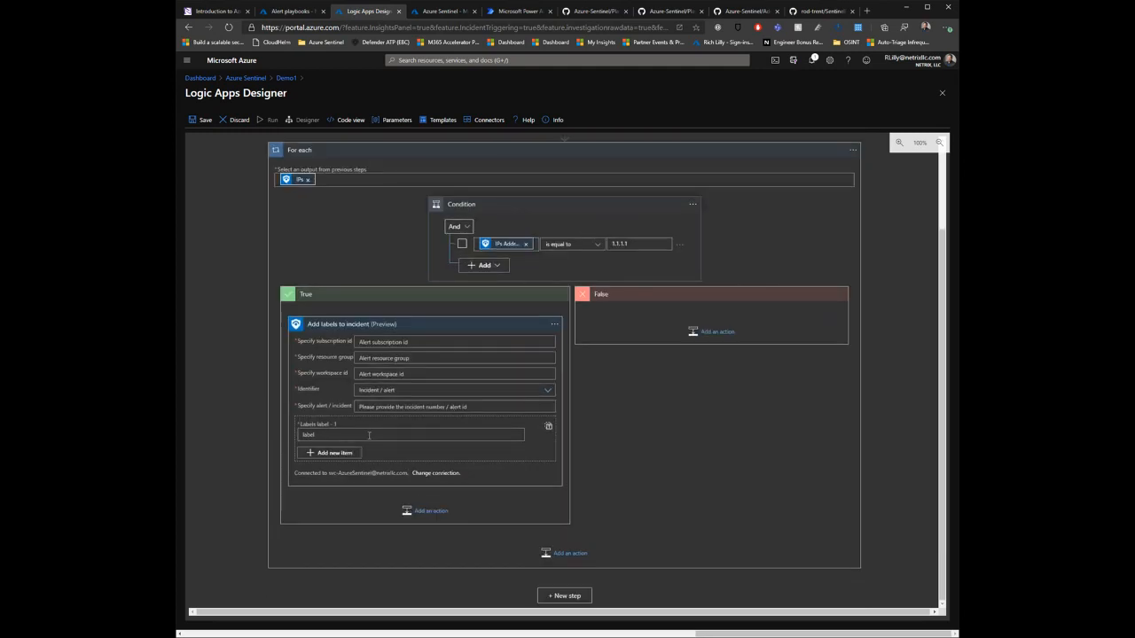
type("subsc")
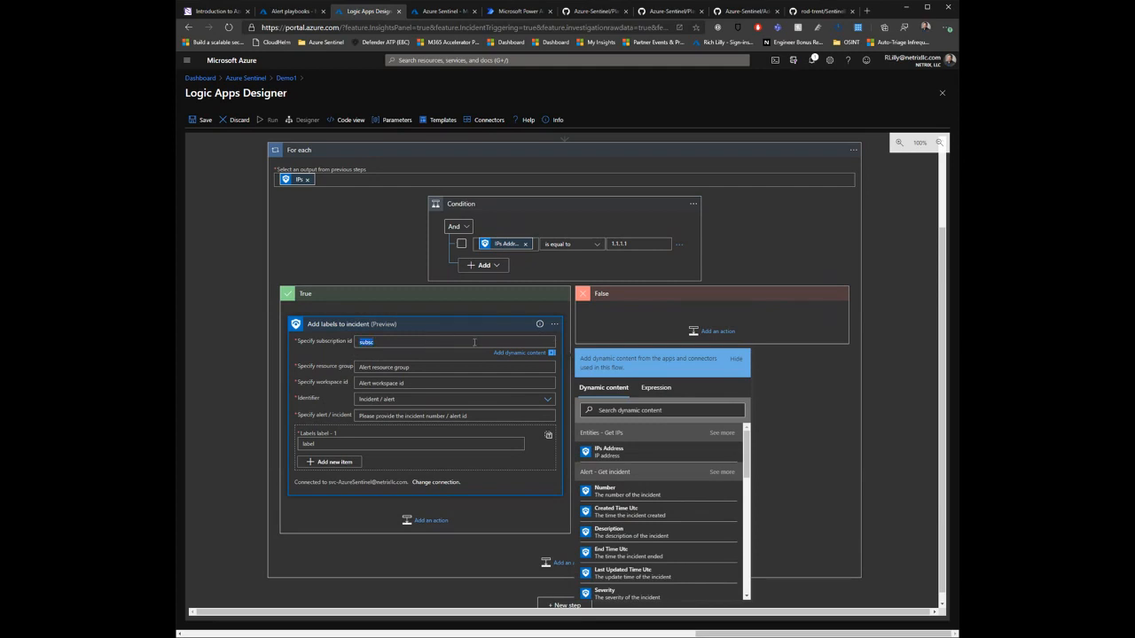
key("F12")
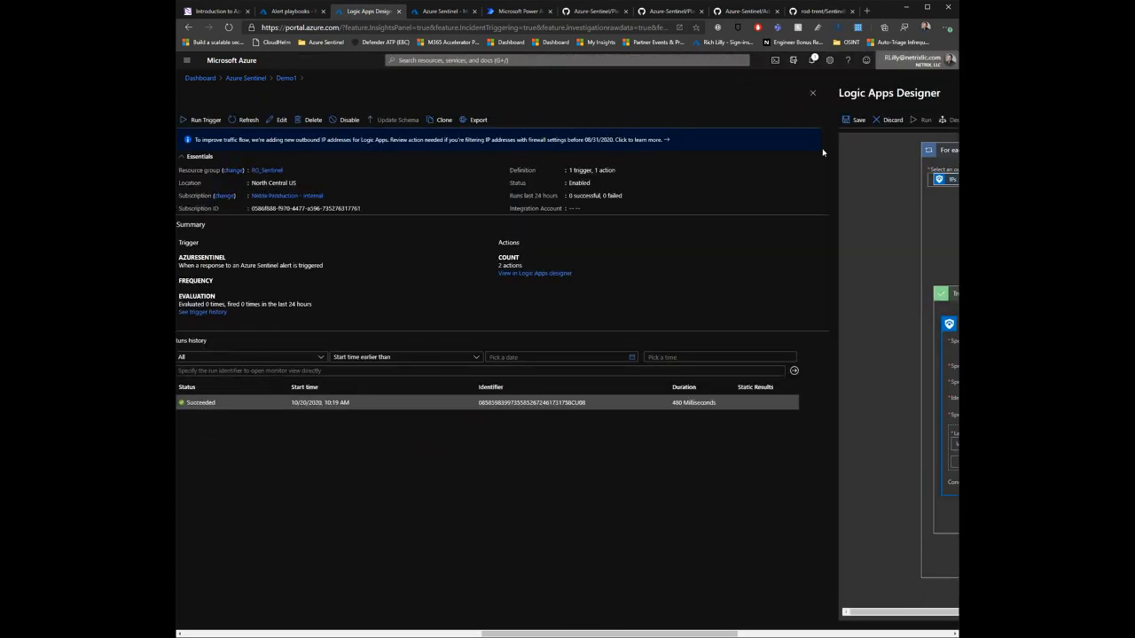
left_click(949, 58)
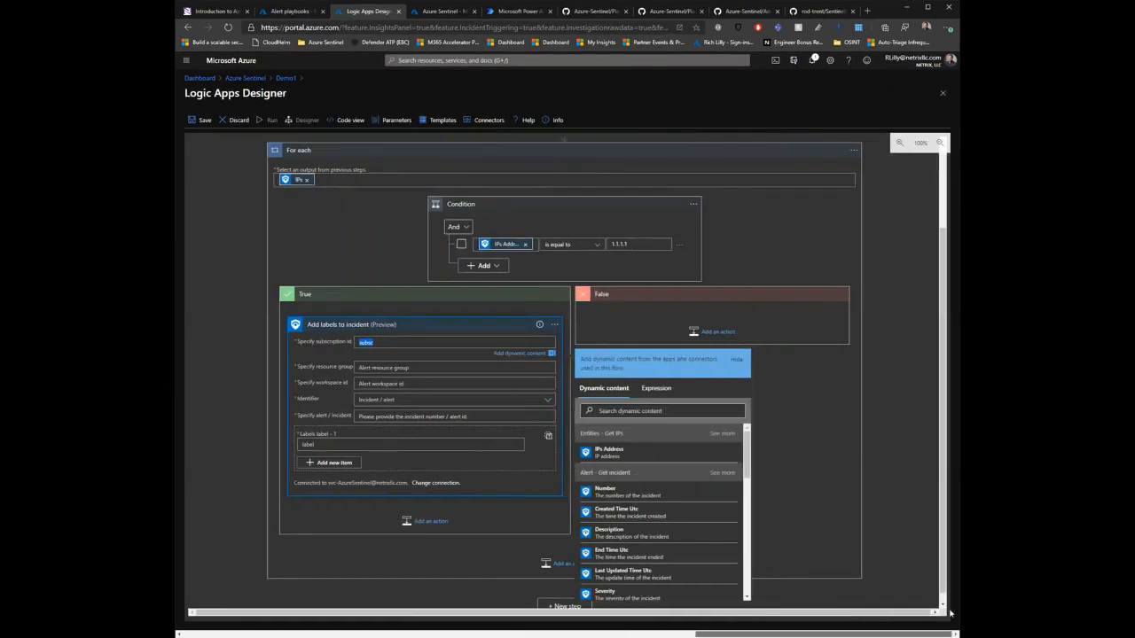
left_click(662, 410)
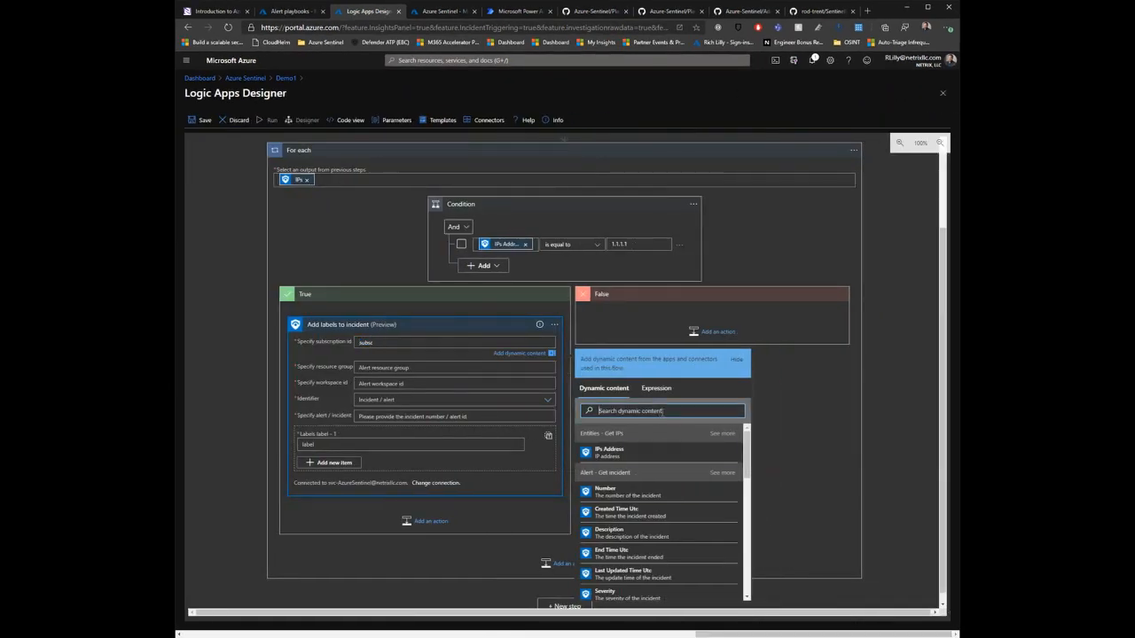
key("BackSpace")
key("BackSpace")
key("BackSpace")
key("BackSpace")
key("BackSpace")
Step: Fill the label action's subscription id, resource group and workspace id with the trigger's Subscription ID, Resource group and Workspace ID dynamic content
left_click(639, 412)
type("subs")
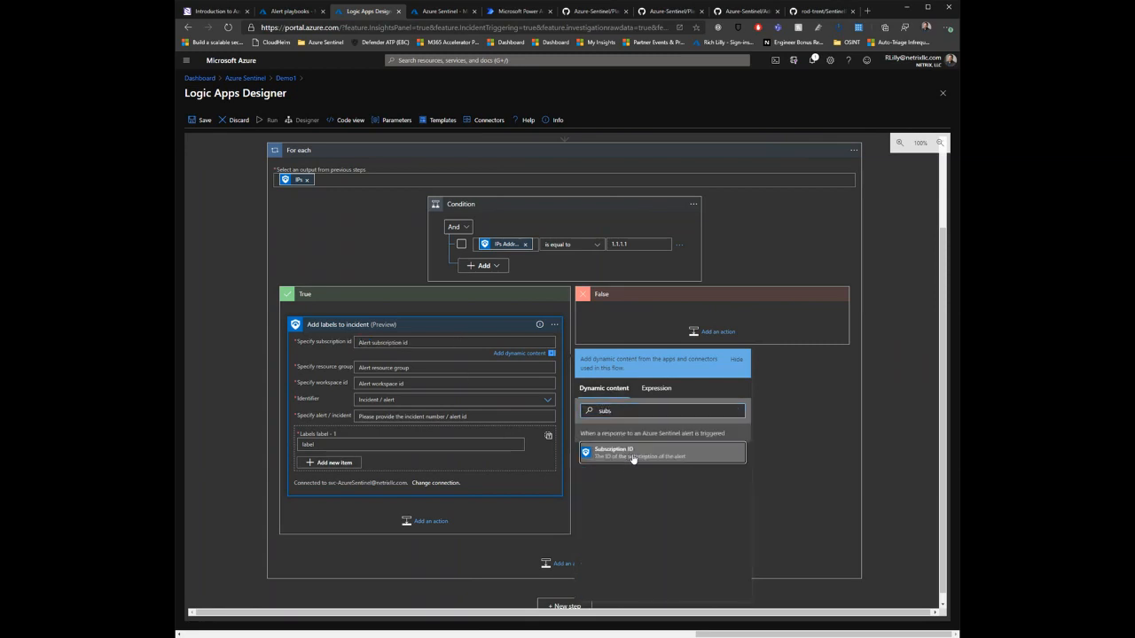
left_click(626, 452)
left_click(596, 437)
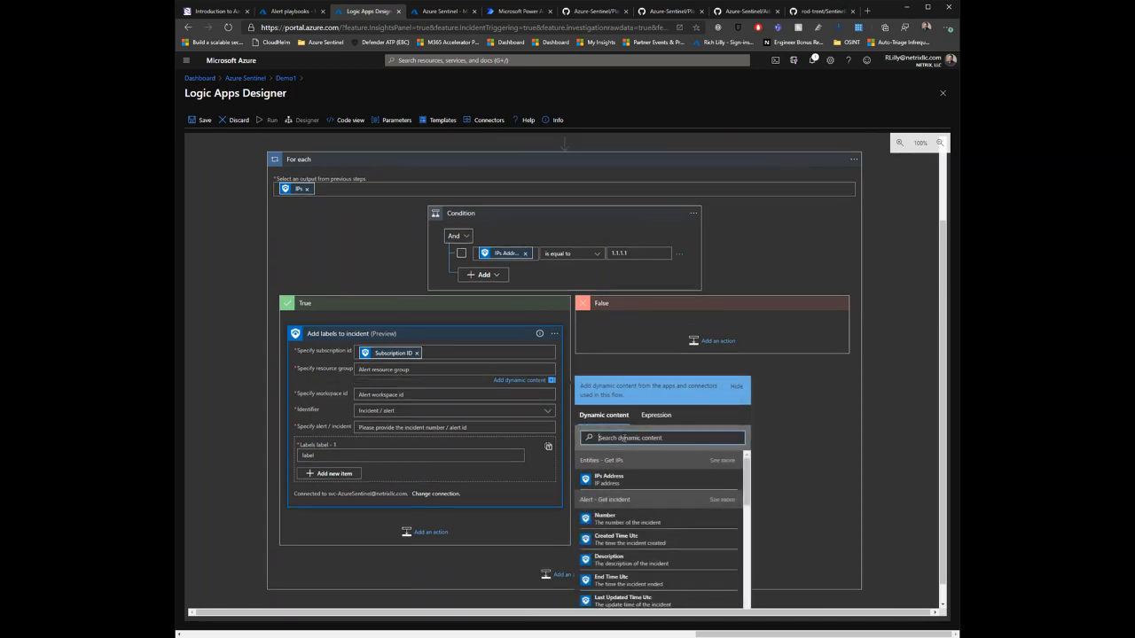
type("res")
left_click(639, 519)
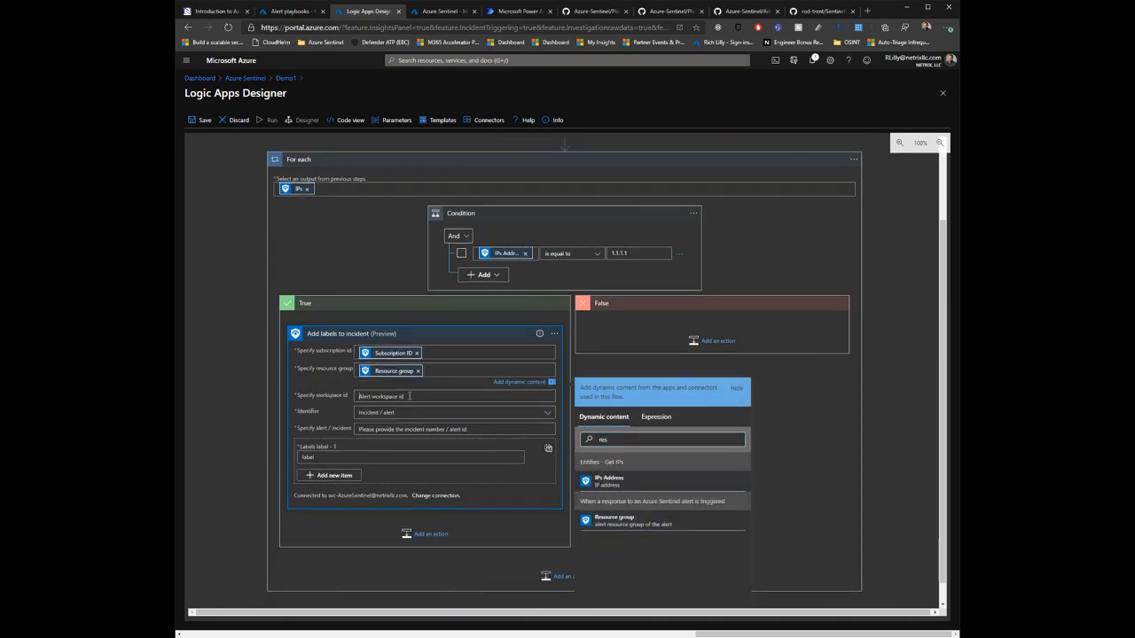
left_click(410, 396)
left_click(643, 466)
type("work")
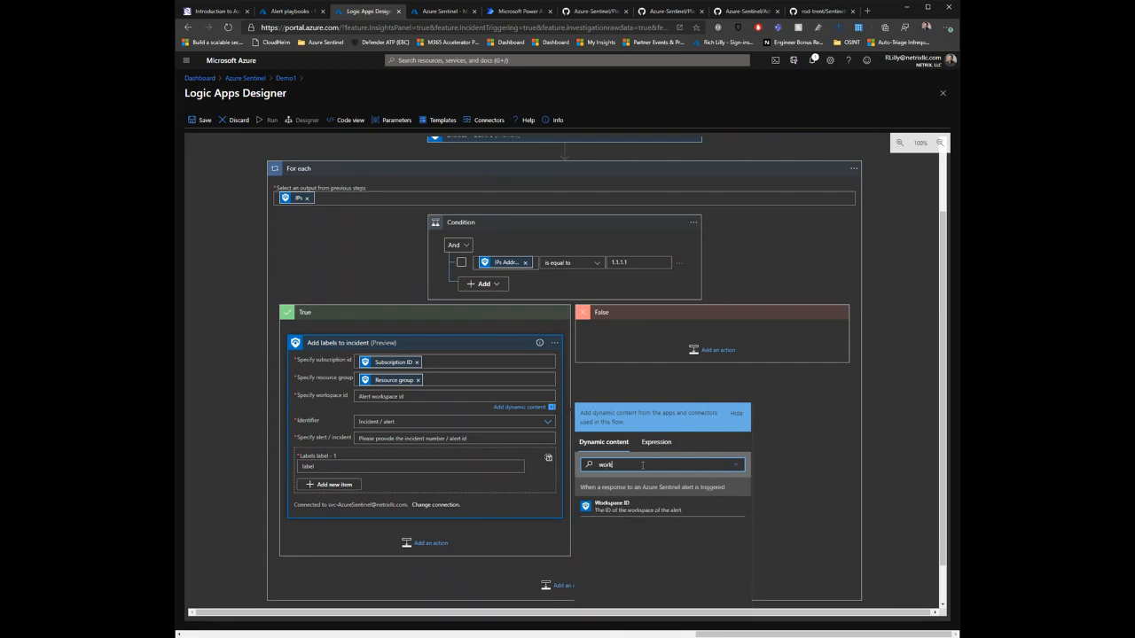
left_click(620, 506)
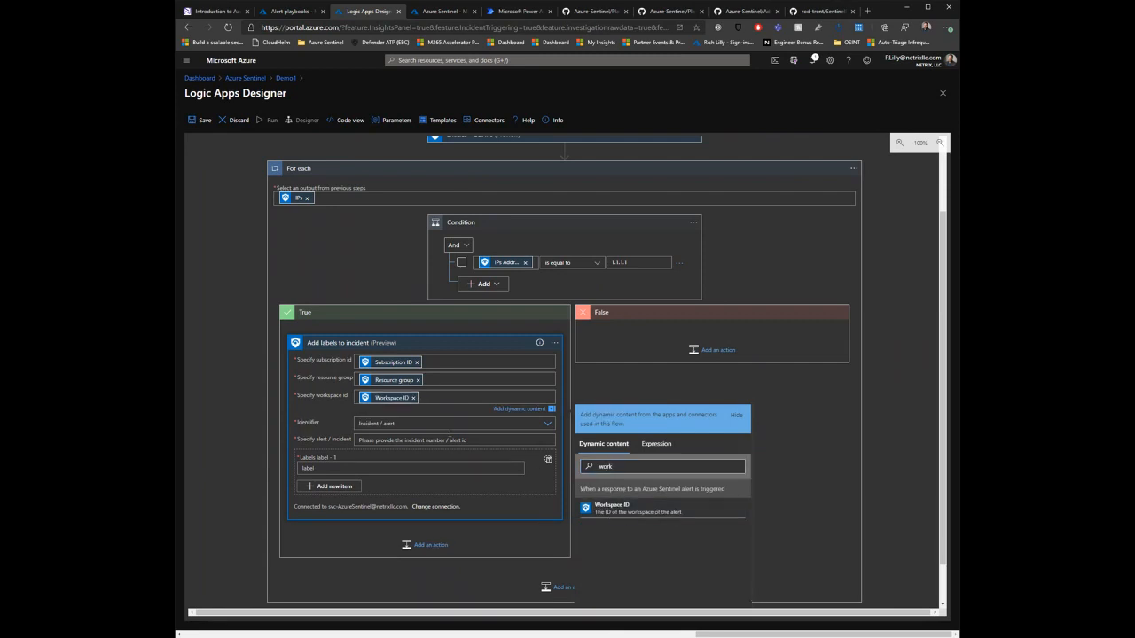
Step: Set the label action's identifier to Incident and its alert / incident field to the Number dynamic content from Get incident
left_click(426, 425)
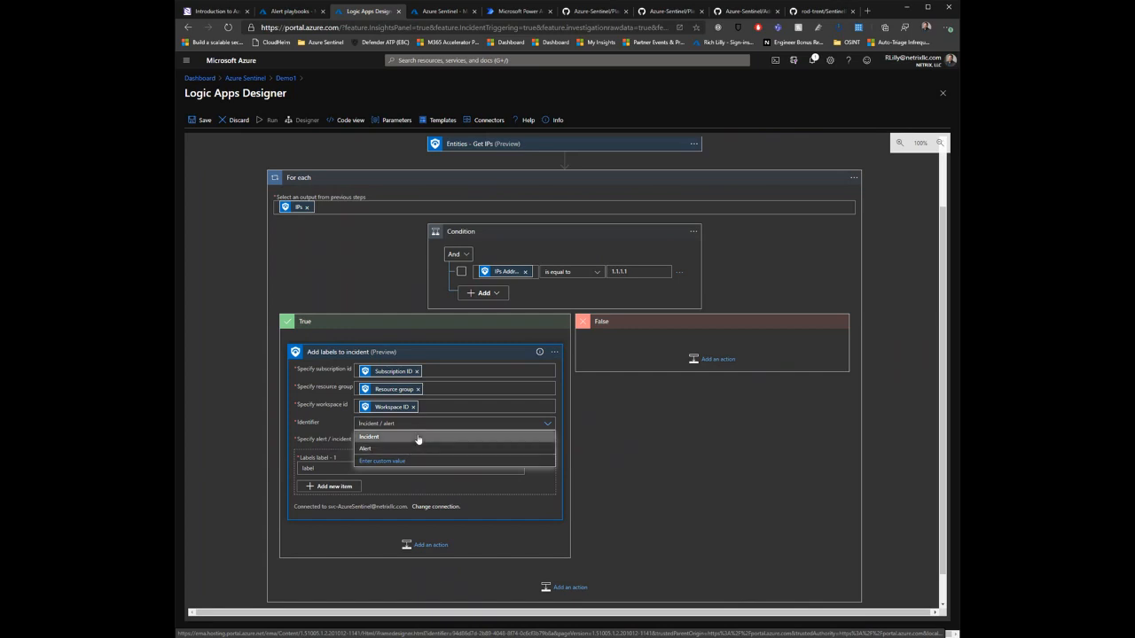
left_click(419, 437)
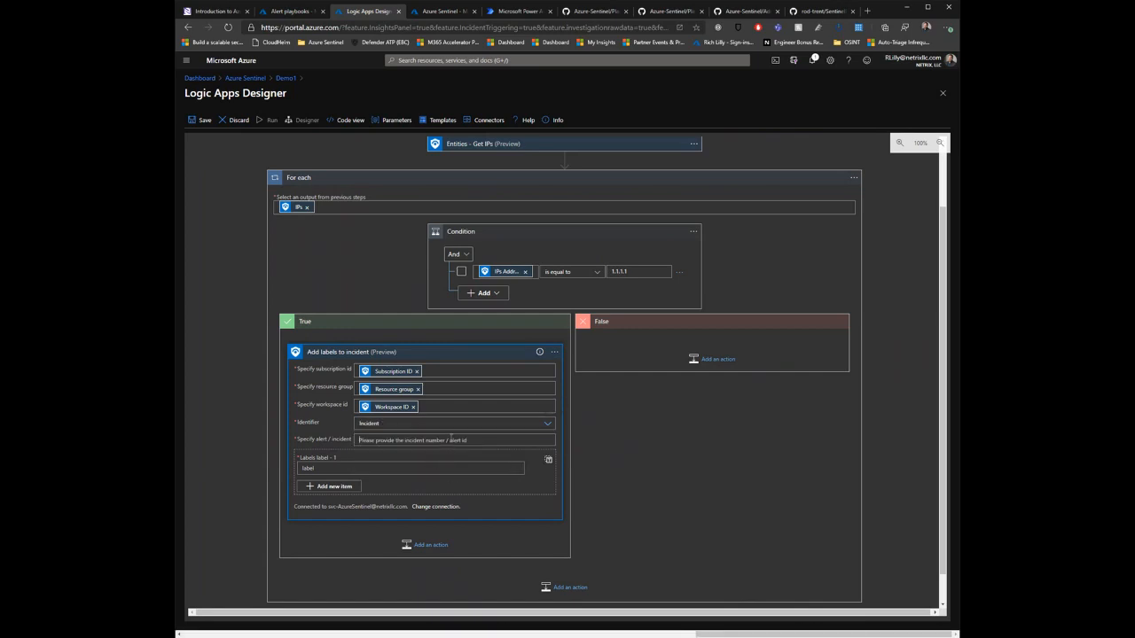
left_click(450, 440)
scroll(731, 519, "down", 2)
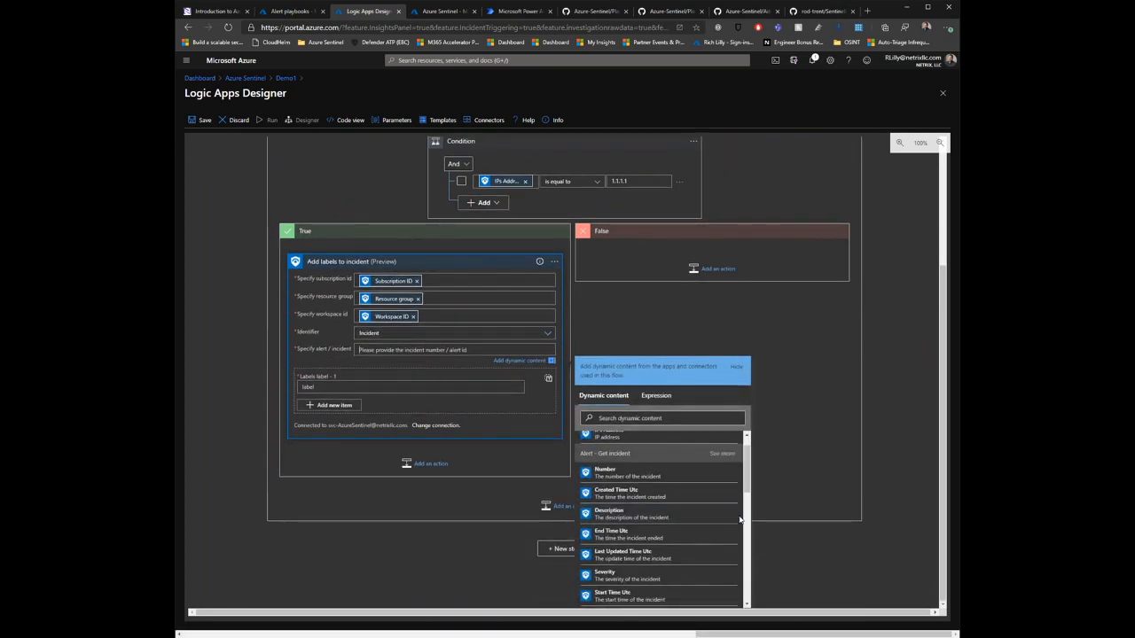
scroll(729, 518, "down", 1)
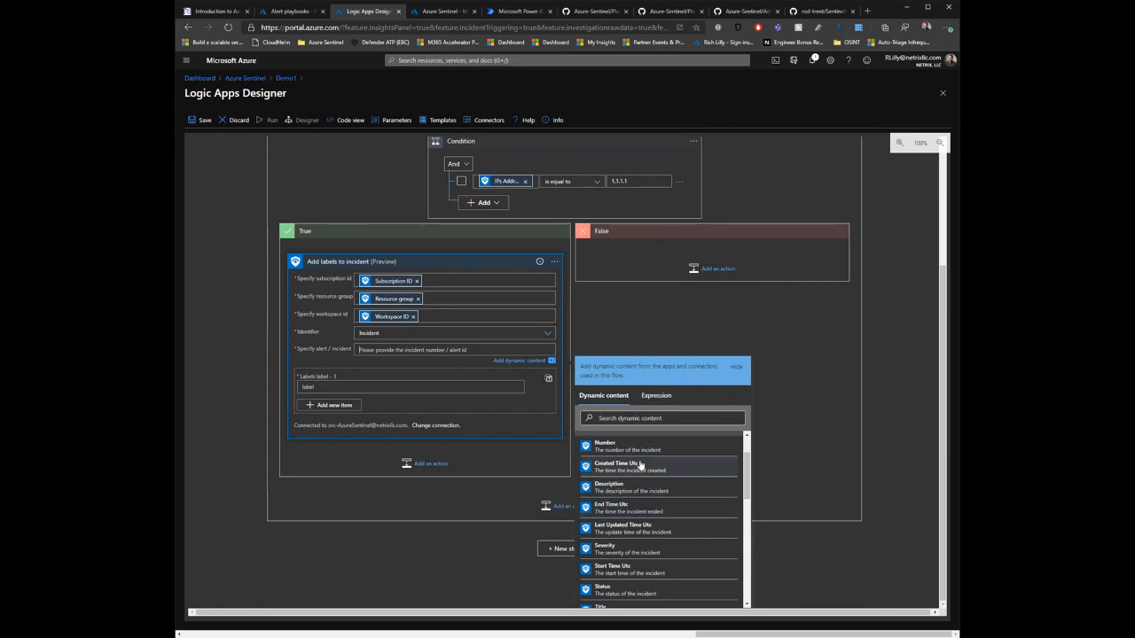
left_click(664, 418)
type("incide")
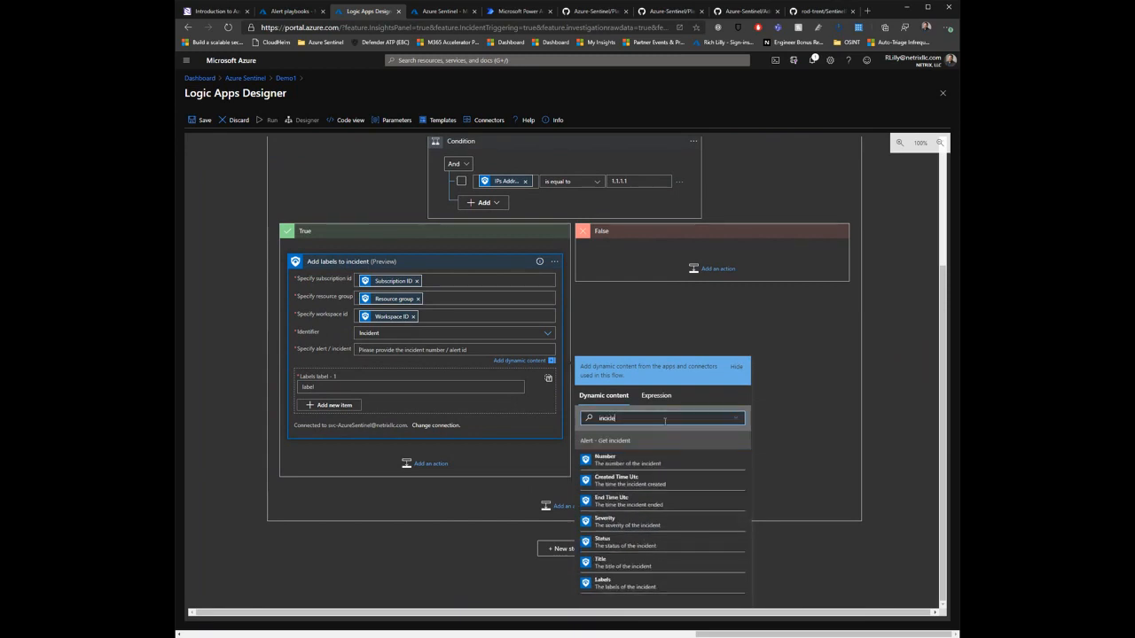
left_click(659, 465)
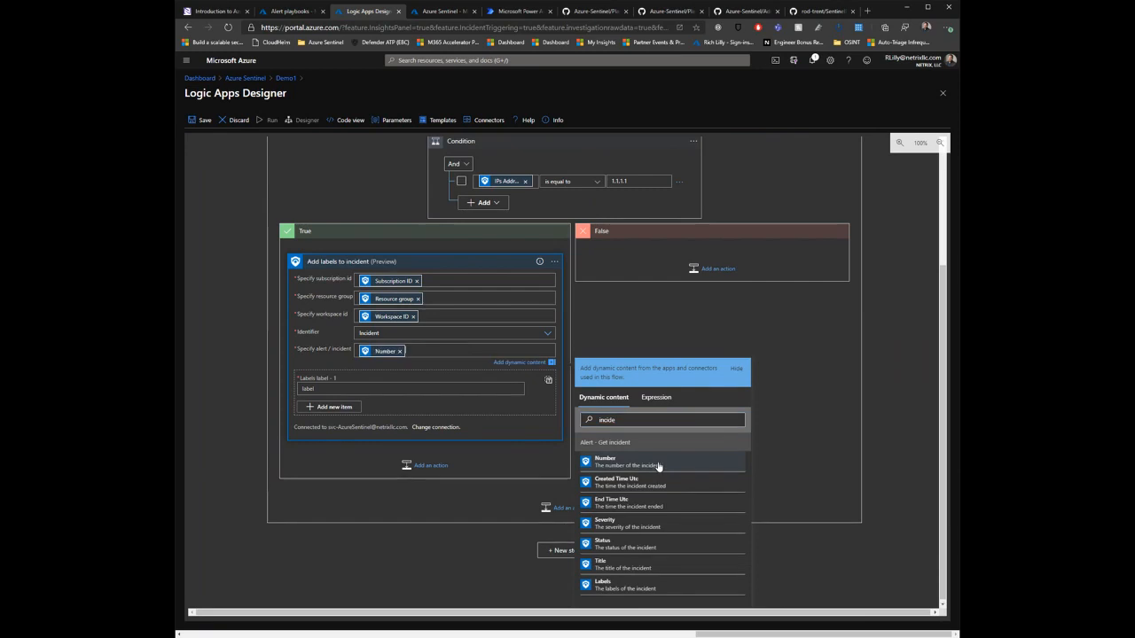
Step: Set the first label of the Add labels to incident action to "This IP was found to be a match"
left_click(388, 388)
type("True")
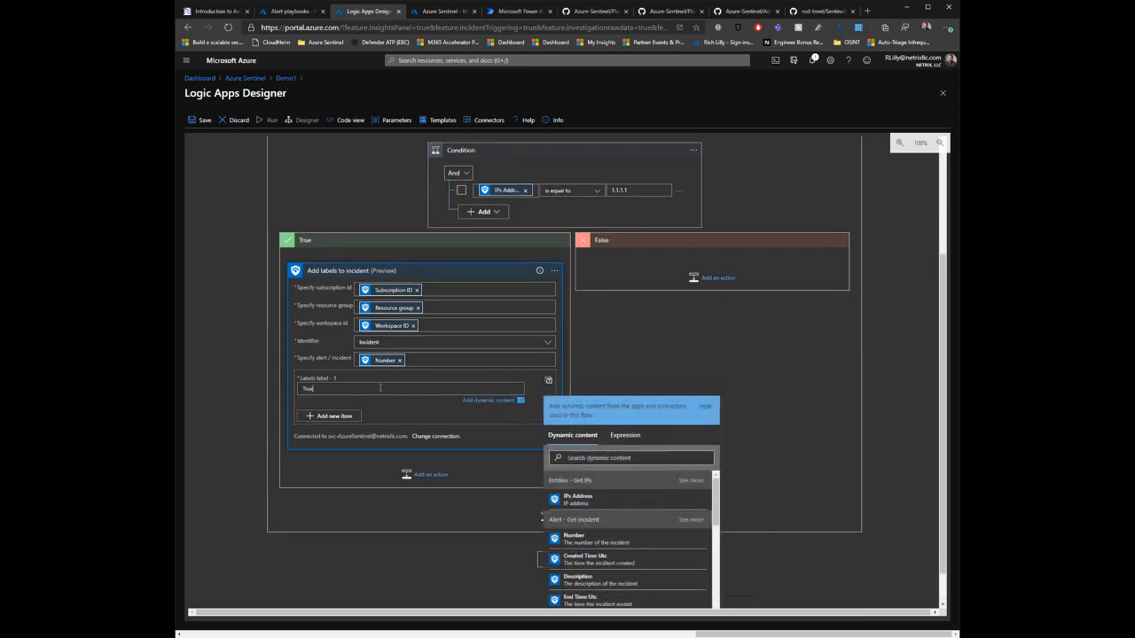
key("ctrl+a")
type("This IP was found to be a match")
left_click(705, 407)
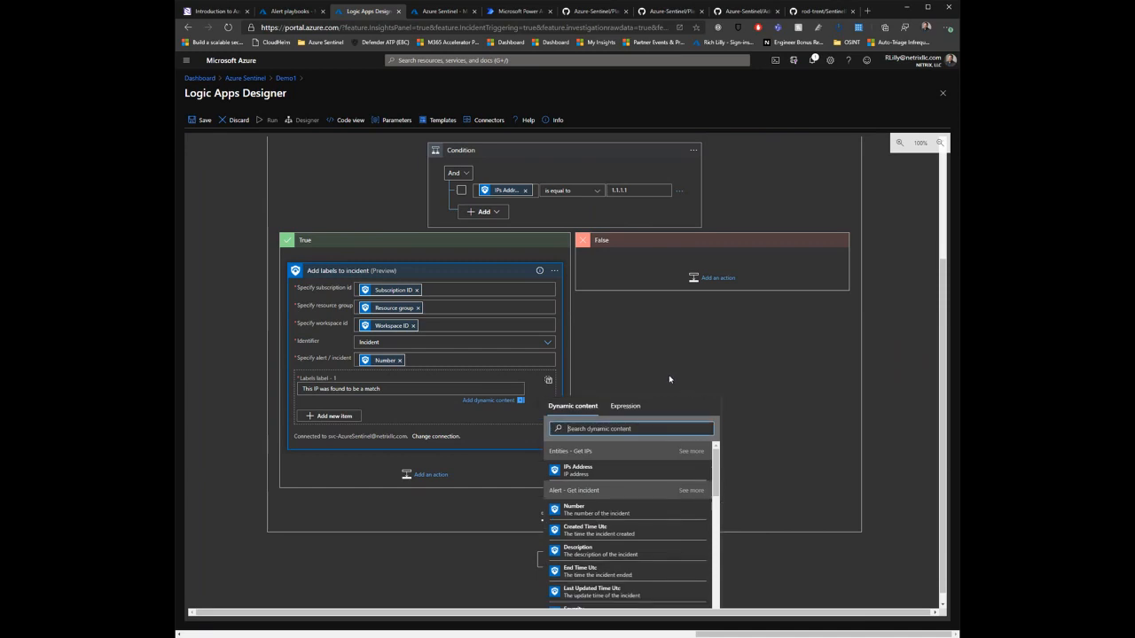
Step: Save the workflow and run the Demo1 playbook again from the incident's Alert playbooks page
left_click(720, 279)
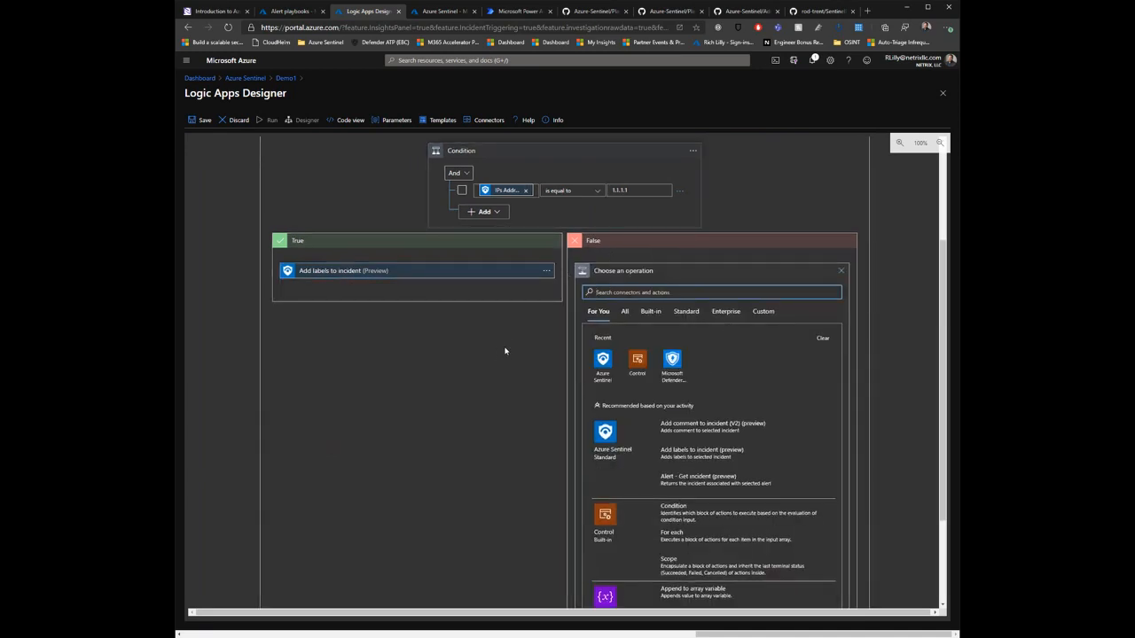
left_click(202, 119)
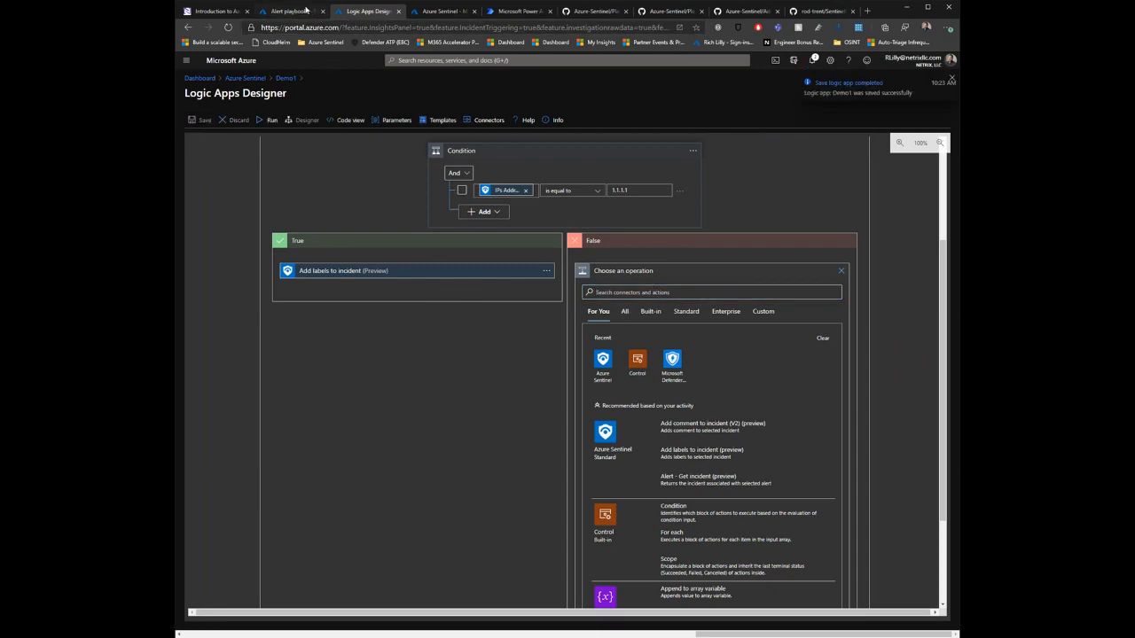
left_click(300, 11)
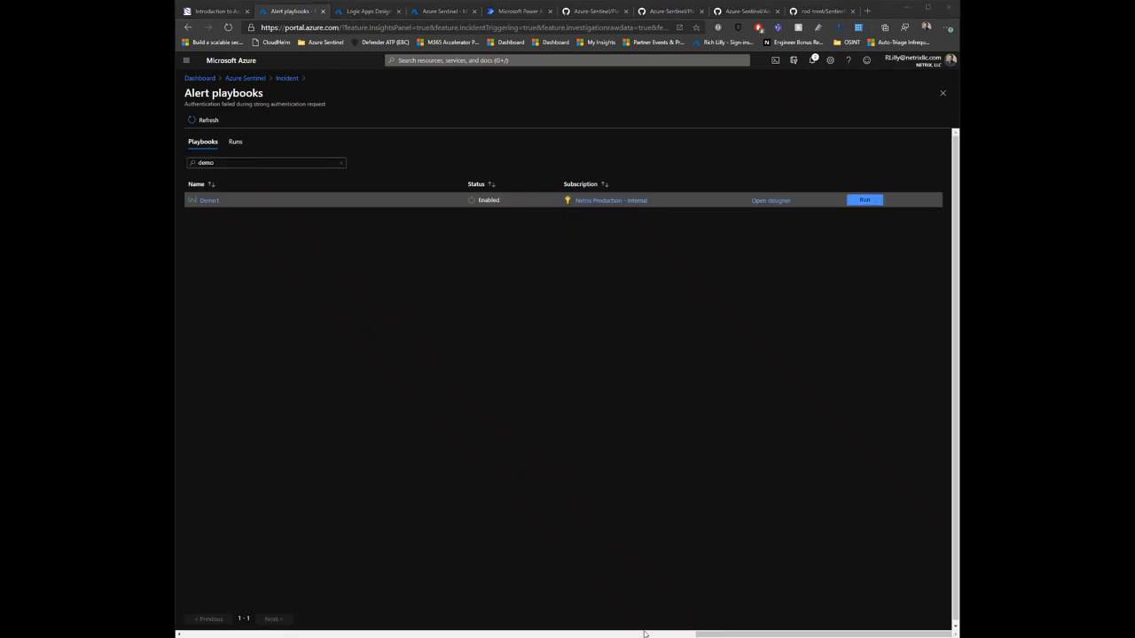
left_click_drag(702, 635, 824, 571)
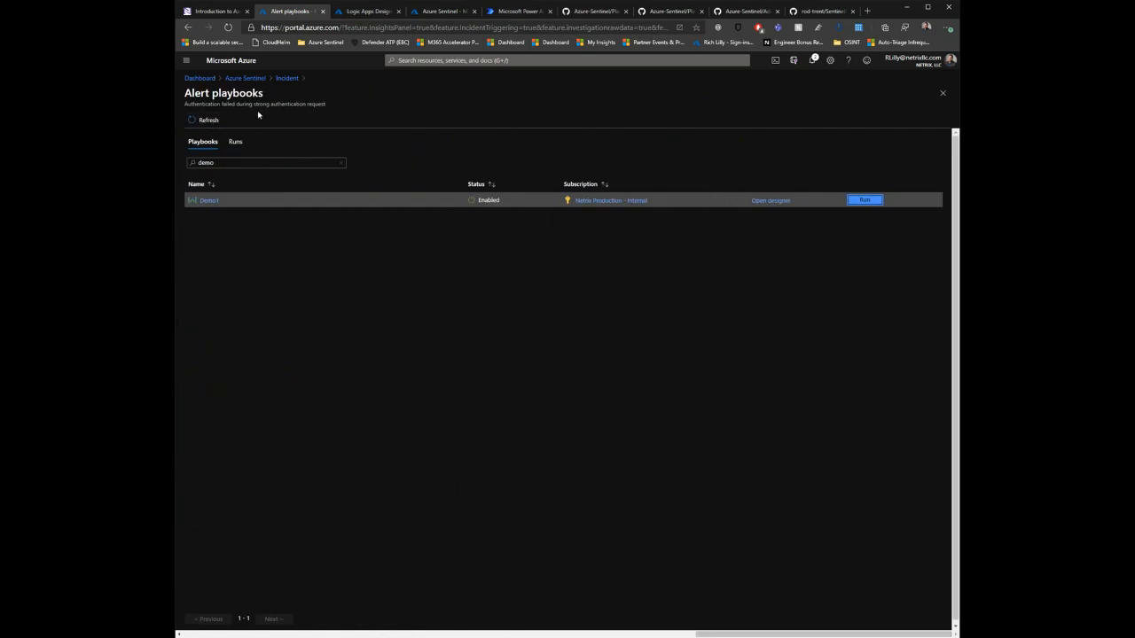
left_click(213, 119)
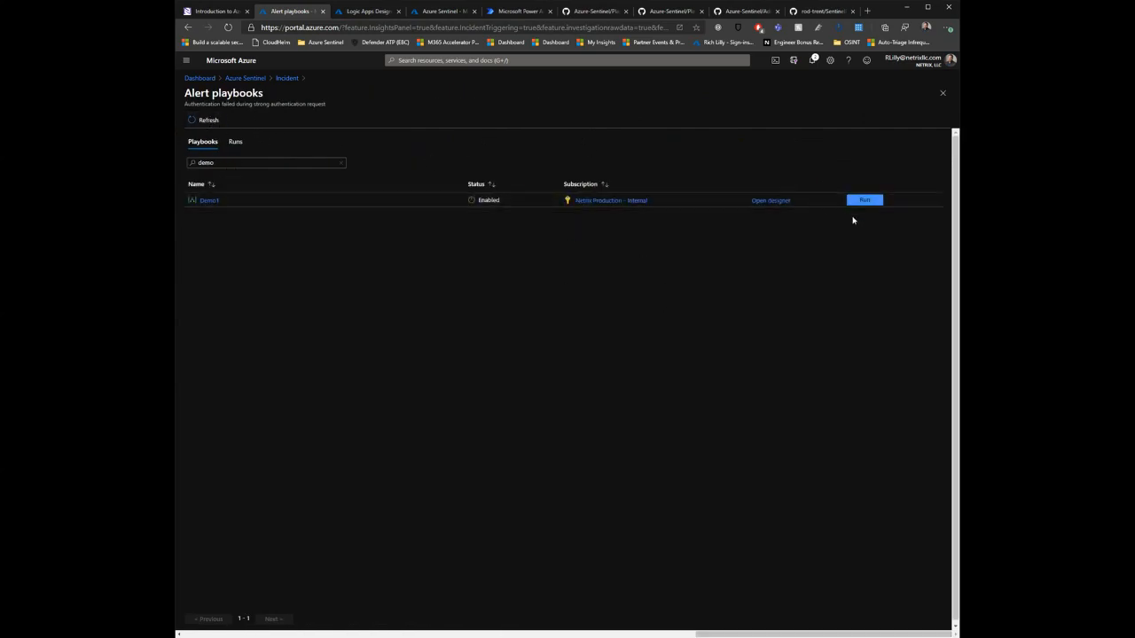
left_click(869, 201)
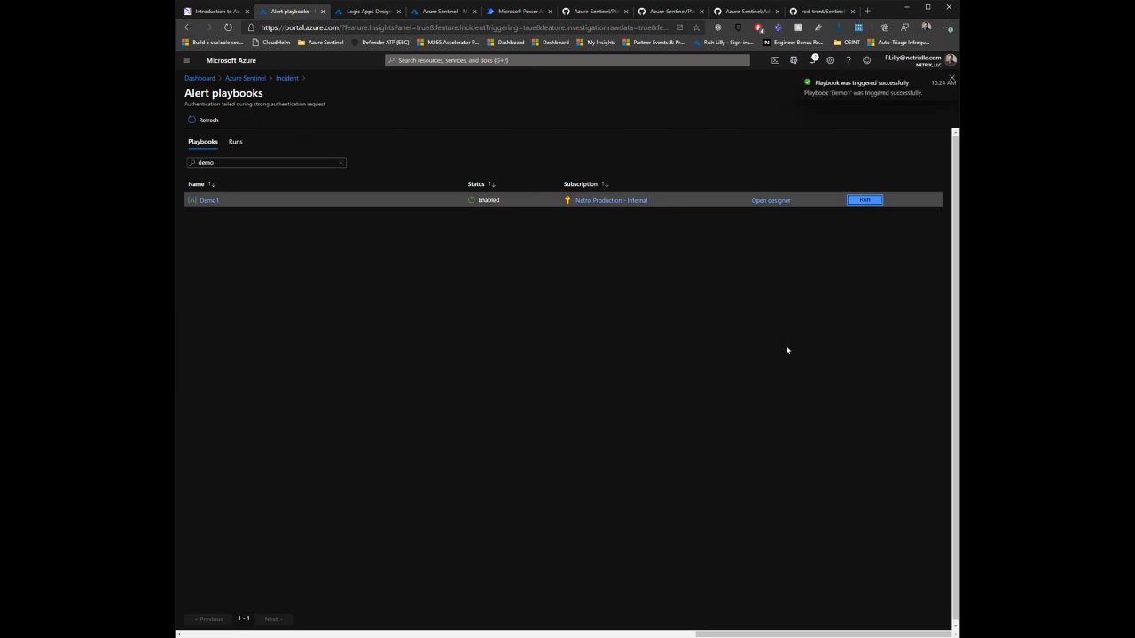
Step: Open Demo1's 10:24 AM run from the refreshed runs history and examine the Entities - Get IPs inputs and outputs
left_click(383, 9)
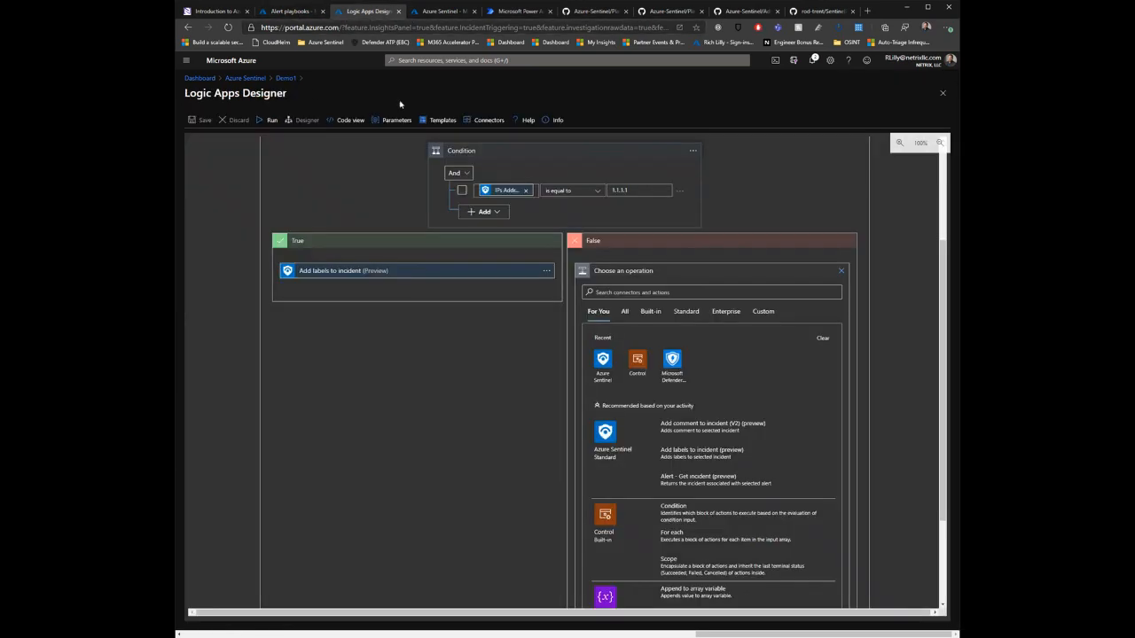
left_click(285, 79)
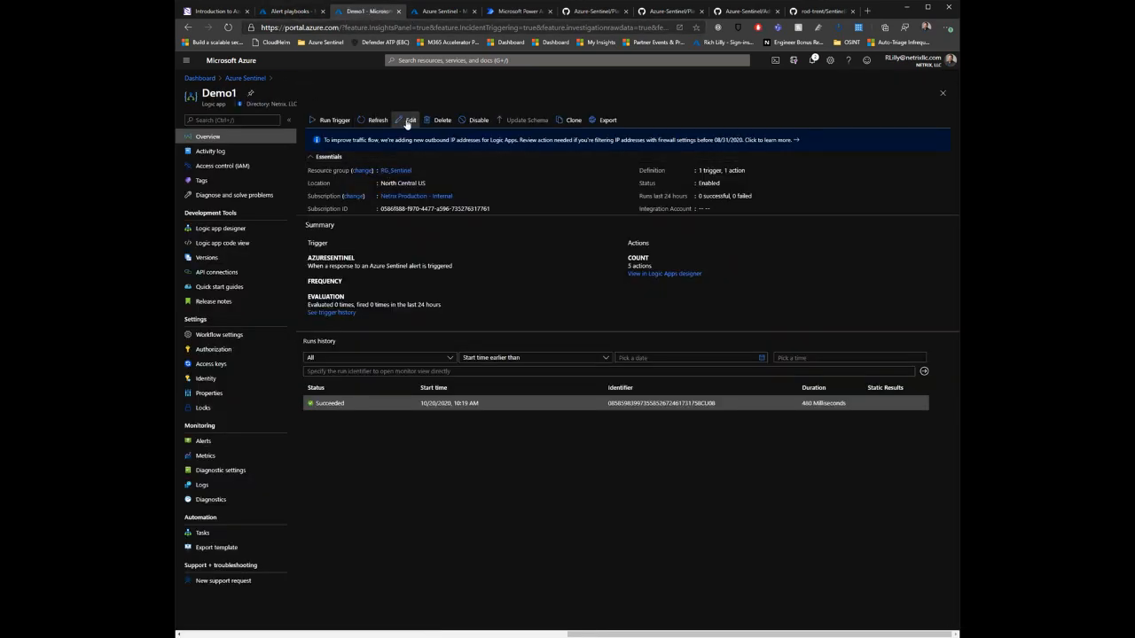
left_click(375, 120)
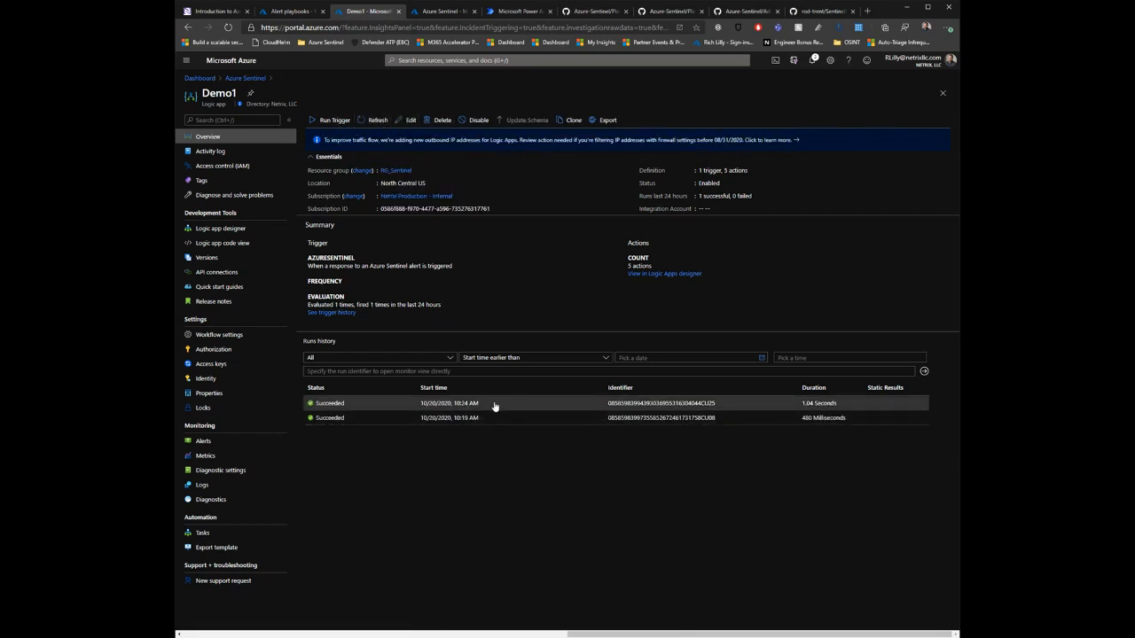
left_click(432, 403)
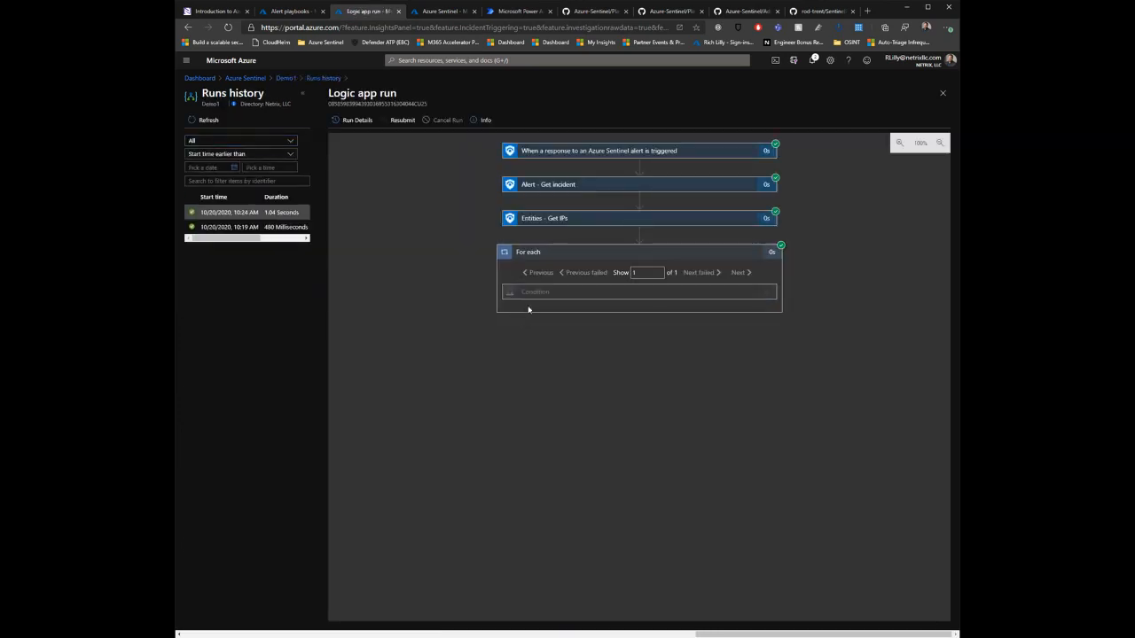
left_click(614, 219)
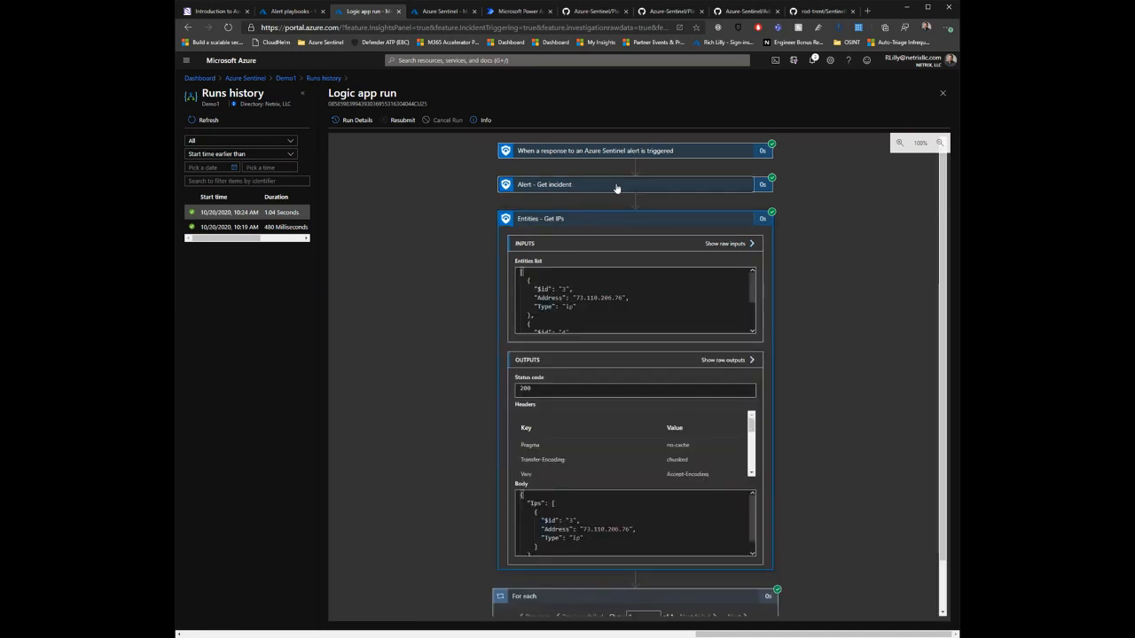
Step: Expand the Alert - Get incident action in the run and examine it together with the full Entities list of Entities - Get IPs
left_click(617, 187)
scroll(469, 350, "down", 2)
scroll(469, 350, "down", 5)
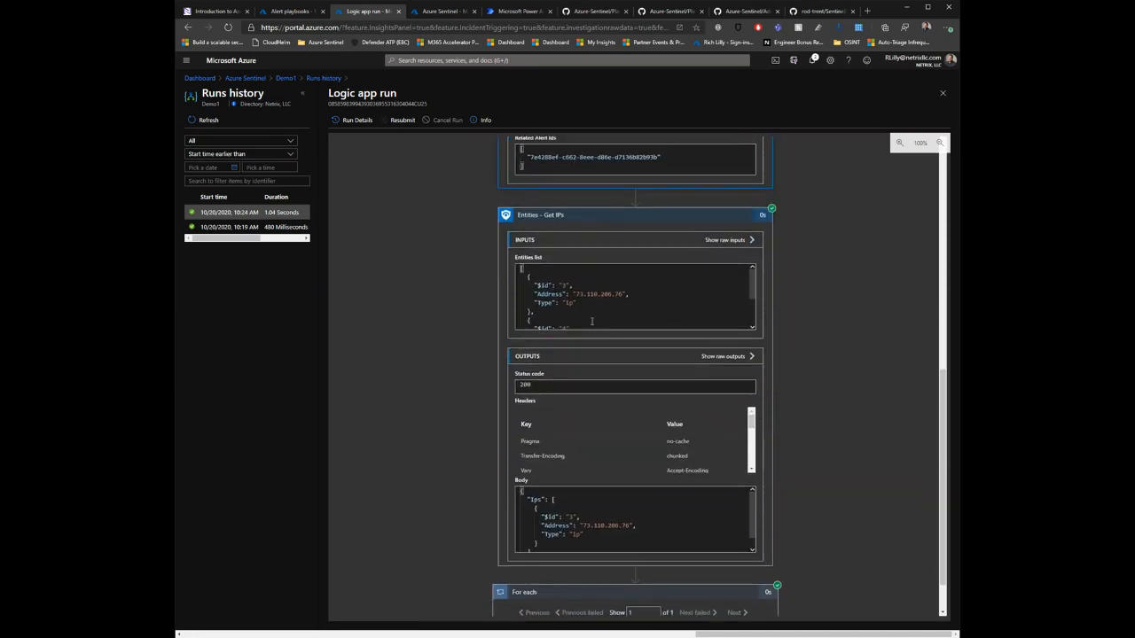
left_click_drag(543, 289, 691, 337)
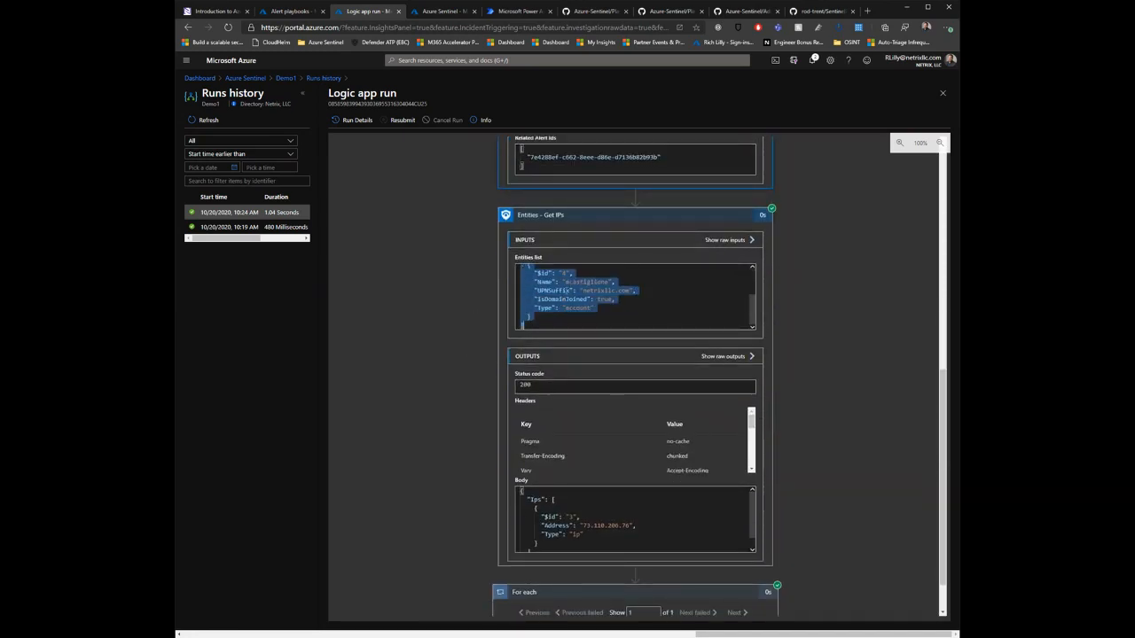
scroll(454, 416, "down", 1)
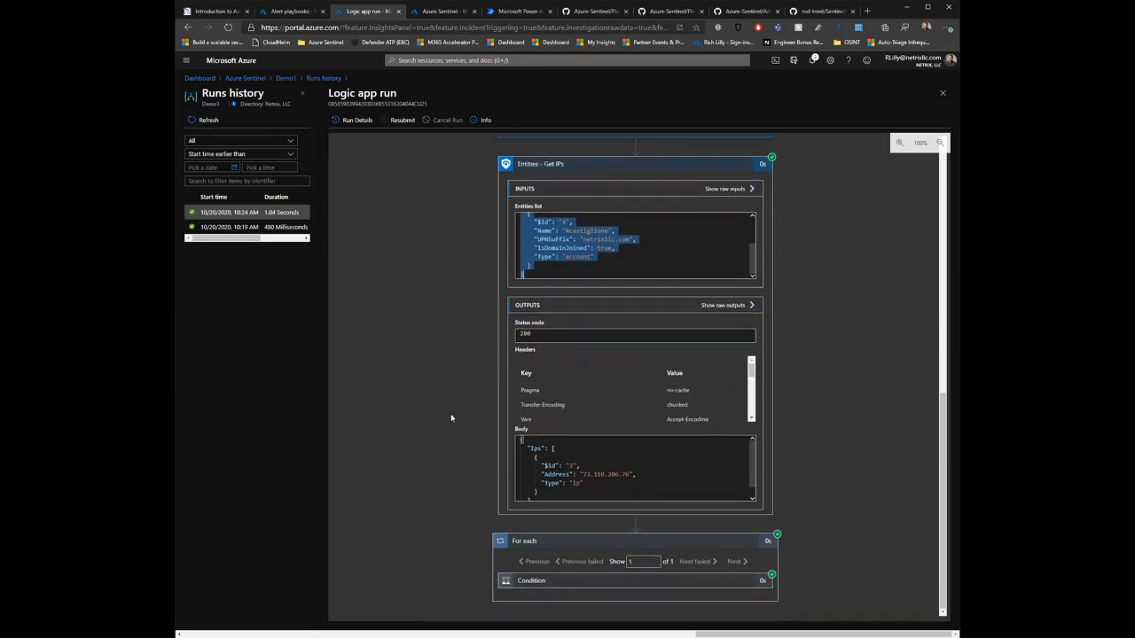
Step: Expand the For each loop's Condition and Add labels to incident action, and compare the returned IP address with the expression result
left_click(723, 582)
scroll(447, 488, "down", 2)
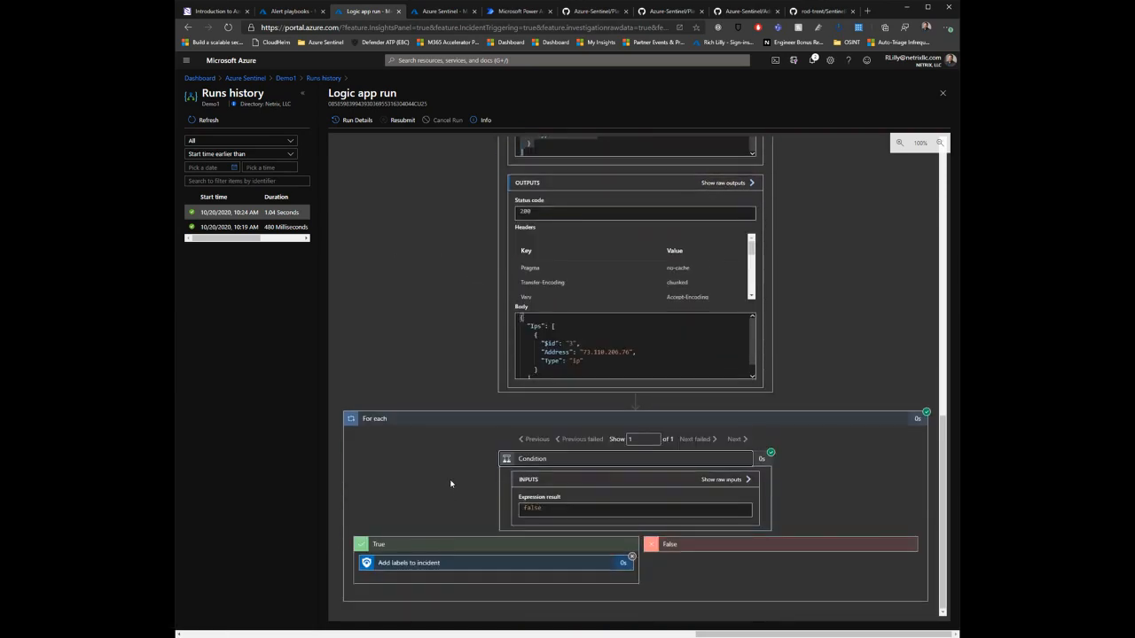
left_click(472, 564)
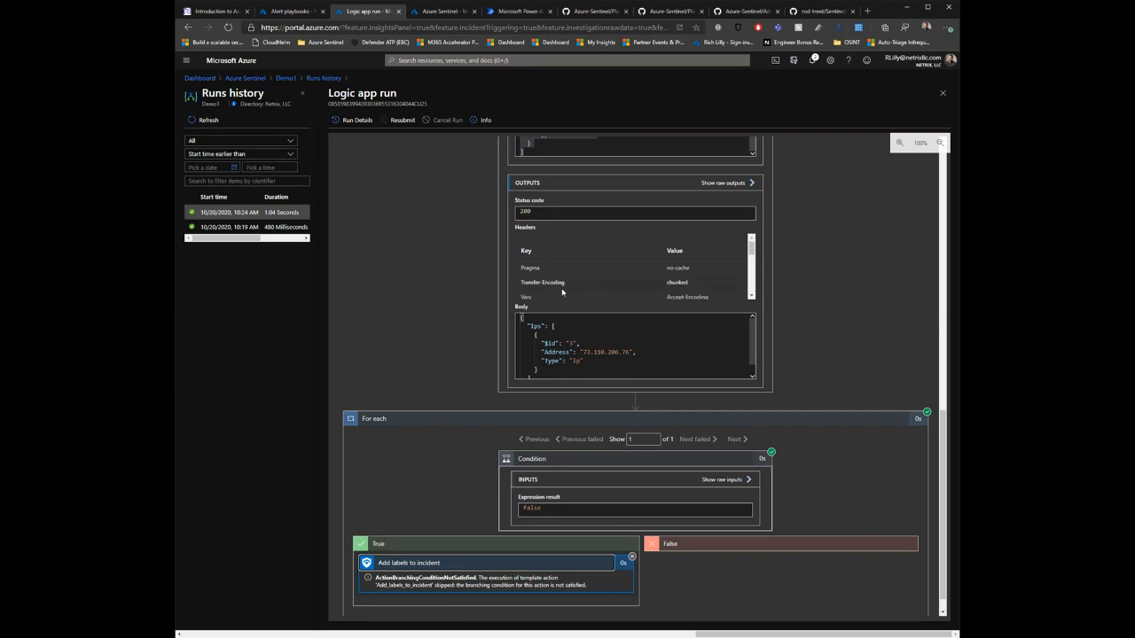
left_click_drag(582, 352, 638, 354)
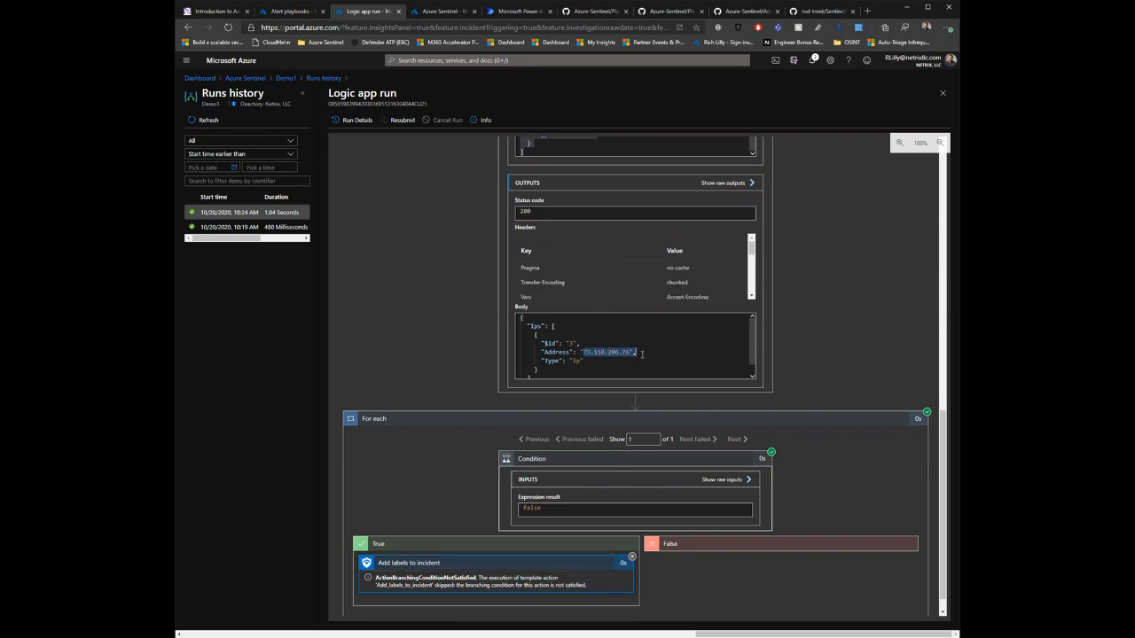
left_click_drag(543, 509, 519, 509)
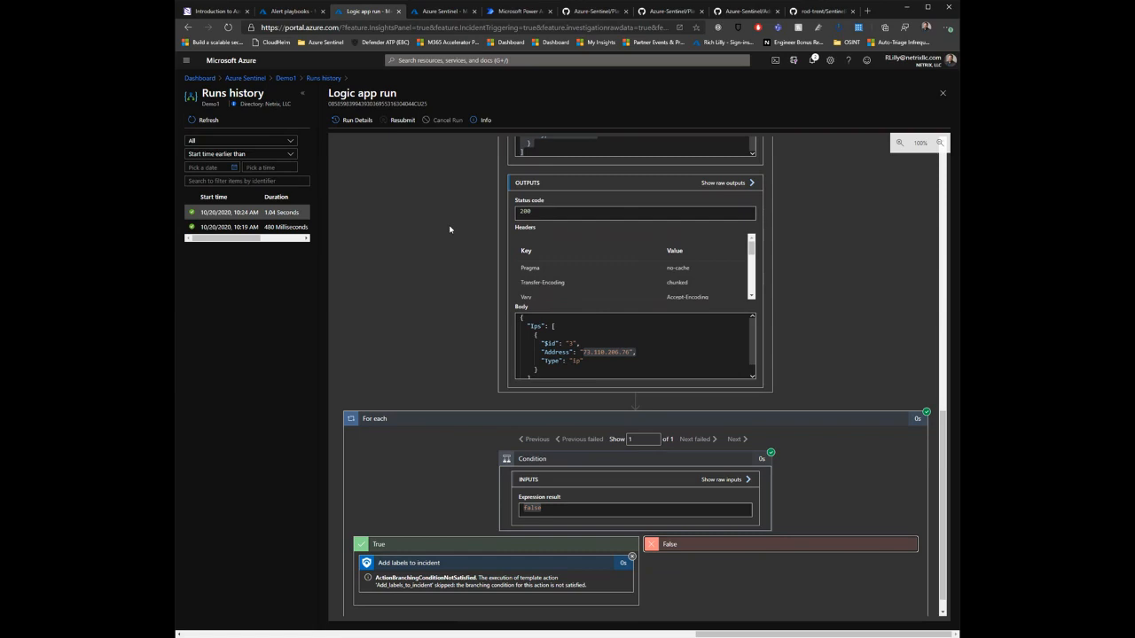
Step: Switch to GitHub and open the Playbooks folder from the root of the Azure/Azure-Sentinel repository
left_click(441, 10)
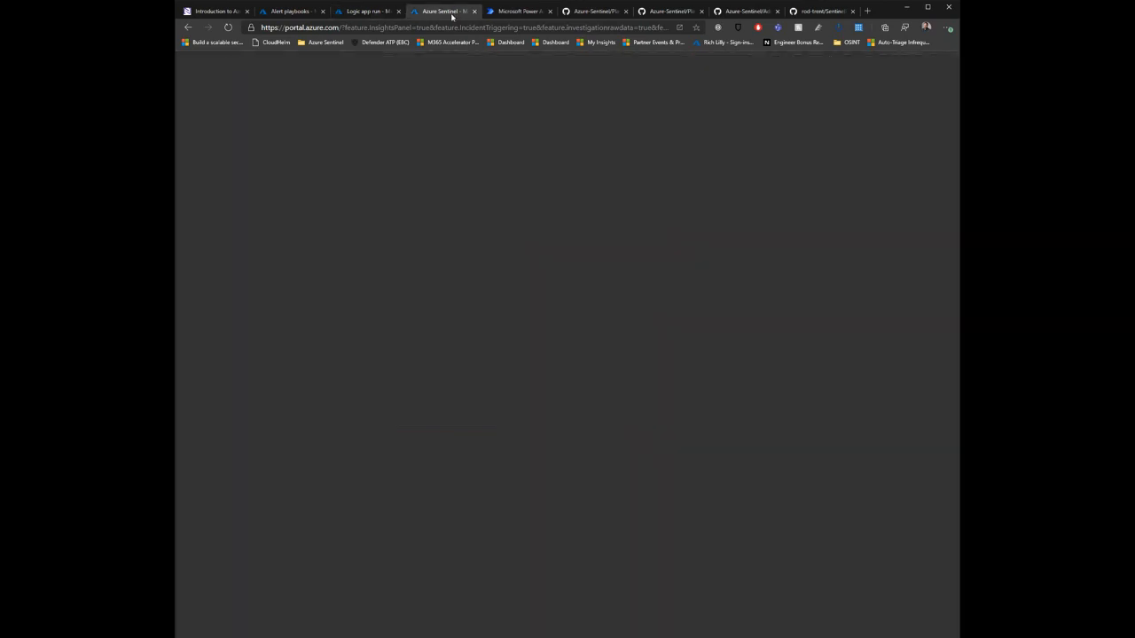
left_click(532, 18)
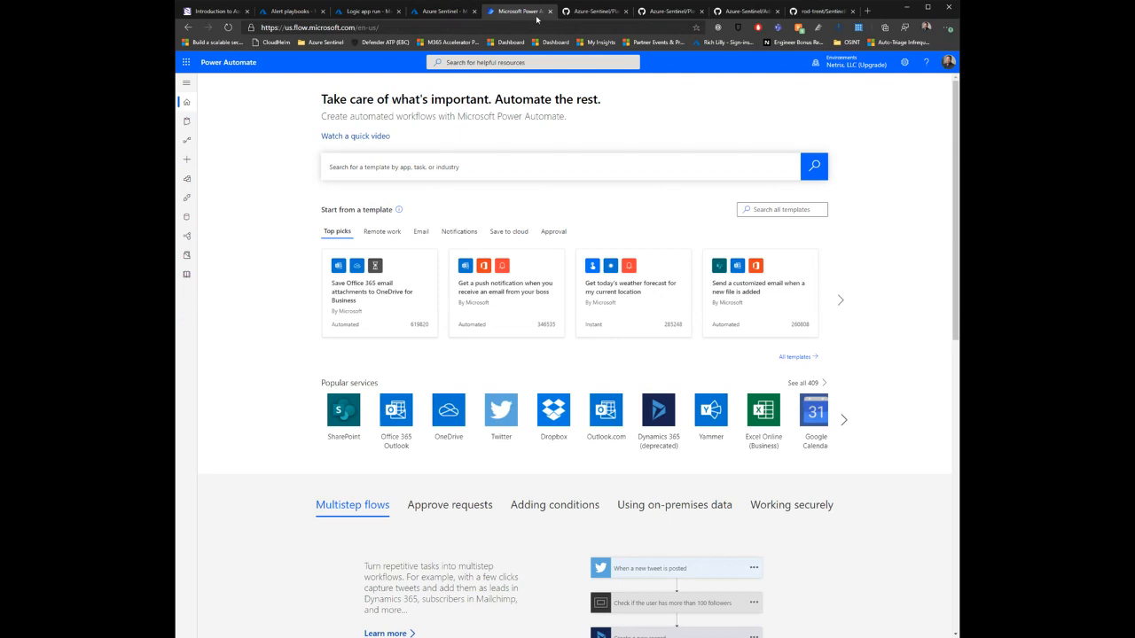
left_click(607, 13)
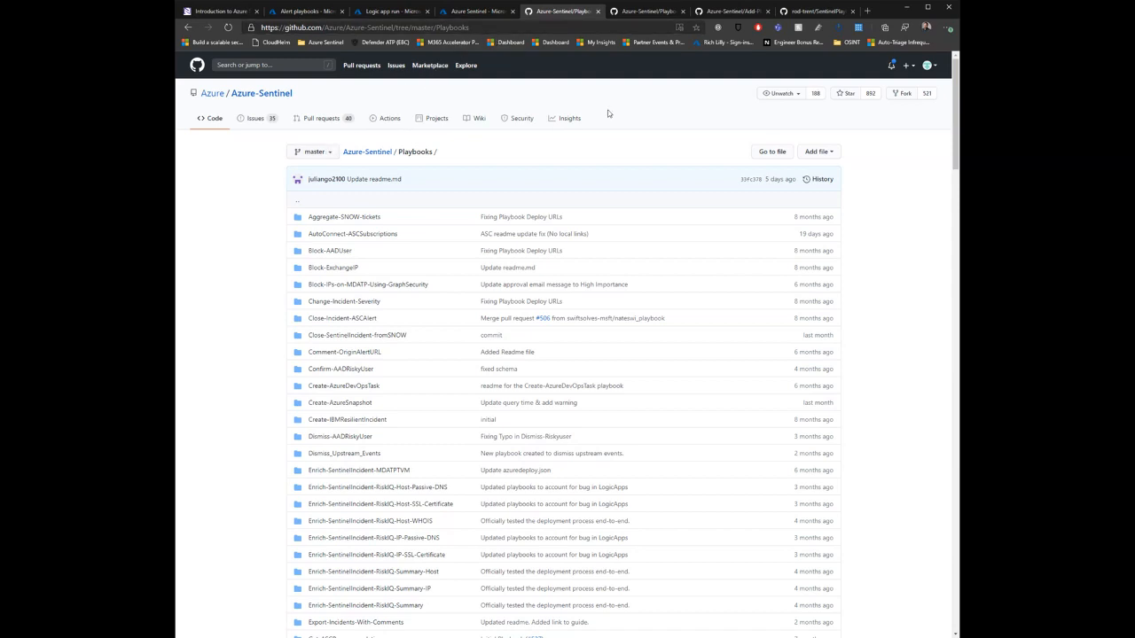
left_click(262, 94)
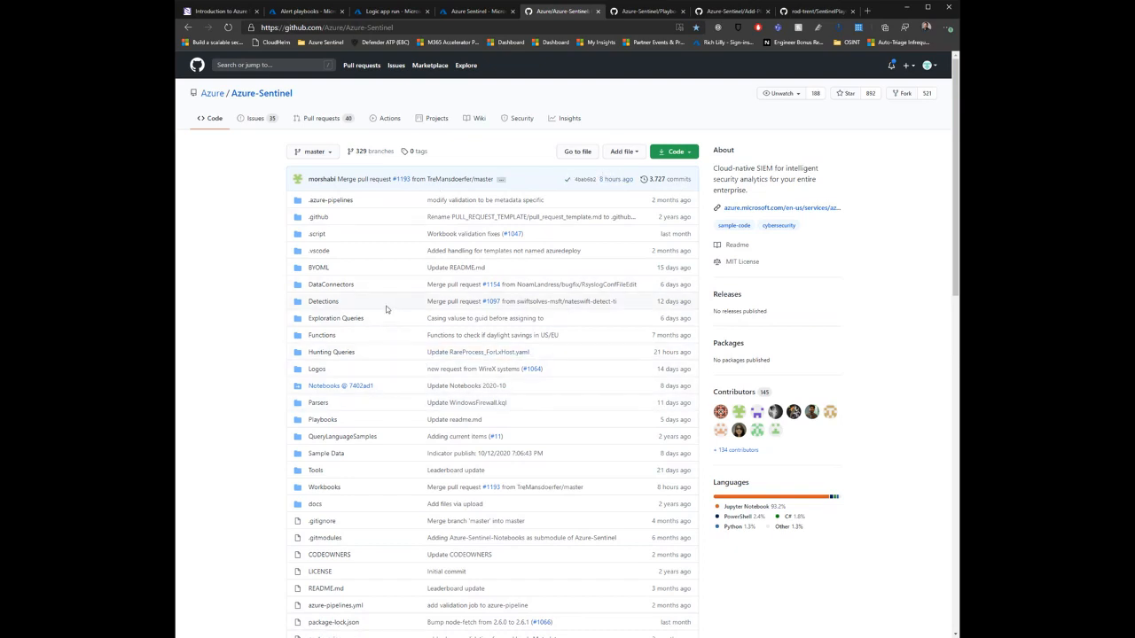
left_click(323, 420)
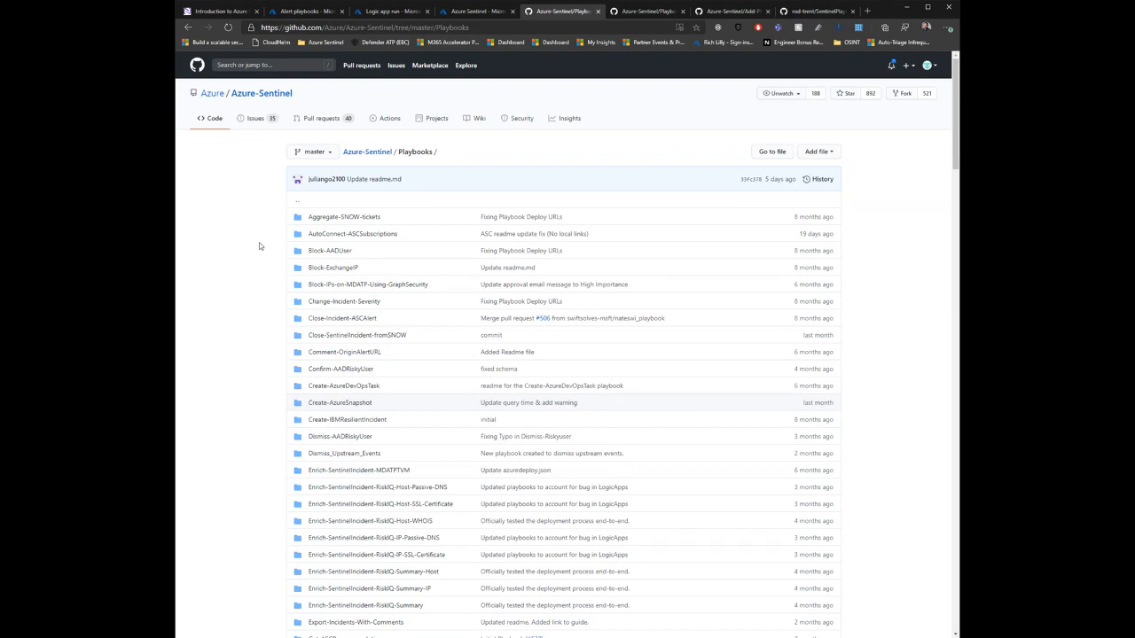
Step: Open the Block-AADUser playbook's azuredeploy.json in raw form and examine its parameters, connections, trigger and actions
left_click(335, 252)
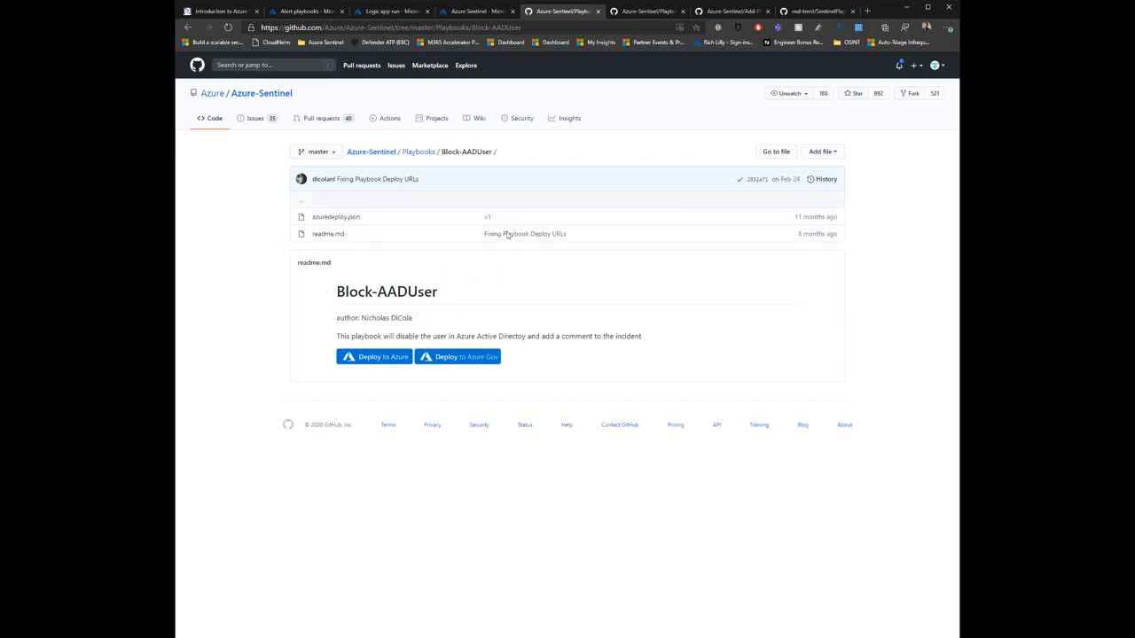
left_click(346, 218)
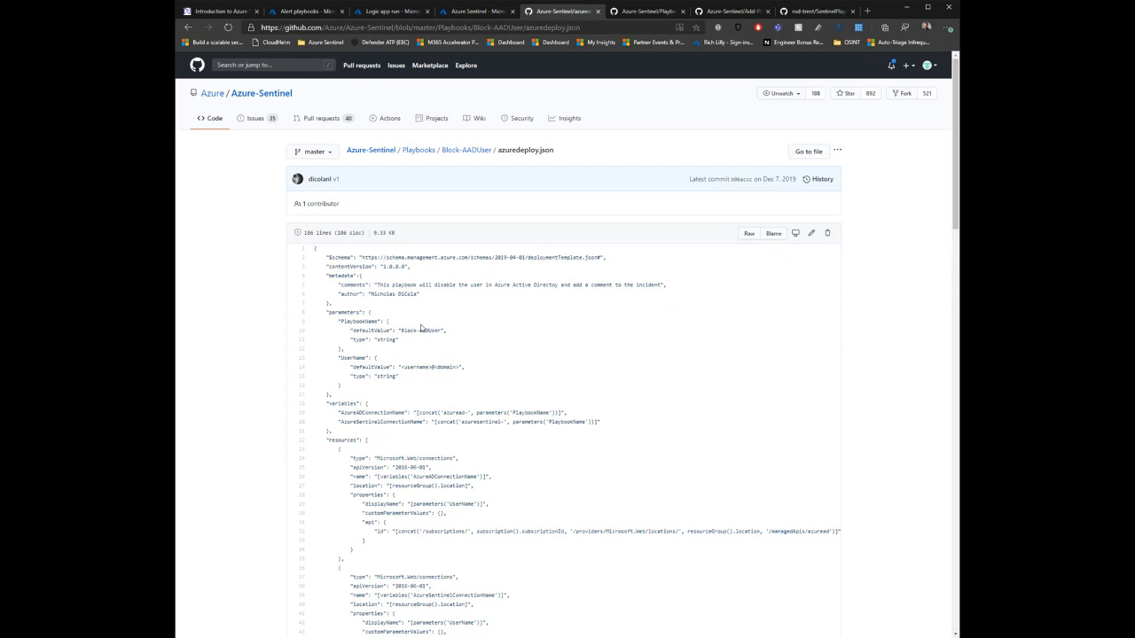
left_click(749, 235)
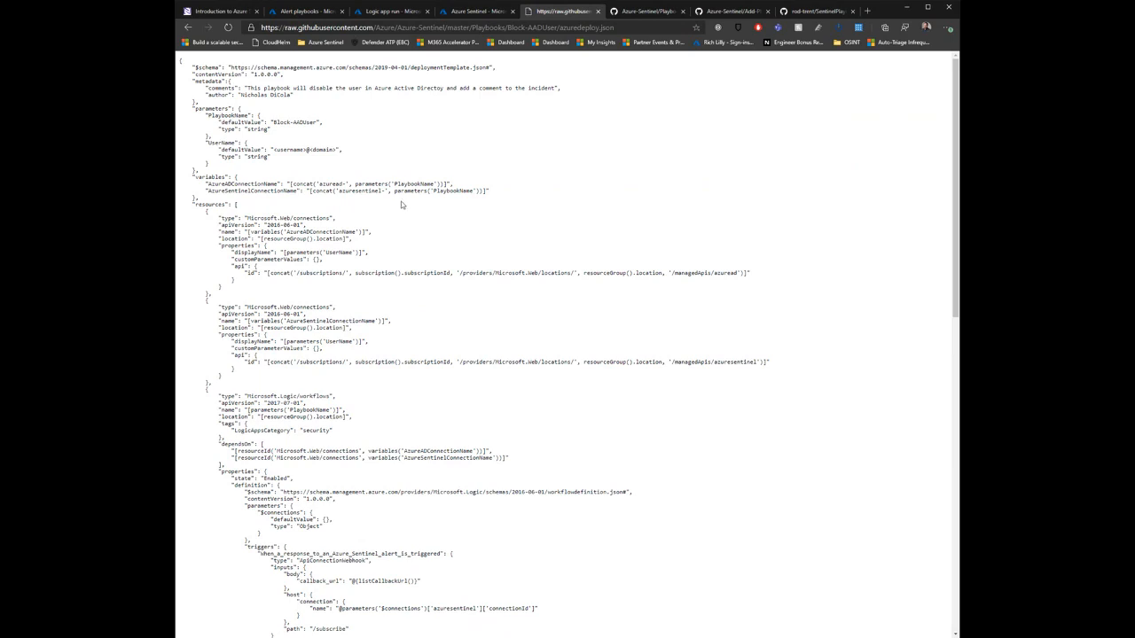
scroll(401, 201, "down", 4)
scroll(404, 203, "down", 3)
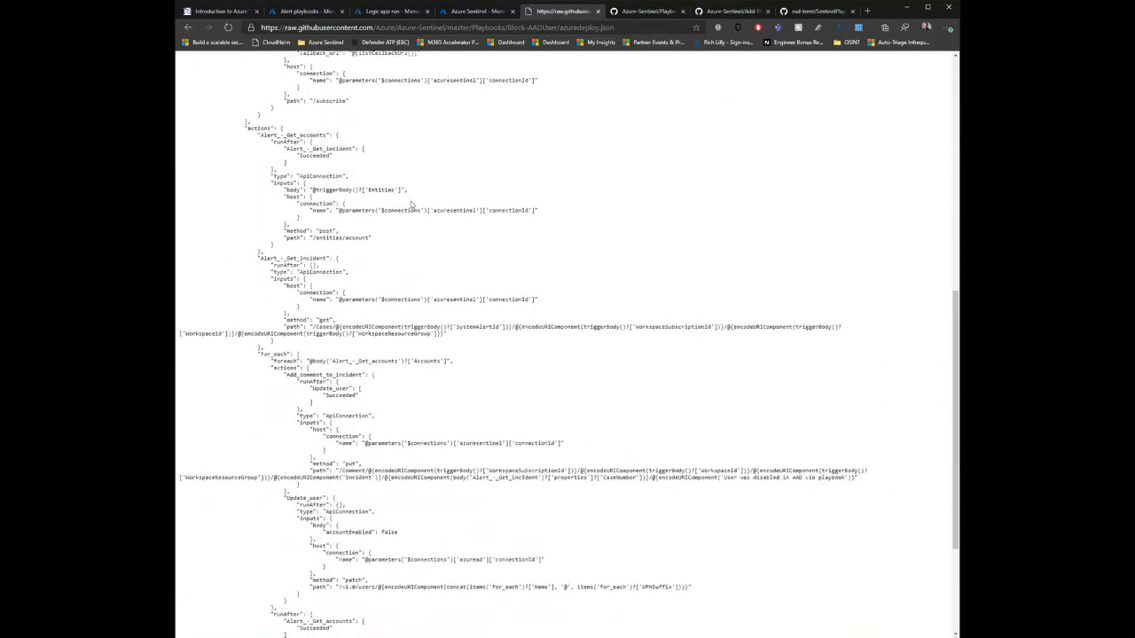
scroll(416, 204, "down", 1)
scroll(411, 204, "up", 6)
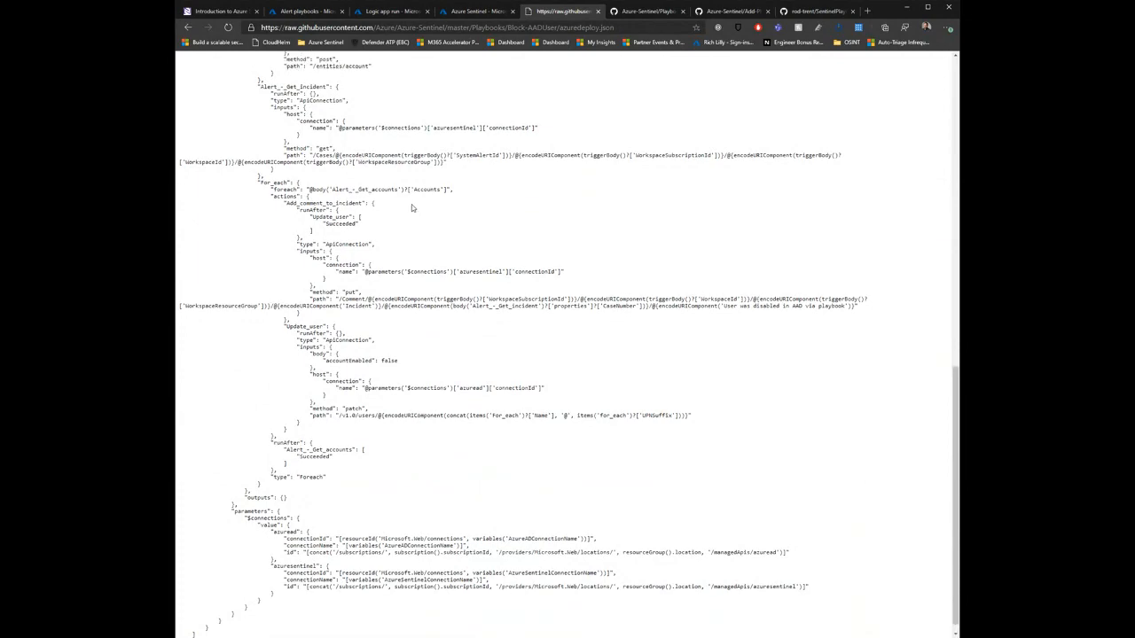
scroll(413, 205, "up", 1)
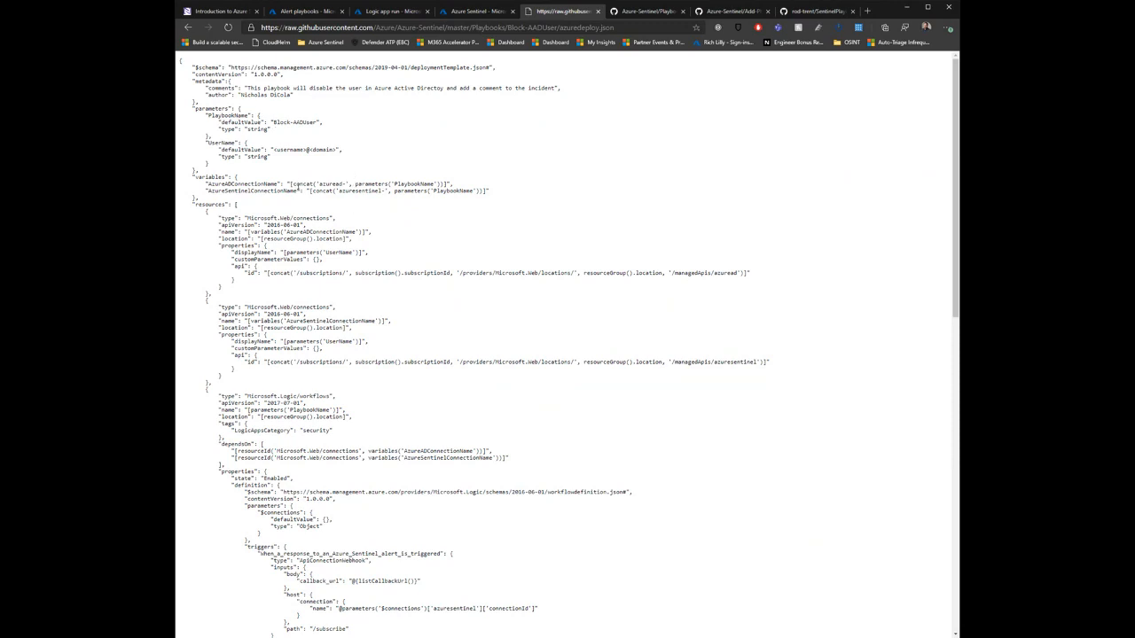
scroll(369, 259, "down", 3)
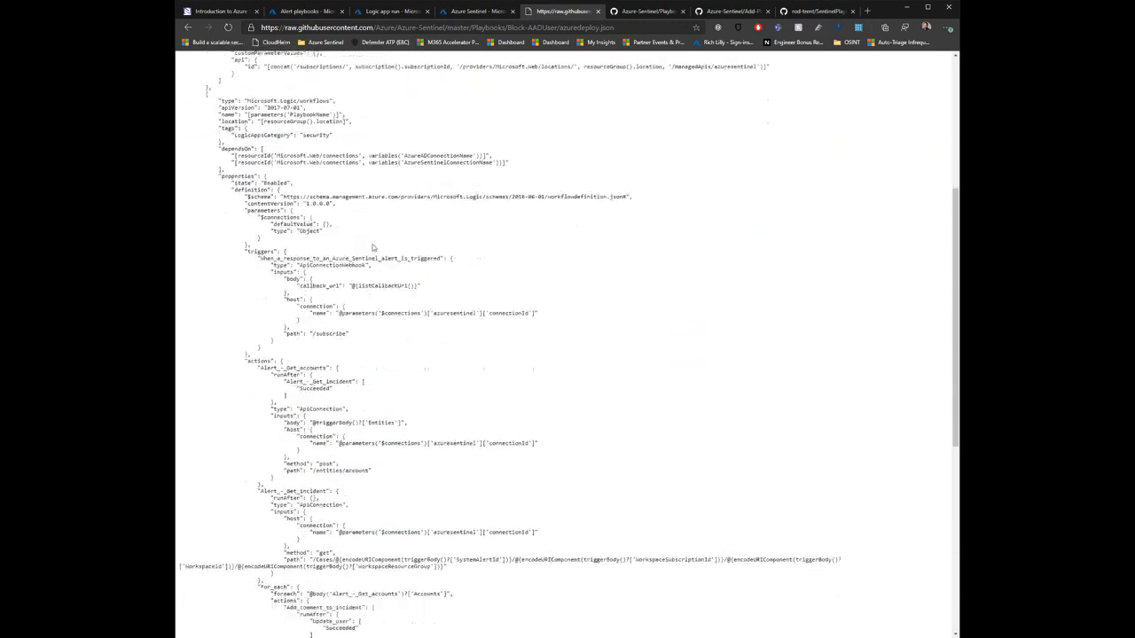
scroll(372, 247, "down", 4)
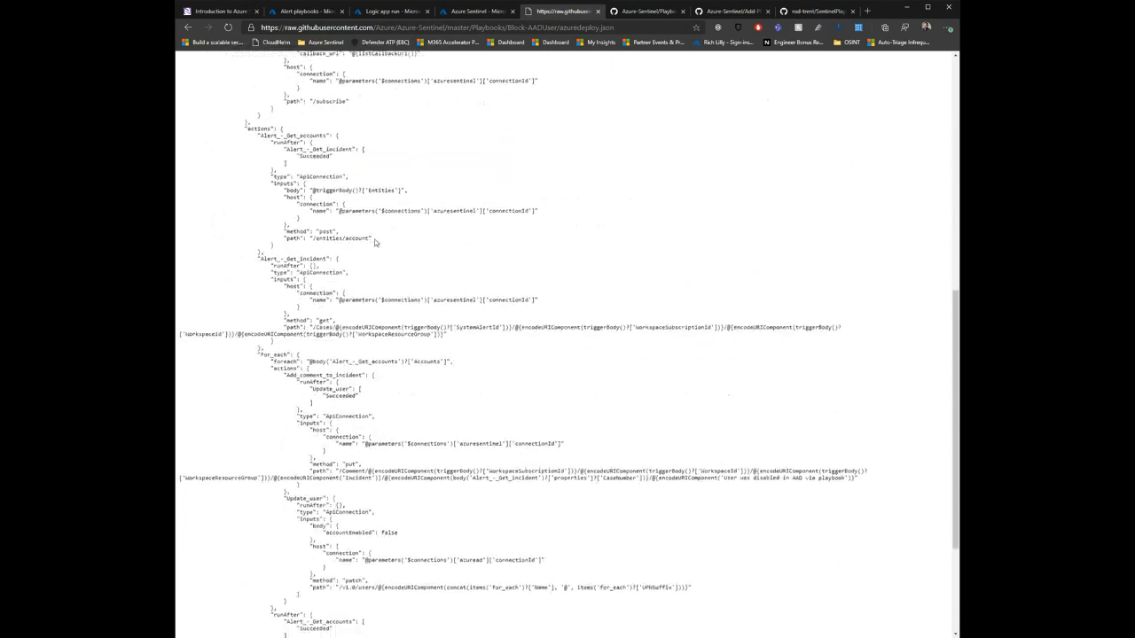
left_click(187, 27)
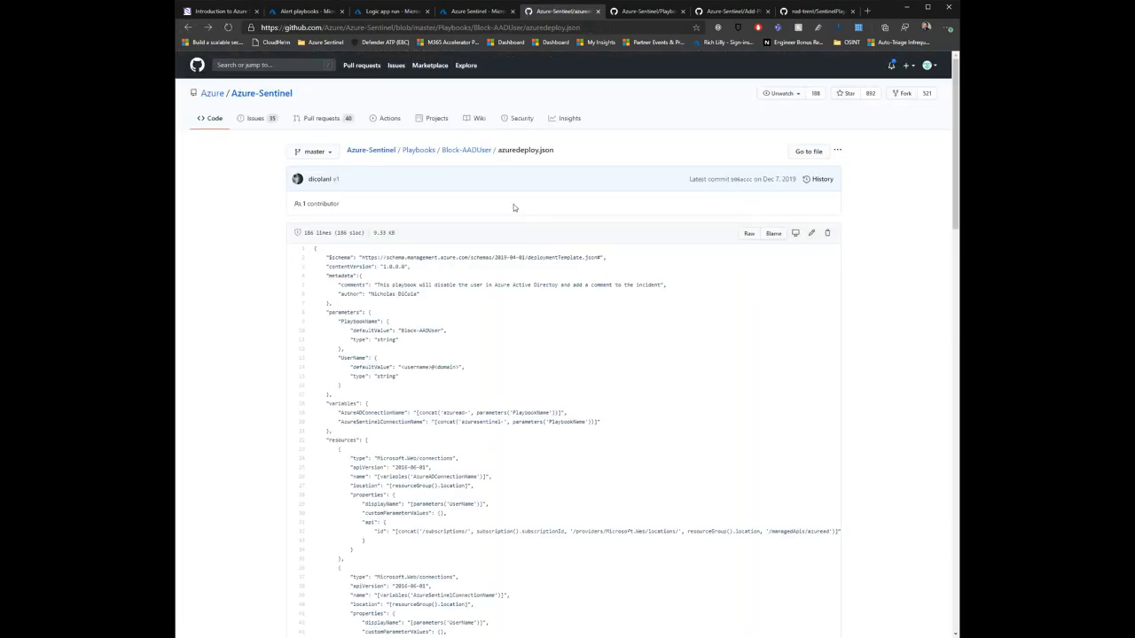
Step: Start a Deploy to Azure deployment from the Block-AADUser folder and choose the RG_Sentinel resource group
left_click(470, 151)
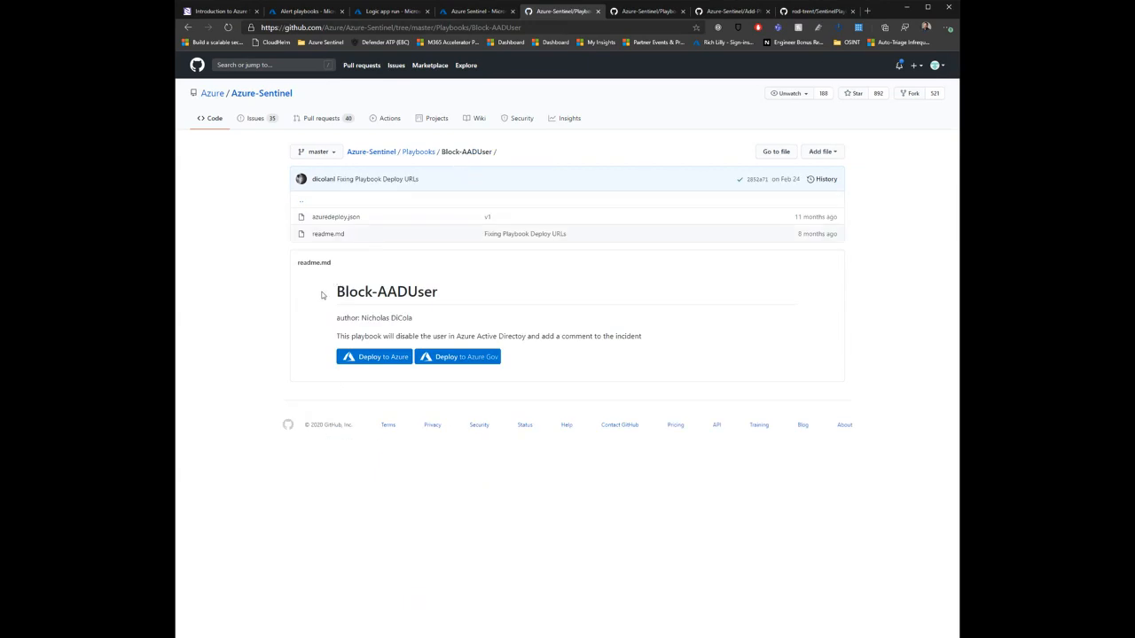
left_click(384, 360)
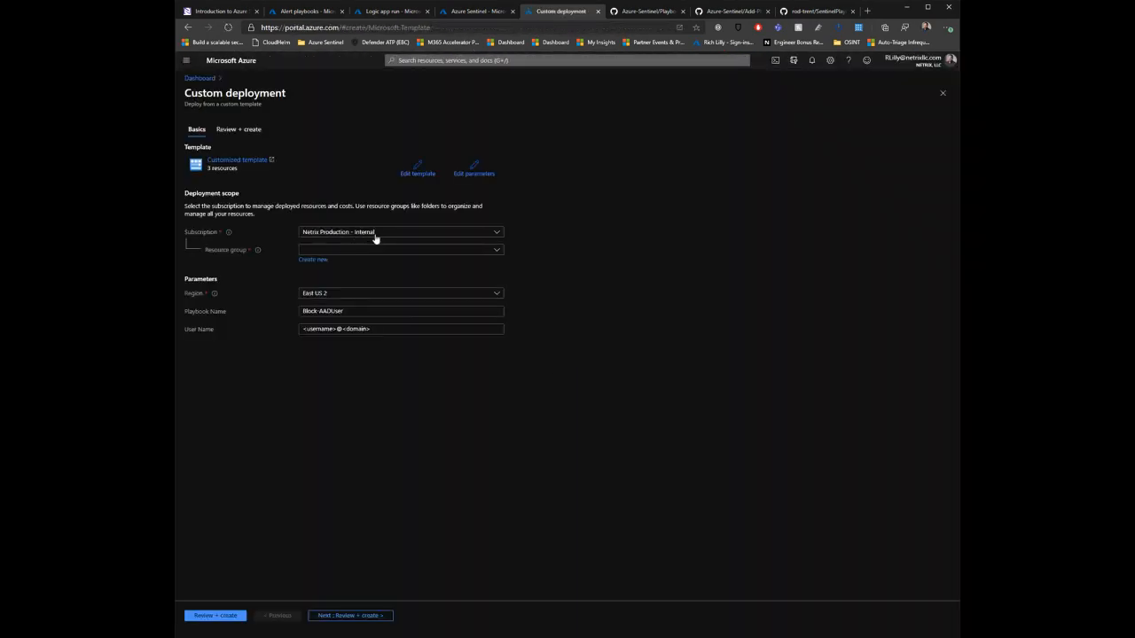
left_click(426, 249)
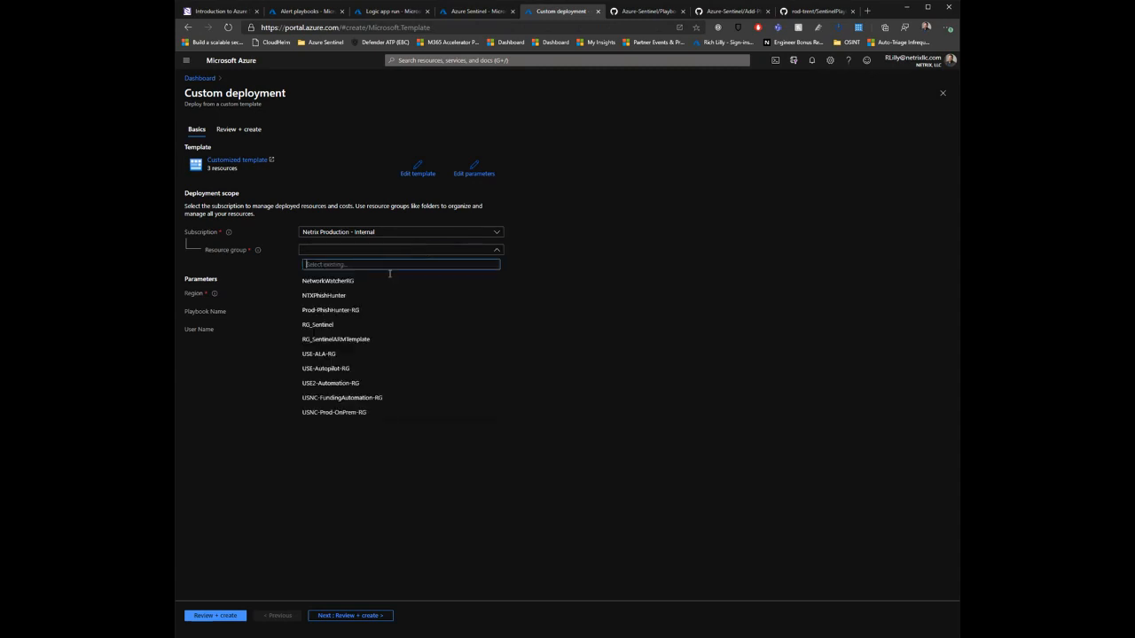
left_click(365, 325)
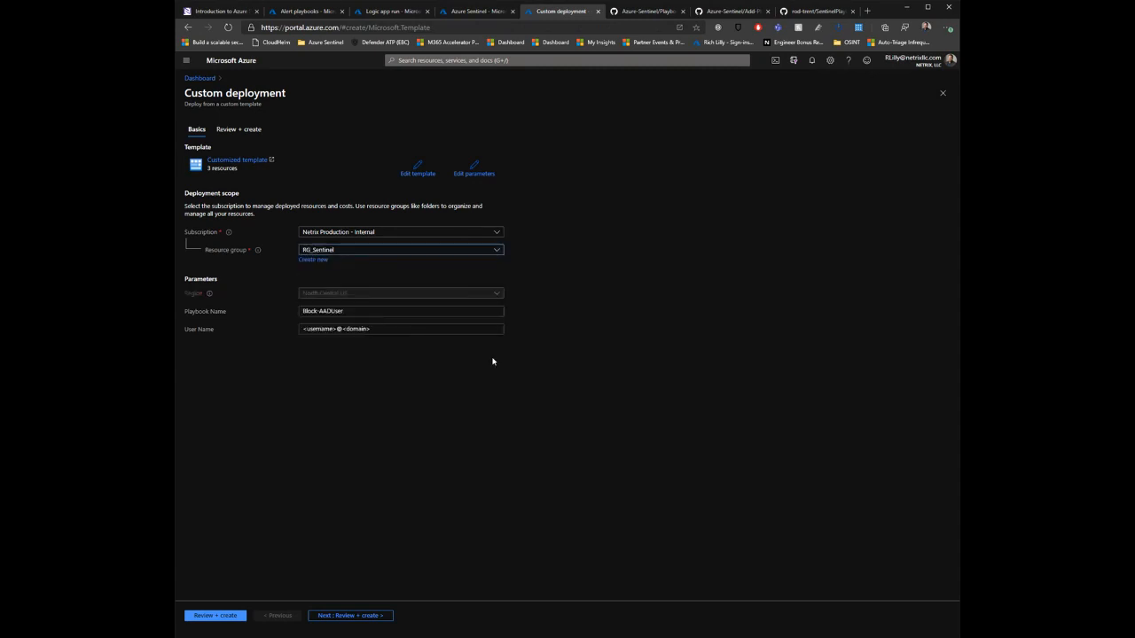
Step: Fill in the User Name parameter with the account's e-mail and validate the Block-AADUser custom deployment
left_click(388, 312)
key("Tab")
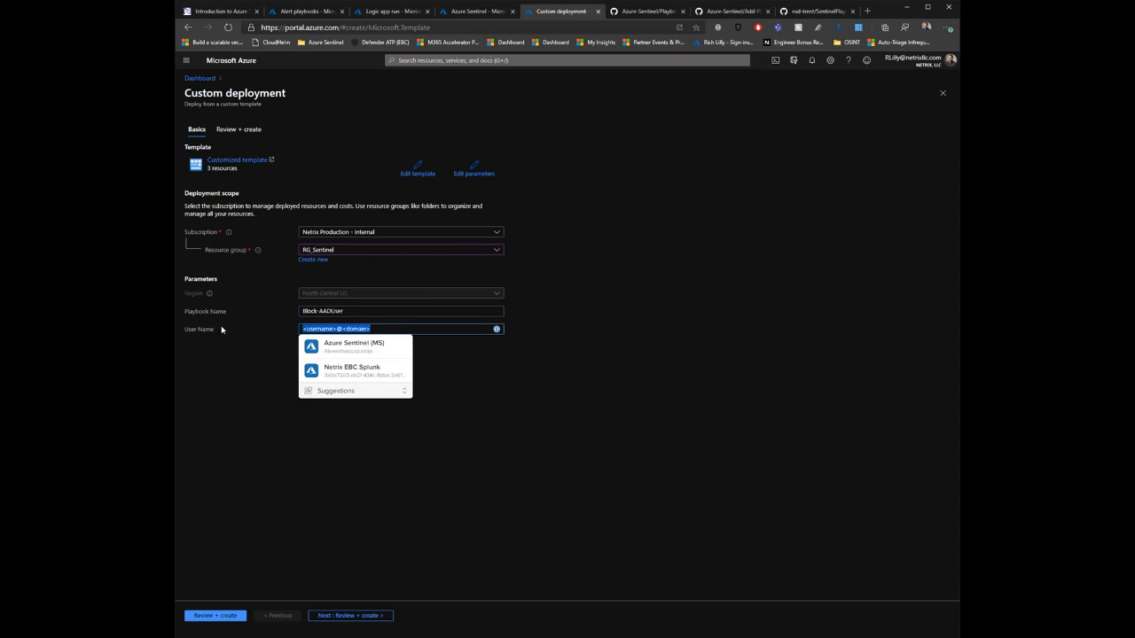
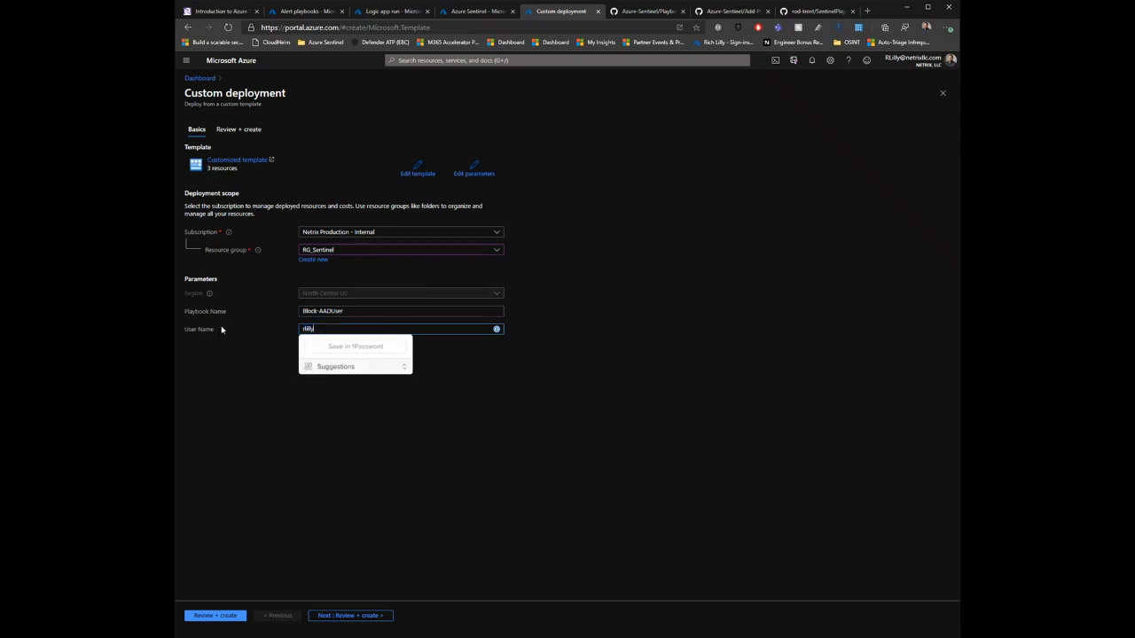
left_click(328, 405)
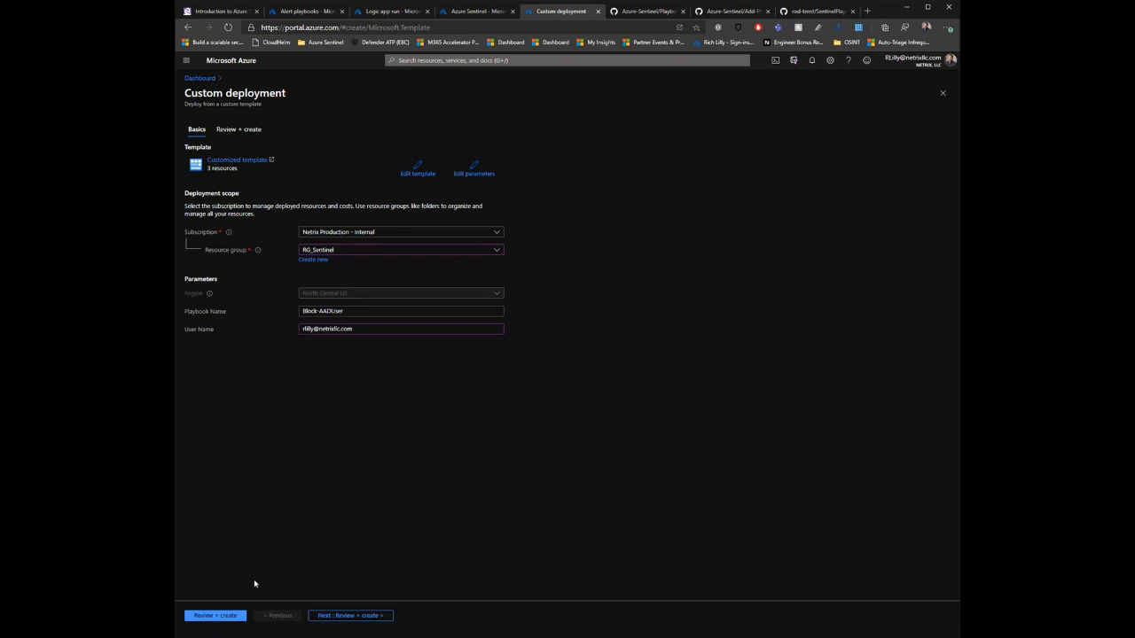
left_click(224, 616)
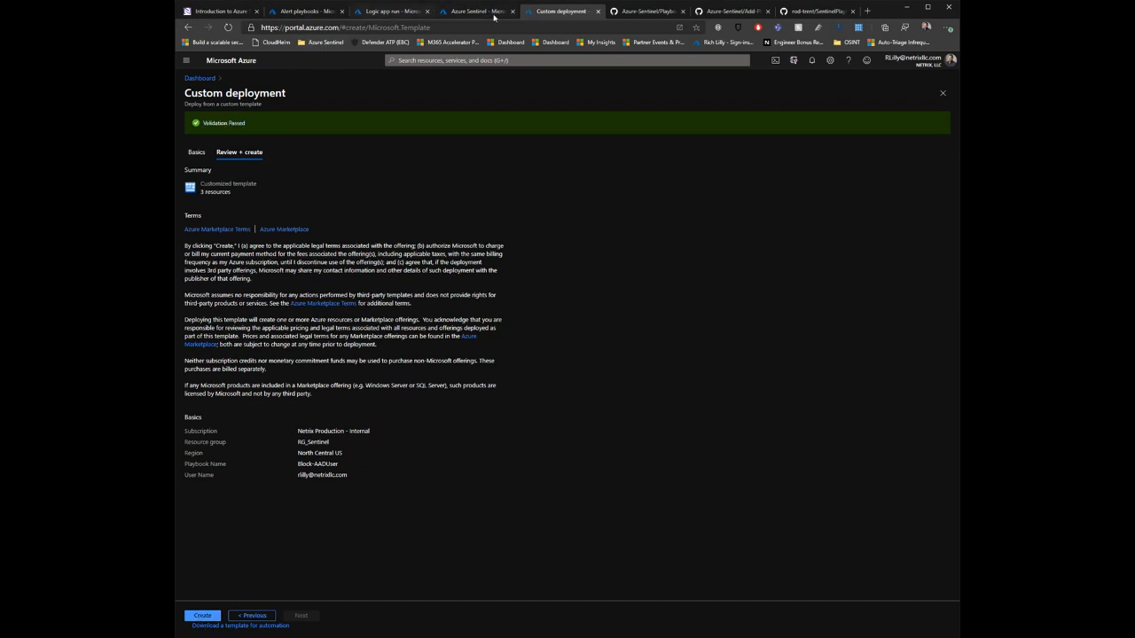
Step: Return from the Logic app run to the Demo1 logic app's overview page
left_click(393, 14)
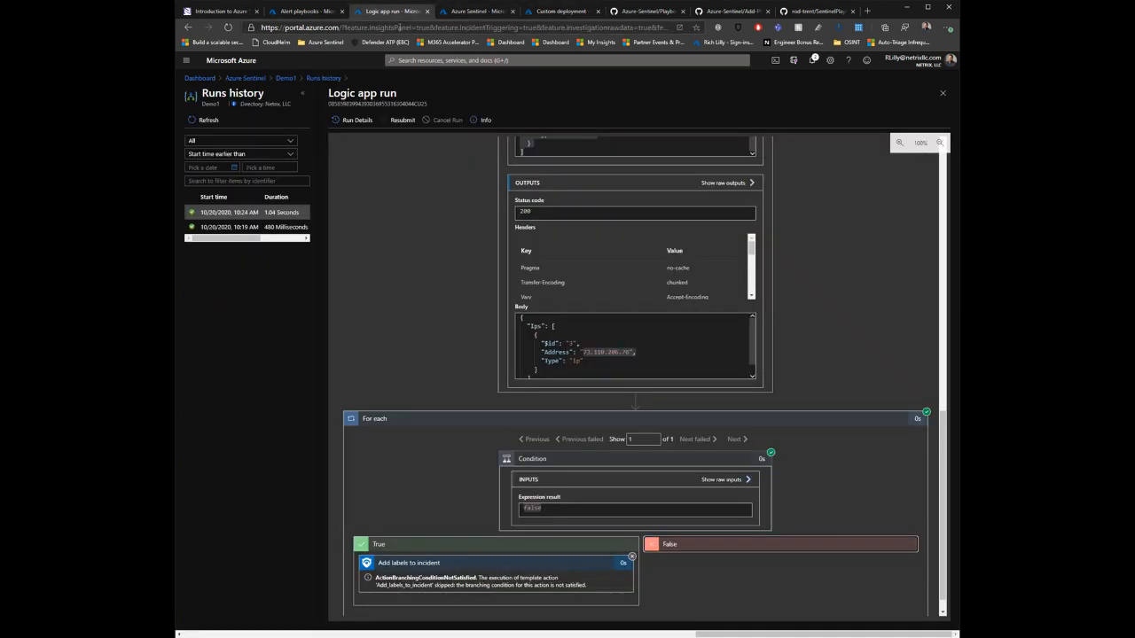
left_click(318, 79)
left_click(286, 79)
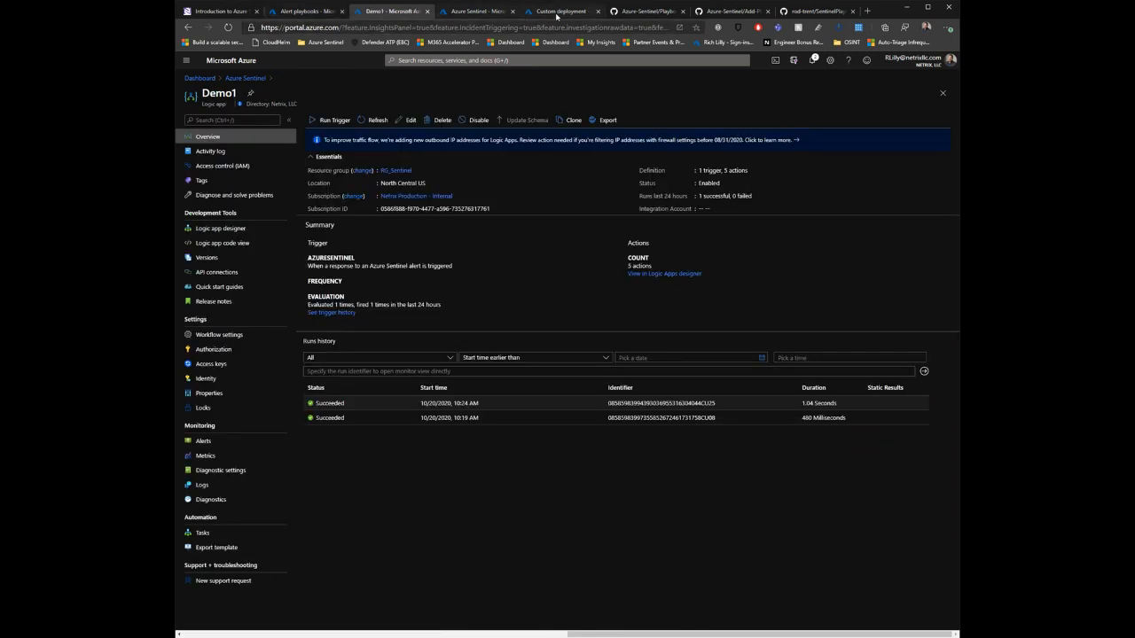
Step: Leave the custom deployment without creating it and return to the Block-AADUser playbook folder on GitHub
left_click(637, 16)
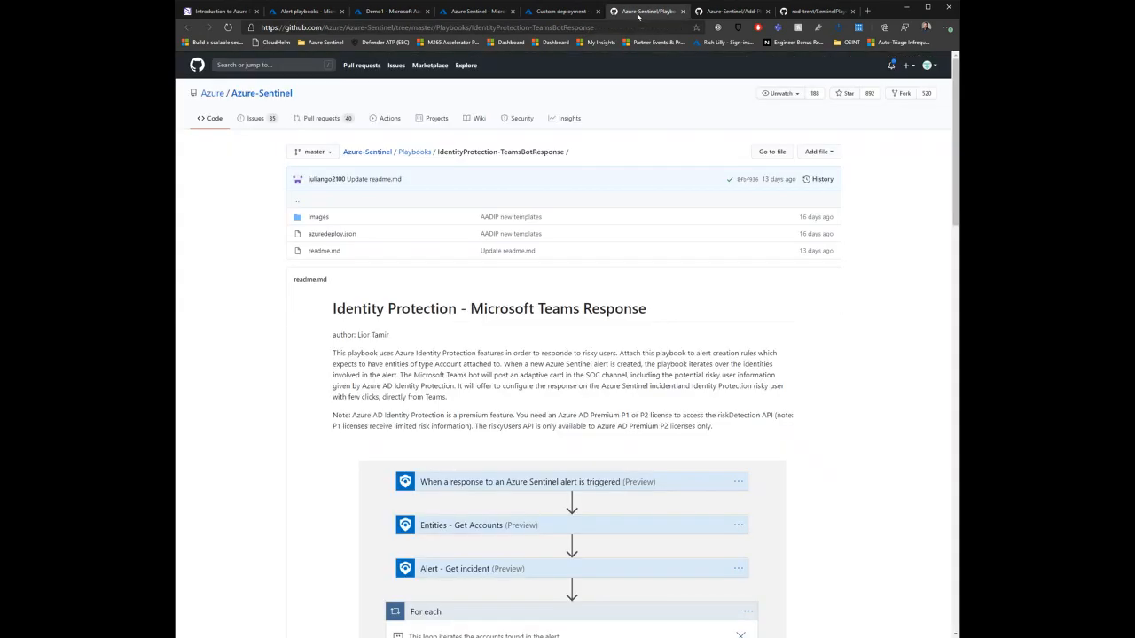
left_click(561, 11)
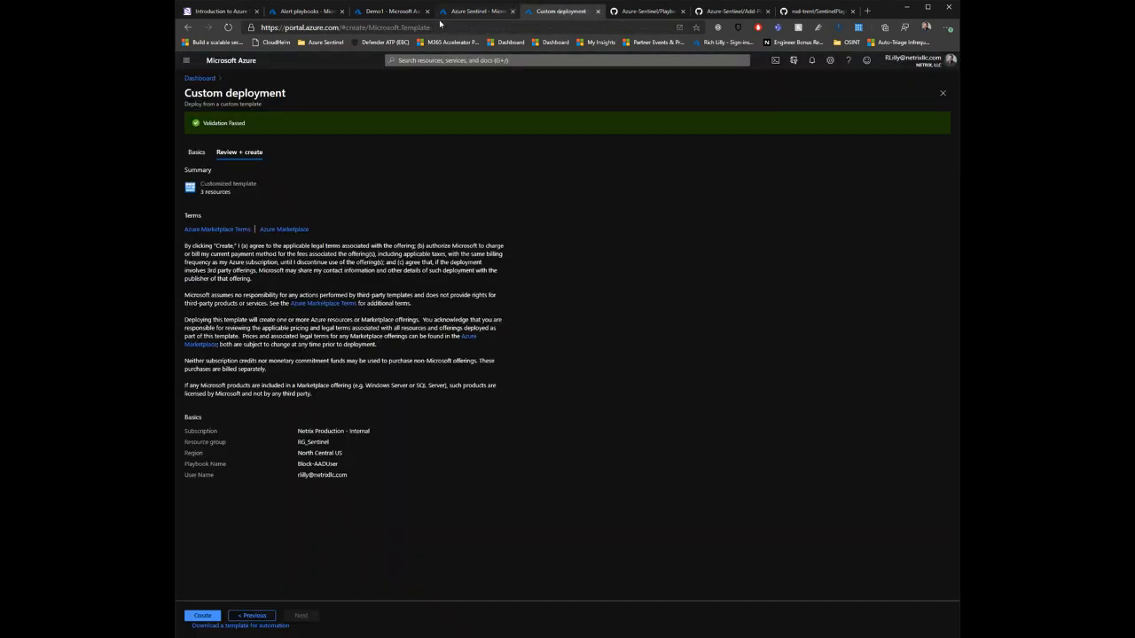
right_click(189, 28)
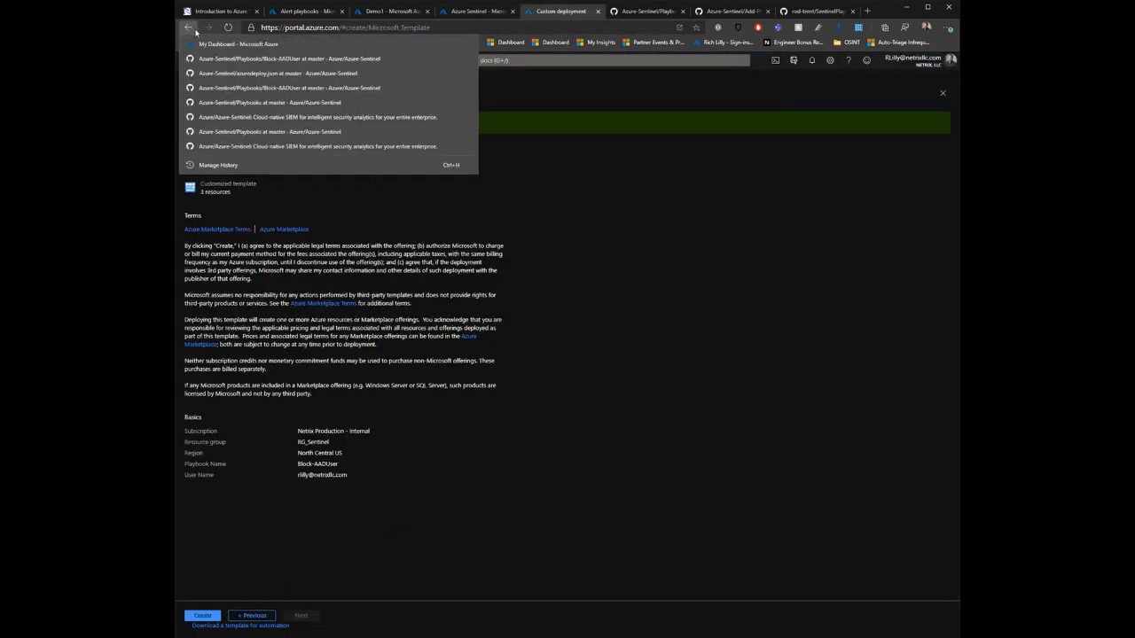
left_click(229, 62)
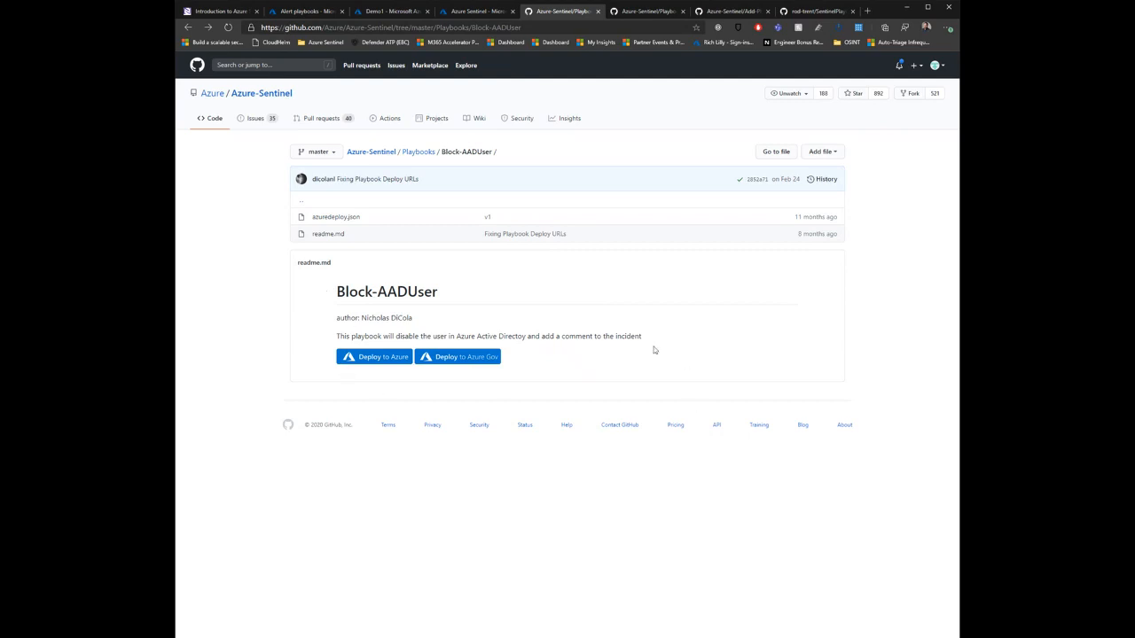
Step: Read the description of what the Block-AADUser playbook does in its GitHub readme
right_click(333, 295)
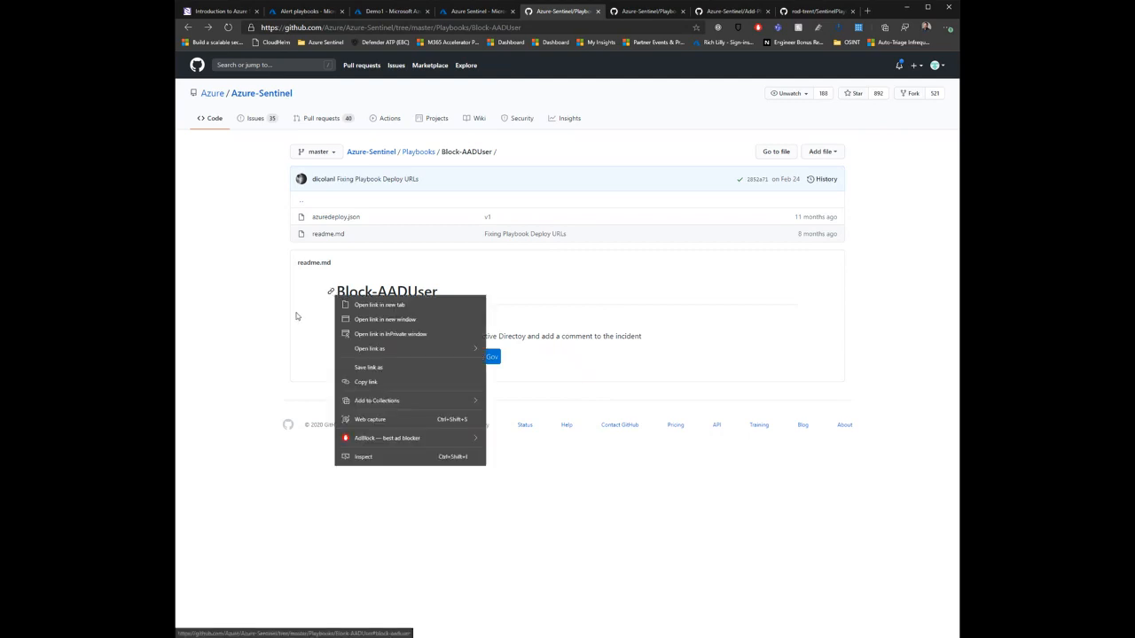
left_click(298, 315)
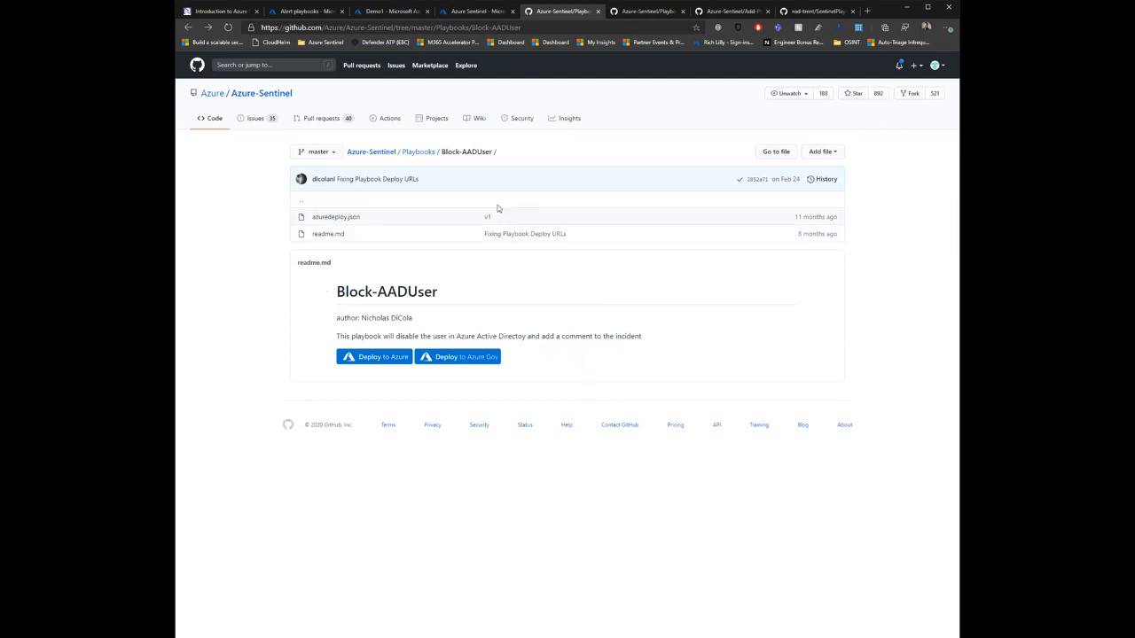
left_click_drag(351, 336, 666, 345)
left_click(663, 347)
Step: Switch to the Azure portal, go back to Azure Sentinel's playbook list and filter it by "block"
left_click(397, 12)
left_click(256, 79)
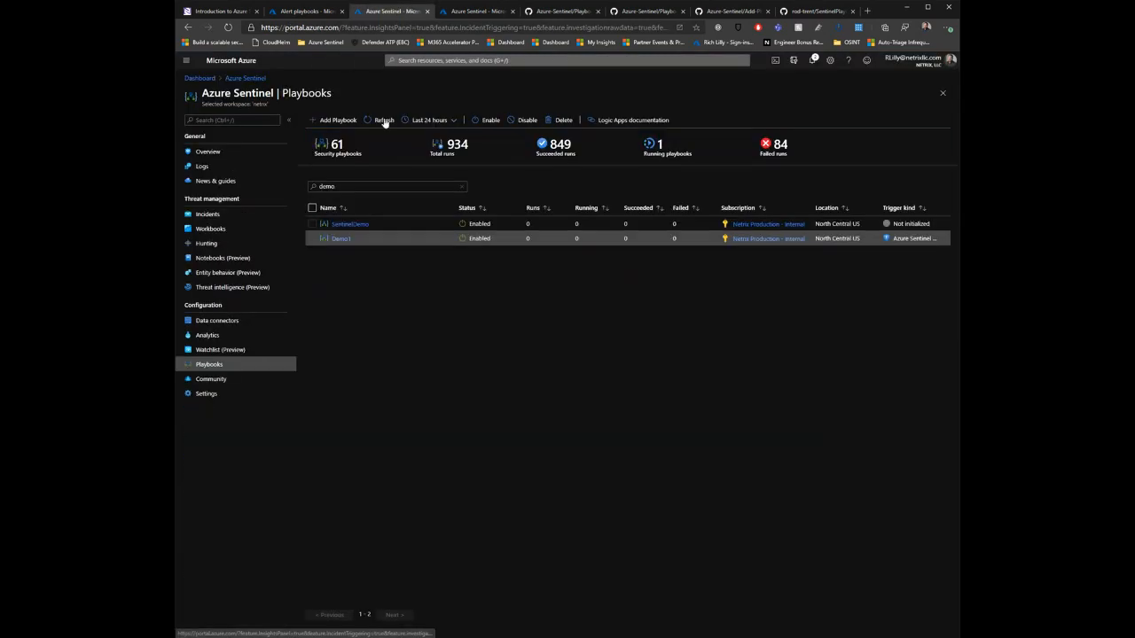
left_click(363, 182)
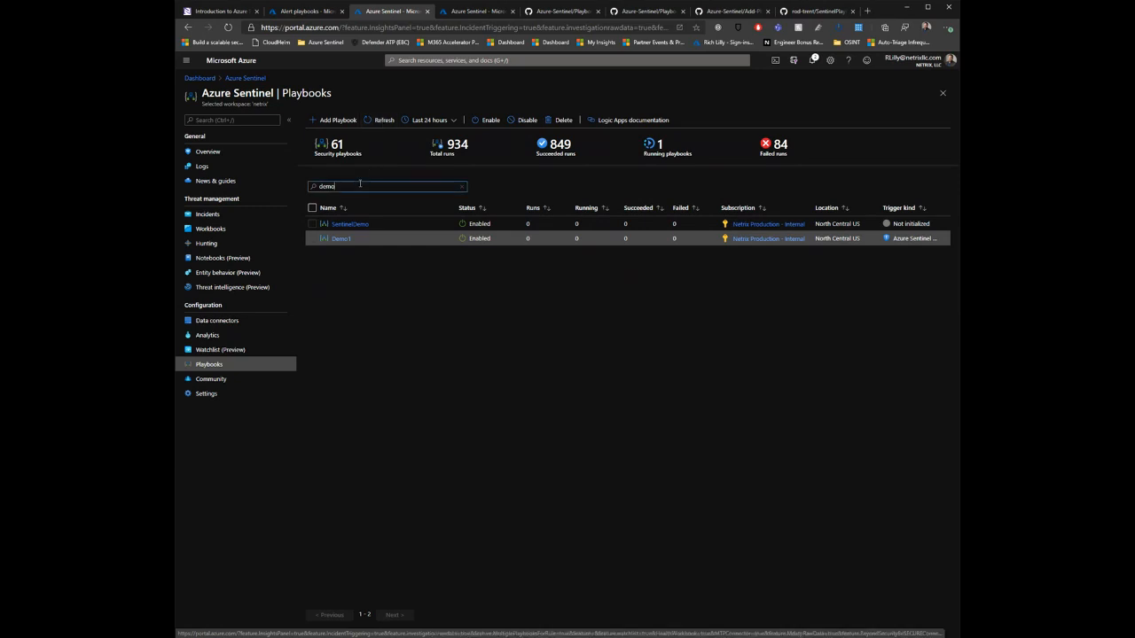
key("ctrl+a")
type("block")
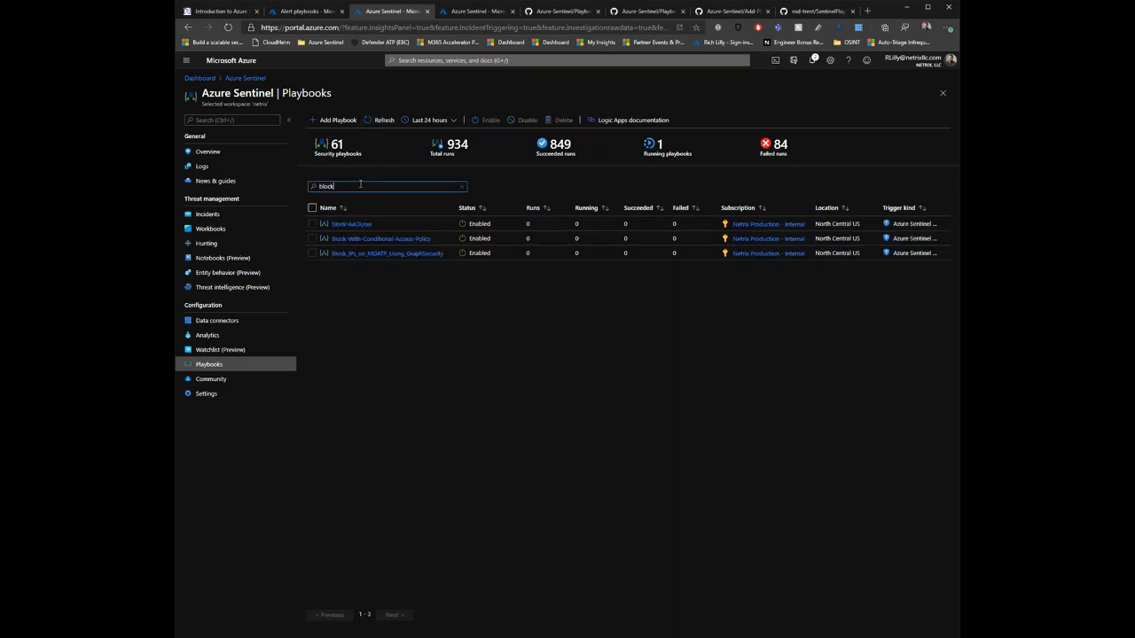
Step: Open the Block-AADUser playbook from the filtered list for editing in the Logic Apps Designer
left_click(346, 230)
left_click(348, 225)
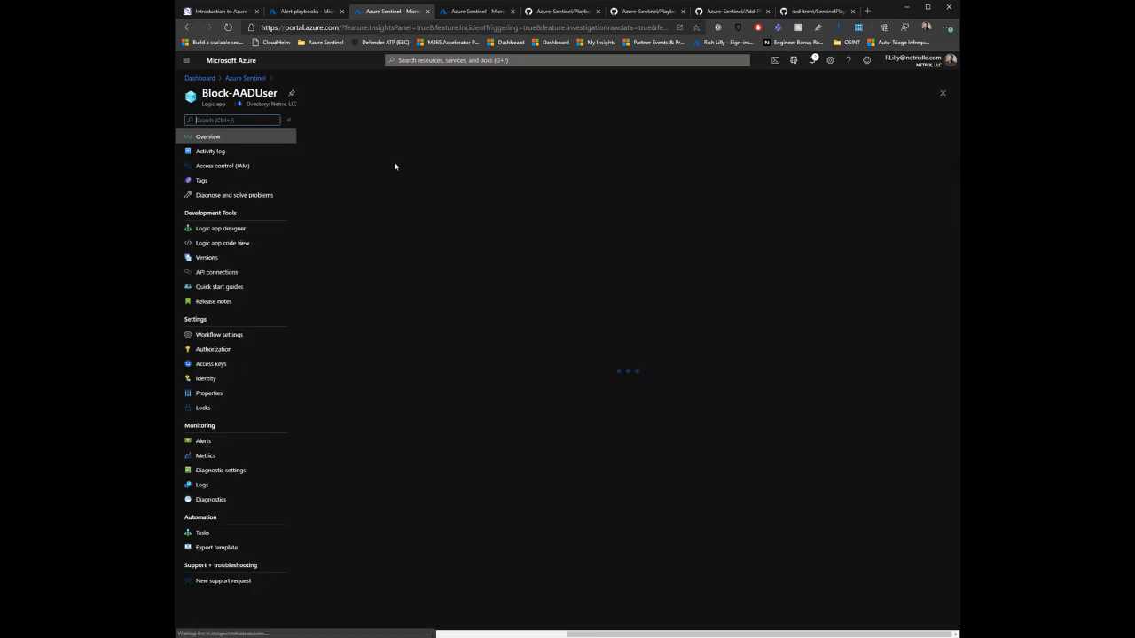
left_click(409, 121)
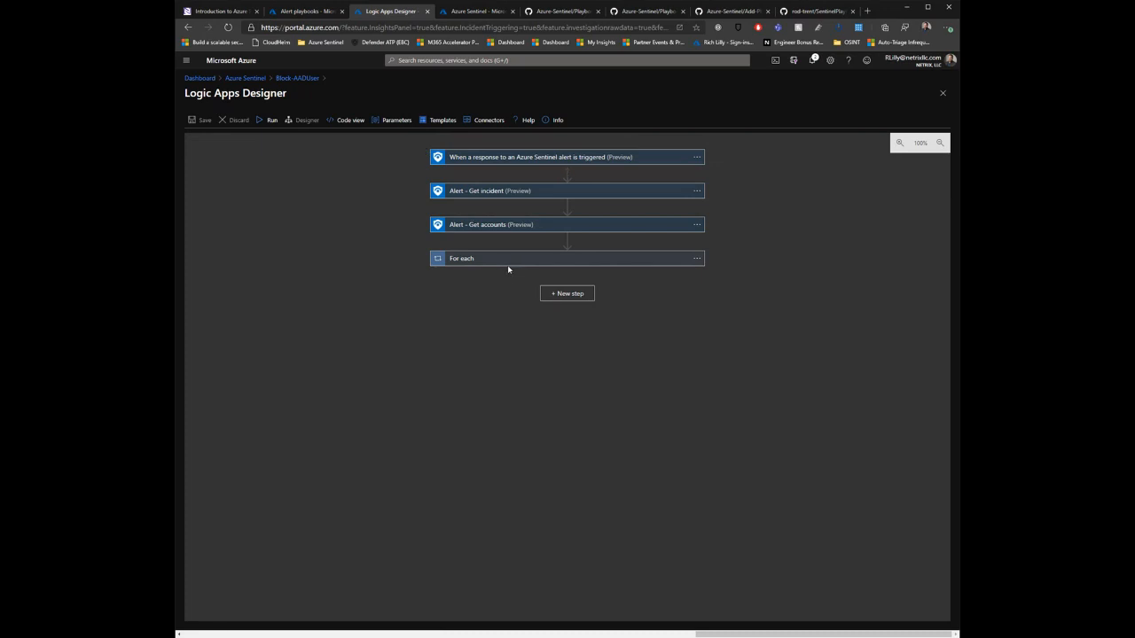
Step: Expand the For each loop, both of its inner actions, the two Alert actions and the Sentinel alert trigger
left_click(512, 263)
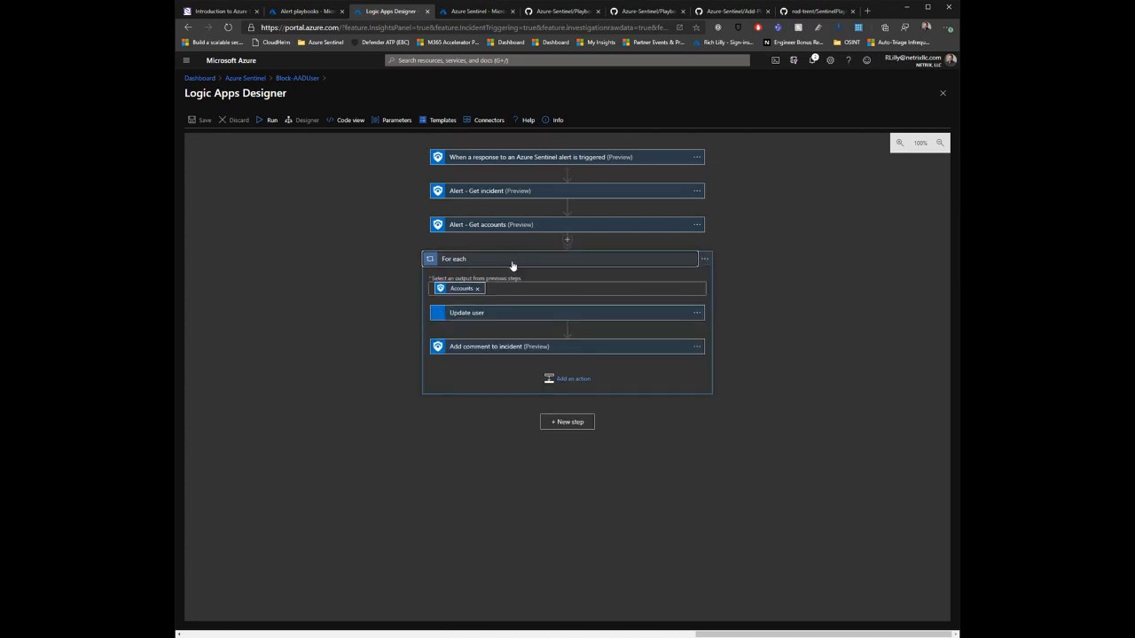
left_click(489, 350)
left_click(506, 318)
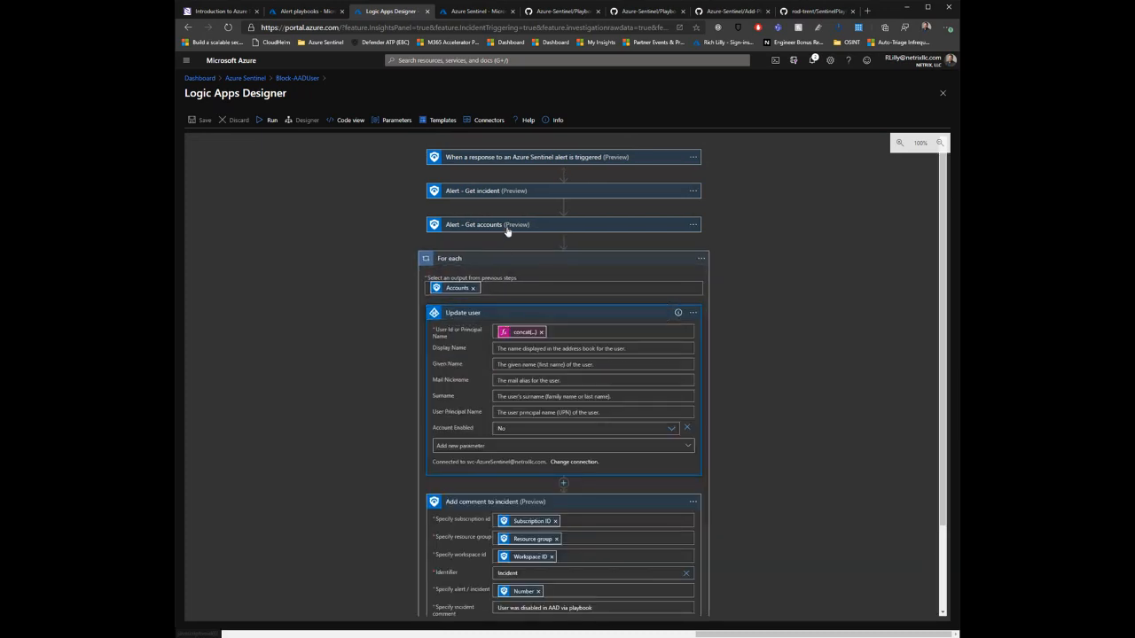
left_click(507, 227)
left_click(505, 191)
left_click(509, 158)
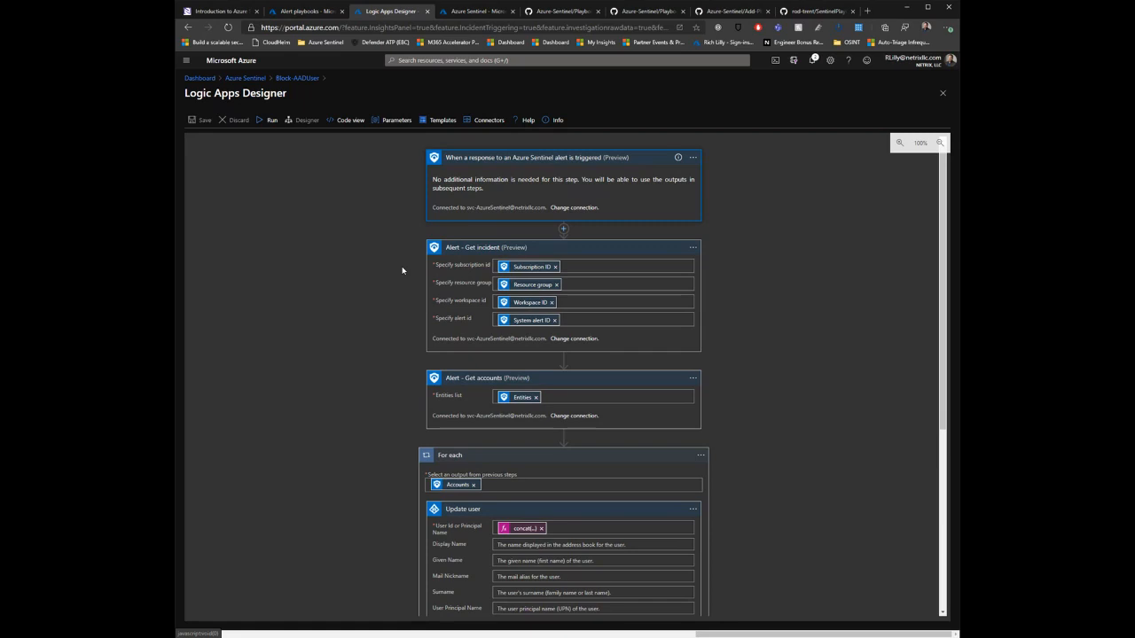
Step: Check the connections offered for the Sentinel alert trigger without changing them, and review the settings of the expanded actions
left_click(576, 209)
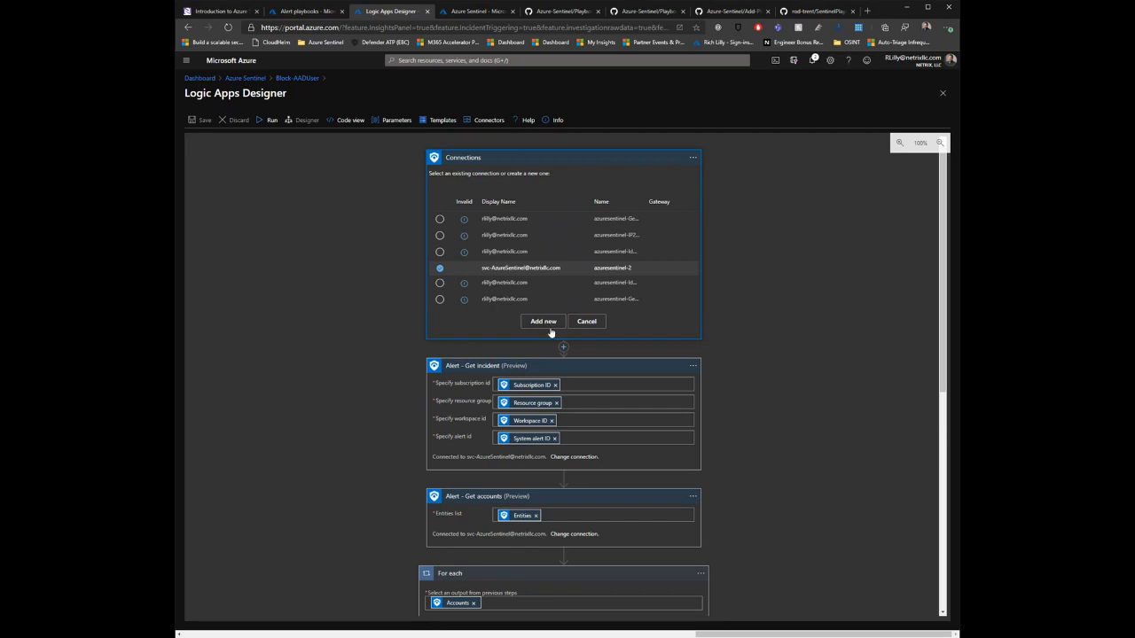
left_click(587, 322)
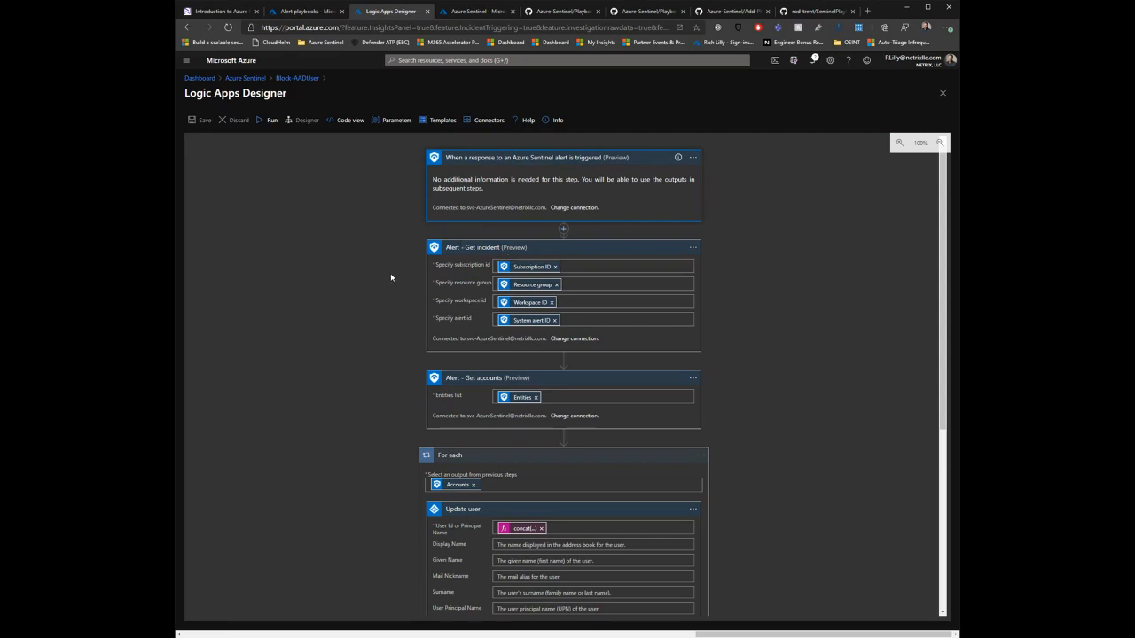
scroll(408, 222, "down", 2)
scroll(444, 248, "up", 1)
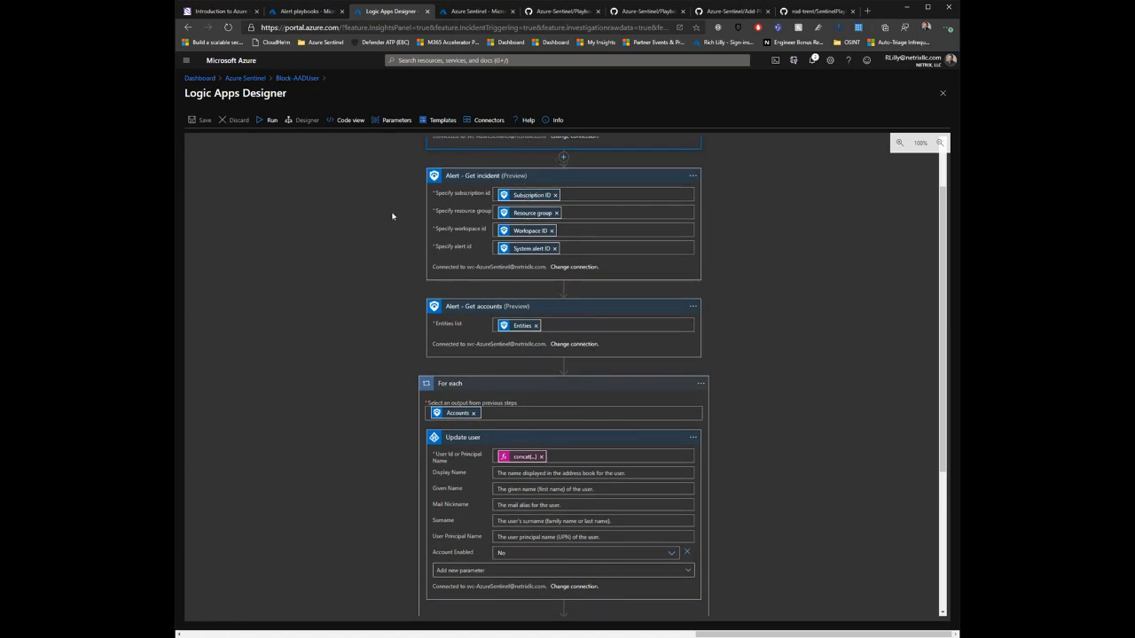
scroll(393, 216, "down", 1)
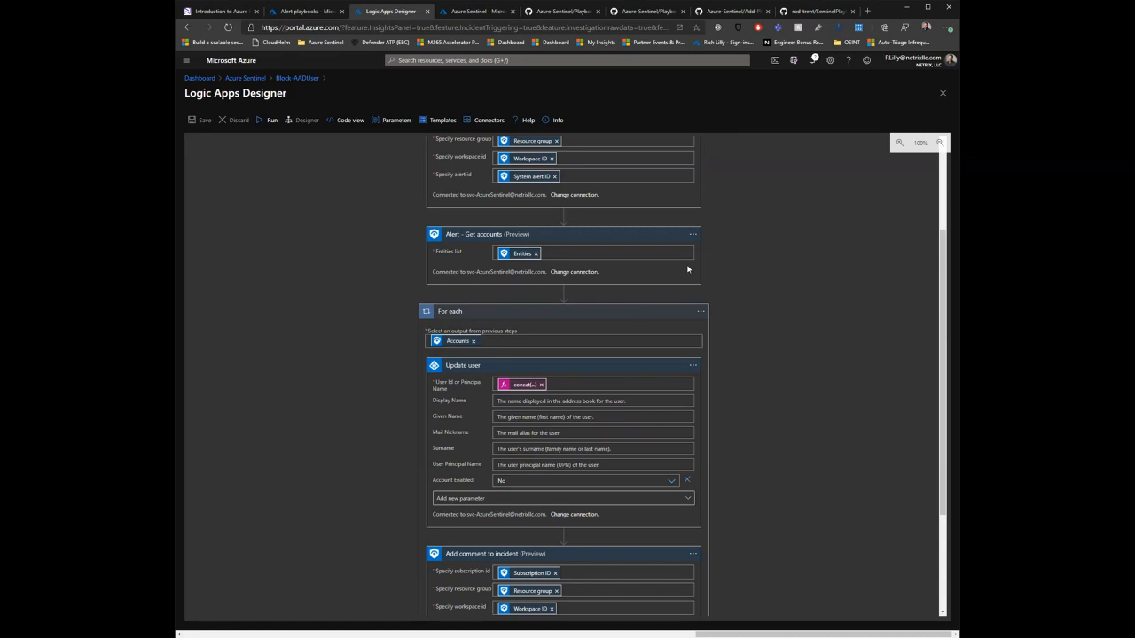
scroll(321, 271, "down", 3)
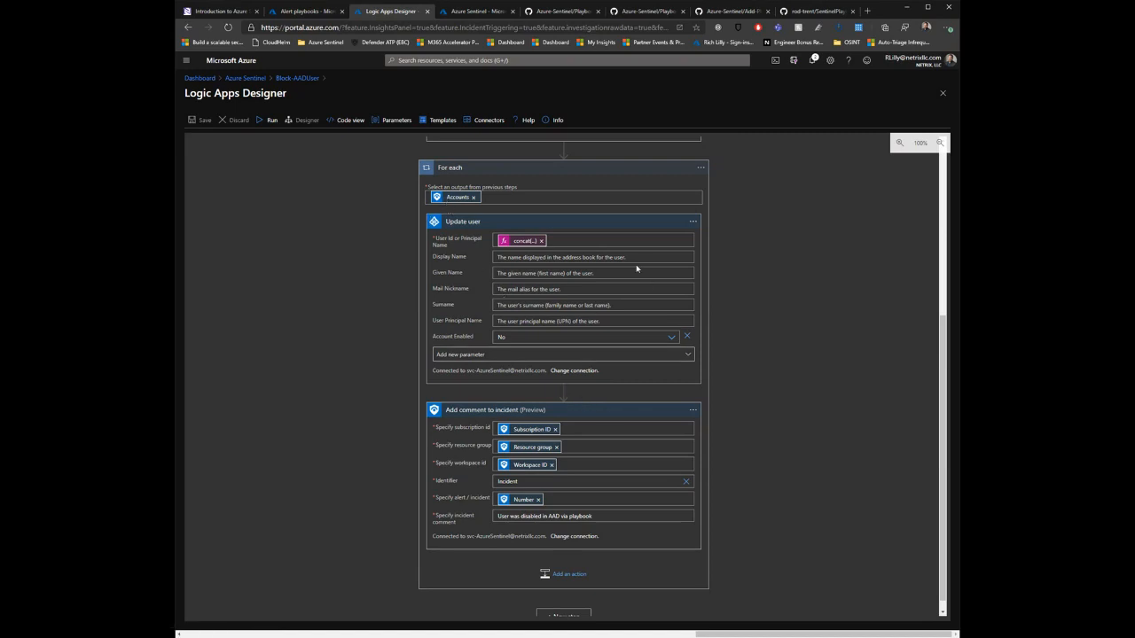
Step: Browse the Azure AD connector's actions for a new action between Update user and Add comment to incident, and discard the placeholder
left_click(563, 391)
left_click(568, 405)
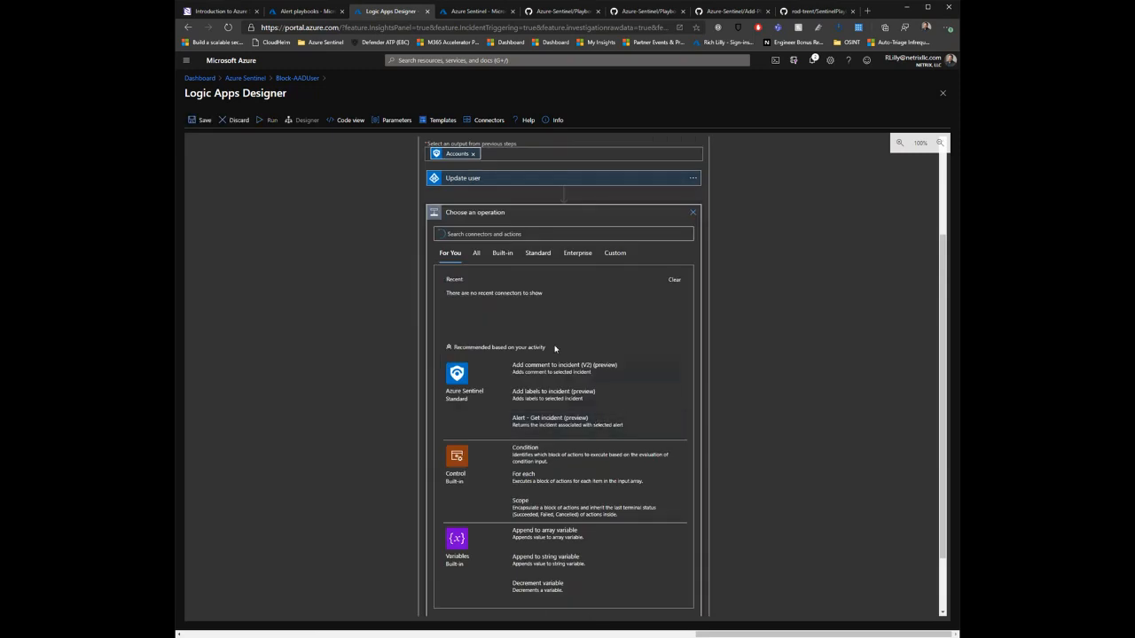
left_click(517, 238)
type("azure")
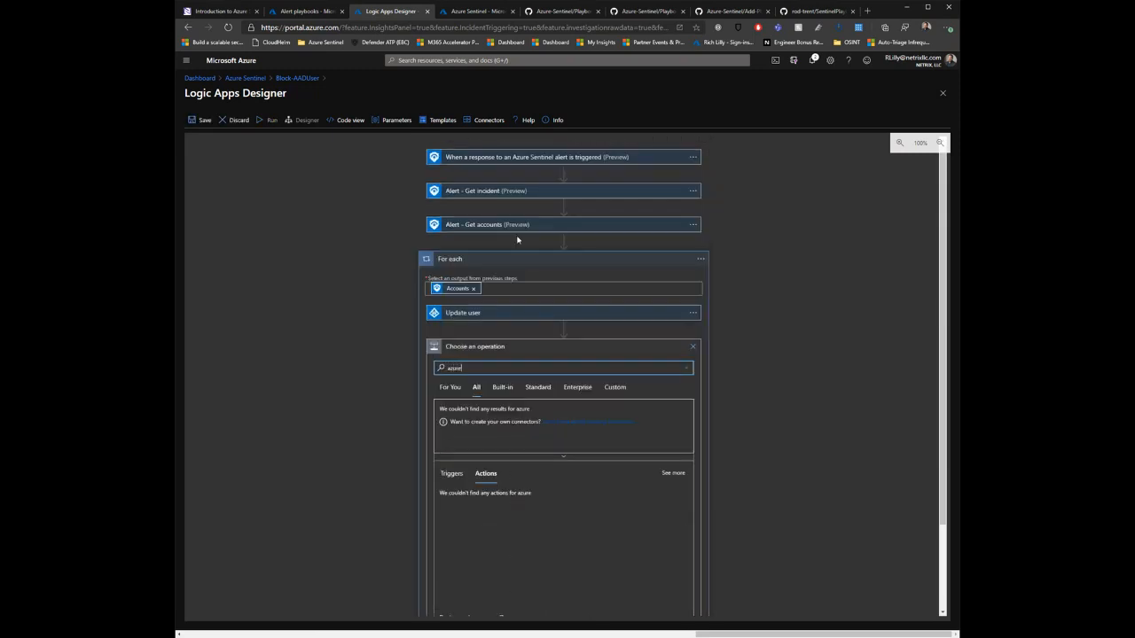
type(" ad")
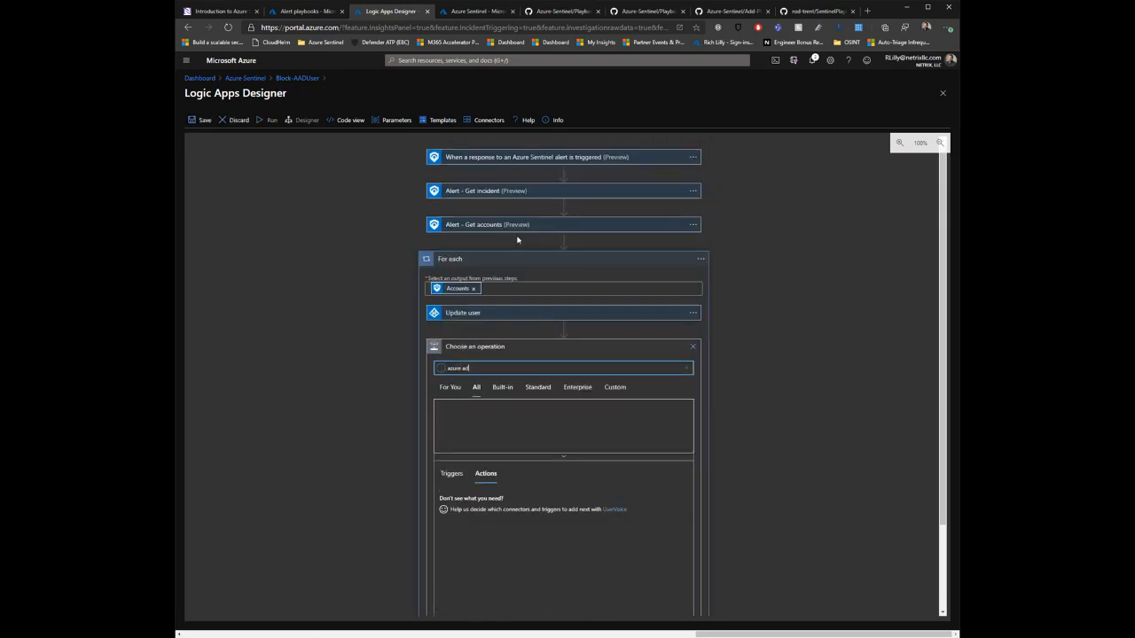
key("BackSpace")
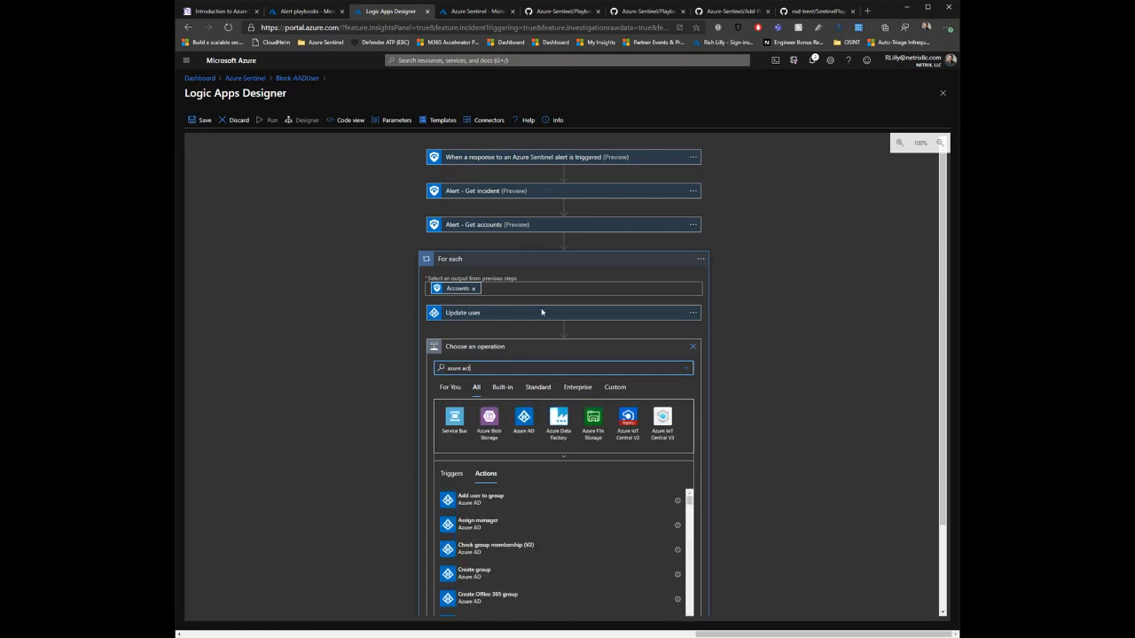
left_click(524, 418)
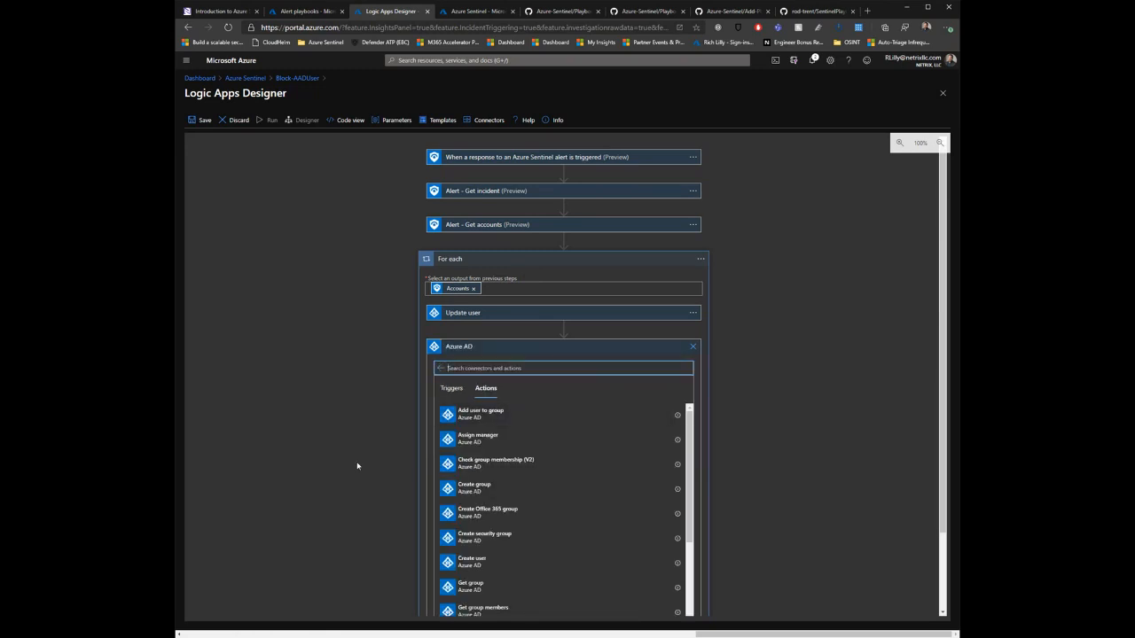
scroll(358, 466, "down", 1)
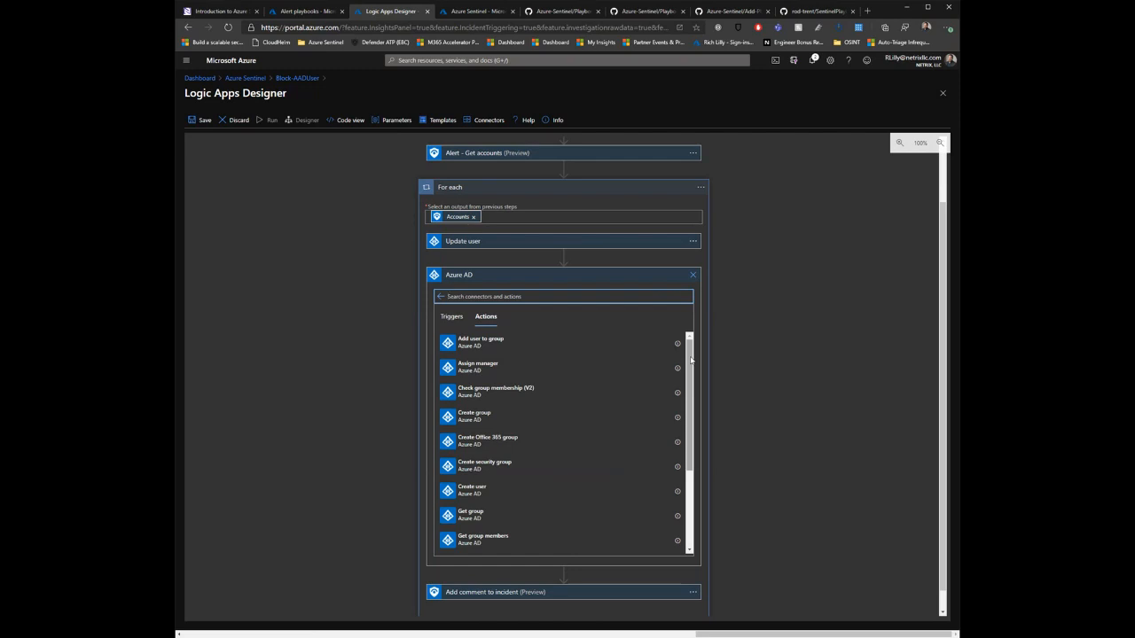
left_click_drag(691, 359, 697, 285)
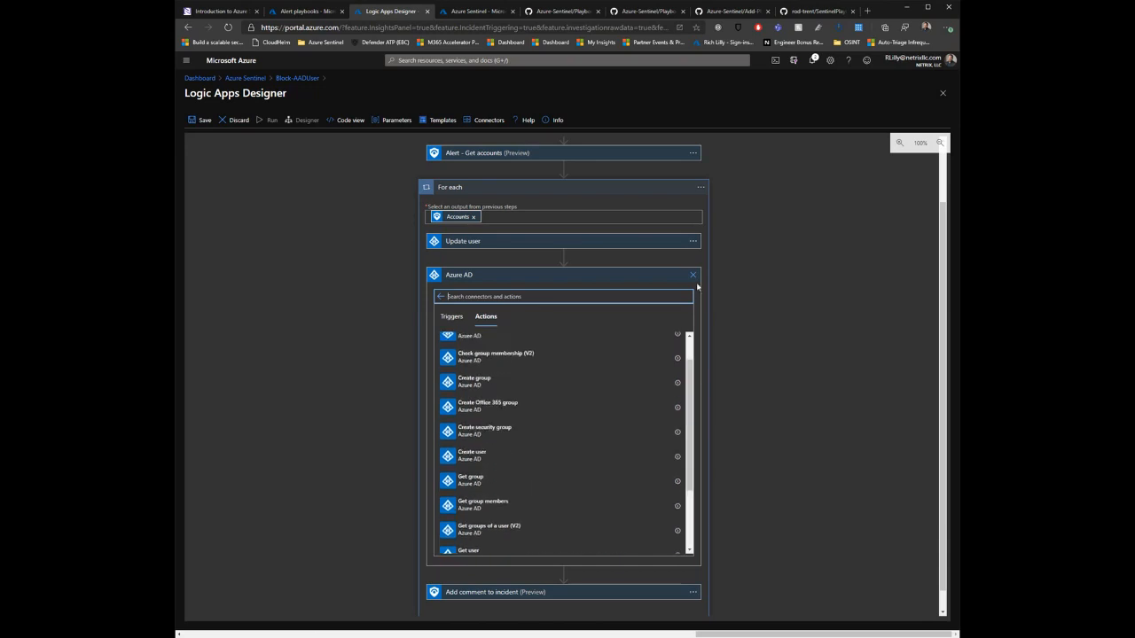
left_click(693, 275)
Step: Inspect the Update user action's Account Enabled setting, its additional parameters and the concat expression for User Id or Principal Name
left_click(502, 313)
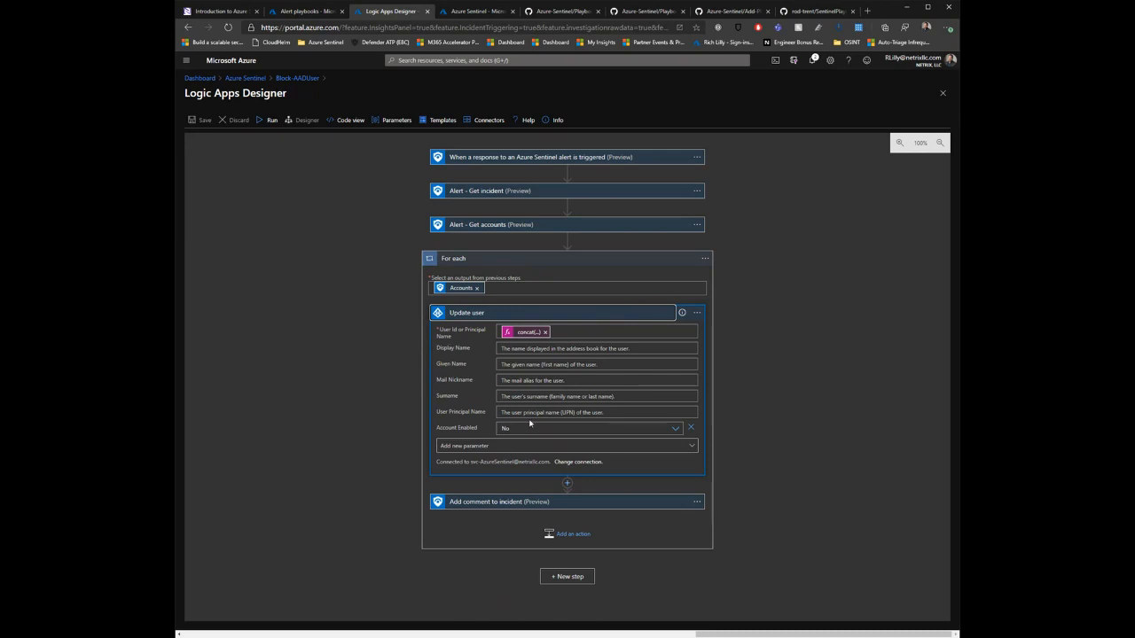
left_click_drag(437, 432, 470, 429)
left_click(478, 429)
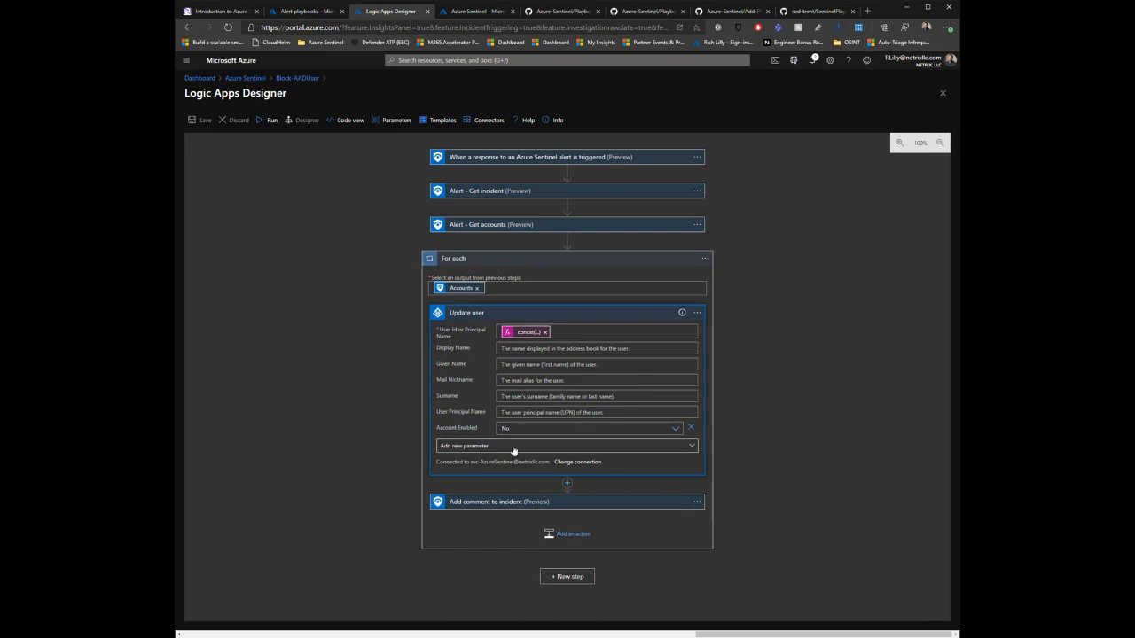
left_click(514, 446)
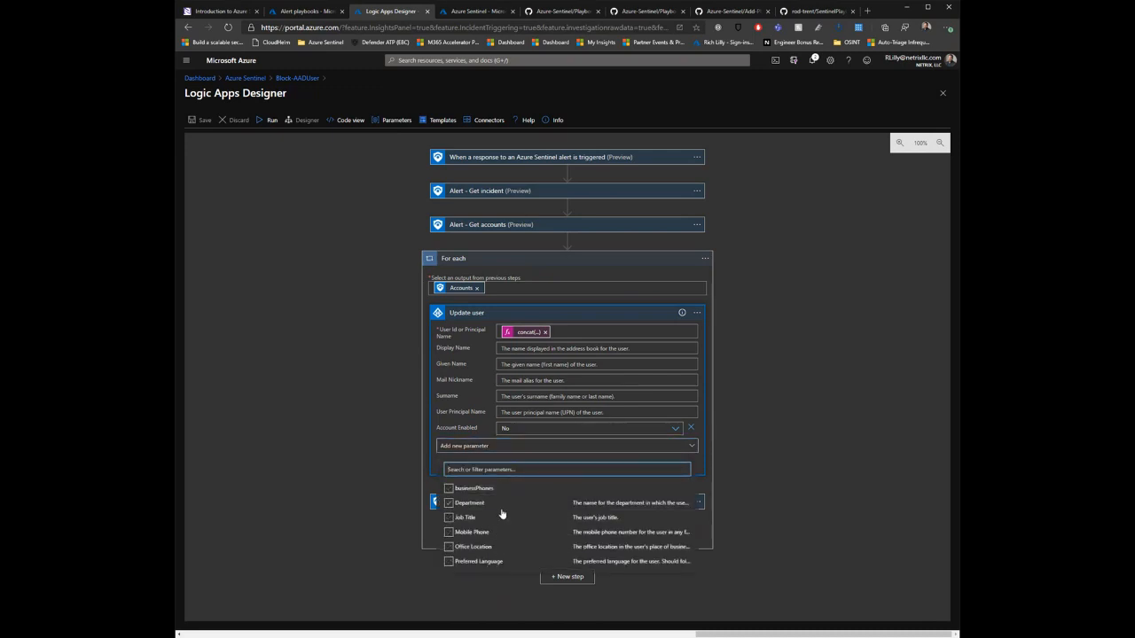
left_click(401, 452)
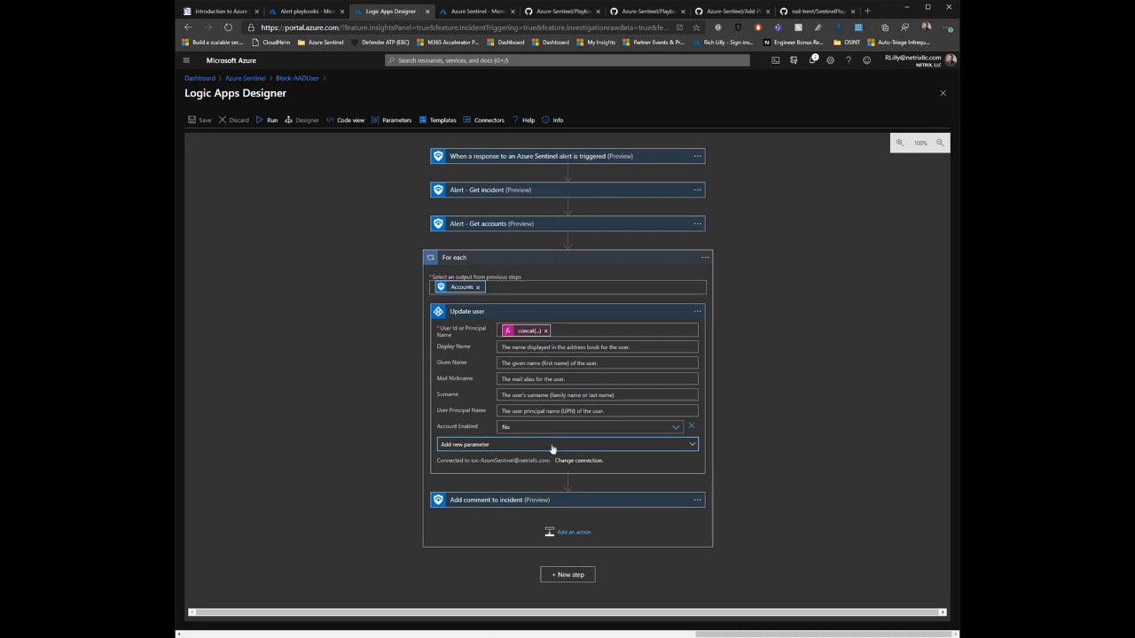
left_click(533, 332)
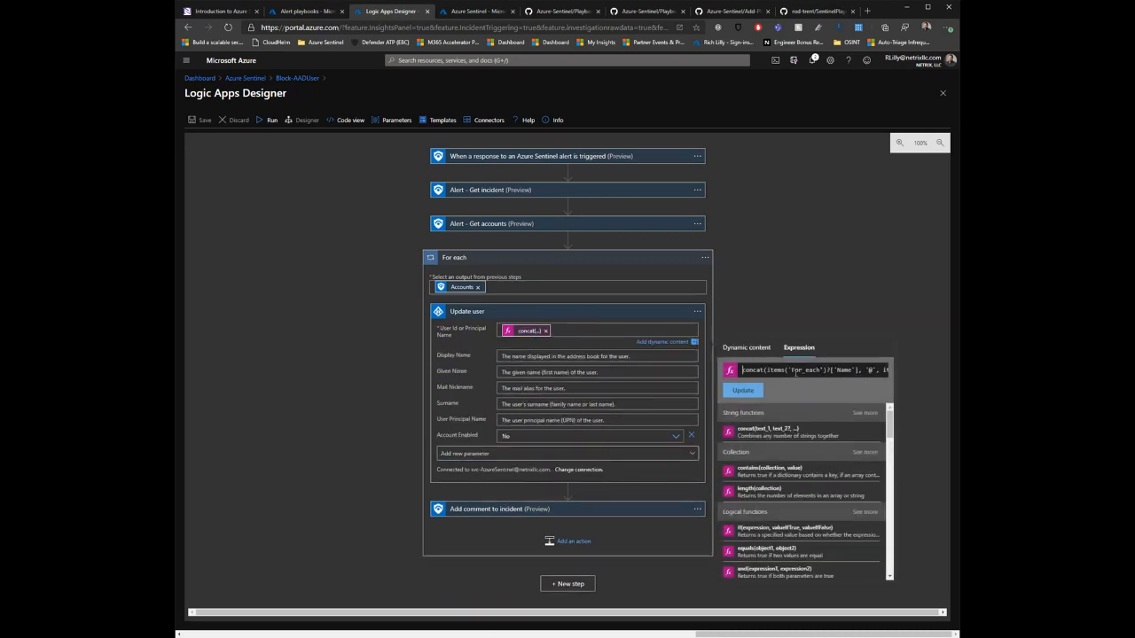
left_click_drag(796, 373, 882, 366)
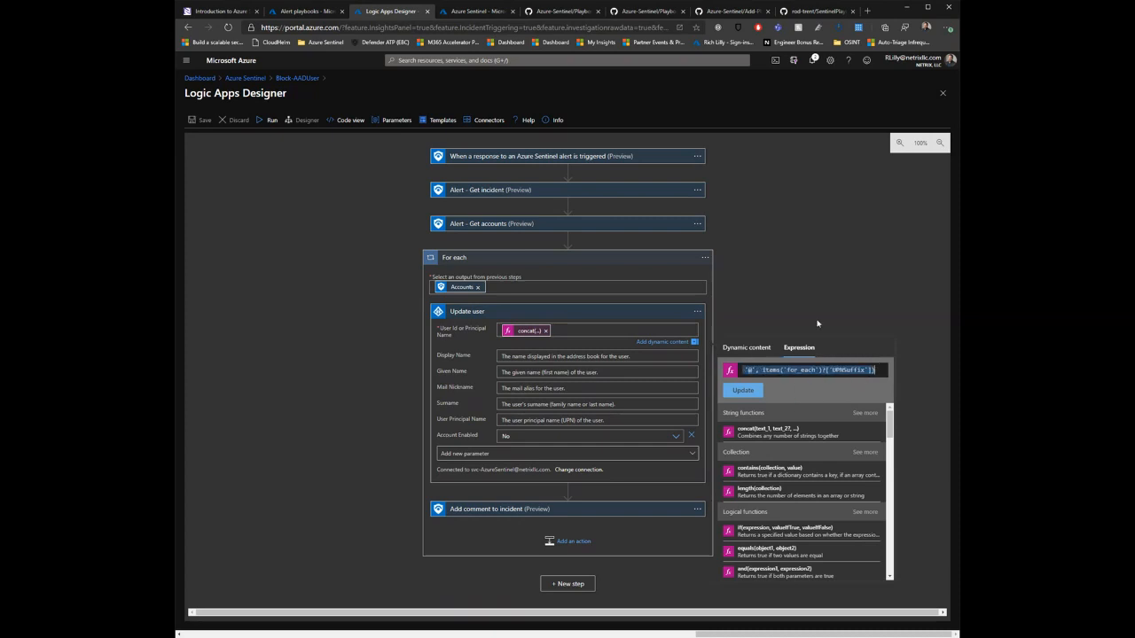
left_click(281, 322)
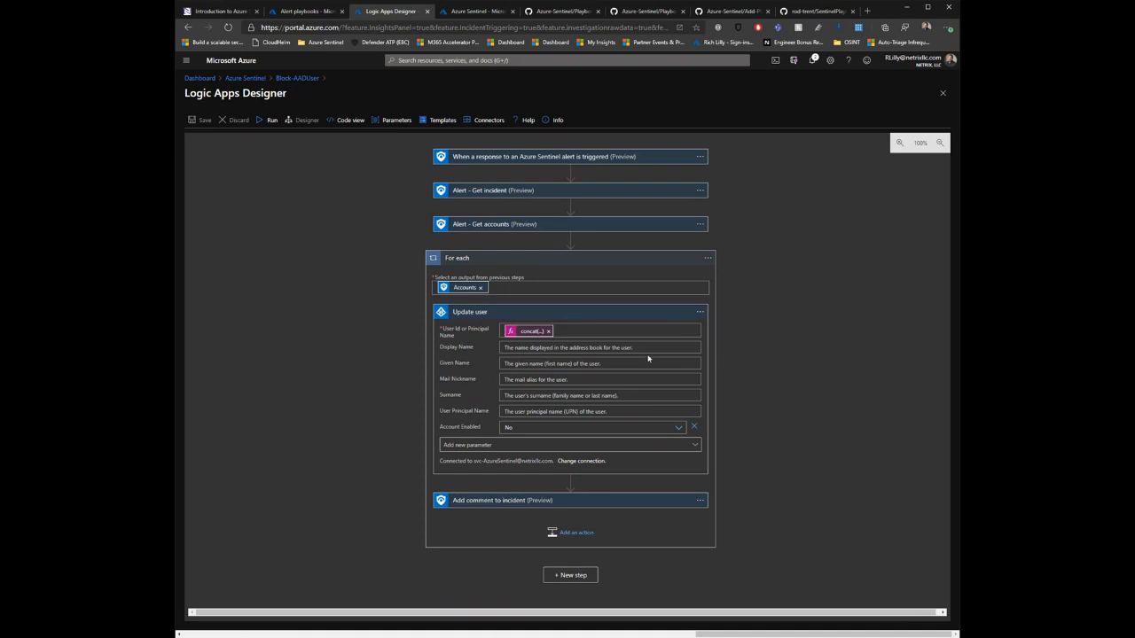
Step: Review the incident comment text in the Add comment to incident action, and collapse that action and Update user
left_click(522, 502)
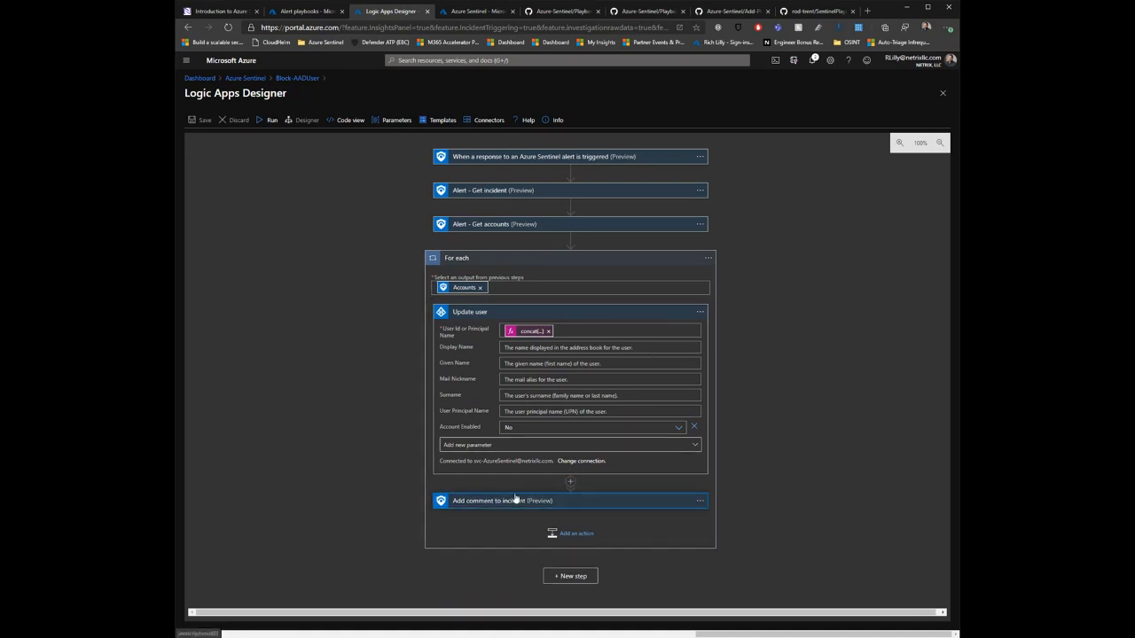
scroll(409, 419, "down", 2)
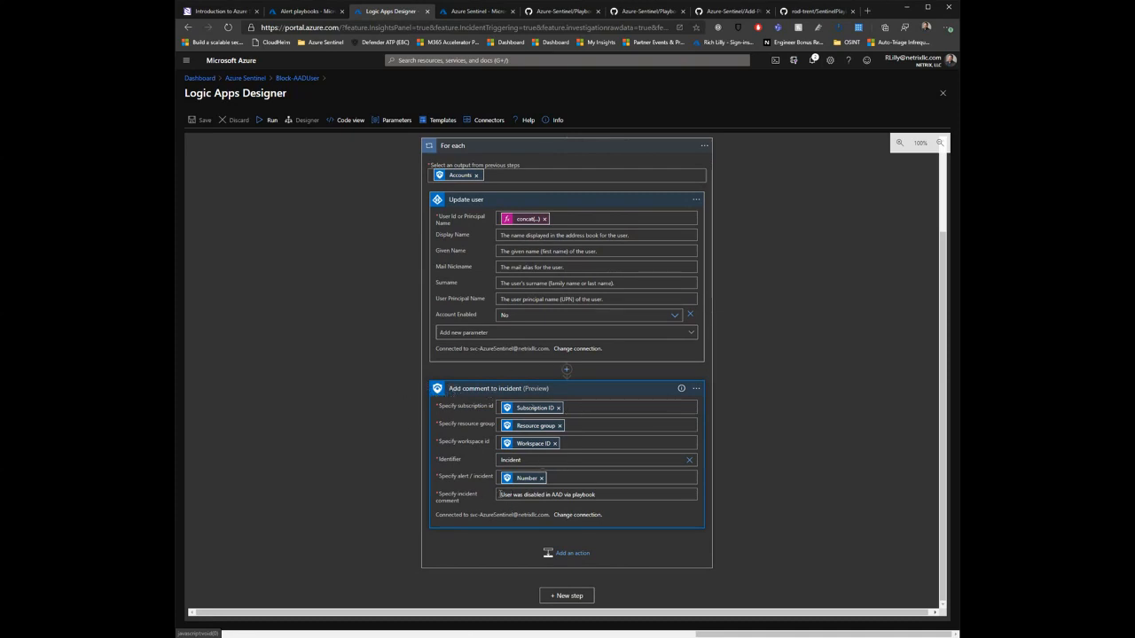
left_click_drag(594, 495, 475, 502)
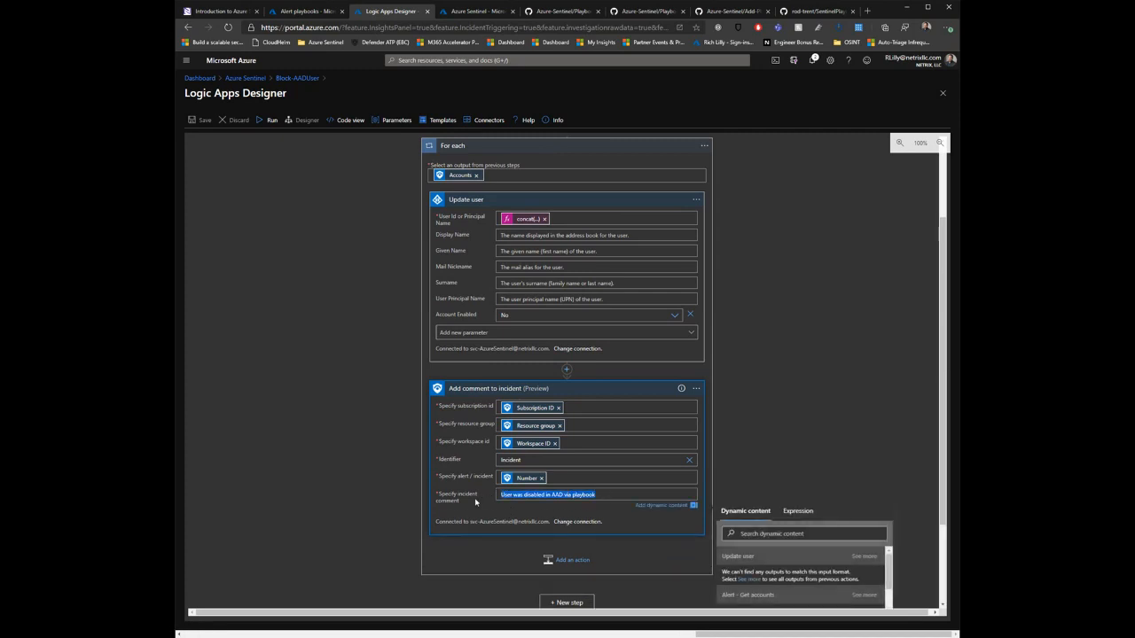
left_click(300, 329)
scroll(305, 326, "up", 3)
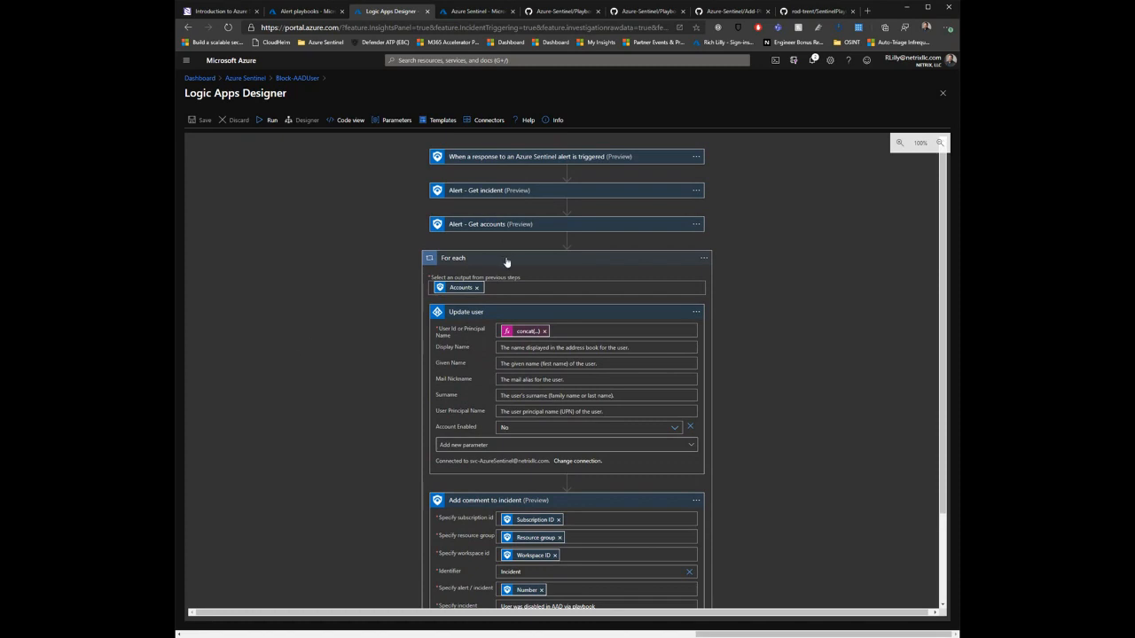
left_click(487, 312)
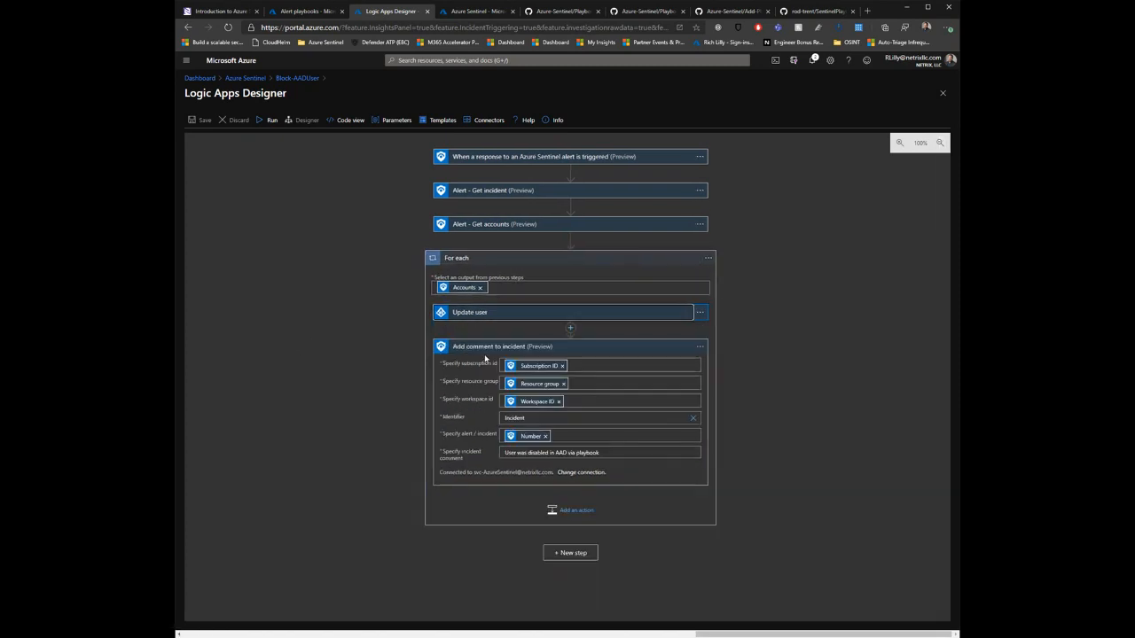
left_click(490, 347)
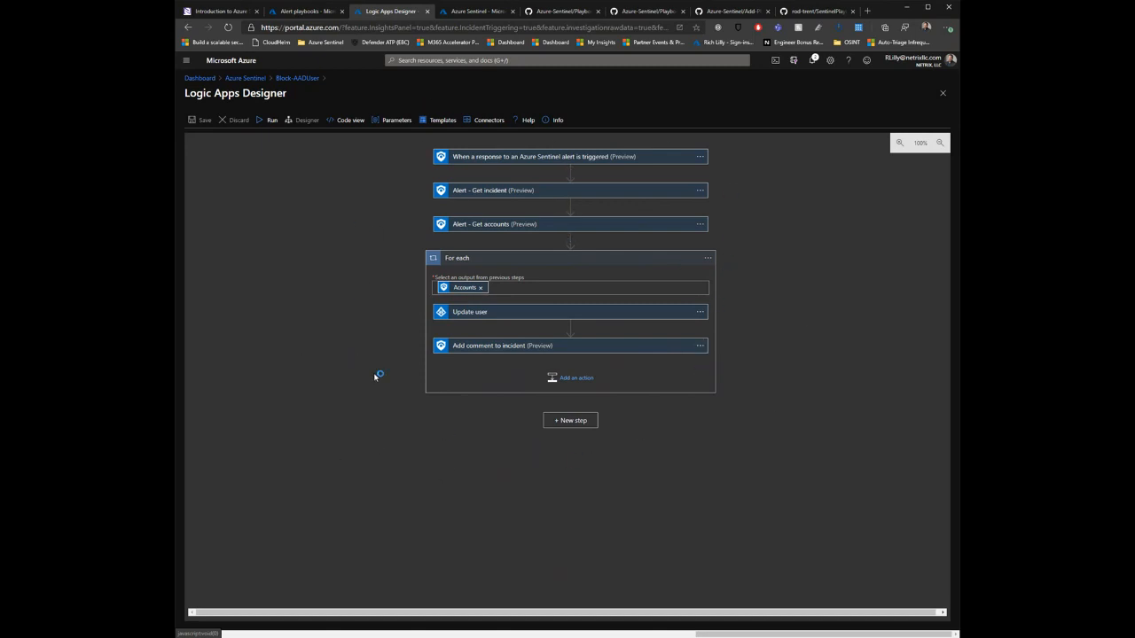
Step: Open the playbooks for the alert in the "Authentication failed during strong authentication request" incident and search them for "block"
left_click(306, 11)
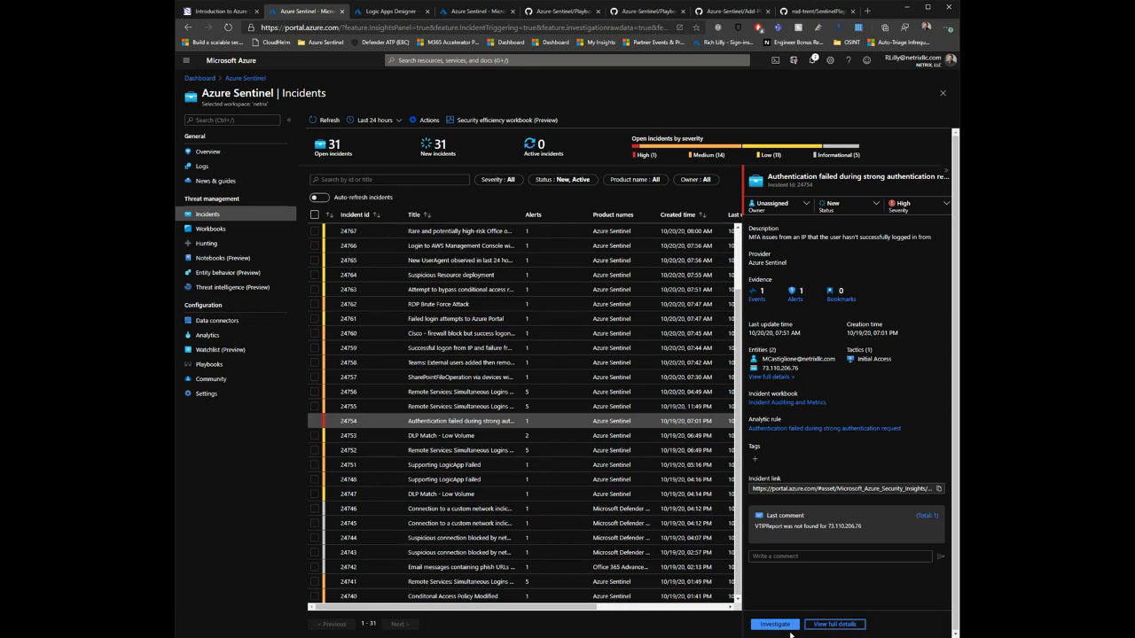
left_click(832, 627)
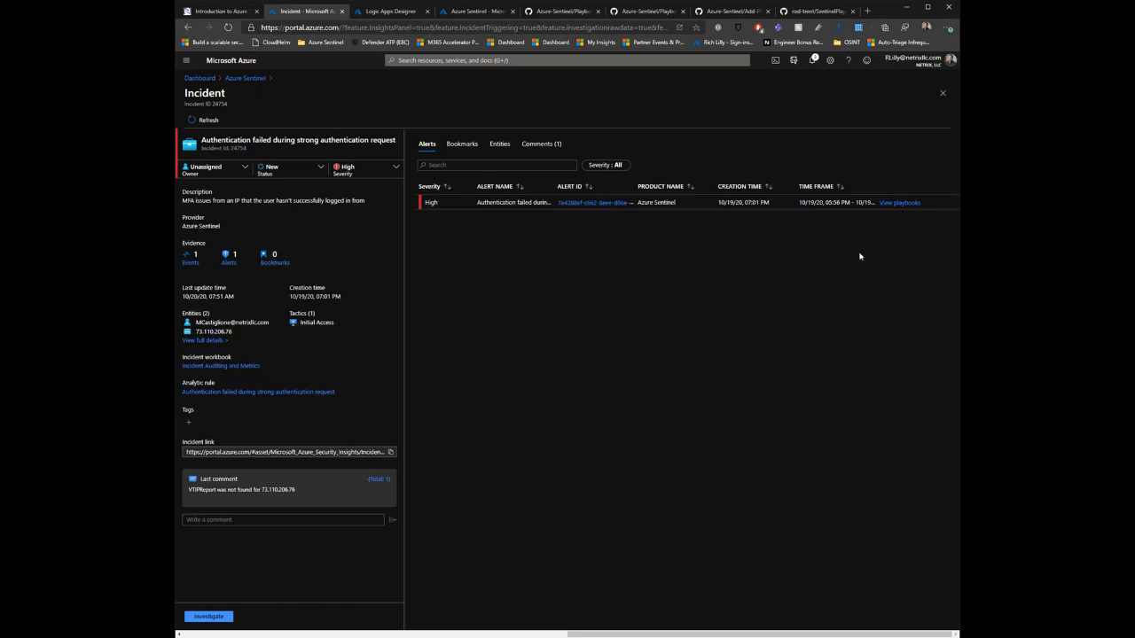
left_click(896, 203)
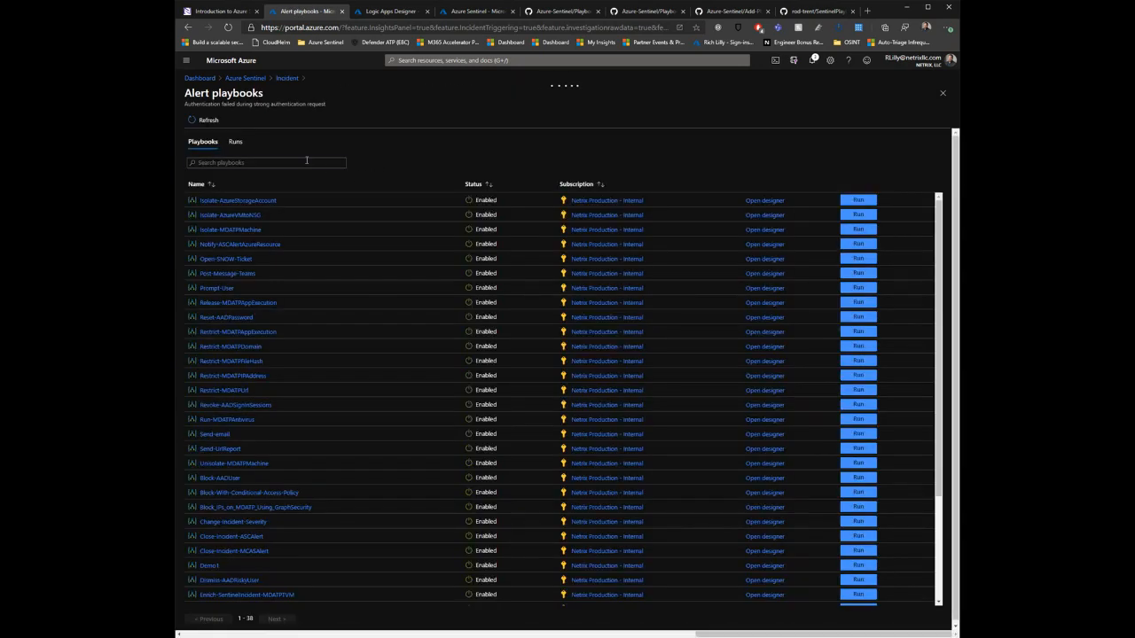
left_click(306, 161)
type("block")
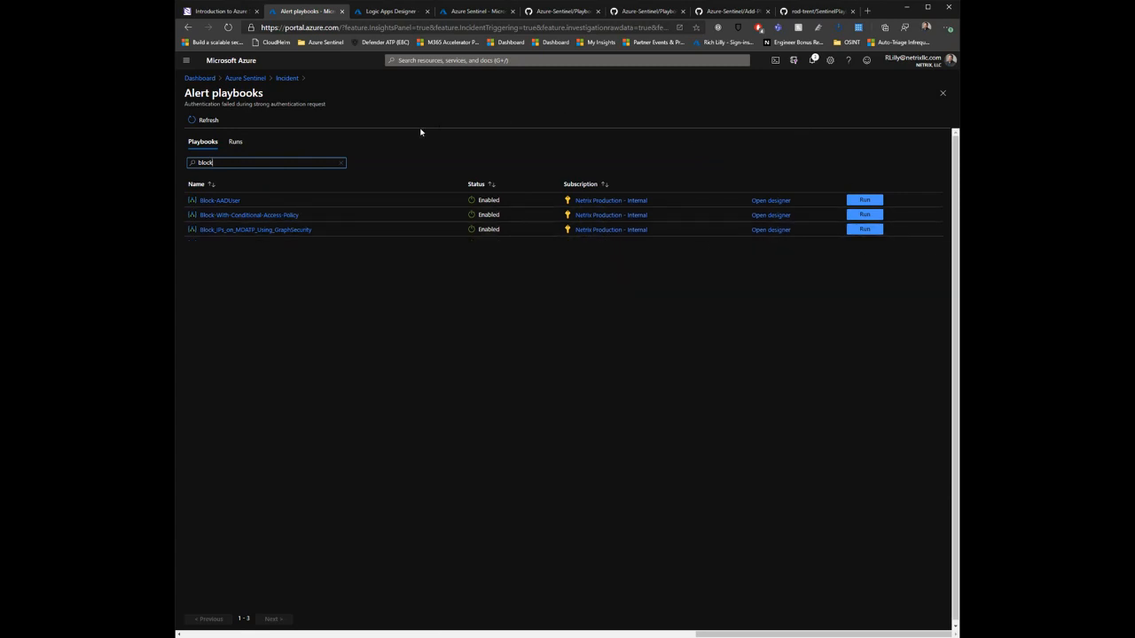
Step: Open the Login from Nigeria analytics rule for editing and proceed to its rule logic settings
left_click(256, 80)
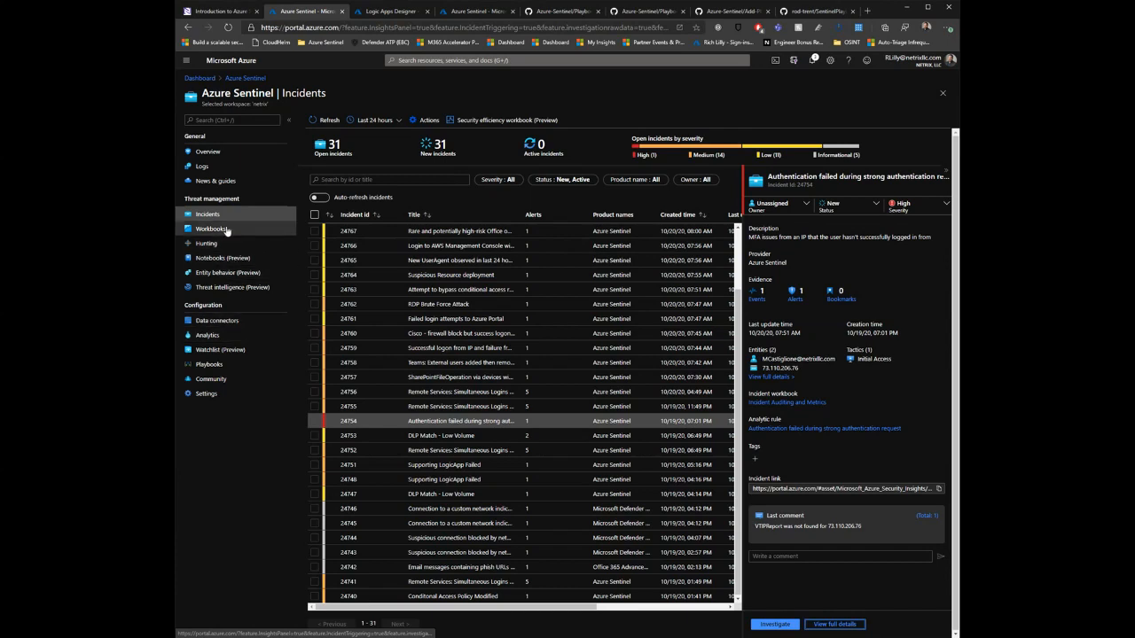
left_click(217, 335)
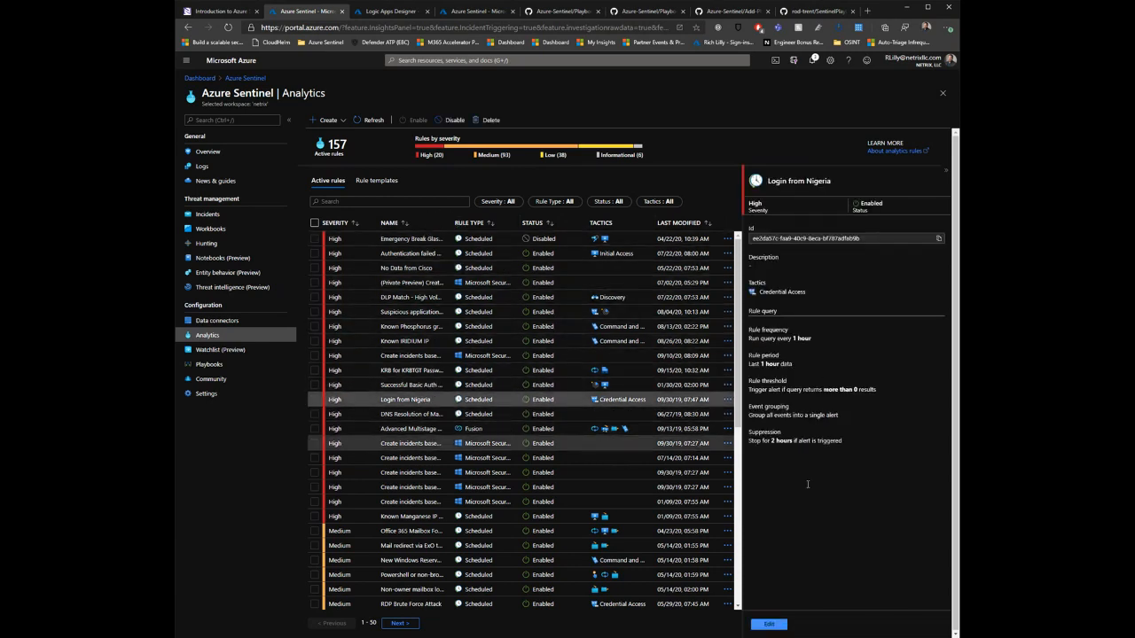
left_click(779, 625)
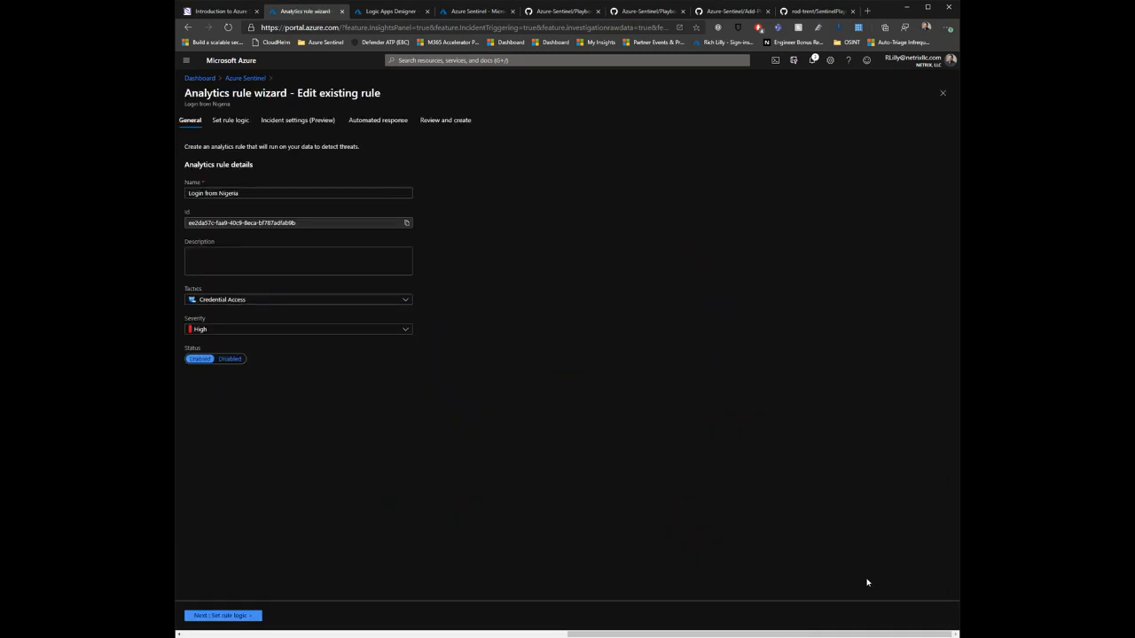
left_click(252, 615)
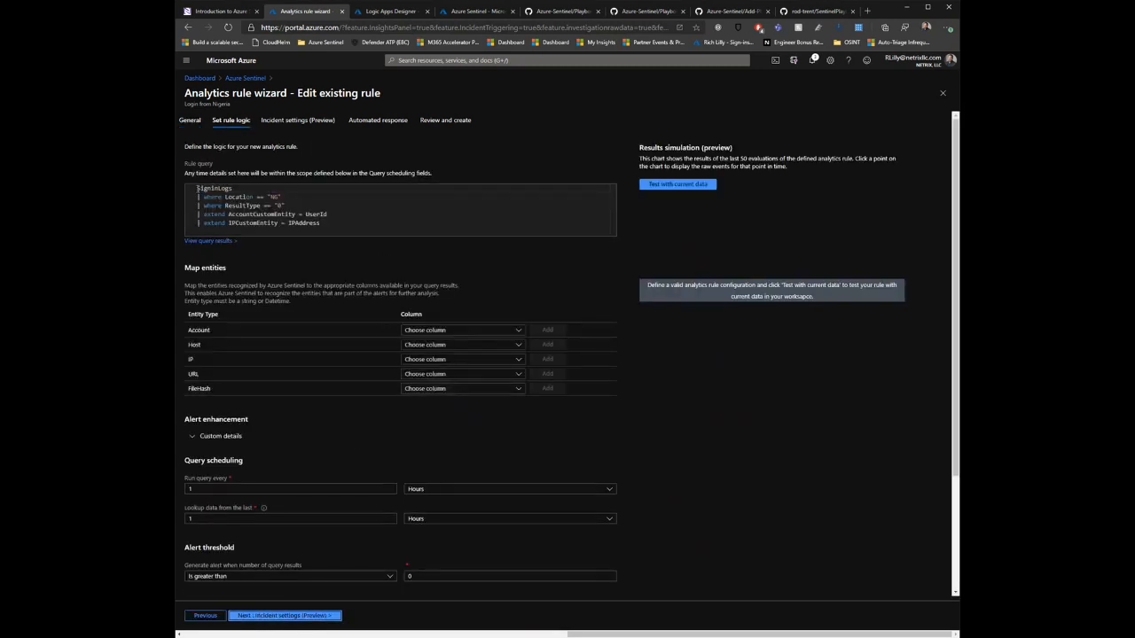
Step: Review the rule query's location and result filters, its account and IP entity lines, and the query scheduling and alert threshold
left_click(241, 189)
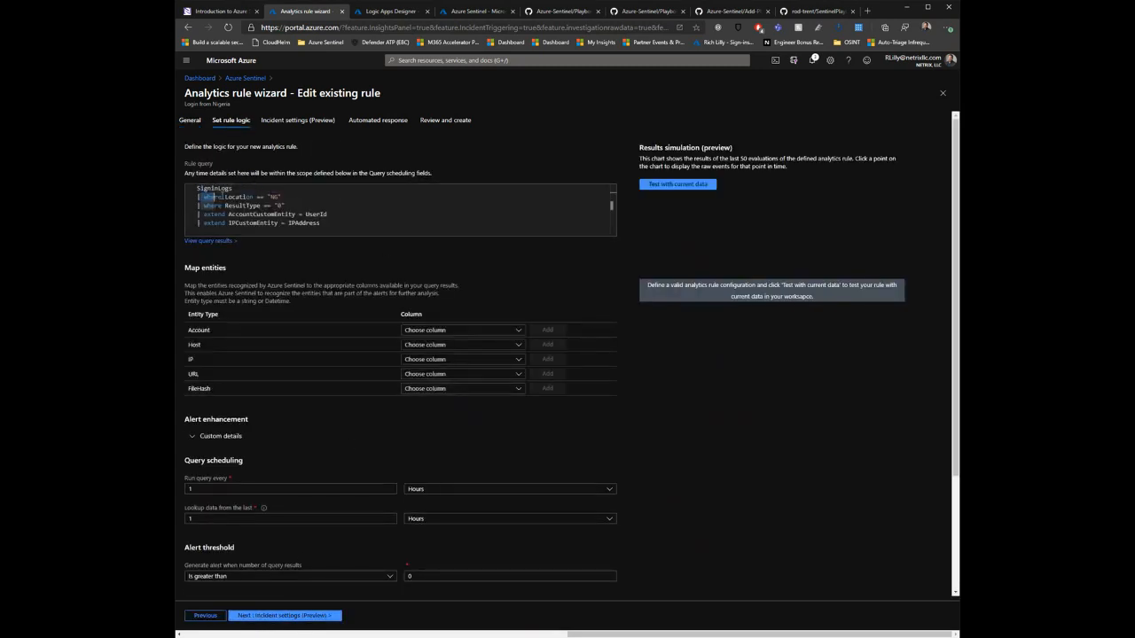
mouse_move(200, 197)
left_mouse_down()
mouse_move(282, 197)
mouse_move(190, 208)
left_mouse_up()
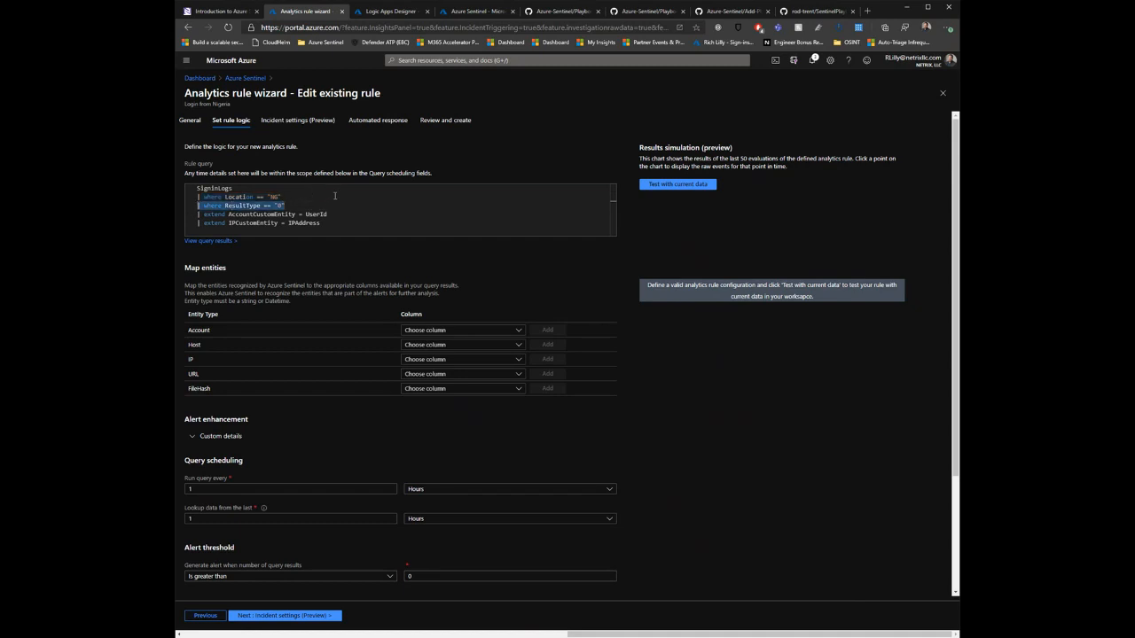
left_click_drag(324, 224, 194, 217)
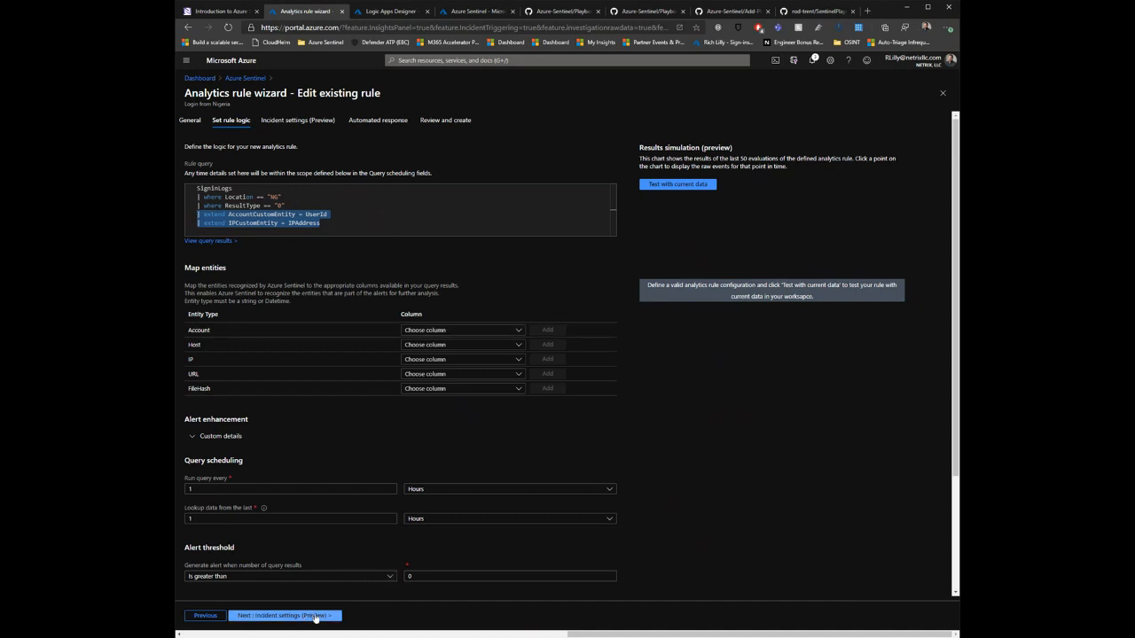
left_click(343, 492)
left_click(342, 520)
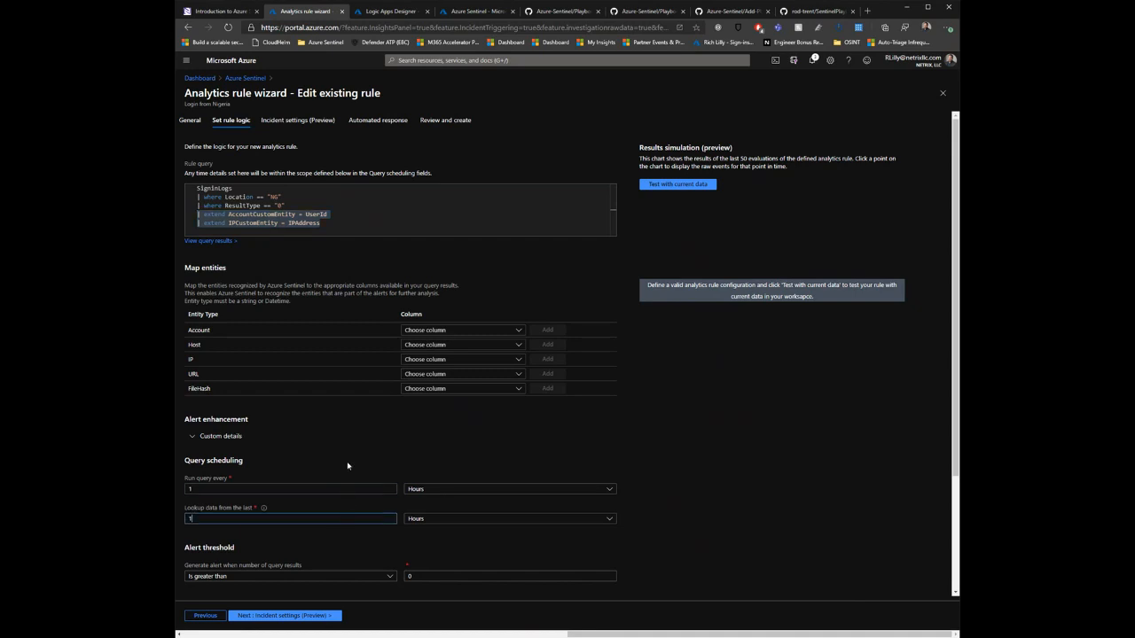
key("Tab")
key("Tab")
key("Tab")
Step: Proceed to the rule's automated response settings, filter the playbooks by "block", and select Block-AADUser to run automatically
left_click(296, 616)
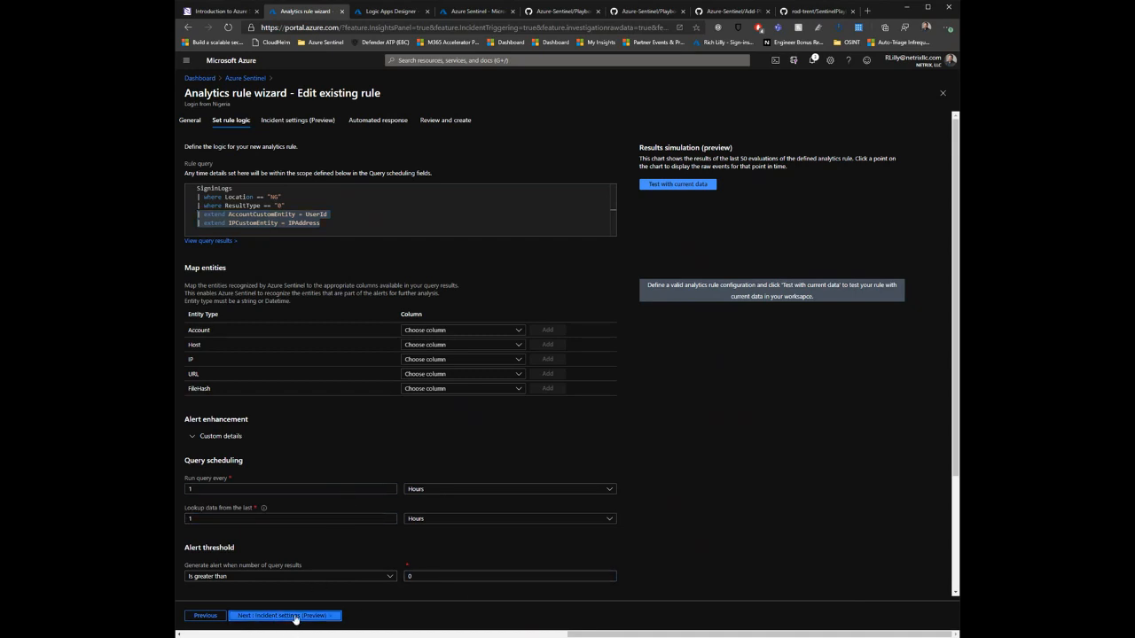
left_click(296, 615)
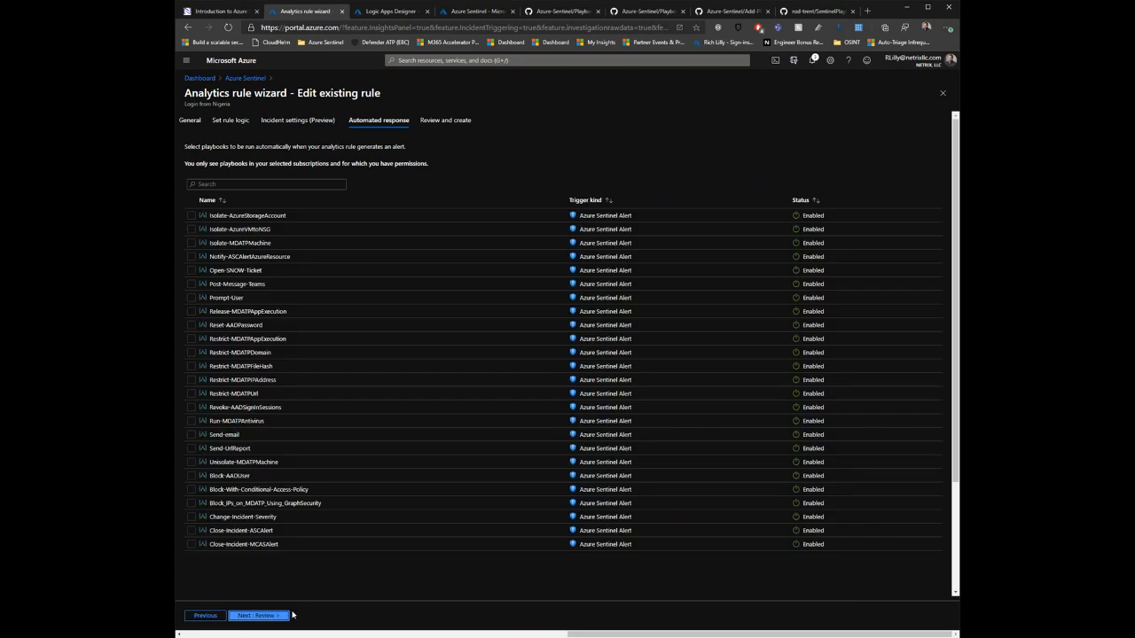
left_click(327, 184)
type("block")
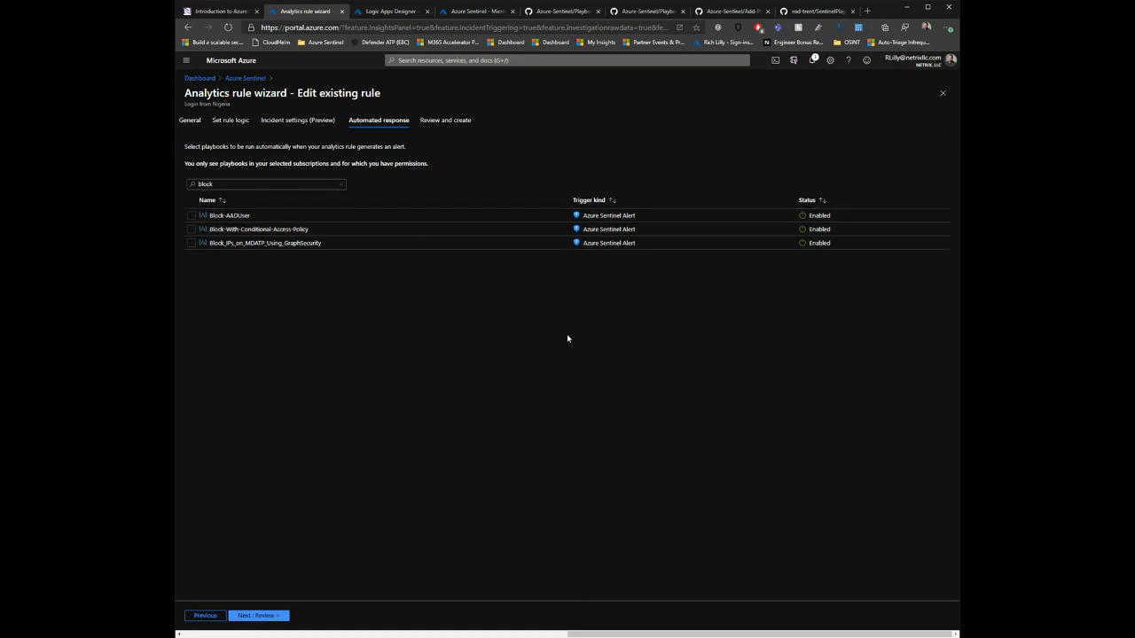
left_click(192, 216)
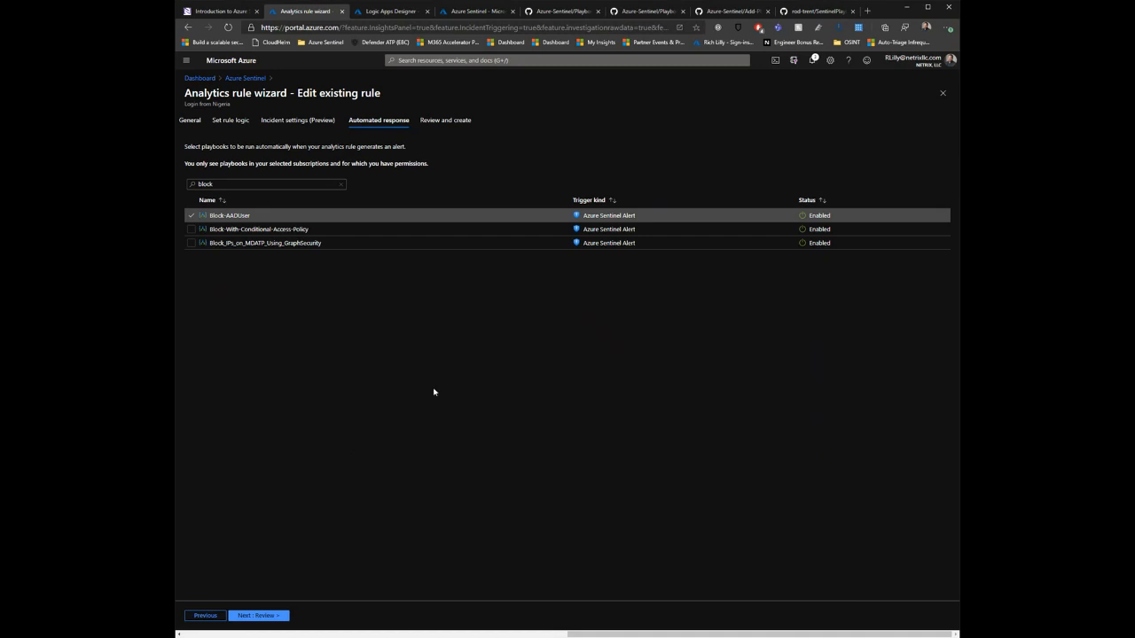
Step: Switch to the Azure-Sentinel GitHub repository and open the Dismiss-AADRiskyUser folder from its Playbooks list
left_click(398, 12)
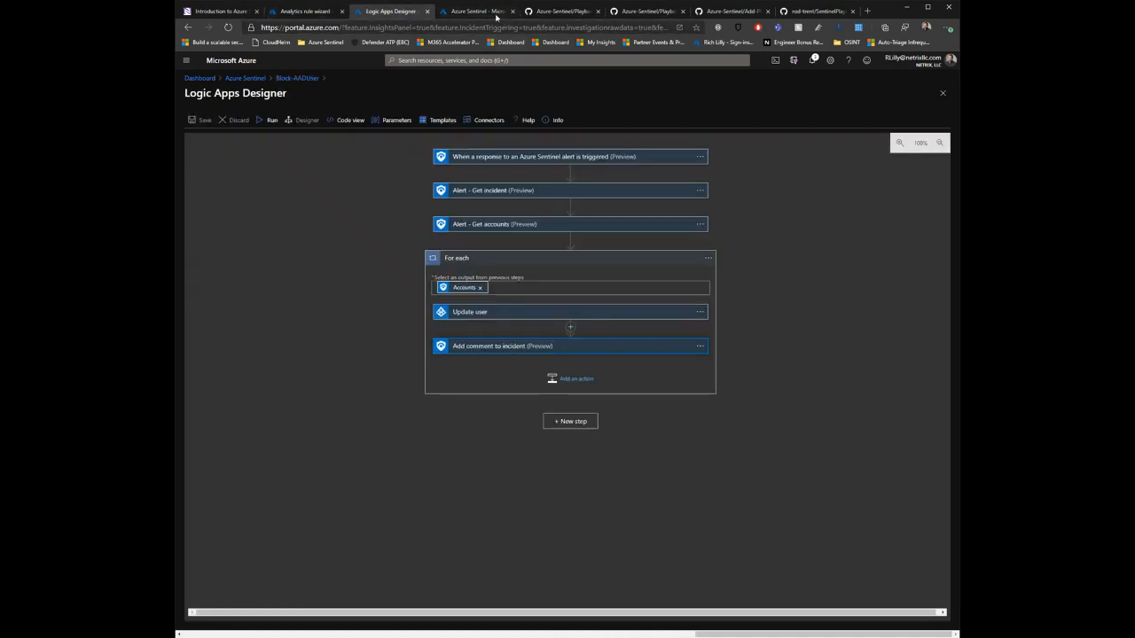
left_click(497, 13)
left_click(559, 12)
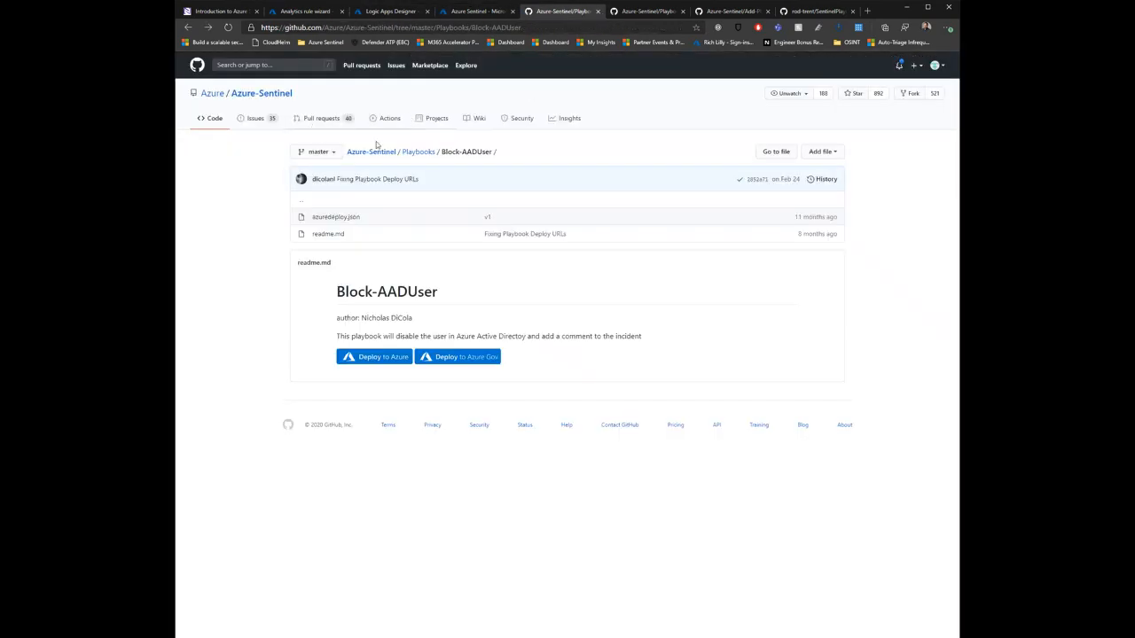
left_click(415, 153)
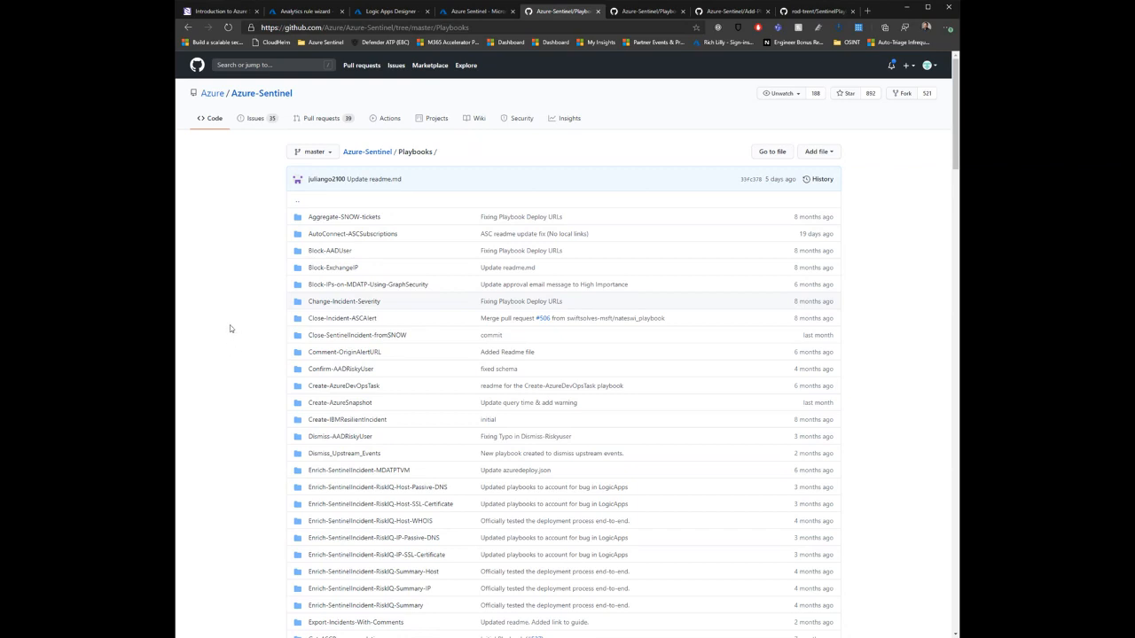
scroll(233, 306, "down", 1)
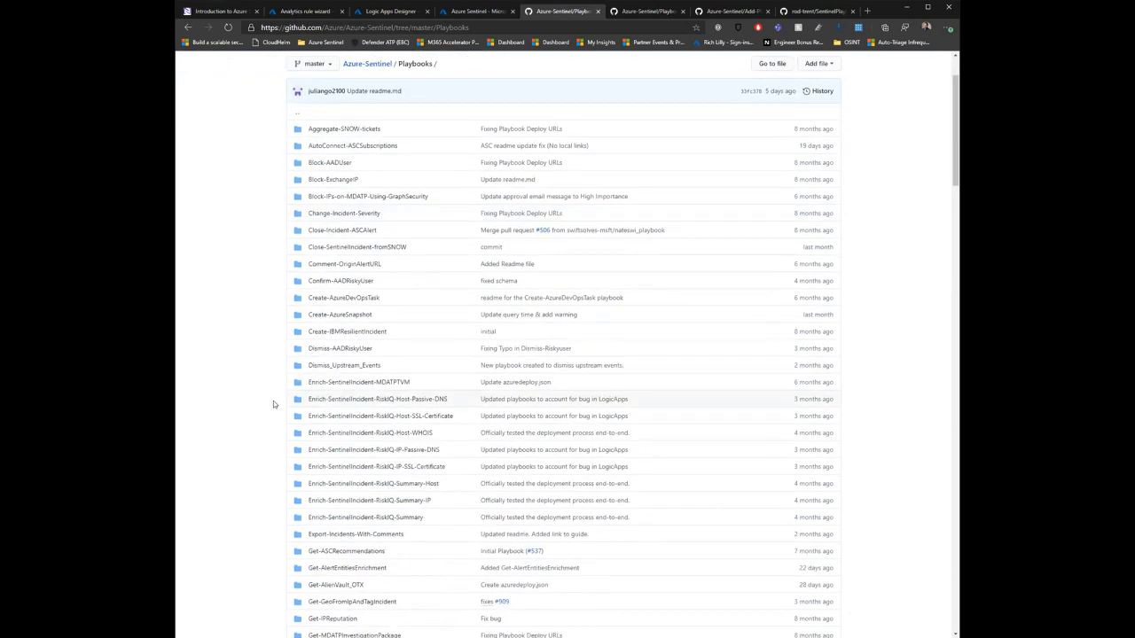
left_click(359, 351)
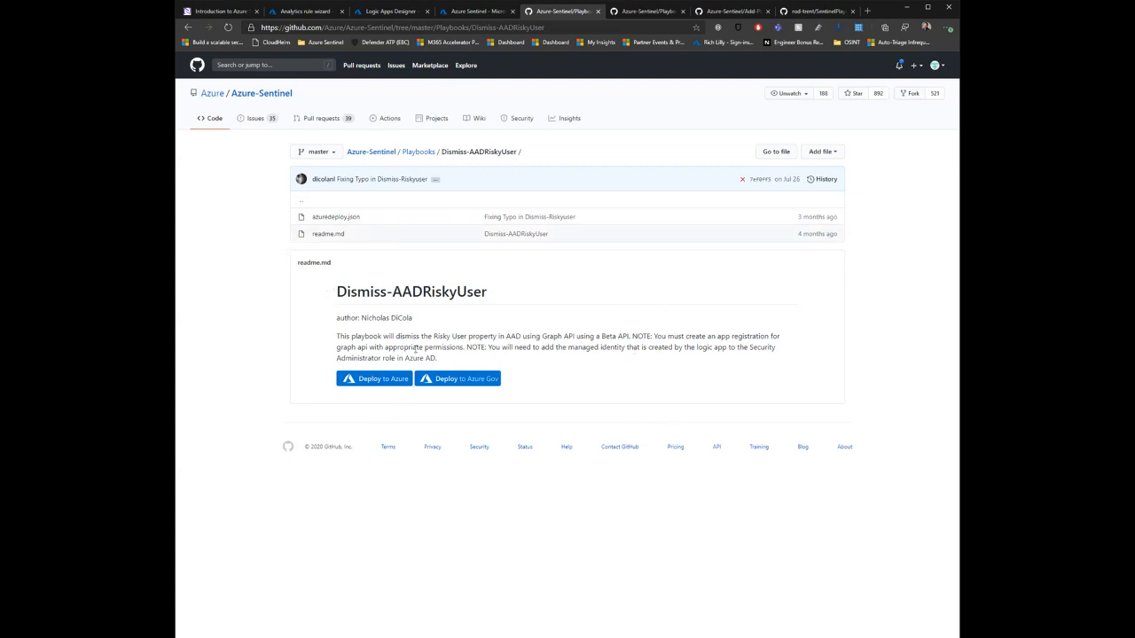
Step: Review the Dismiss-AADRiskyUser readme, highlighting its purpose and the note about adding the managed identity to the Security Administrator role
left_click_drag(379, 336, 625, 337)
right_click(625, 338)
key("Escape")
left_click(563, 337)
left_click_drag(503, 347, 754, 351)
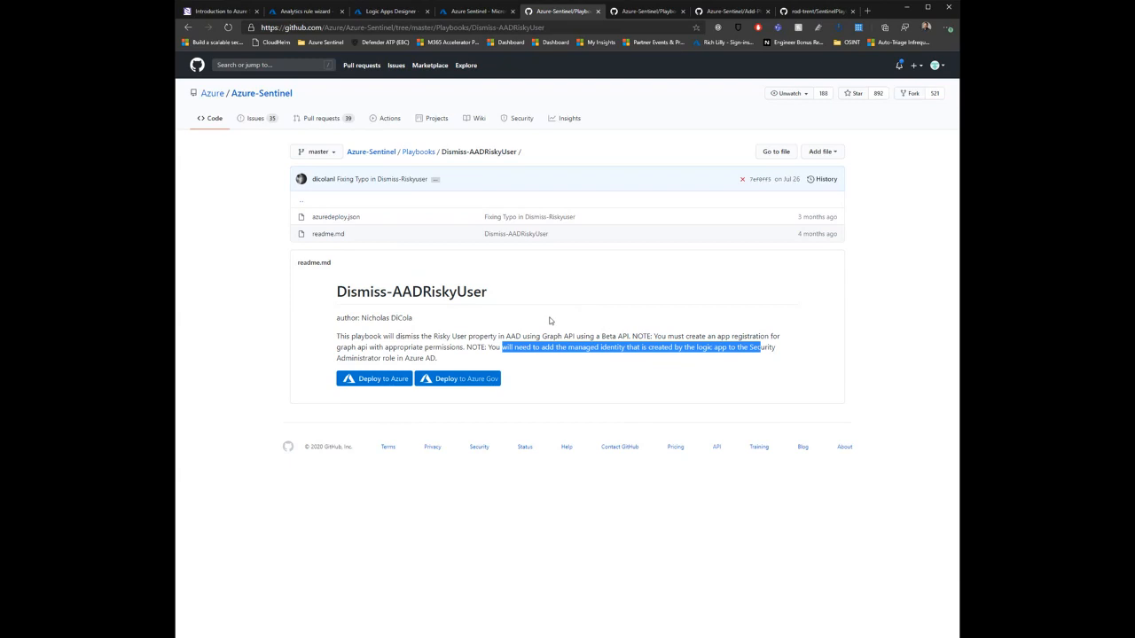
left_click(509, 366)
left_click_drag(509, 363, 487, 348)
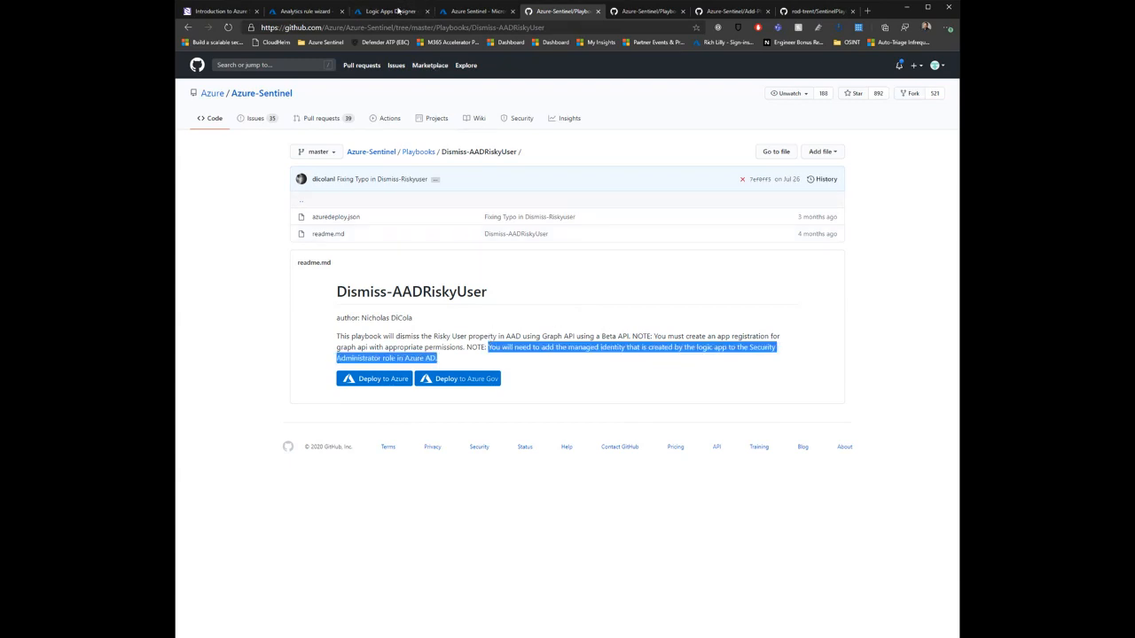
Step: Copy the Dismiss-AADRiskyUser title, search the Azure Sentinel playbooks for it, and open the matching playbook
left_click_drag(493, 296, 332, 294)
key("ctrl+c")
left_click(325, 12)
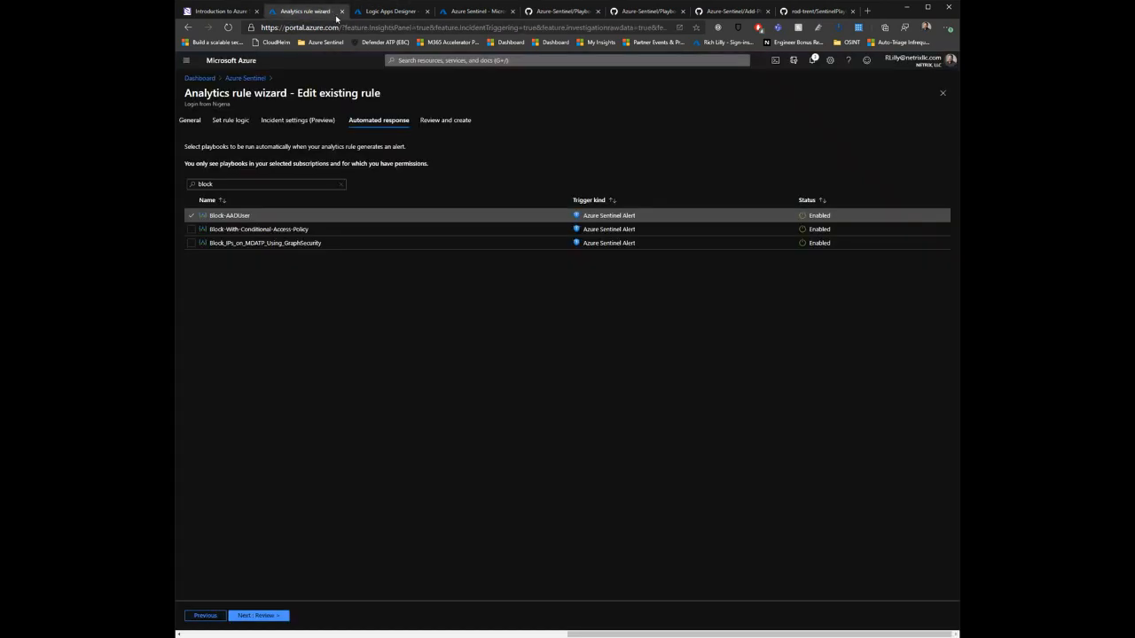
left_click(390, 11)
left_click(245, 78)
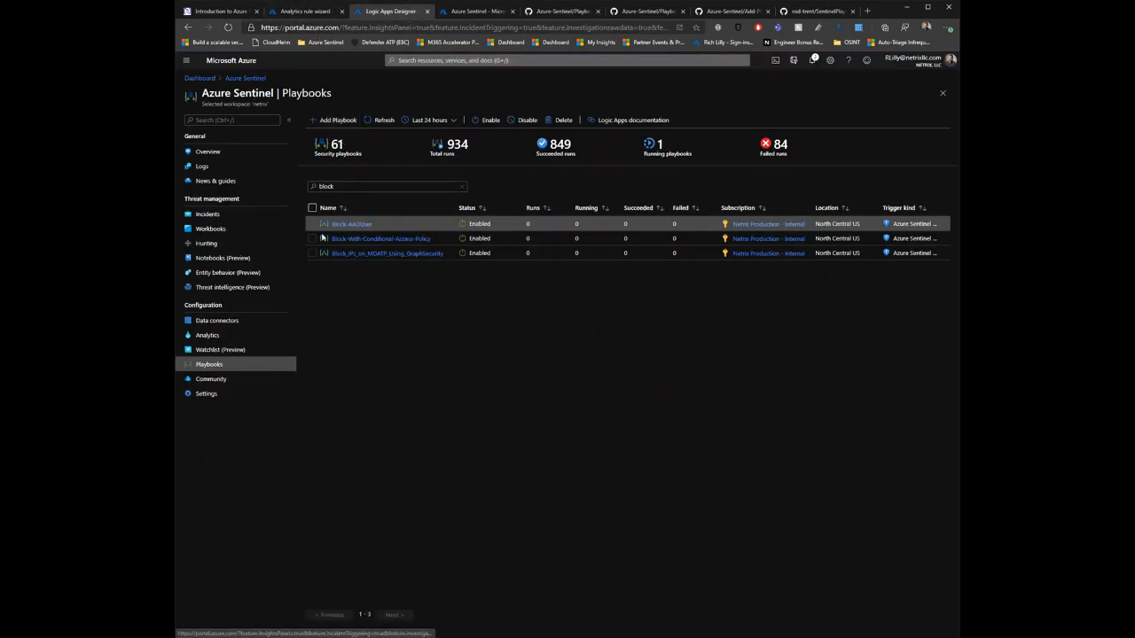
double_click(413, 187)
key("ctrl+v")
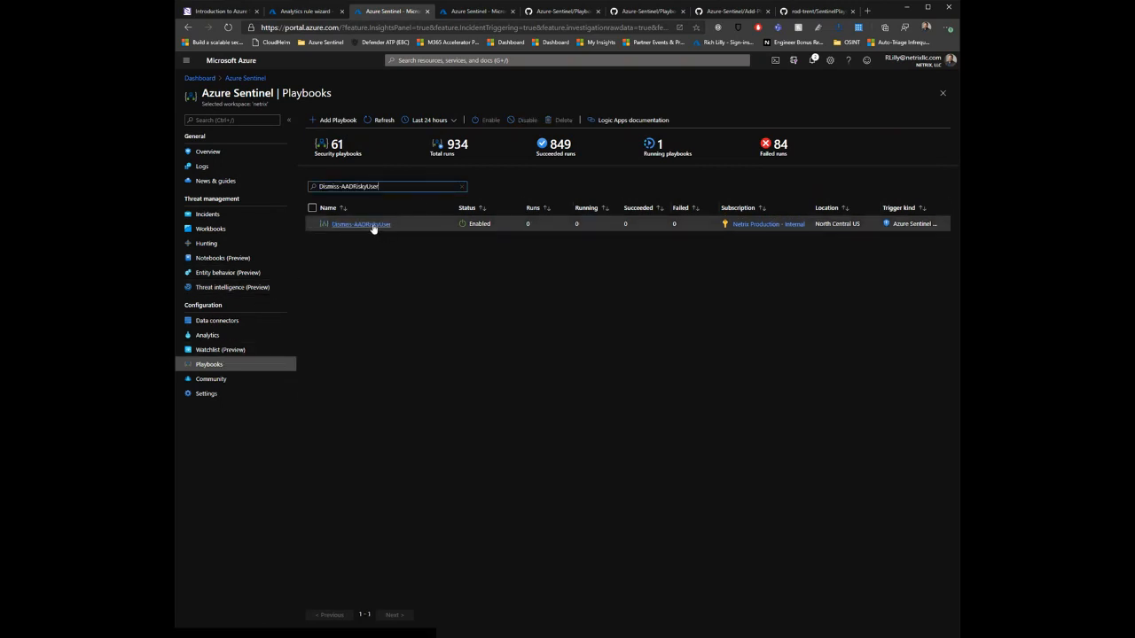
left_click(375, 225)
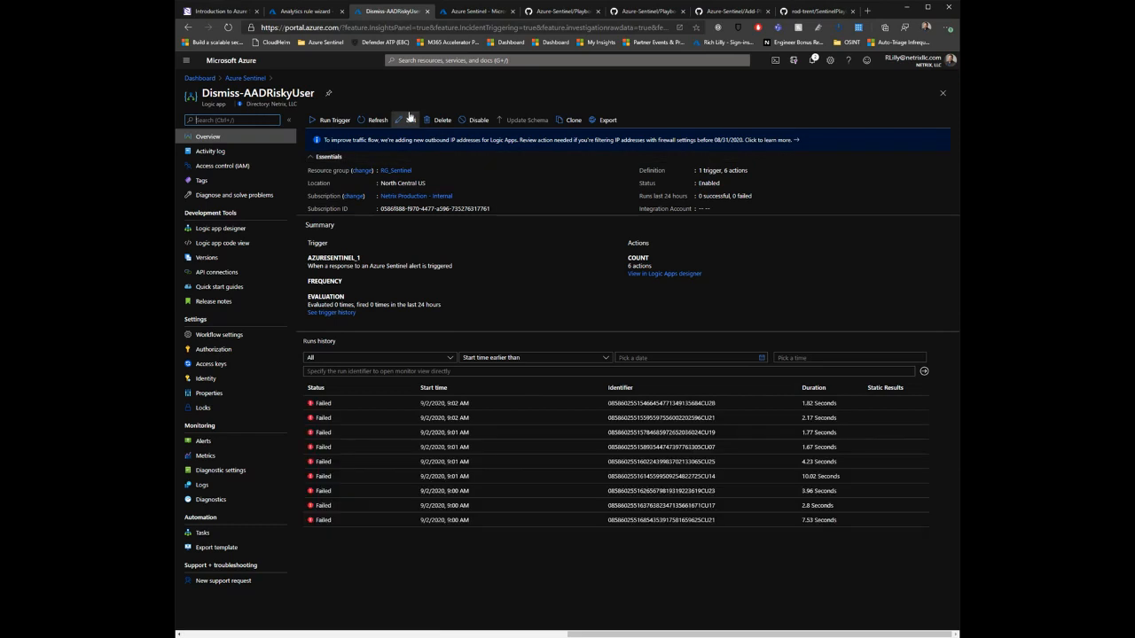
Step: Open Dismiss-AADRiskyUser in the Logic Apps Designer and expand its trigger, incident, accounts, For each, HTTP and Parse JSON steps
left_click(408, 120)
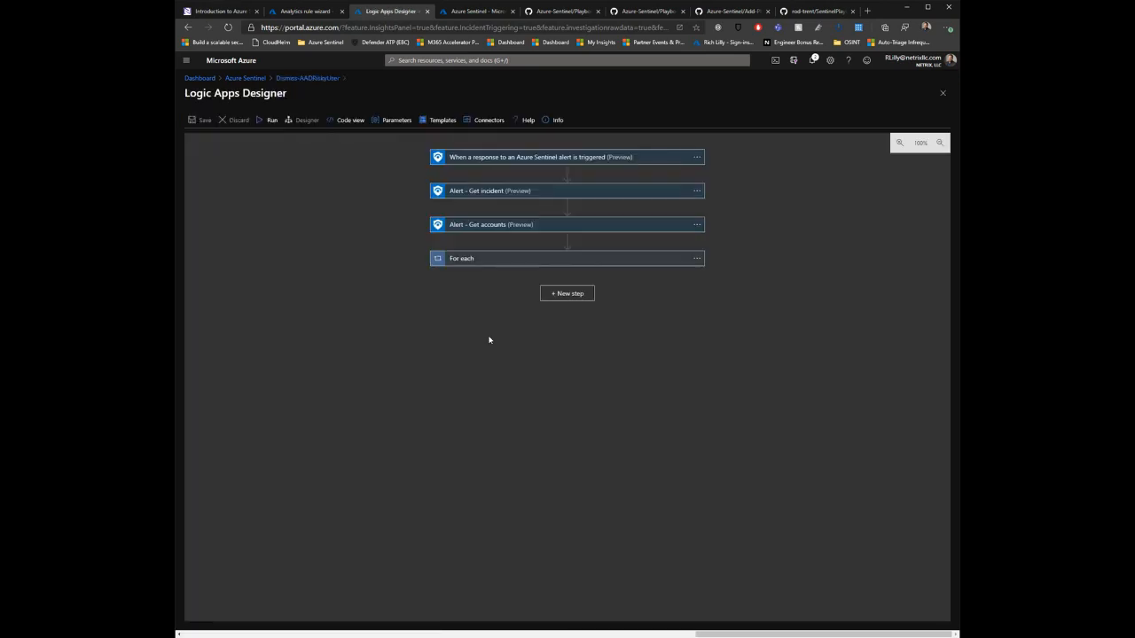
left_click(502, 259)
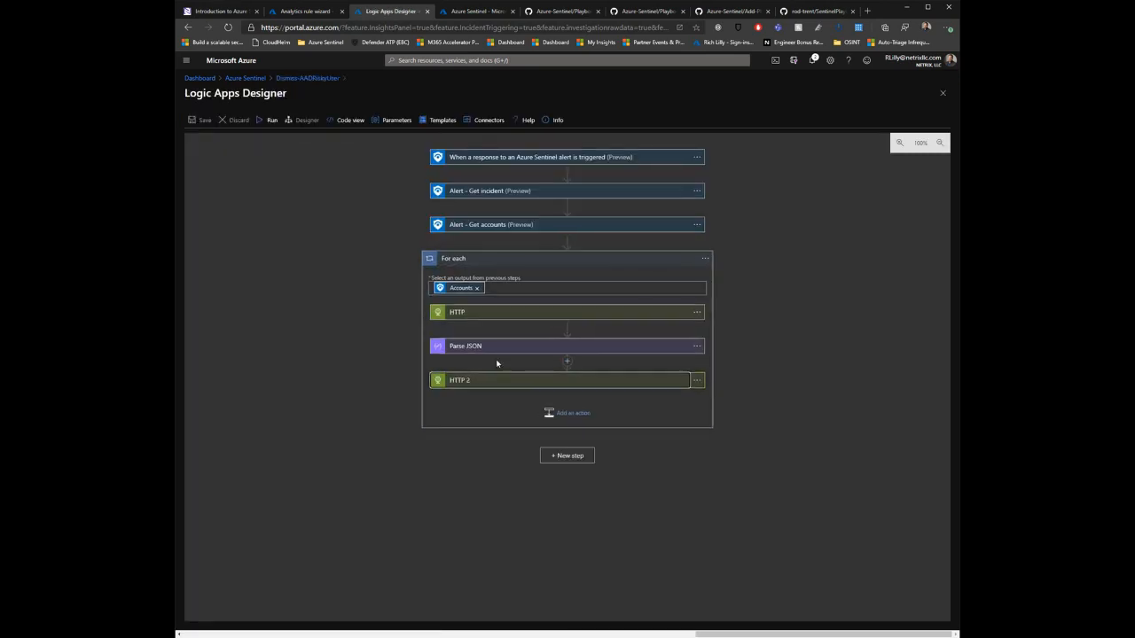
left_click(495, 347)
left_click(496, 312)
left_click(510, 224)
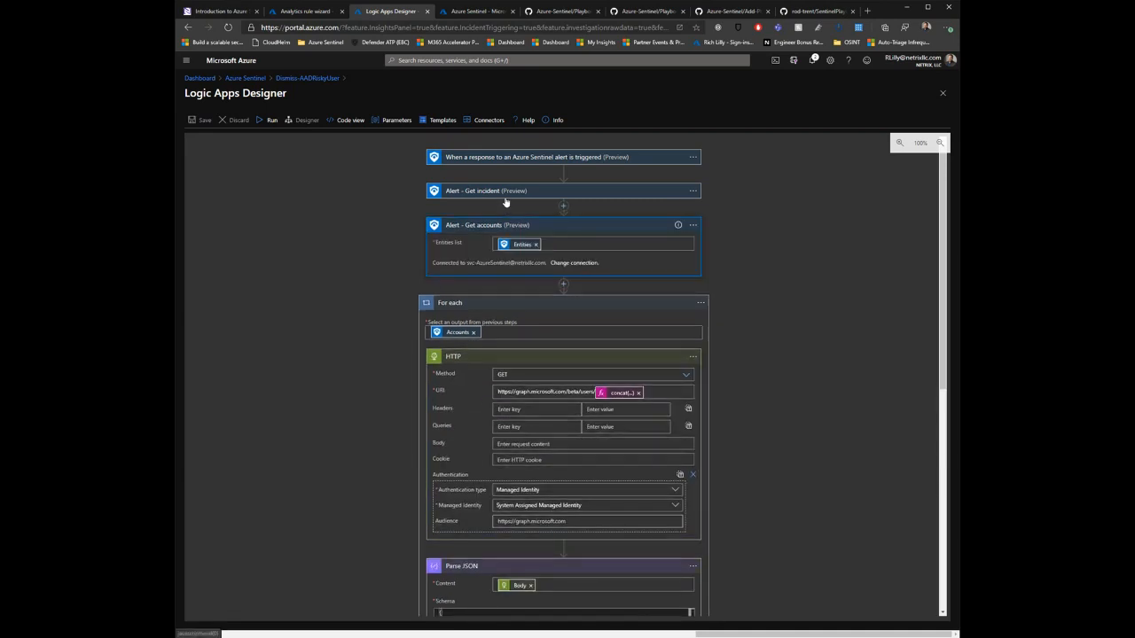
left_click(505, 191)
left_click(516, 158)
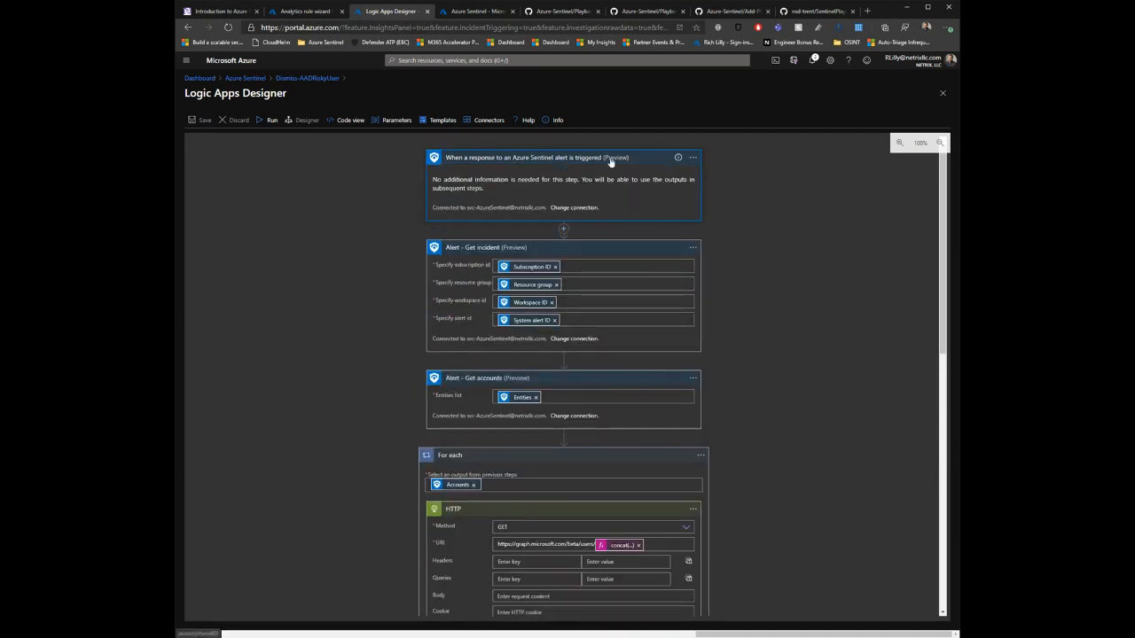
Step: Examine the playbook's account lookup, Parse JSON schema and HTTP 2 request, highlighting the riskyUsers/dismiss part of its URI
scroll(414, 304, "down", 3)
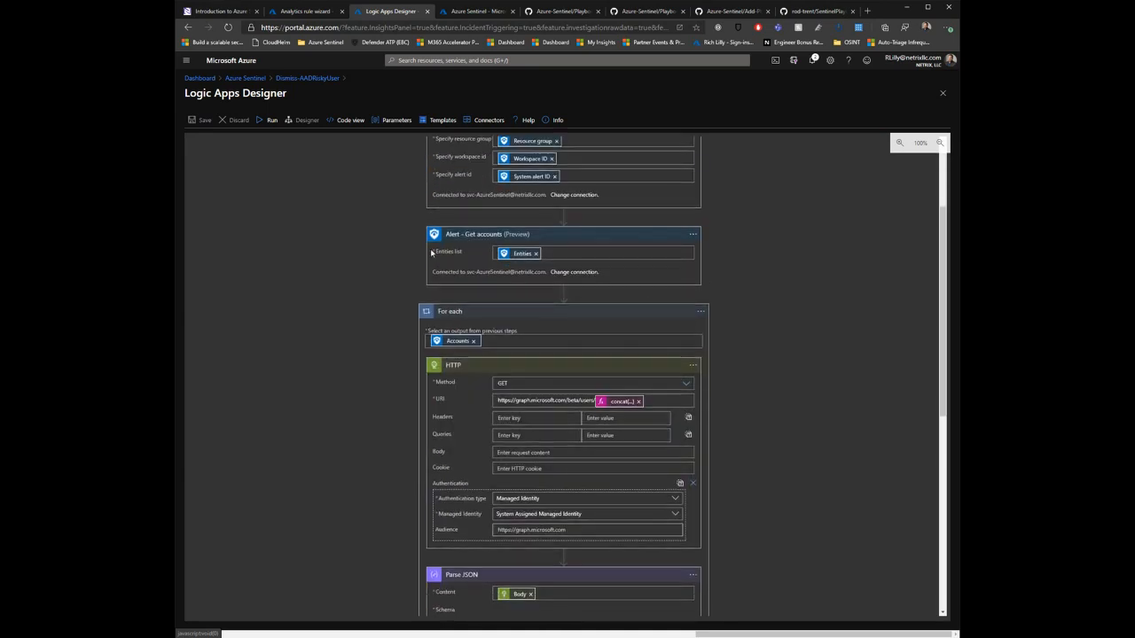
scroll(346, 306, "down", 3)
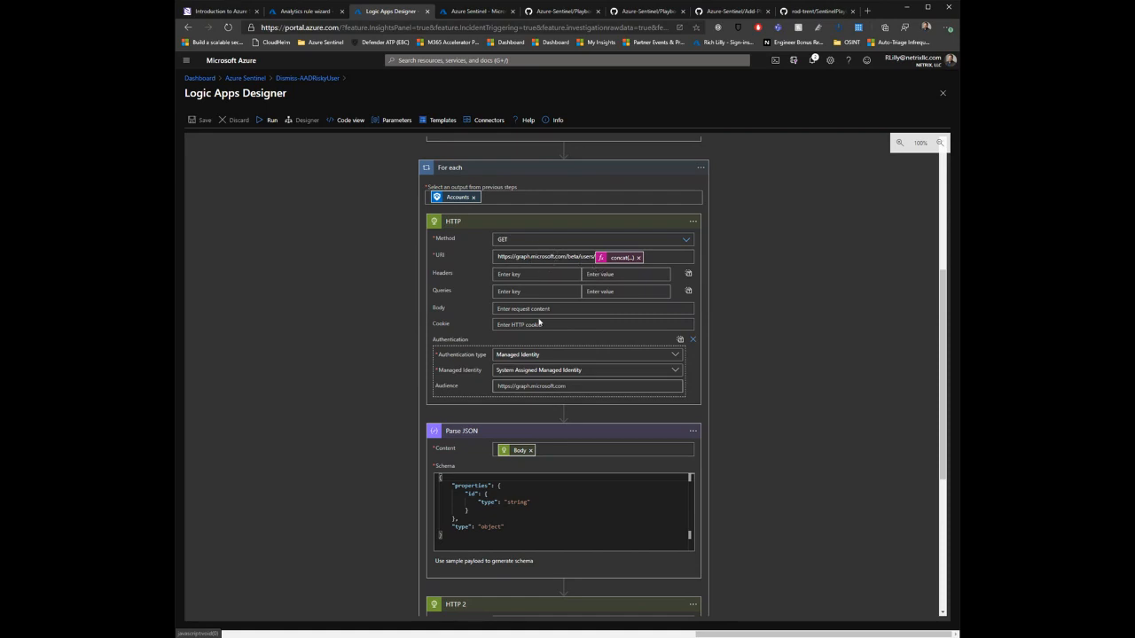
scroll(353, 334, "down", 2)
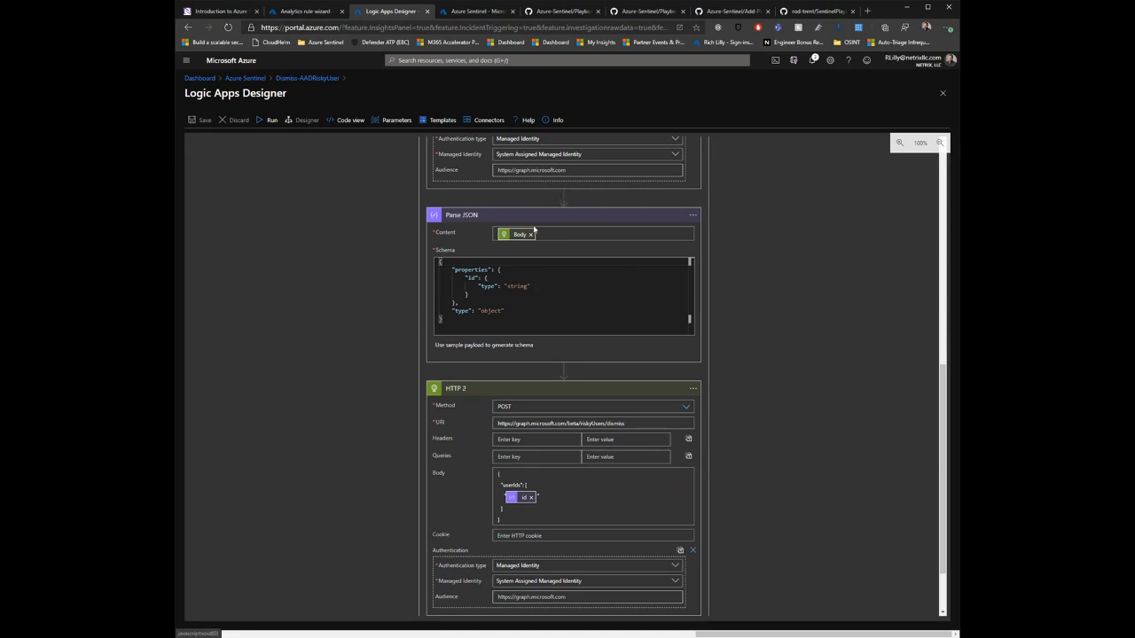
scroll(656, 423, "down", 1)
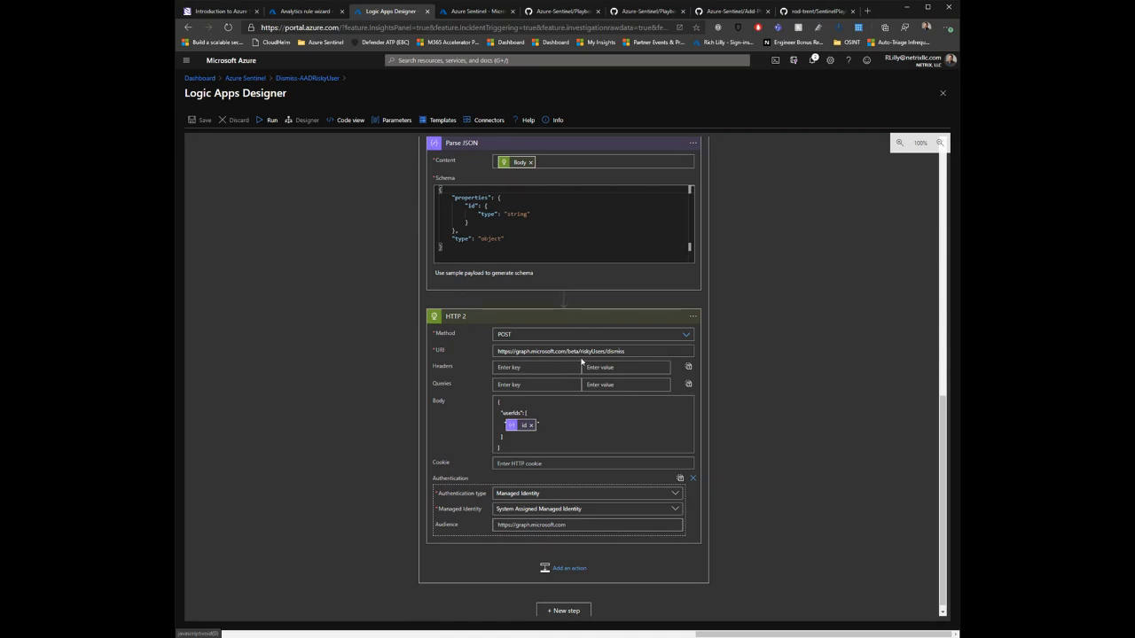
left_click_drag(647, 350, 550, 351)
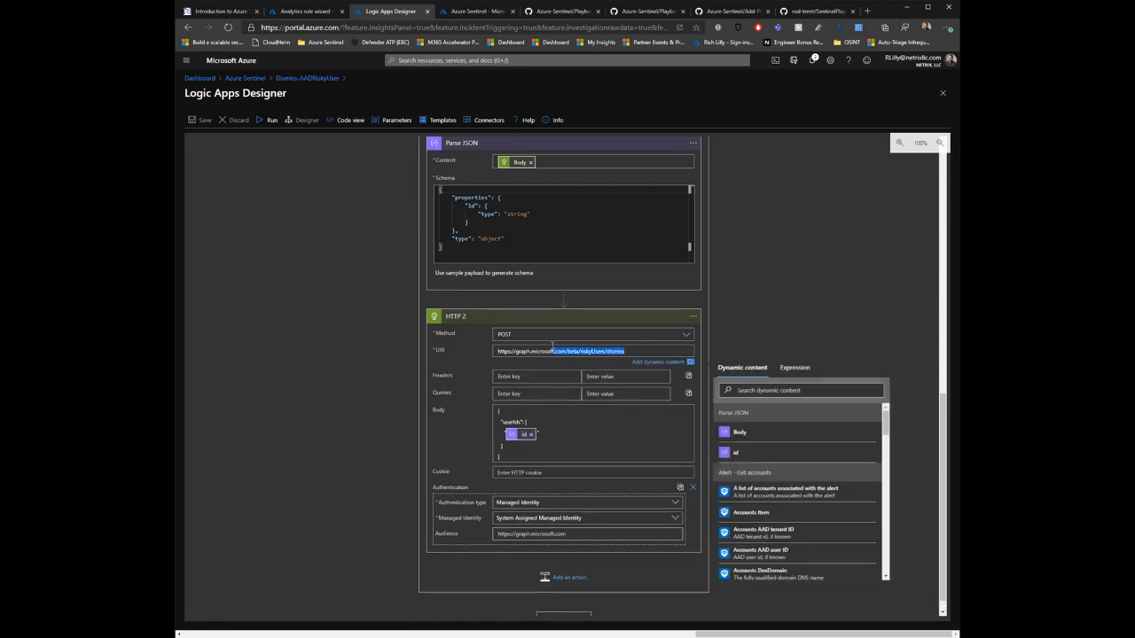
left_click(795, 293)
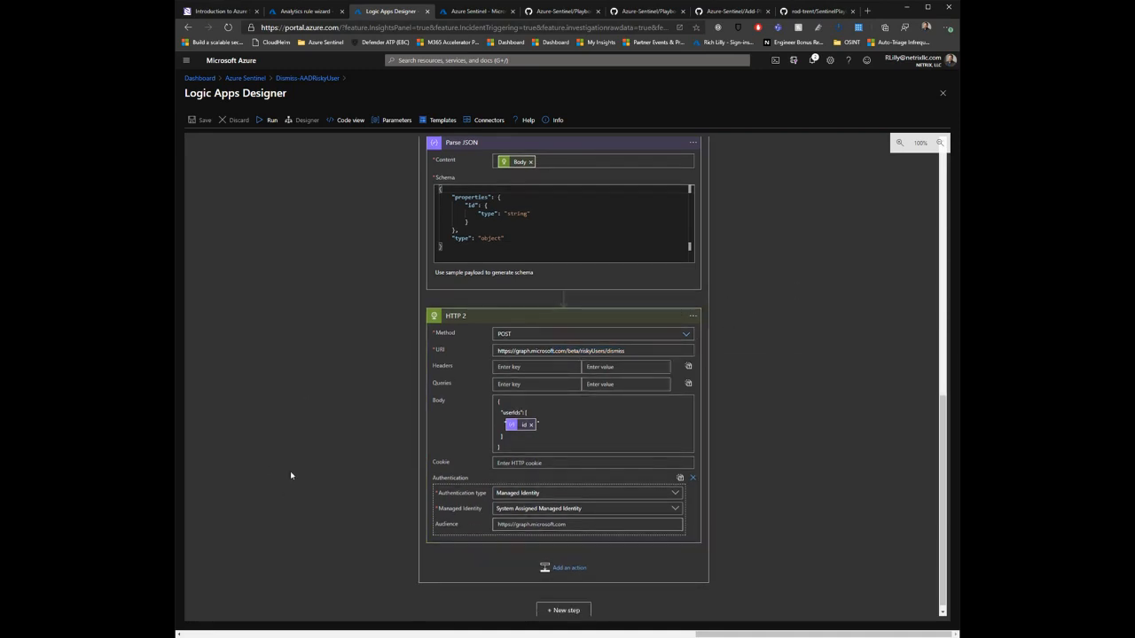
scroll(377, 198, "up", 2)
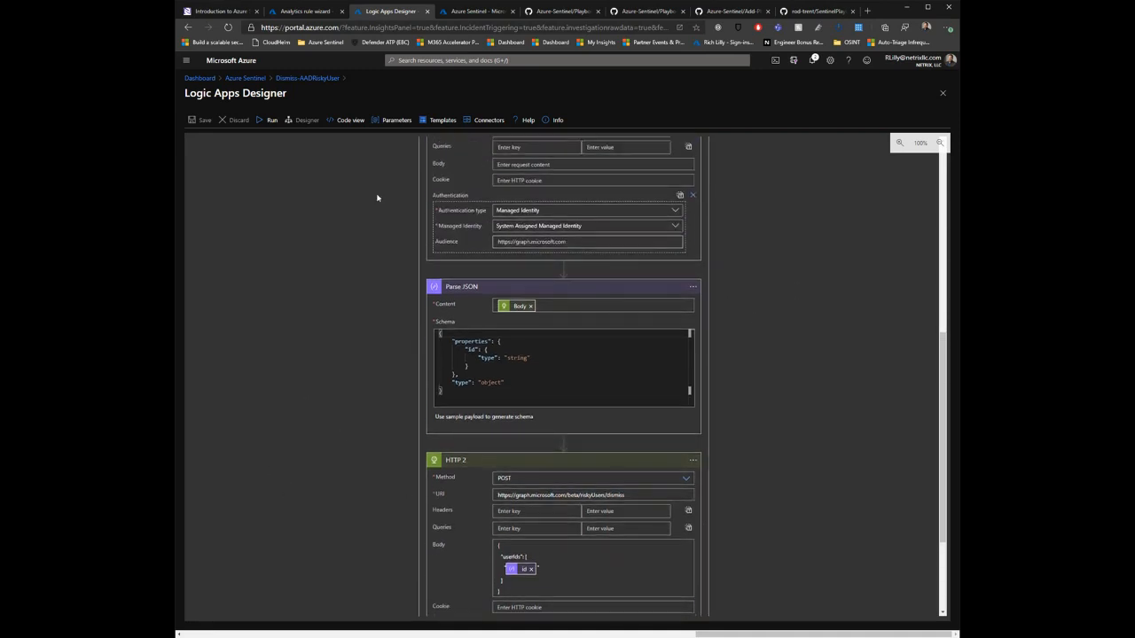
Step: Return to the Dismiss-AADRiskyUser overview, open its Identity settings, and highlight the playbook name that identifies its managed identity
left_click(310, 78)
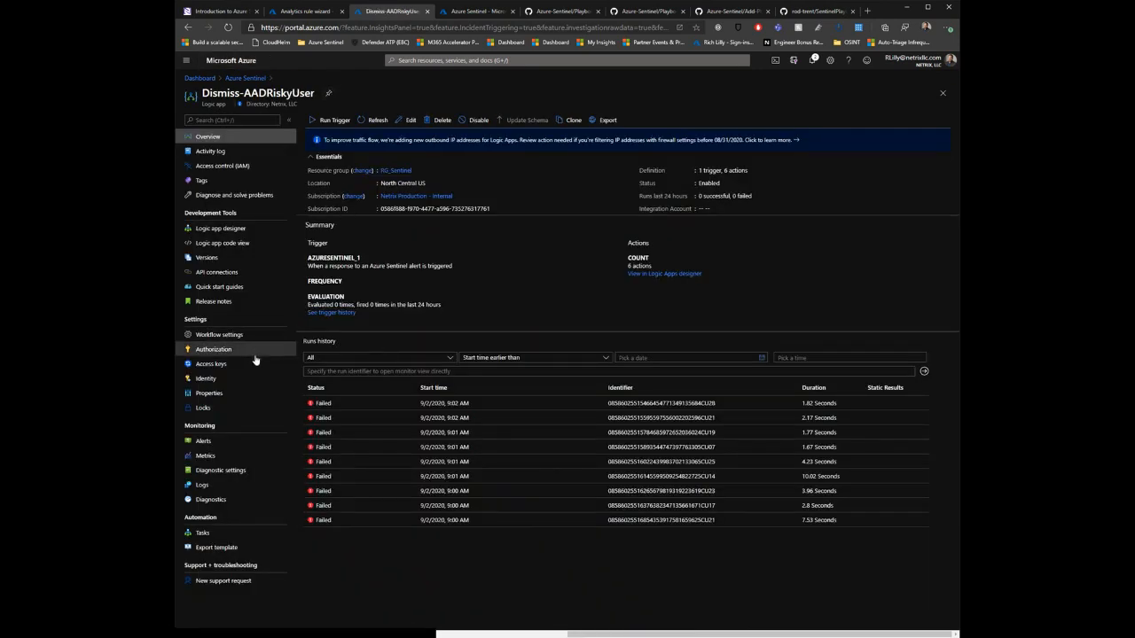
left_click(268, 381)
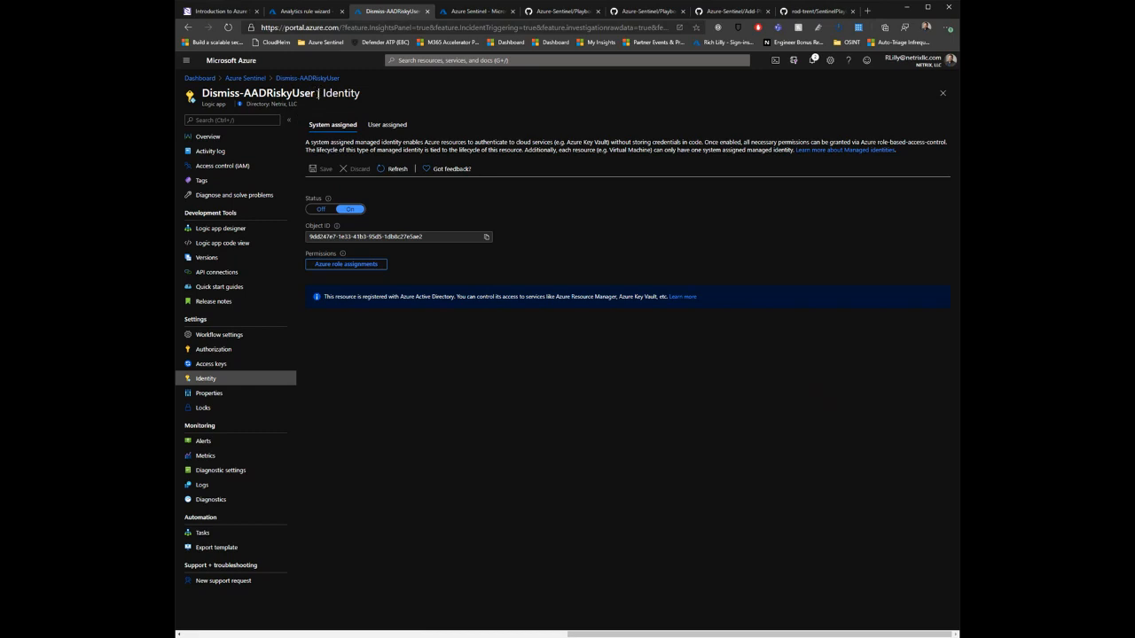
left_click_drag(317, 93, 201, 93)
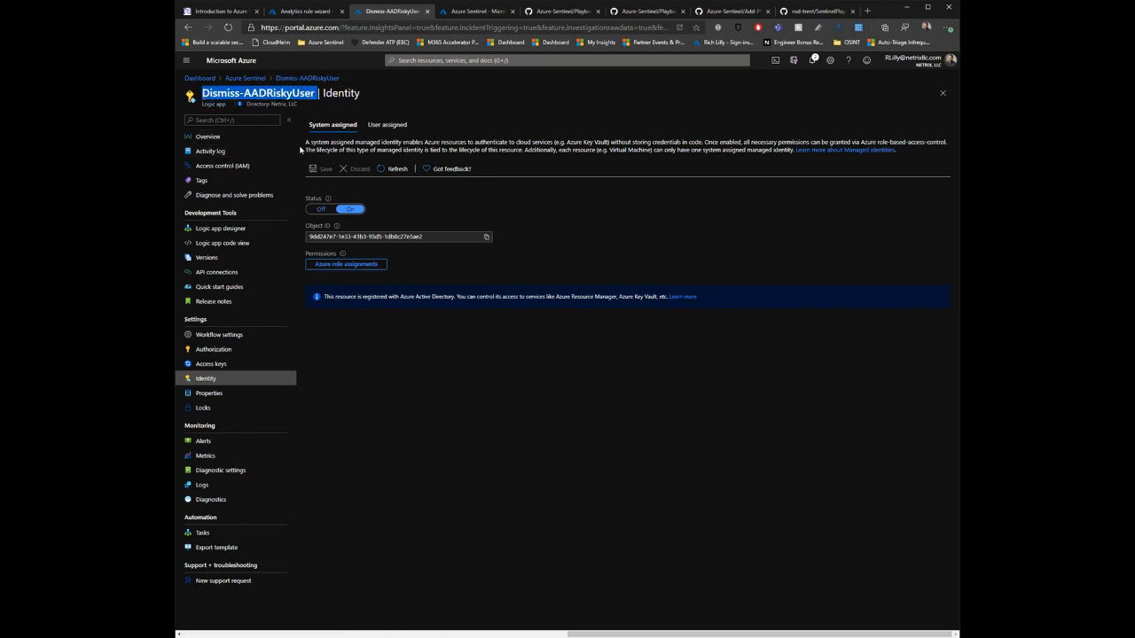
Step: Go to the Azure Active Directory admin center and open the tenant's Roles and administrators page
left_click(403, 28)
type("aad")
key("Return")
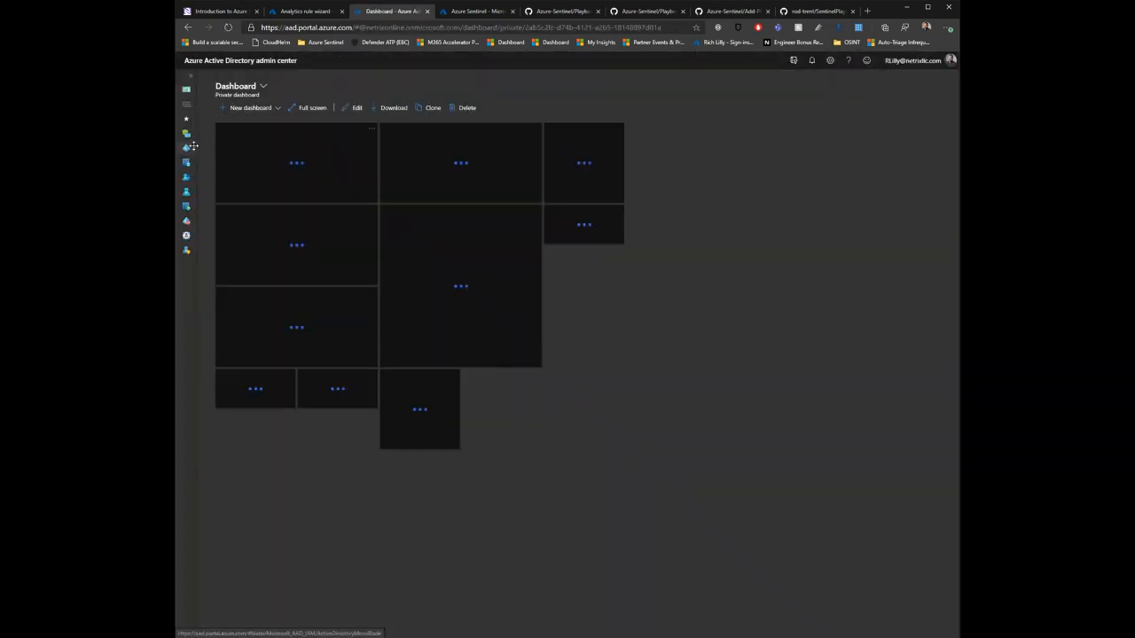
left_click(190, 148)
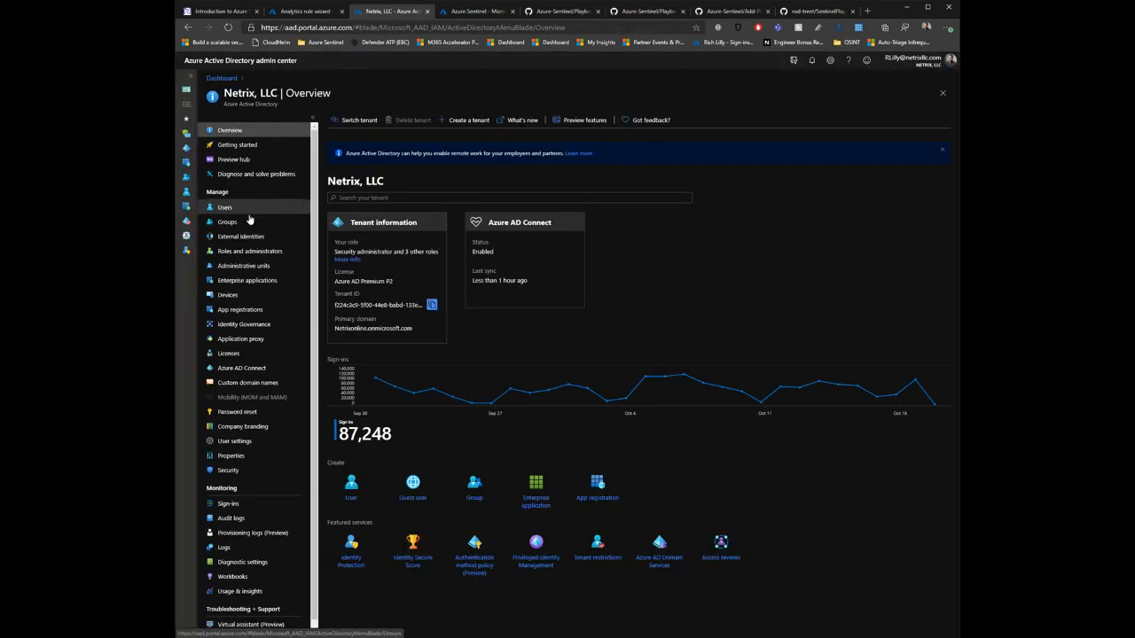
left_click(229, 221)
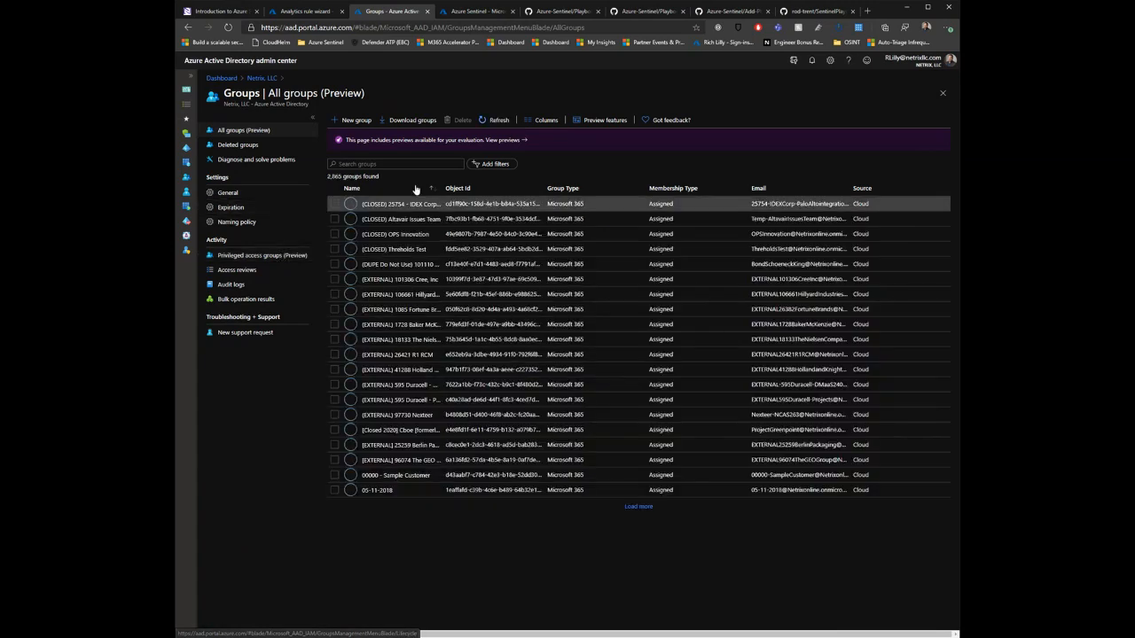
left_click(268, 79)
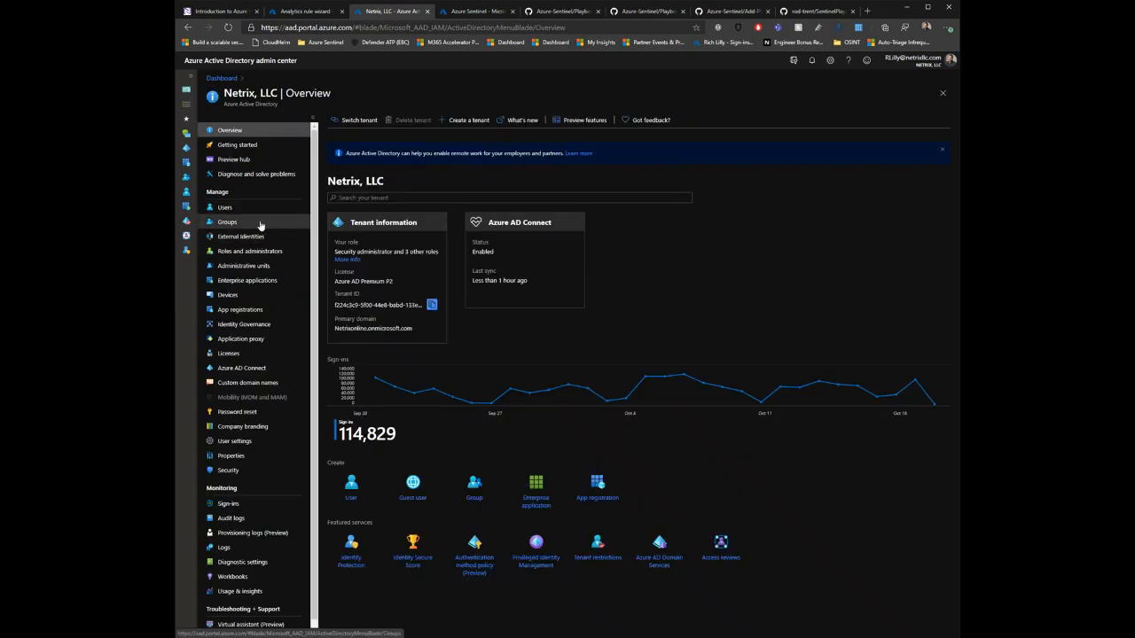
left_click(266, 252)
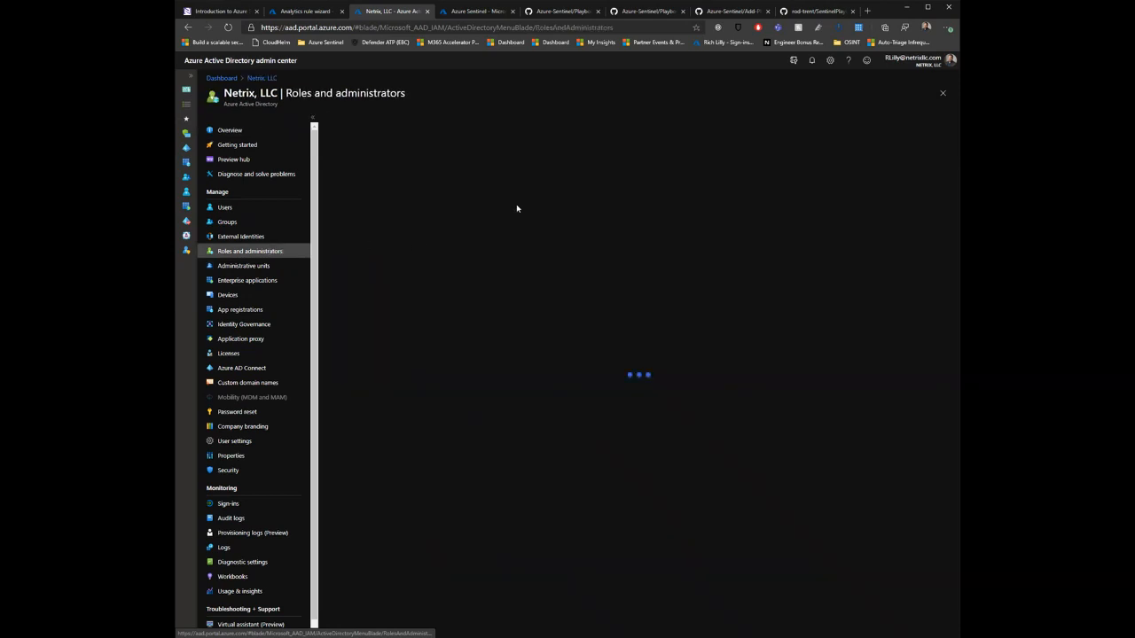
Step: Filter the administrative roles by "sec" and open the Security administrator role's assignments
left_click(388, 202)
type("sec")
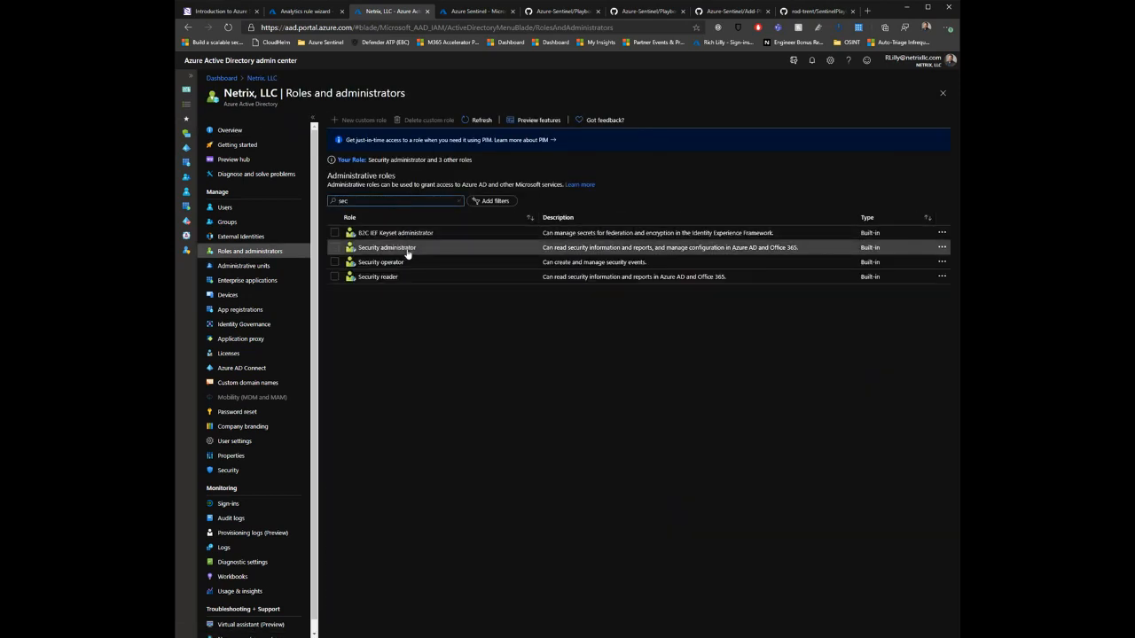
left_click(408, 251)
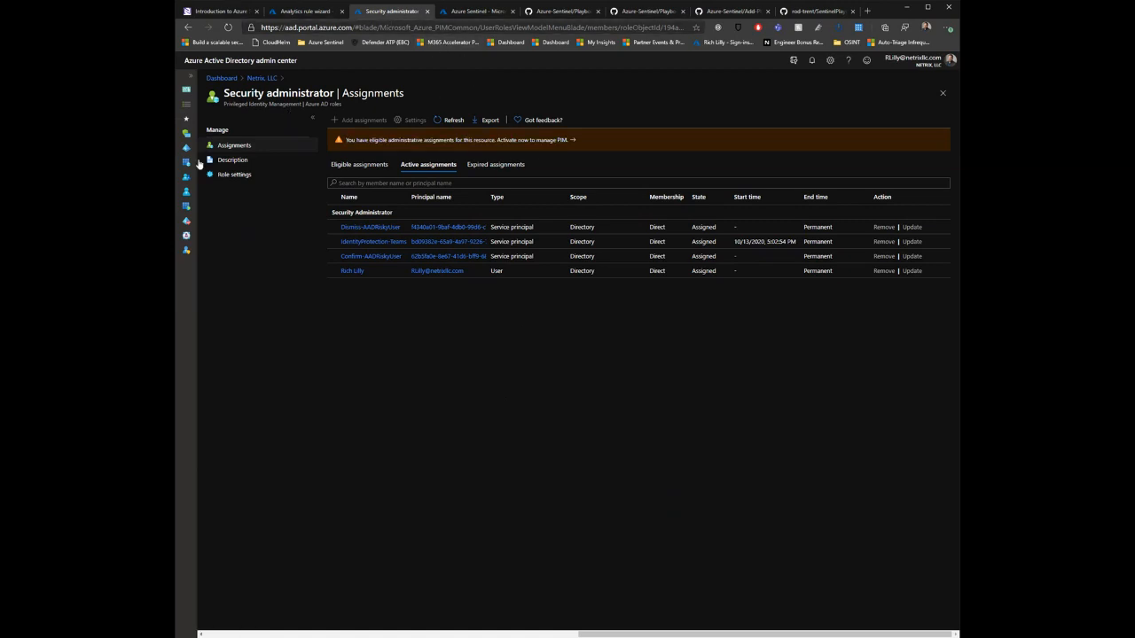
Step: Switch to the Azure-Sentinel repository on GitHub, browse its Playbooks folder and open the Post-Message-Teams playbook
left_click(488, 11)
left_click(552, 11)
left_click(605, 335)
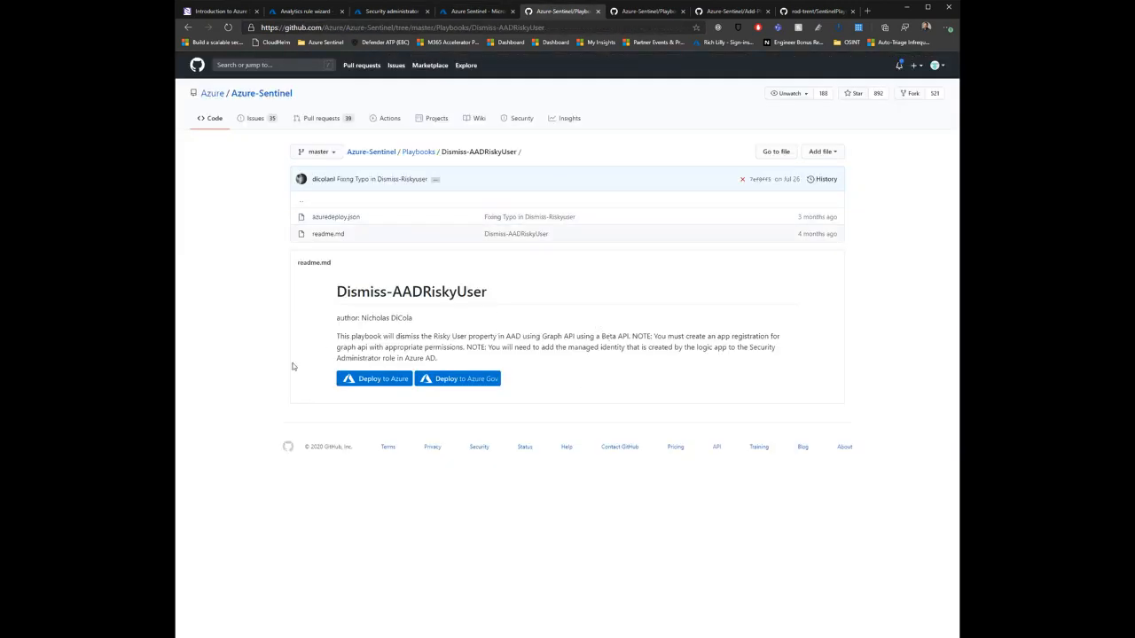
left_click(419, 152)
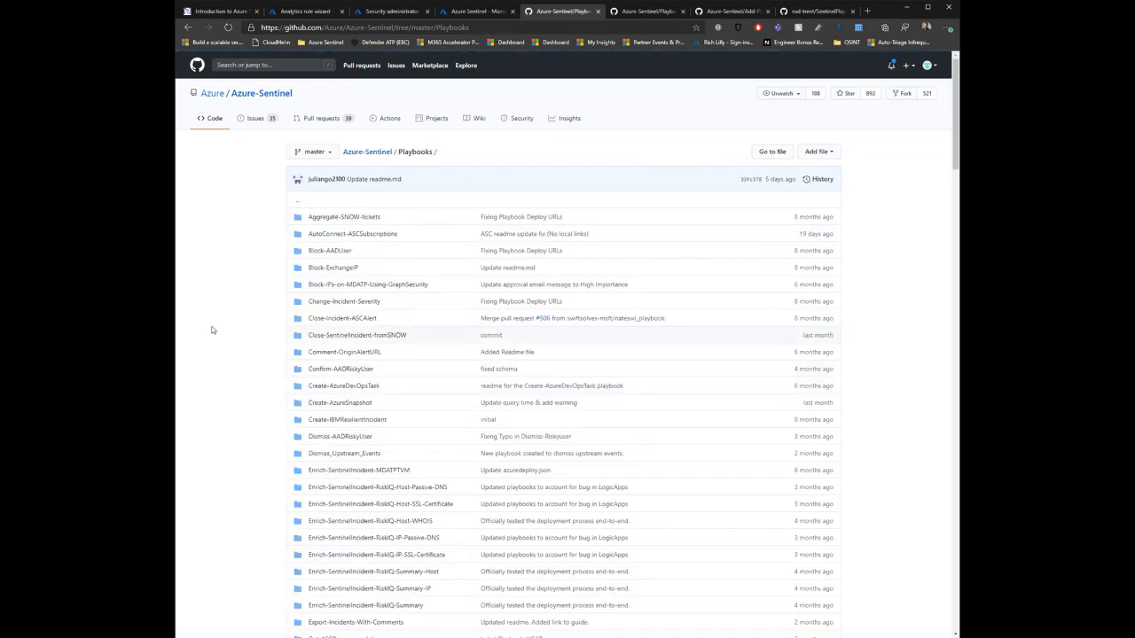
scroll(216, 319, "down", 4)
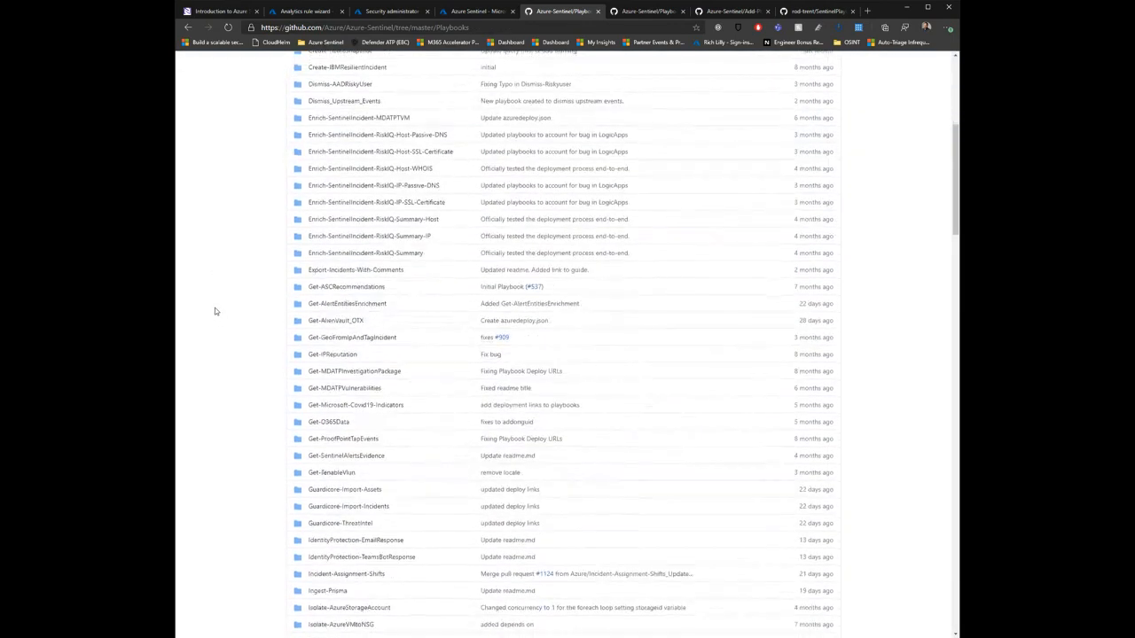
scroll(215, 311, "down", 4)
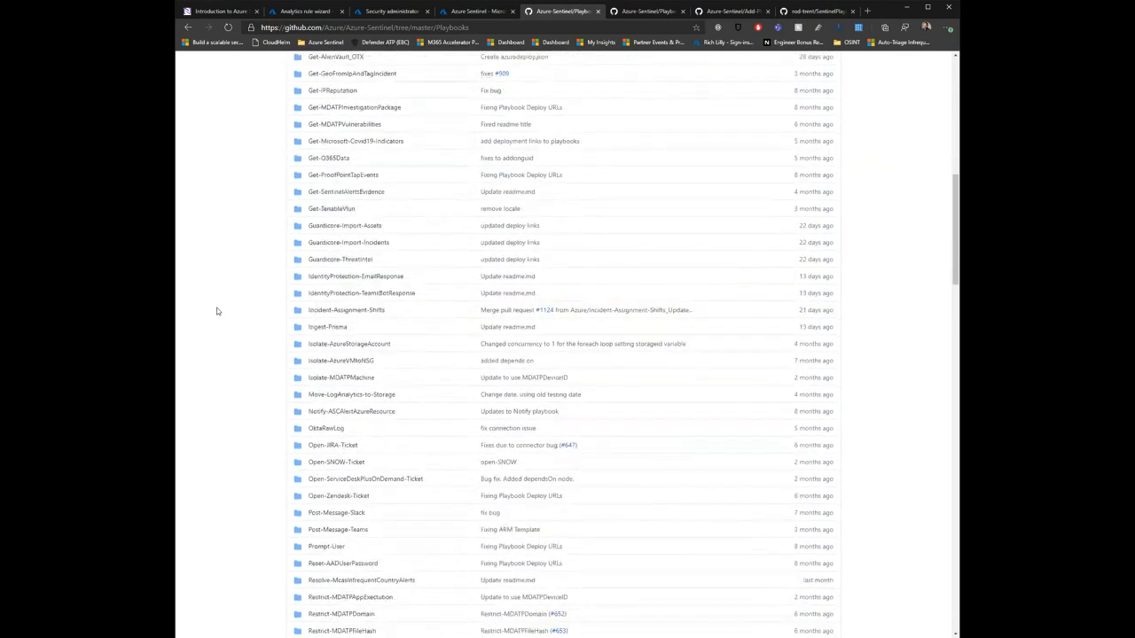
scroll(227, 313, "down", 1)
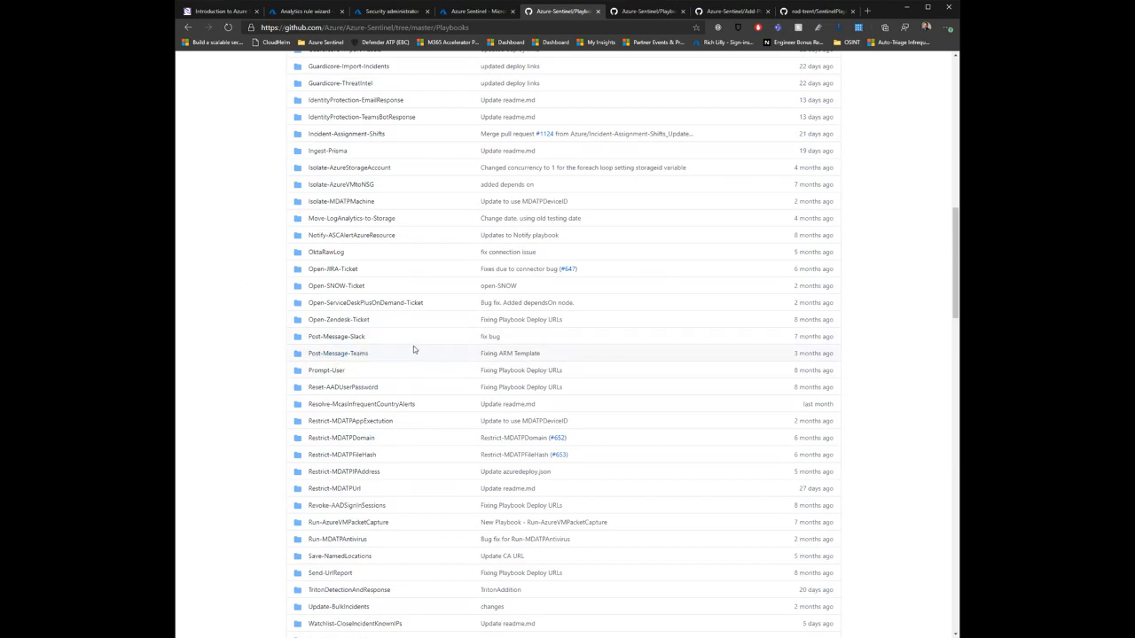
left_click(348, 355)
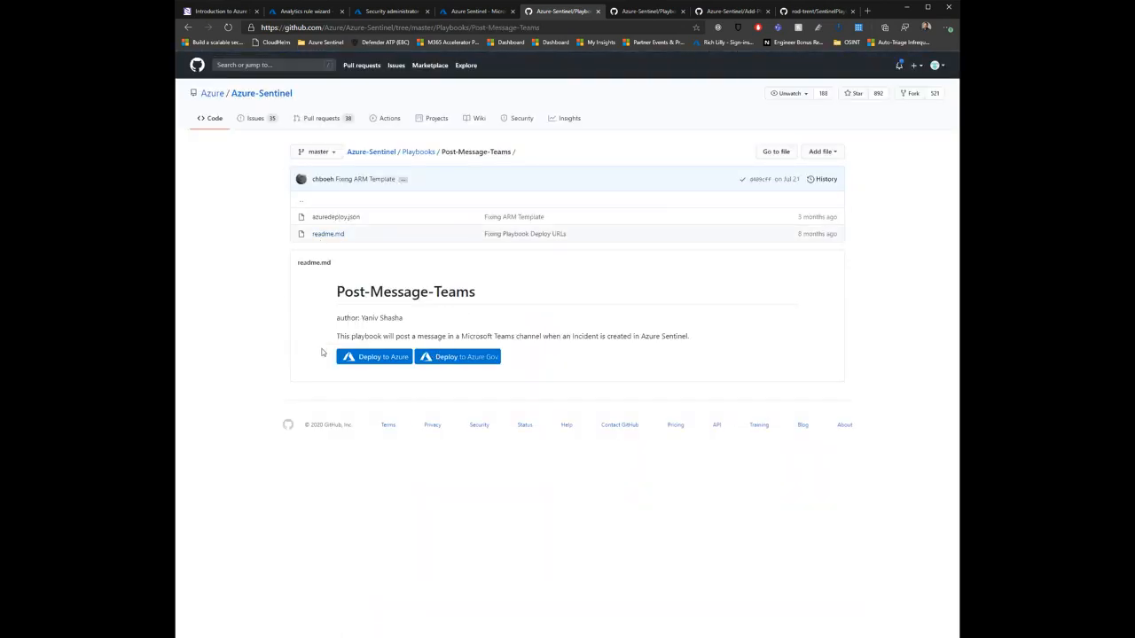
Step: Go back to the Azure portal and open the Playbooks page of the Azure Sentinel workspace
left_click(309, 11)
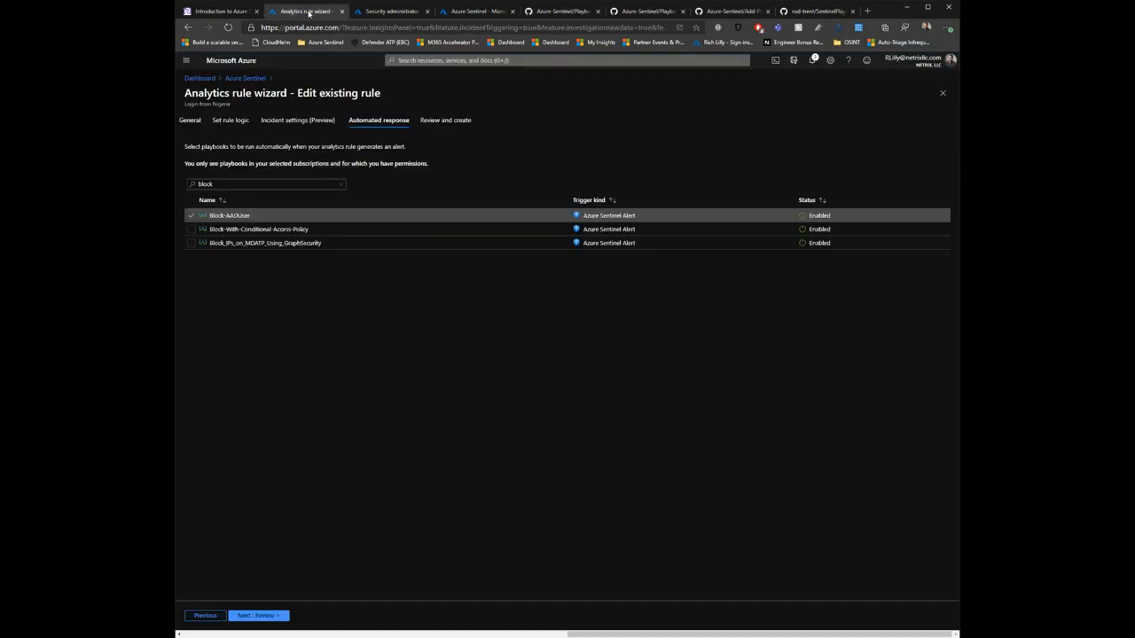
left_click(411, 12)
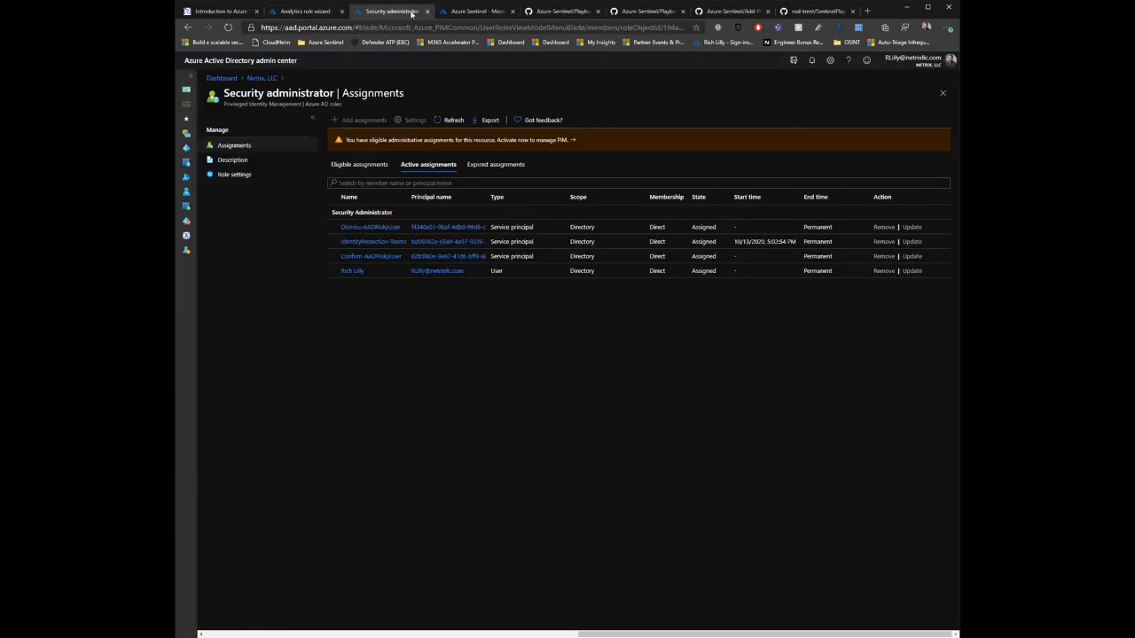
right_click(186, 27)
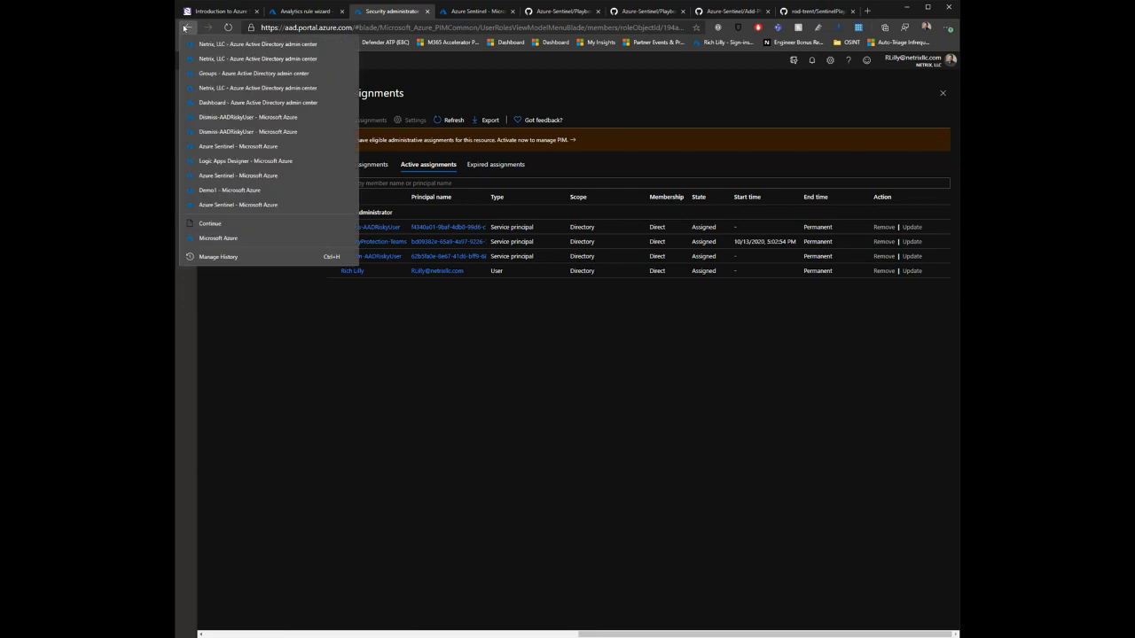
left_click(262, 119)
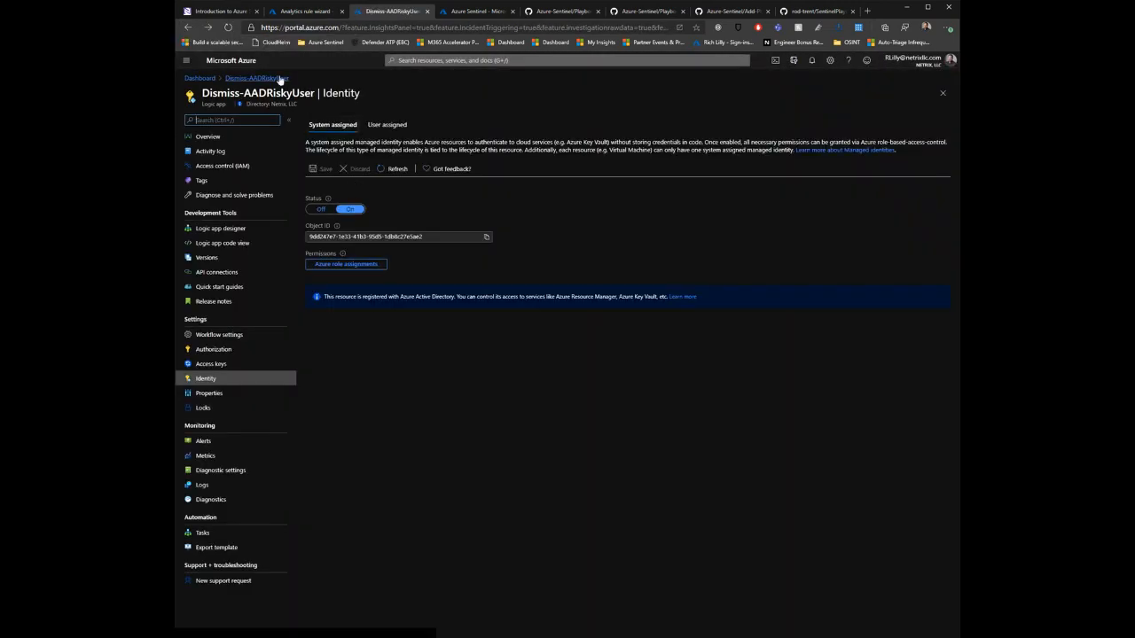
left_click(279, 78)
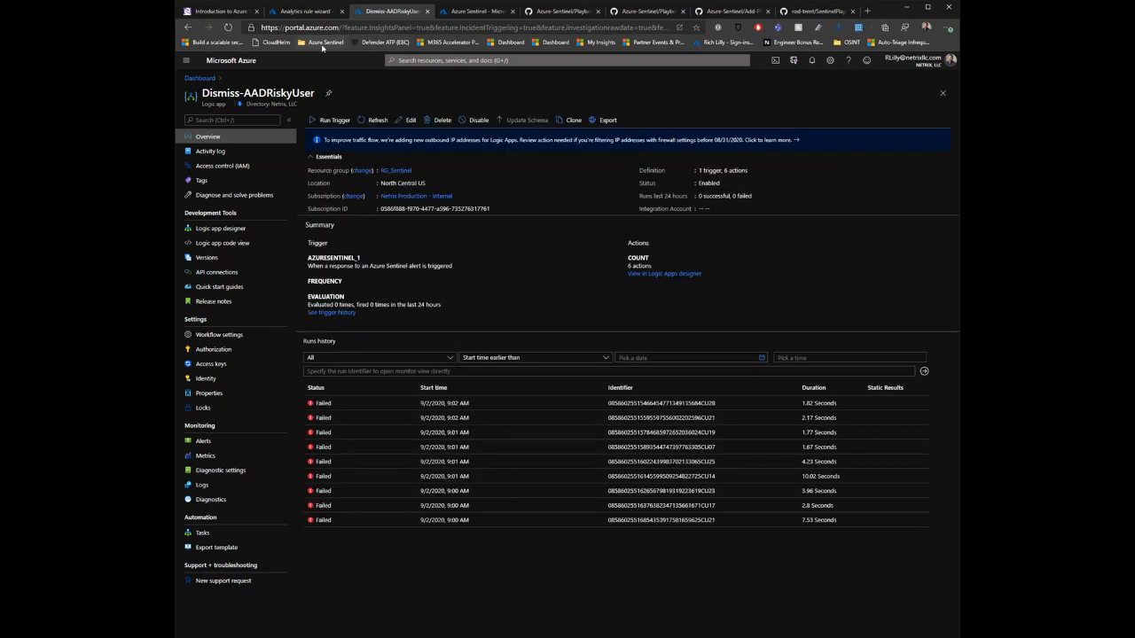
left_click(322, 48)
left_click(352, 102)
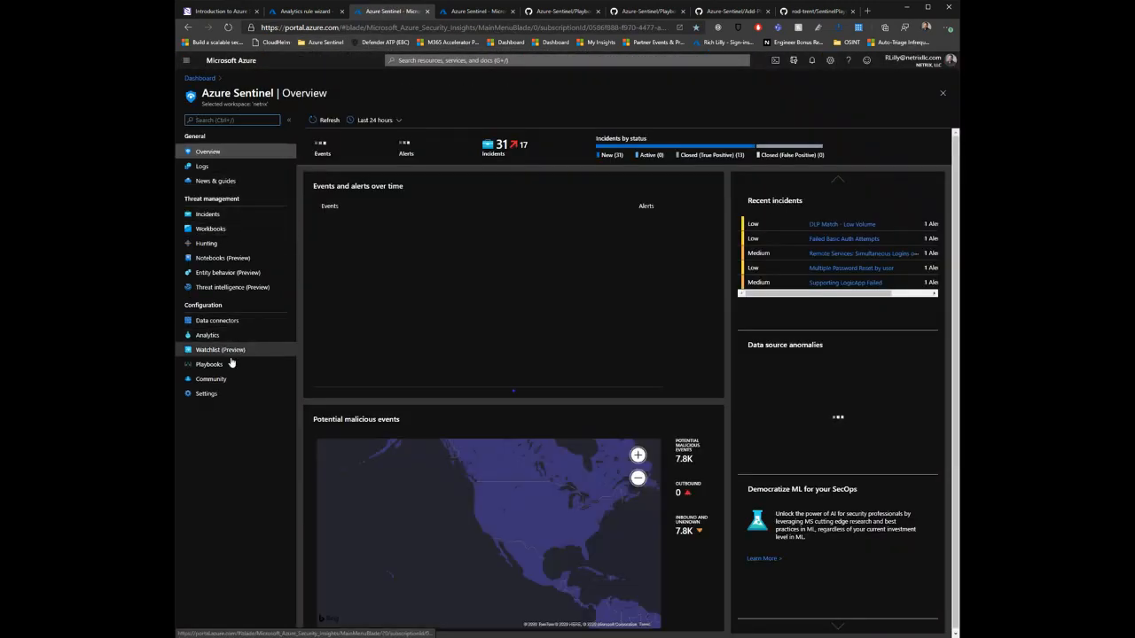
left_click(230, 364)
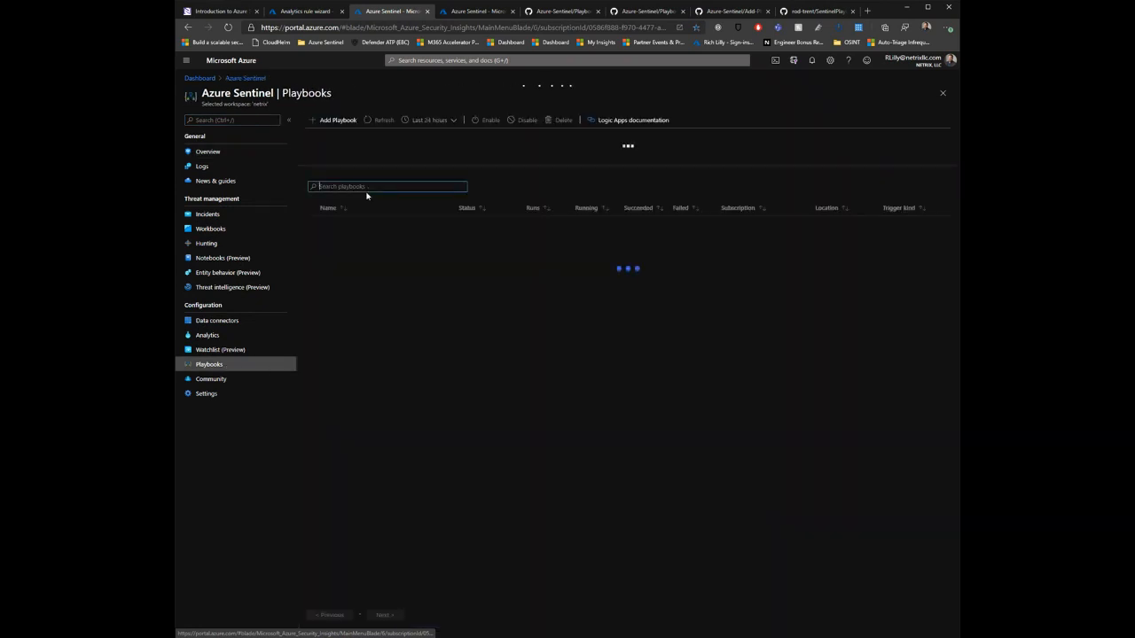
Step: Filter the workspace's playbooks by "teams" and open the Post-Message-Teams playbook
type("teams")
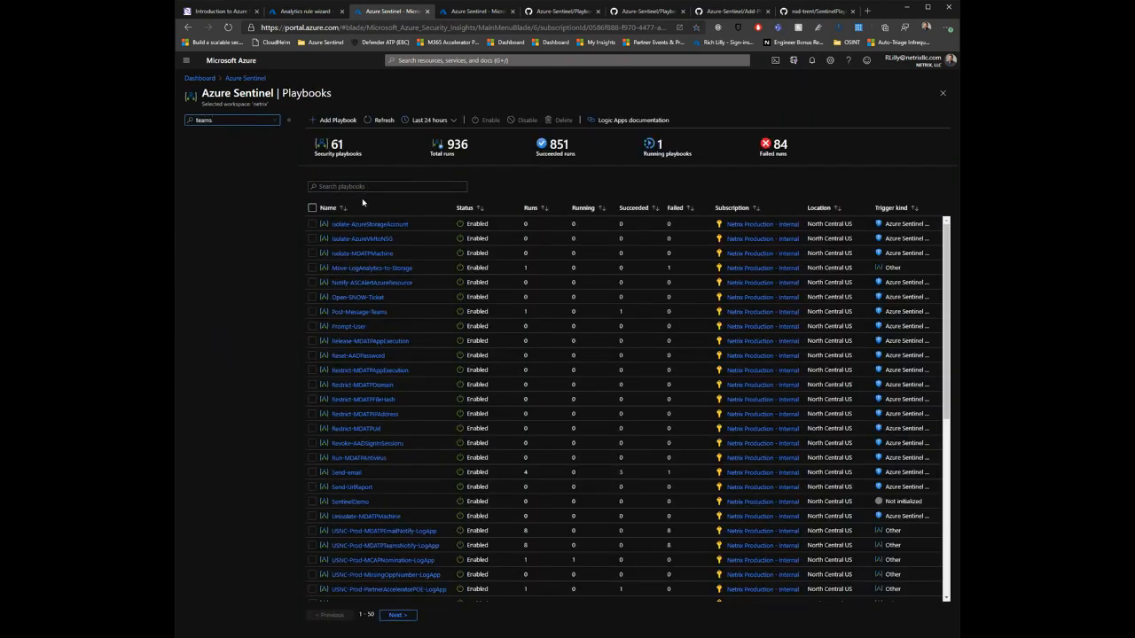
left_click(365, 187)
type("teams")
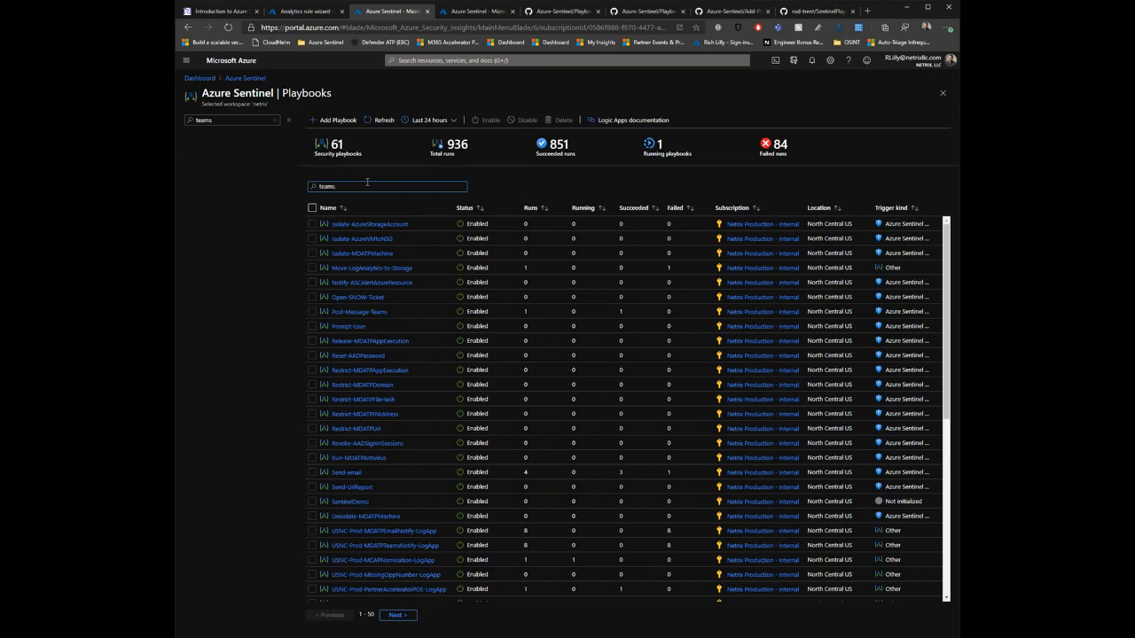
left_click(373, 227)
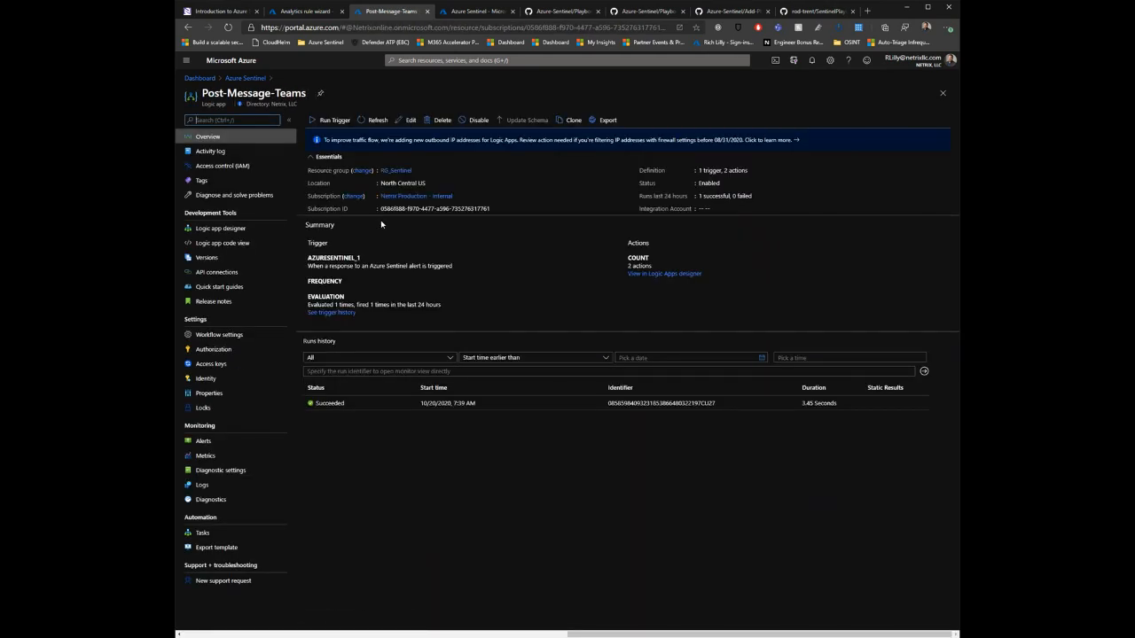
Step: Open Post-Message-Teams in the Logic Apps Designer and examine its alert trigger, Alert - Get incident and Post a message actions
left_click(408, 119)
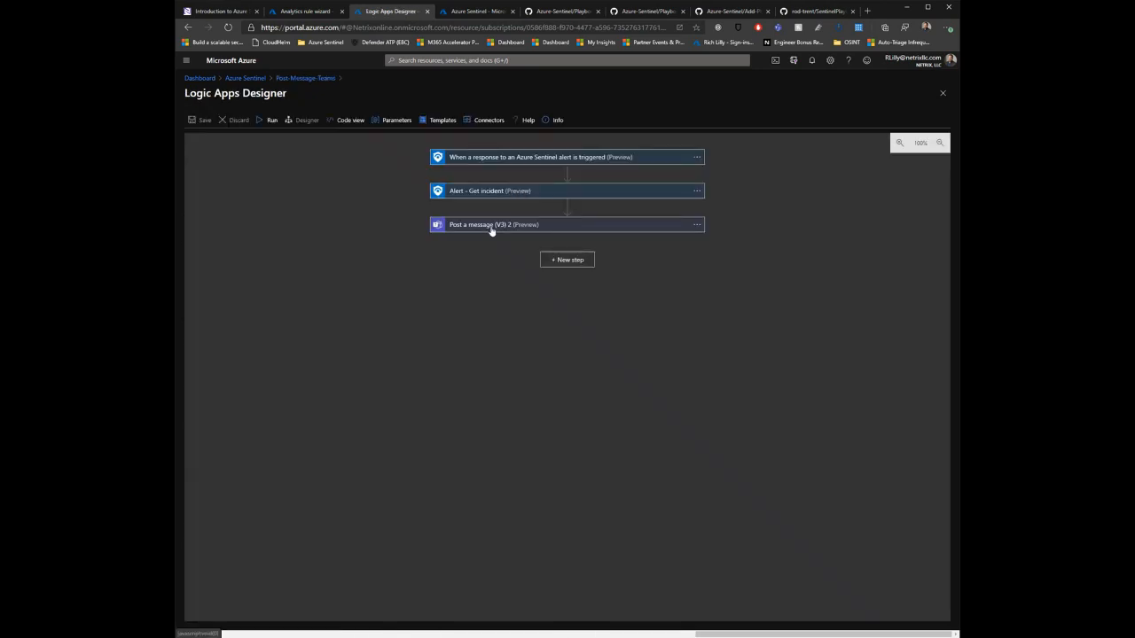
left_click(492, 227)
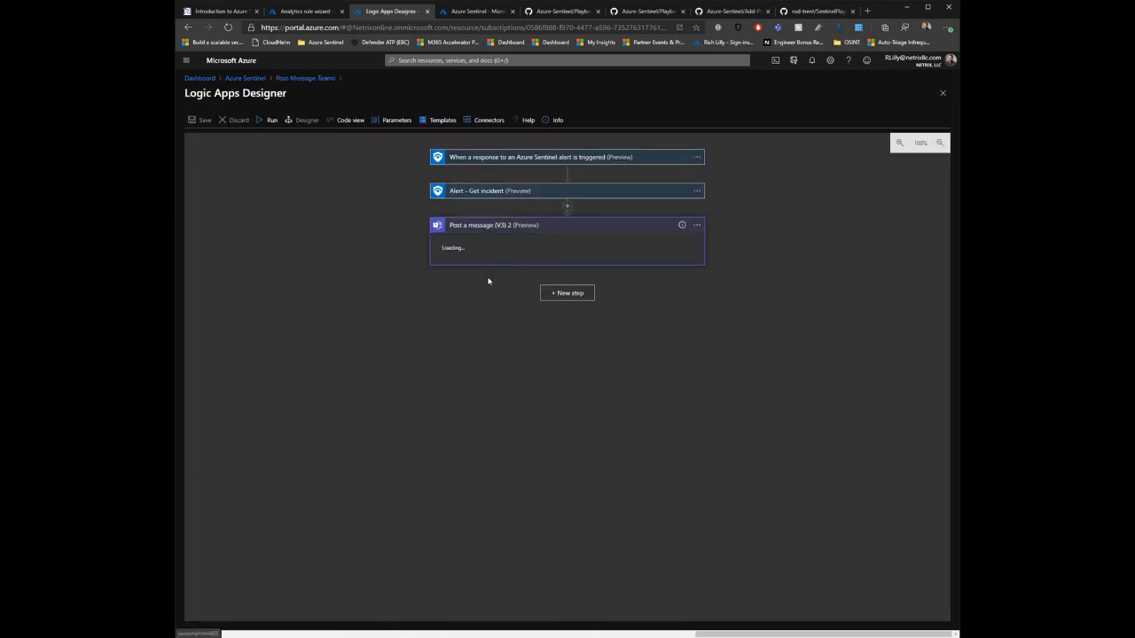
left_click(515, 188)
left_click(519, 160)
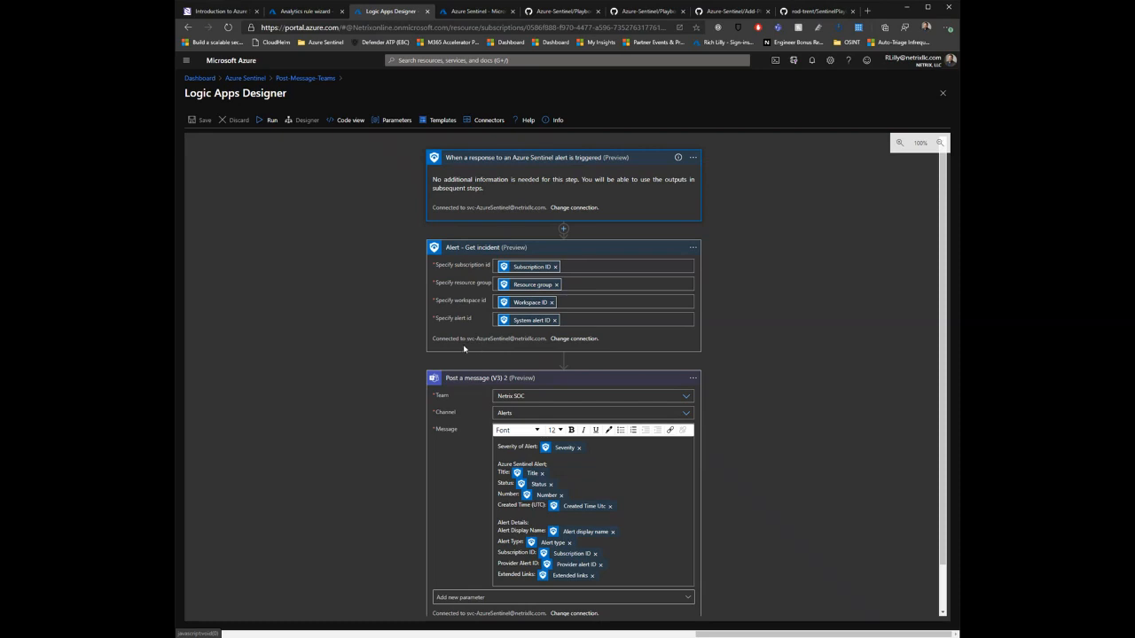
scroll(417, 368, "down", 1)
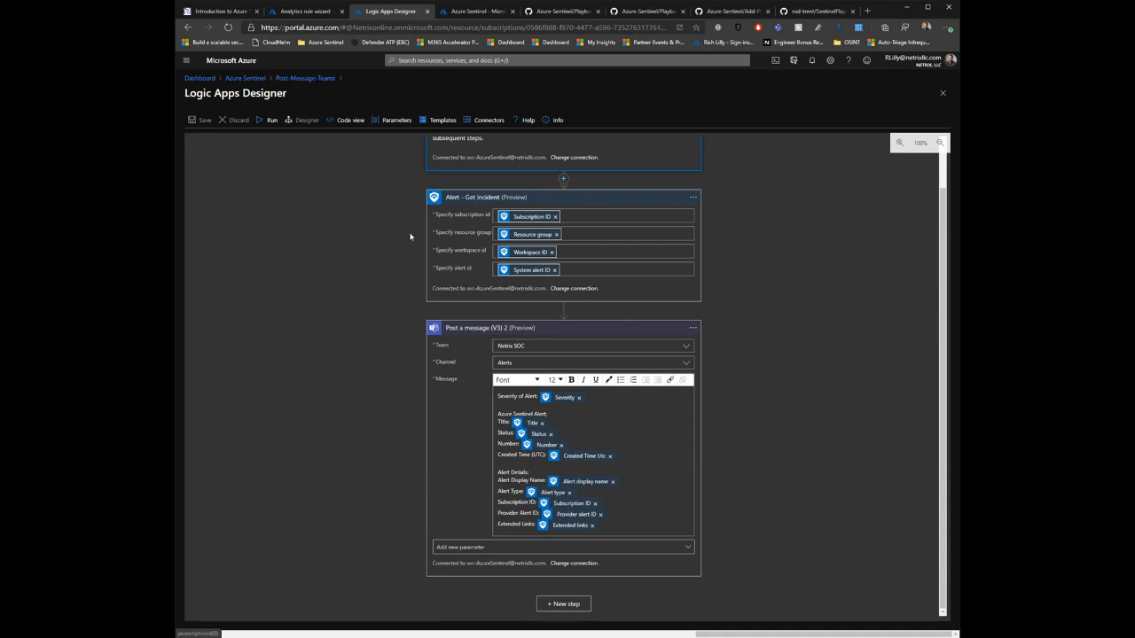
scroll(411, 237, "up", 1)
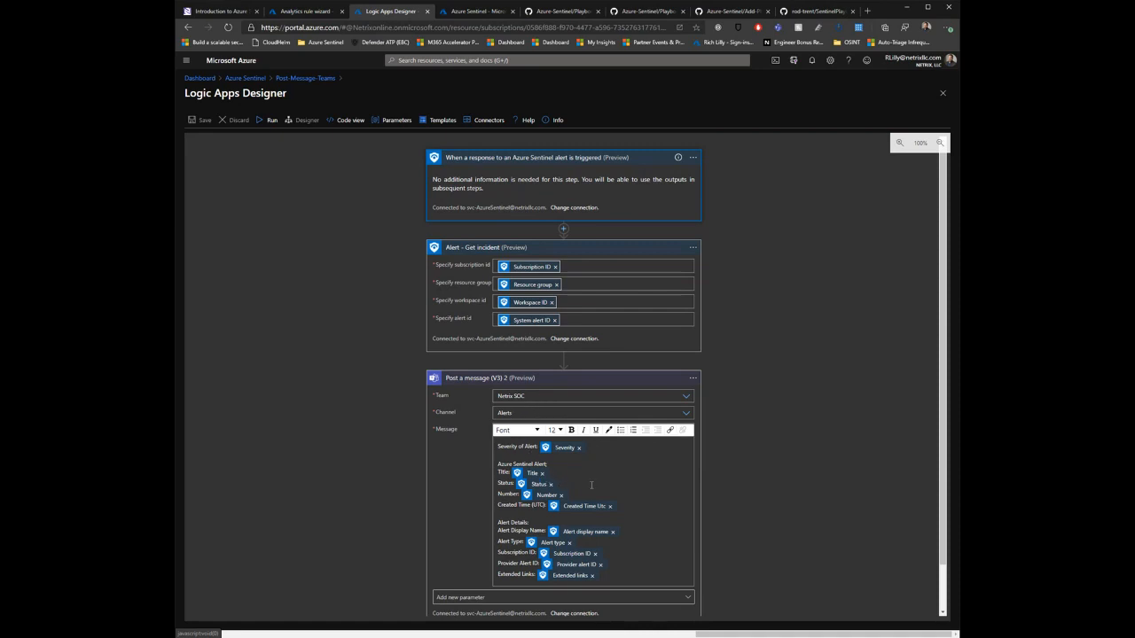
scroll(604, 492, "down", 1)
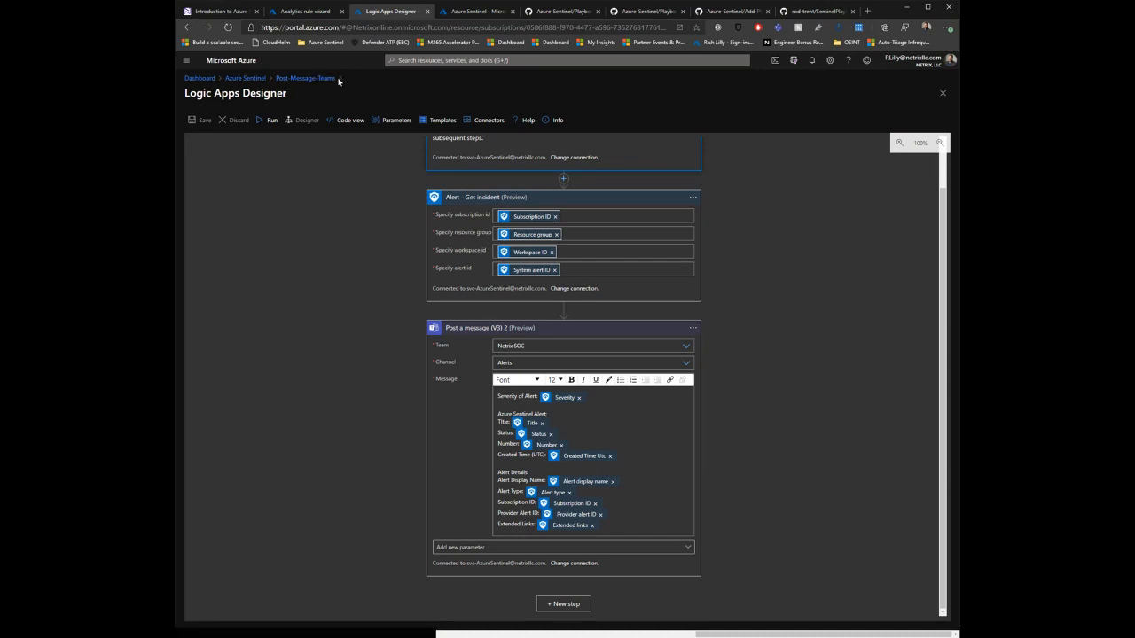
Step: Leave the designer and open the full details of the "Authentication failed during strong authentication request" incident in Azure Sentinel
left_click(248, 79)
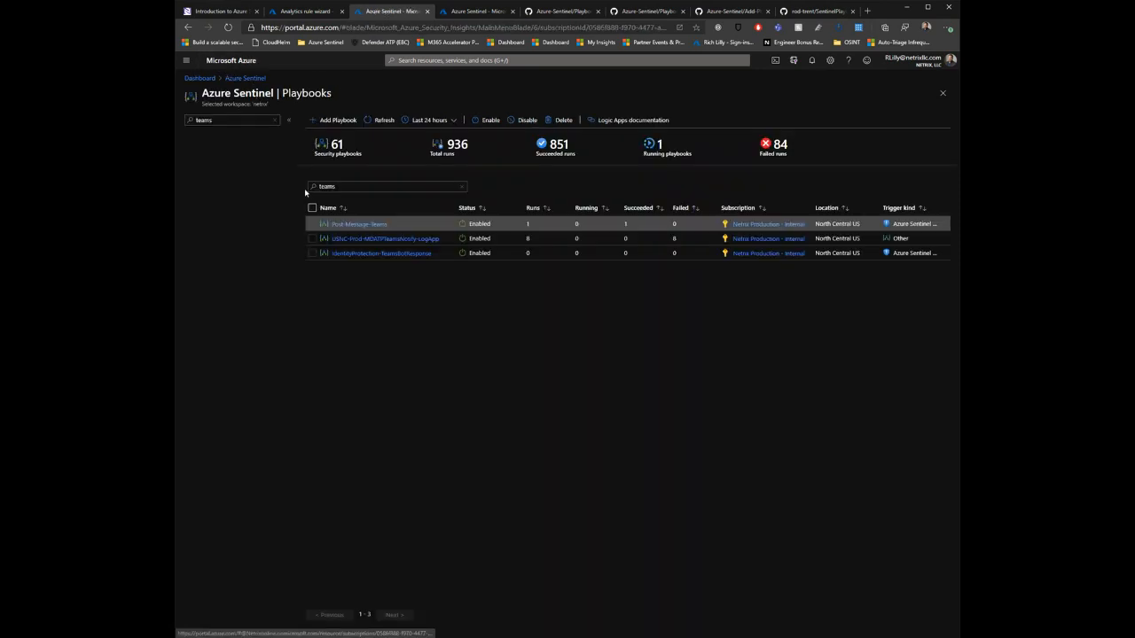
left_click(324, 14)
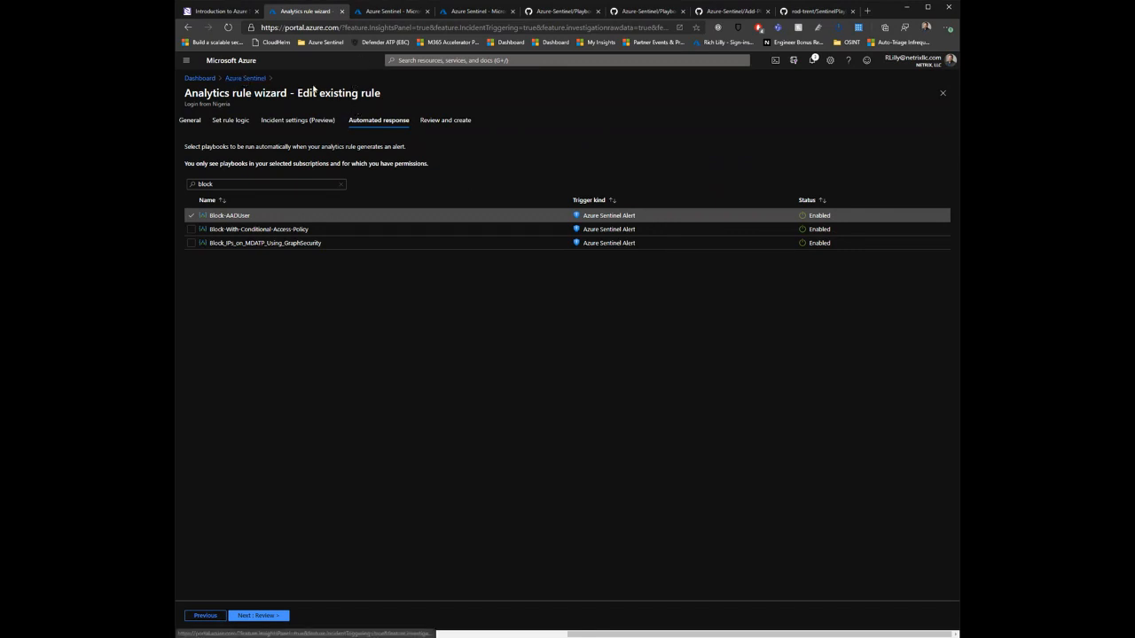
left_click(245, 78)
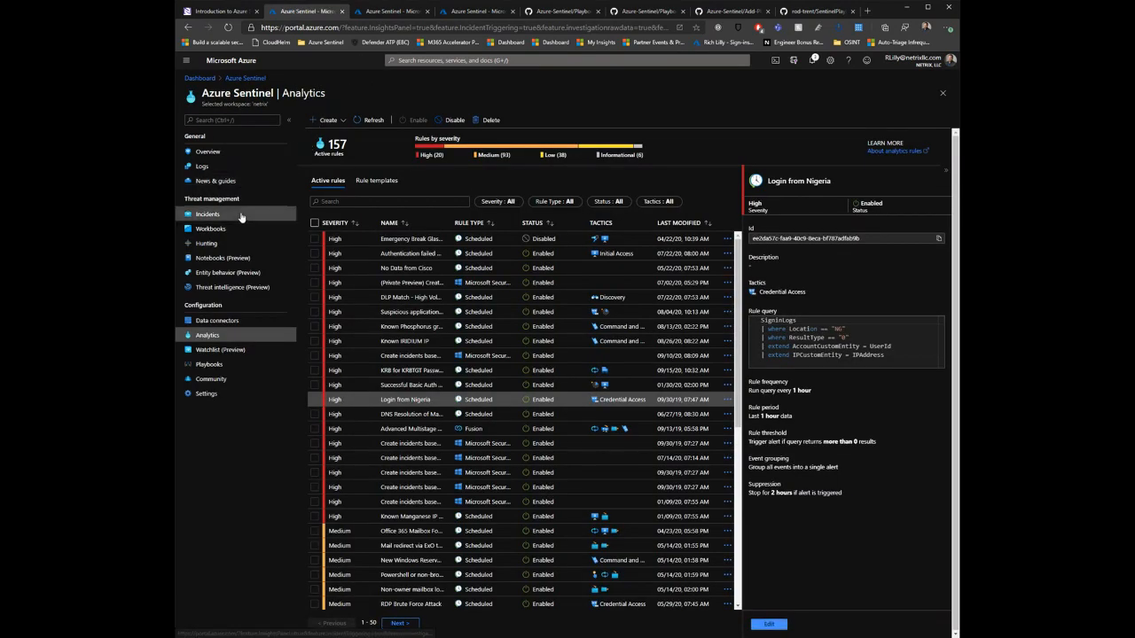
left_click(242, 216)
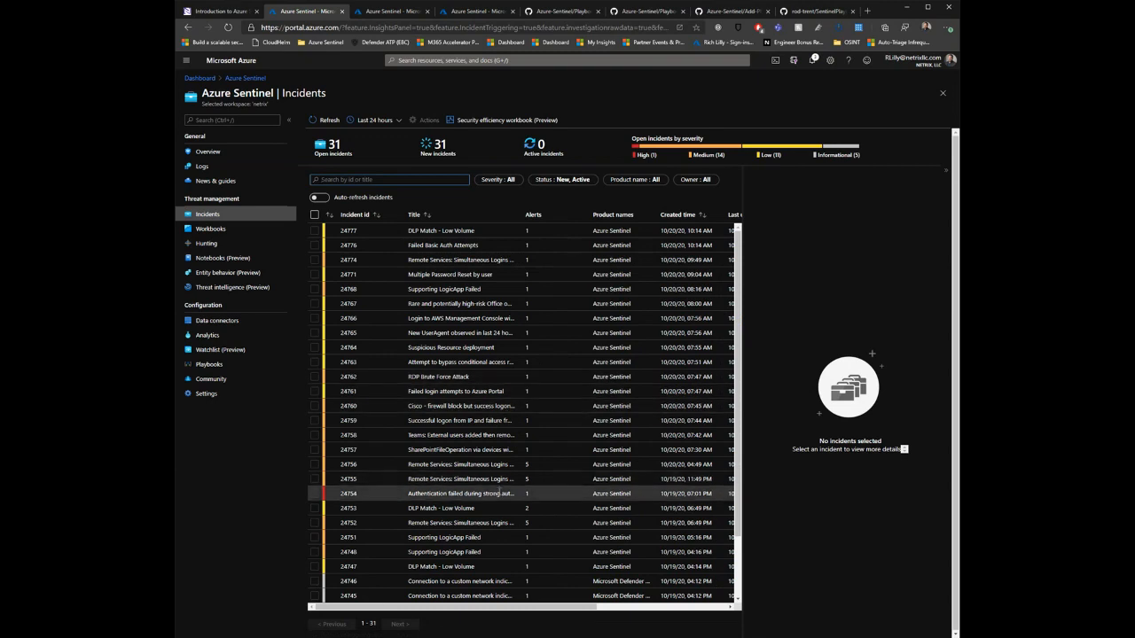
left_click(499, 493)
left_click(837, 626)
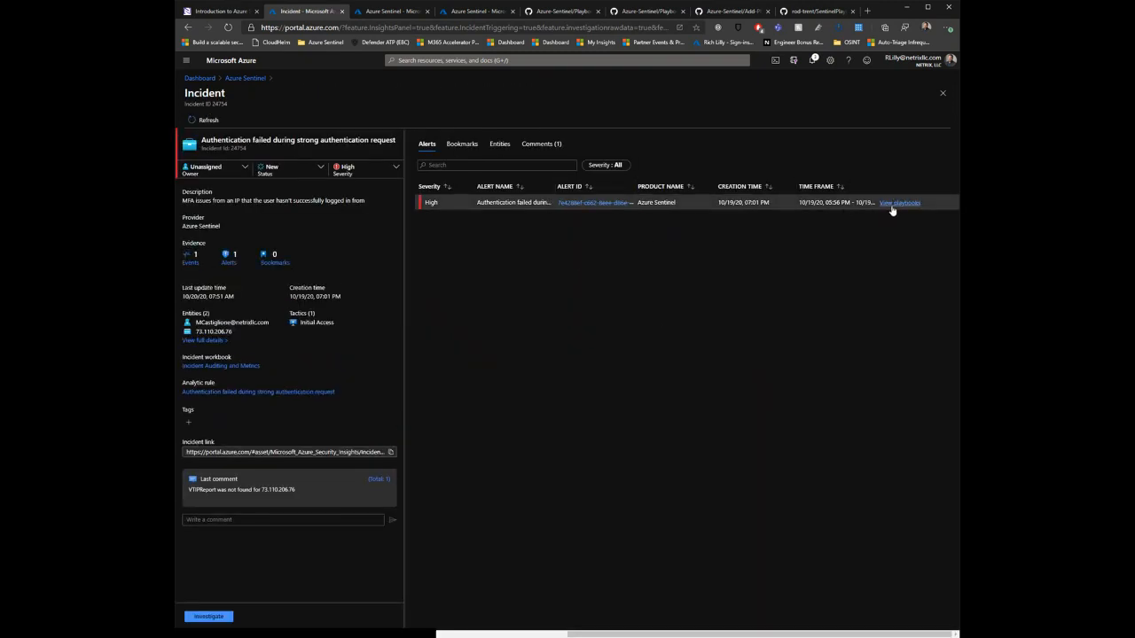
Step: View the playbooks available for the incident's alert and filter them by "teams"
left_click(893, 204)
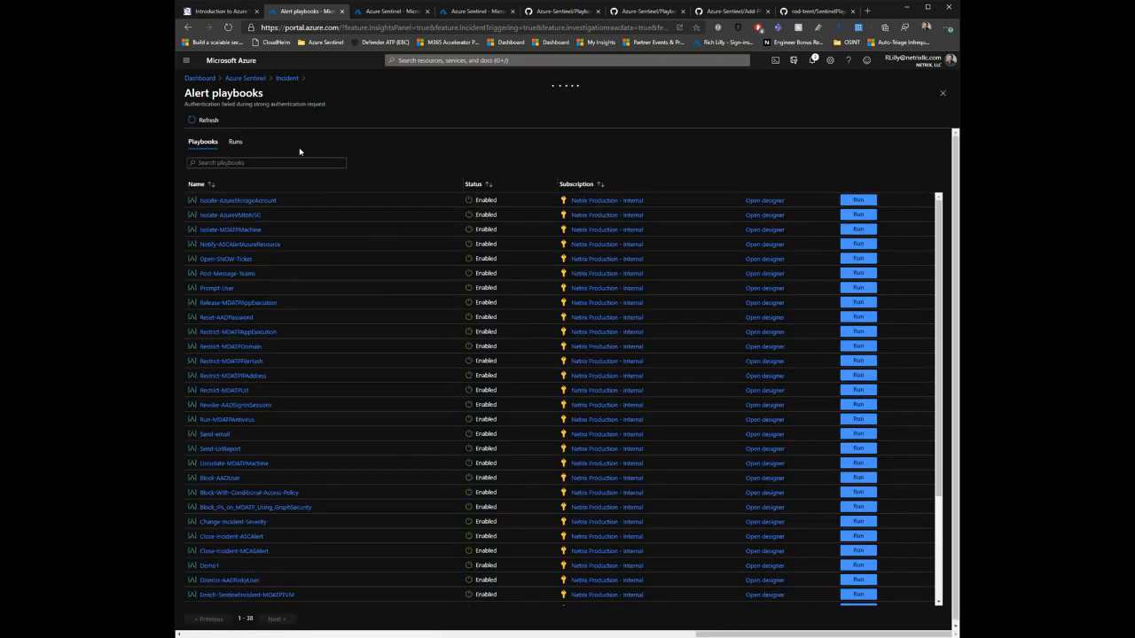
left_click(279, 167)
type("teams")
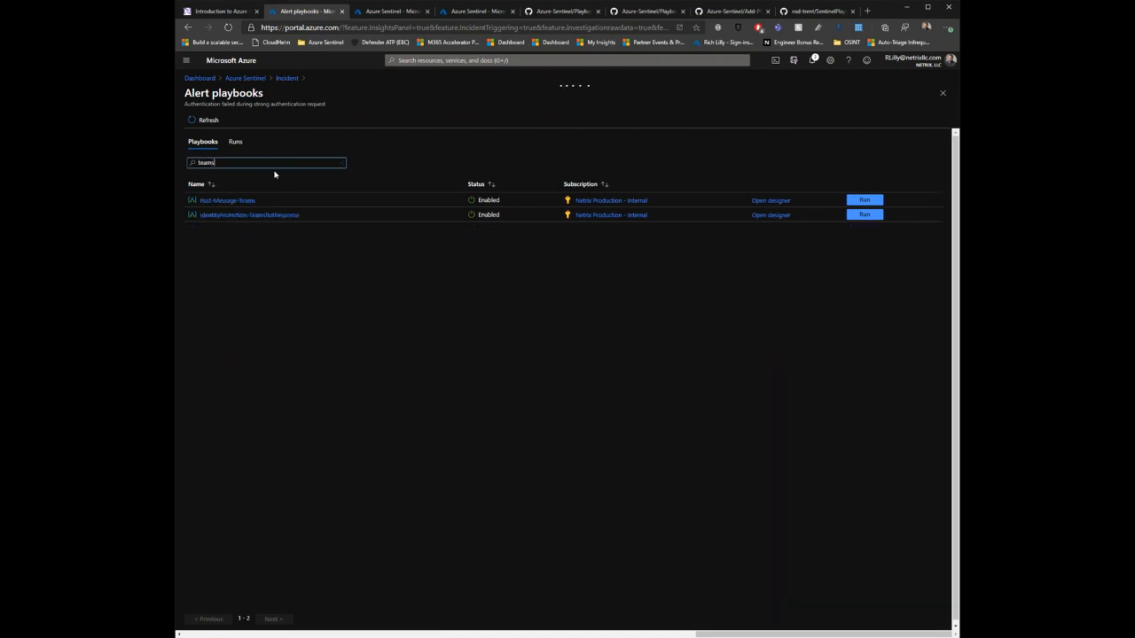
Step: Return to the Sentinel Playbooks page, filter it by "inc" and open Email-SummaryofIncidents in the Logic Apps Designer
left_click(294, 80)
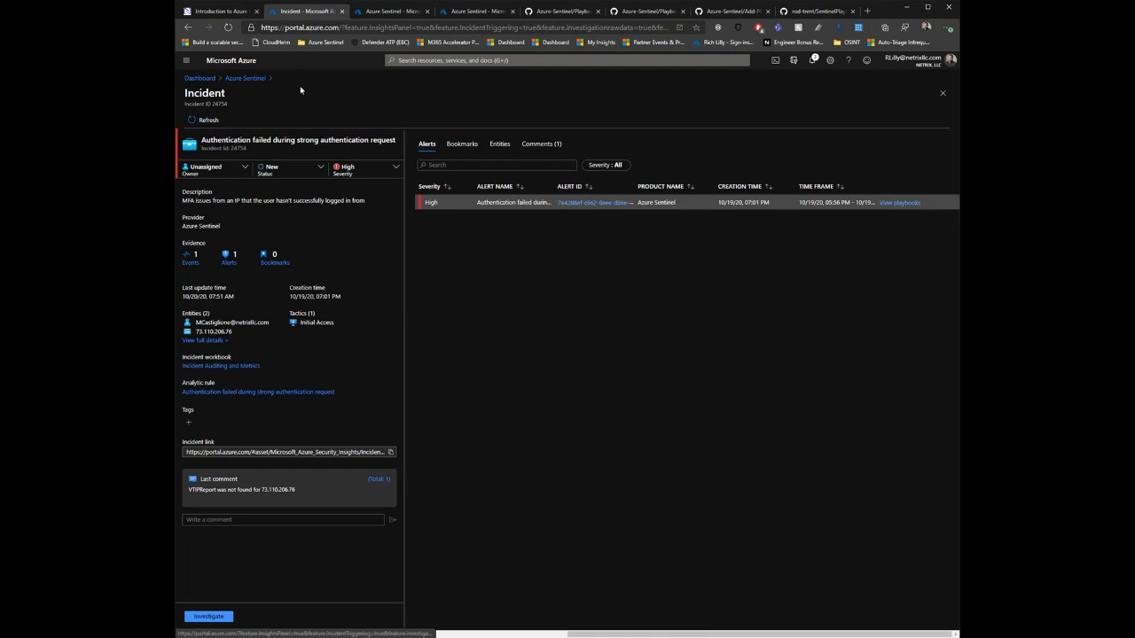
left_click(246, 79)
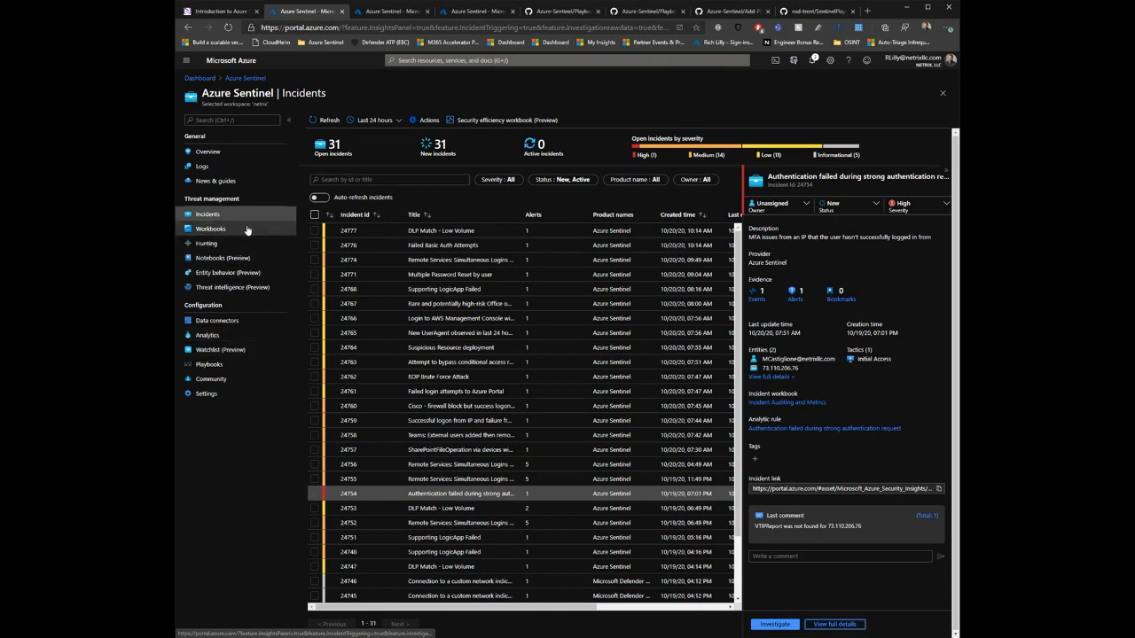
left_click(253, 365)
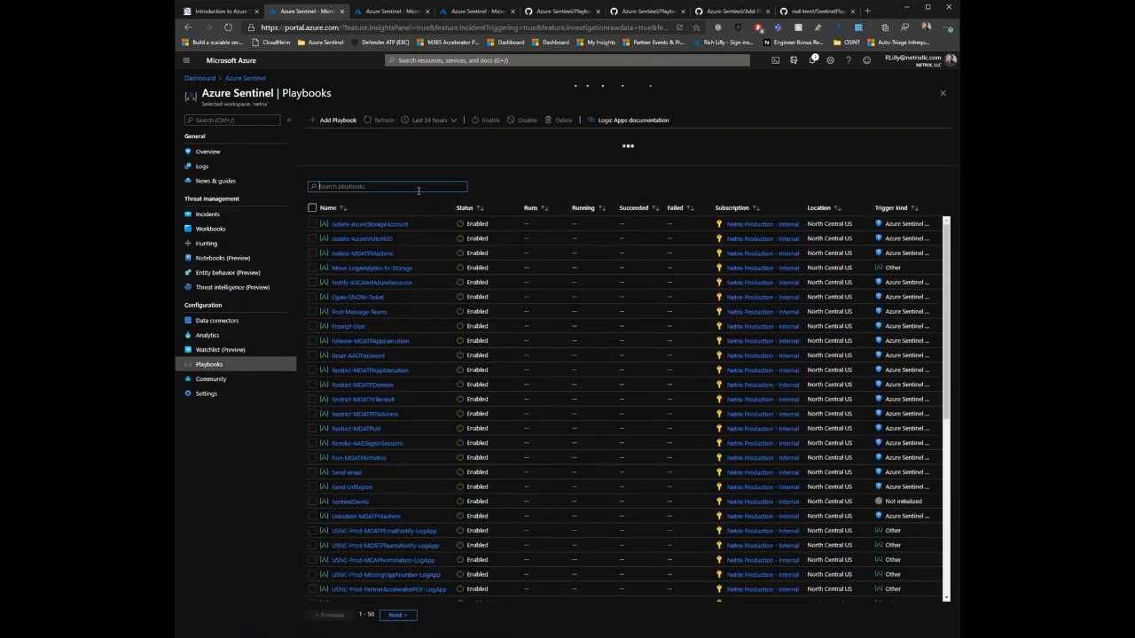
type("inc")
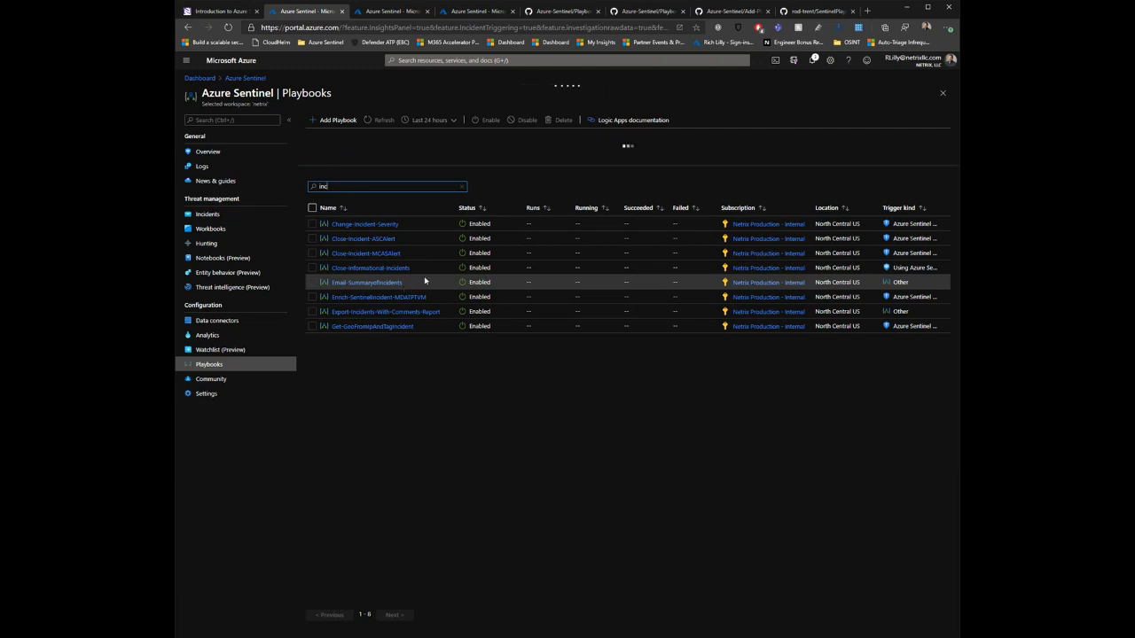
left_click(371, 287)
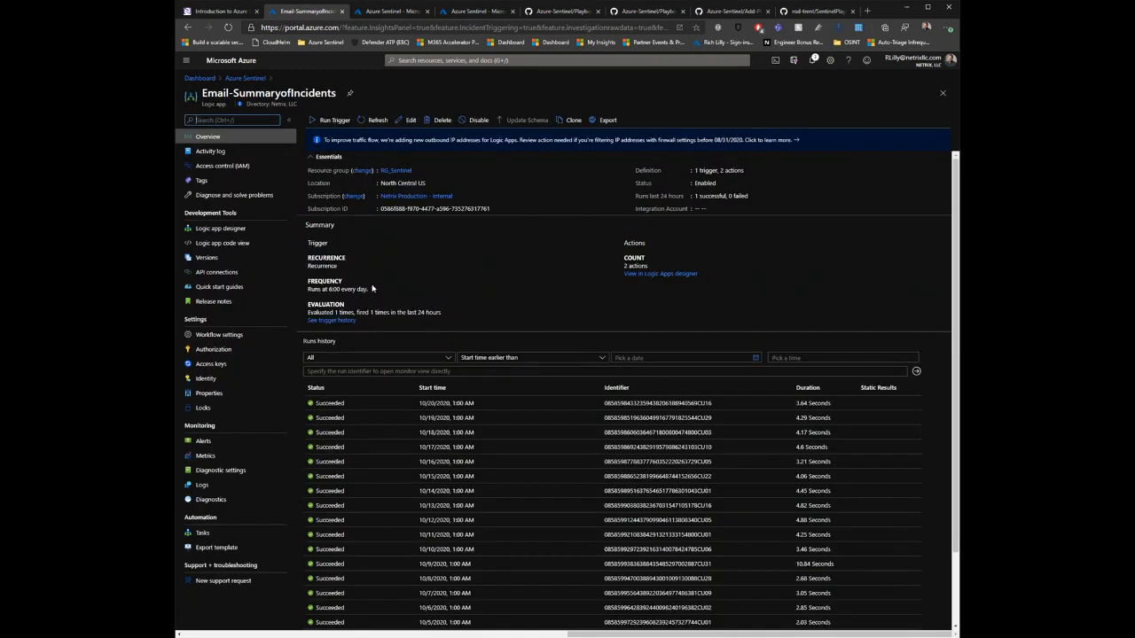
left_click(409, 120)
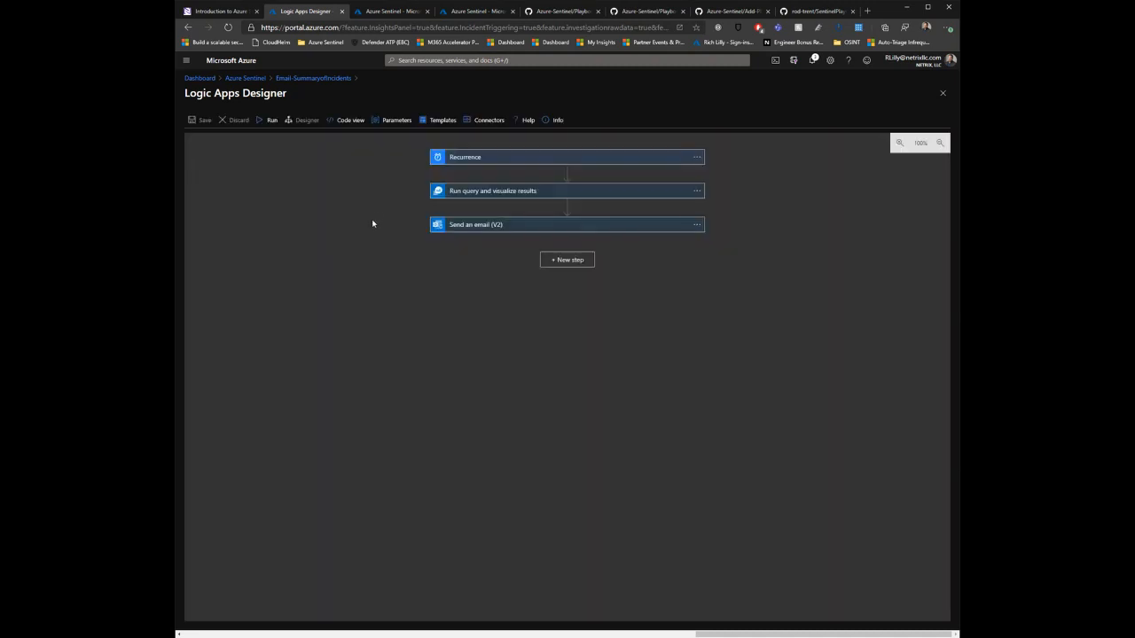
Step: Examine the playbook's Recurrence, Run query and visualize results and Send an email (V2) settings, plus the resulting incident summary email in Outlook
left_click(500, 225)
left_click(508, 191)
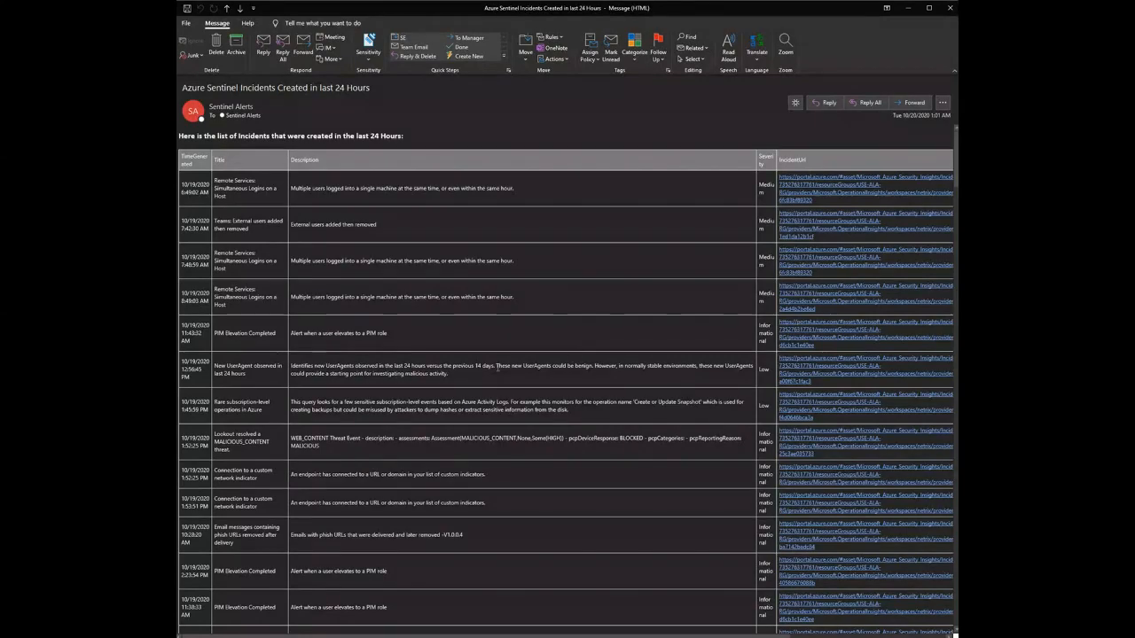
scroll(532, 364, "down", 5)
scroll(494, 366, "down", 9)
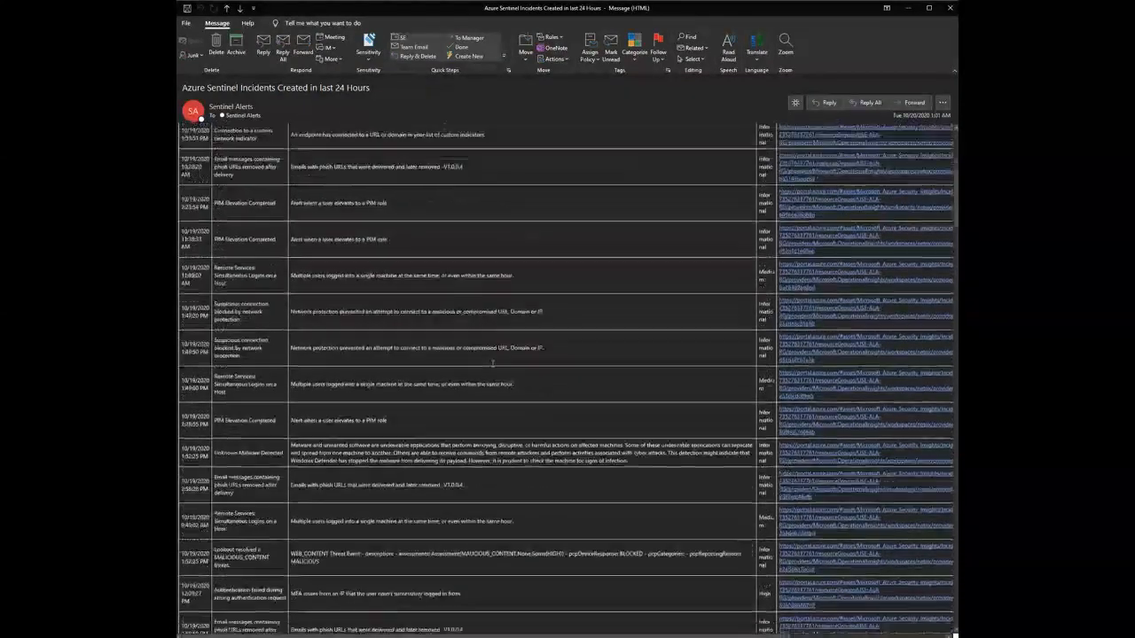
scroll(480, 348, "up", 5)
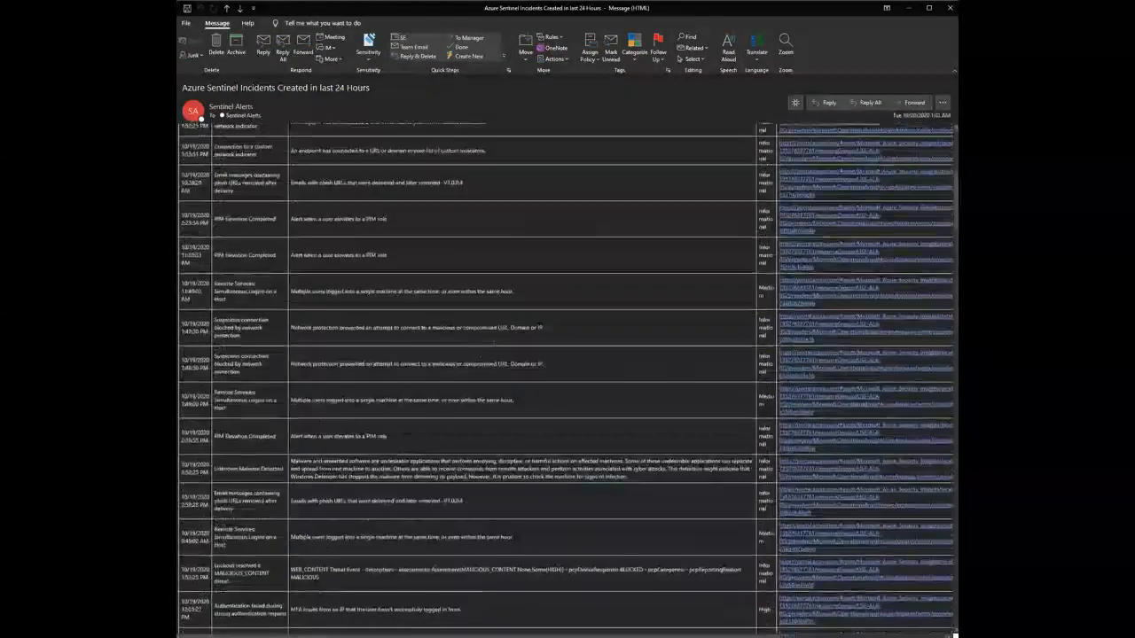
key("alt+Tab")
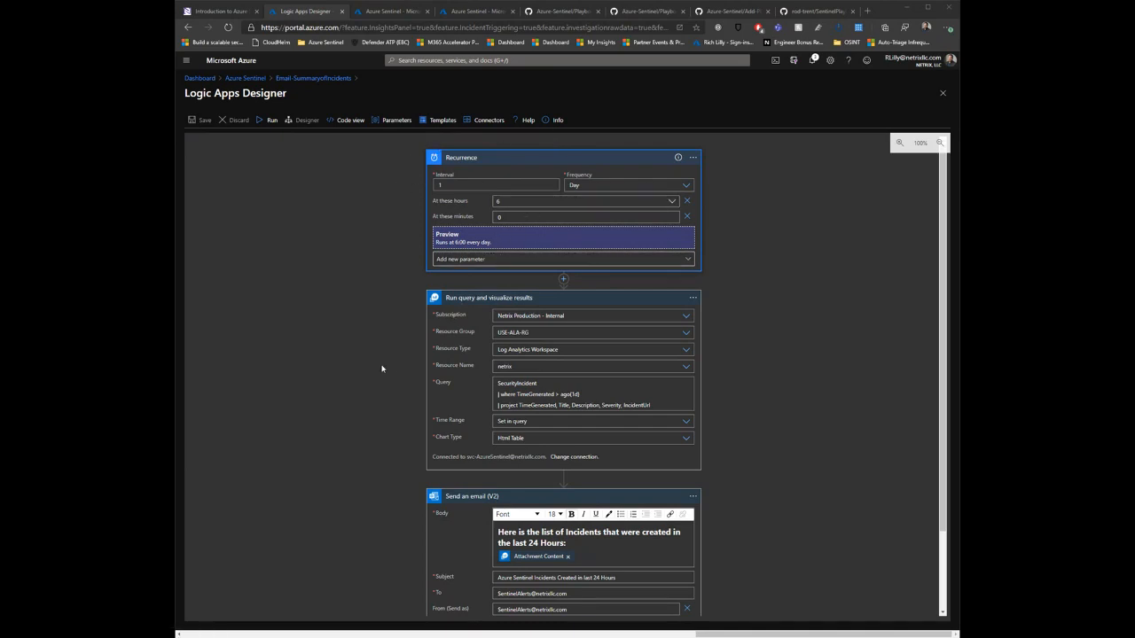
scroll(411, 344, "down", 1)
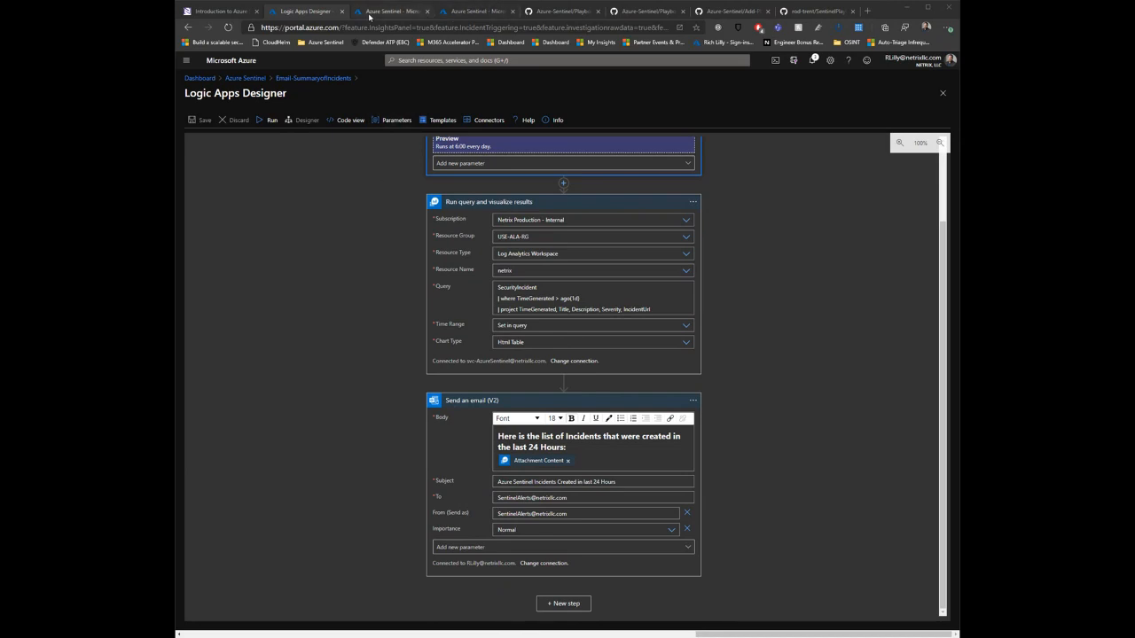
Step: Switch to the Azure-Sentinel GitHub repository and browse the playbooks in its Playbooks folder
left_click(407, 14)
left_click(477, 11)
left_click(559, 12)
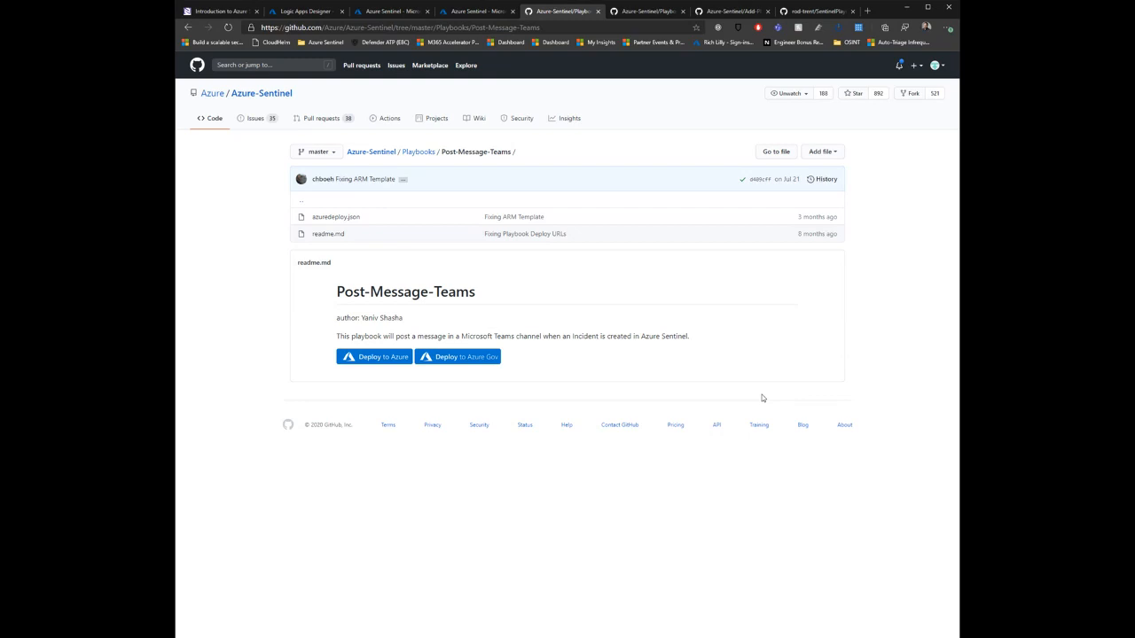
left_click(415, 153)
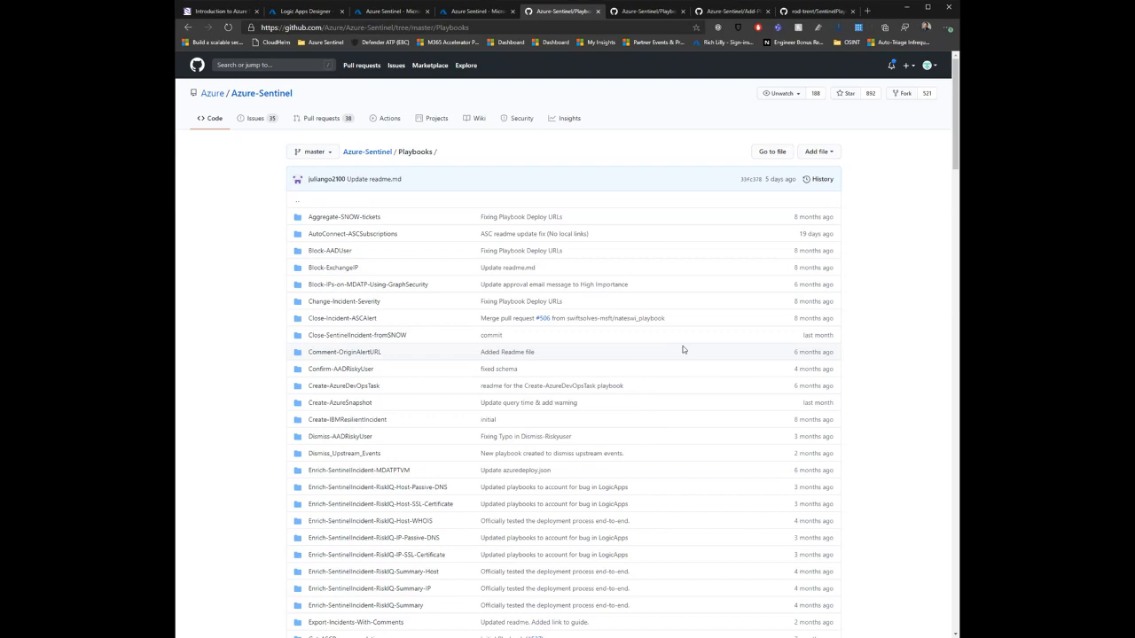
scroll(789, 417, "down", 10)
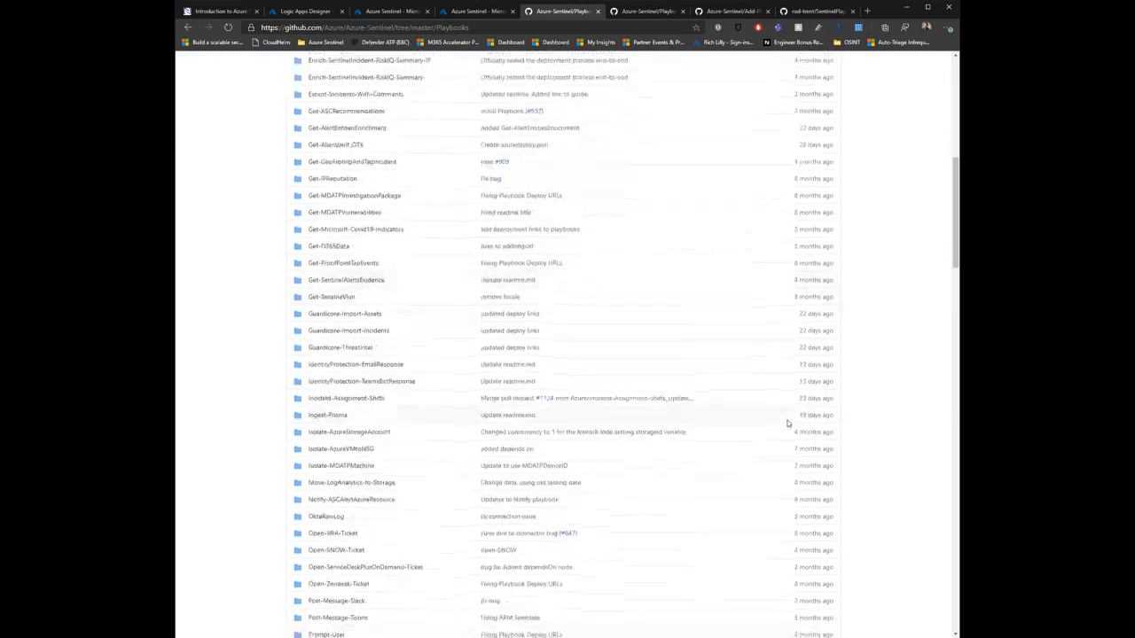
scroll(787, 426, "up", 10)
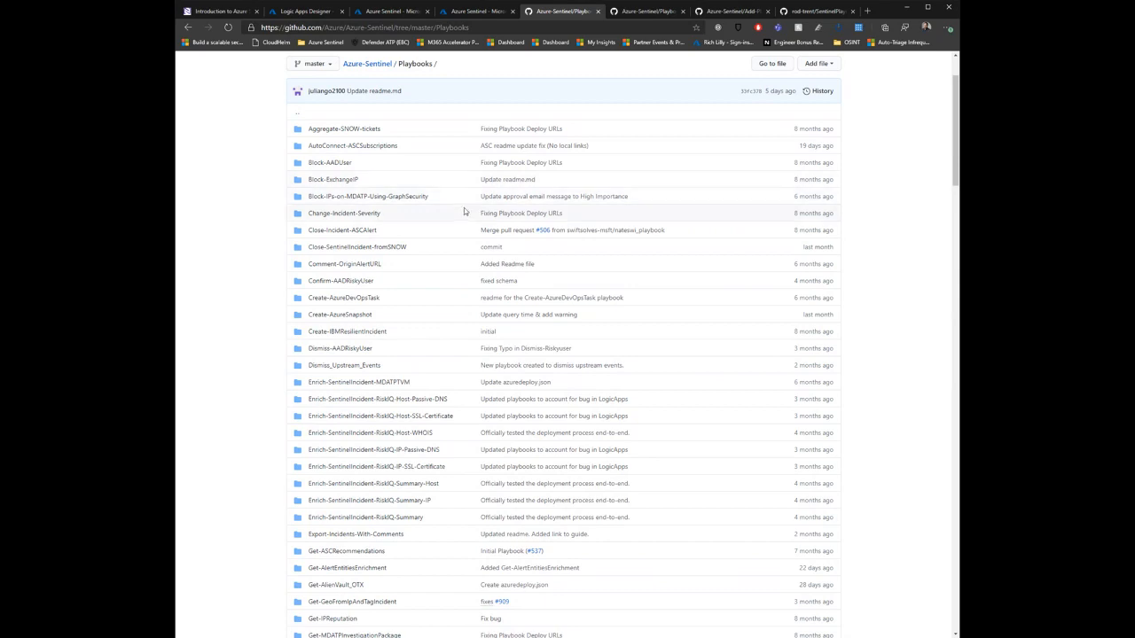
scroll(457, 188, "up", 2)
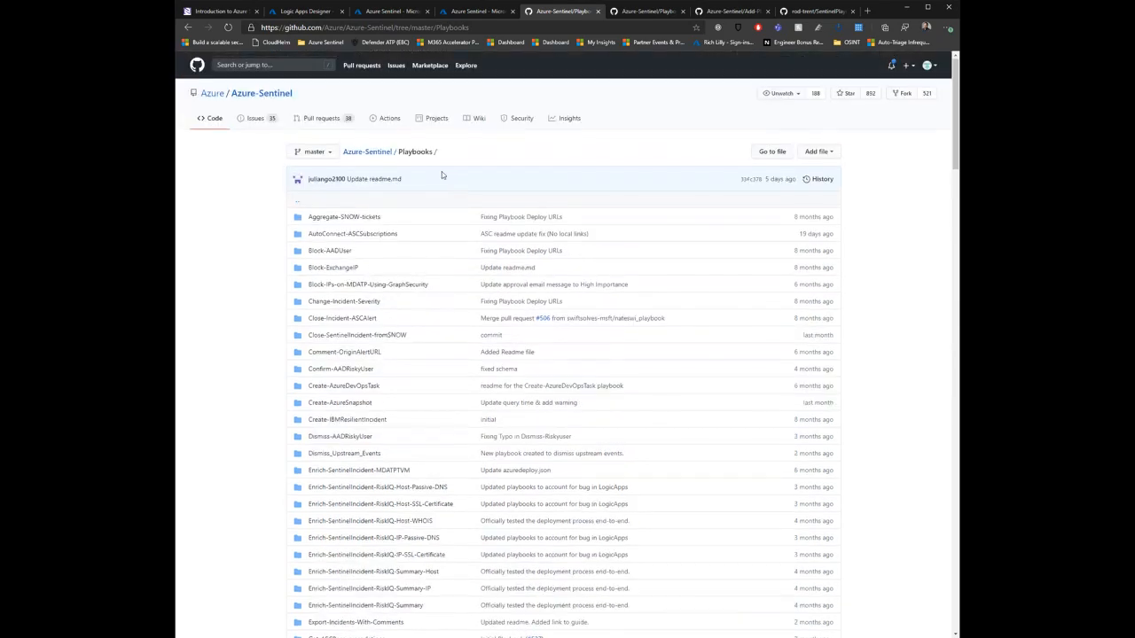
Step: Open Add-PlaybooksToSentinel.ps1 from the repository's Tools/PowerShell/Add-PlaybooksToSentinel folder and examine the script
left_click(375, 153)
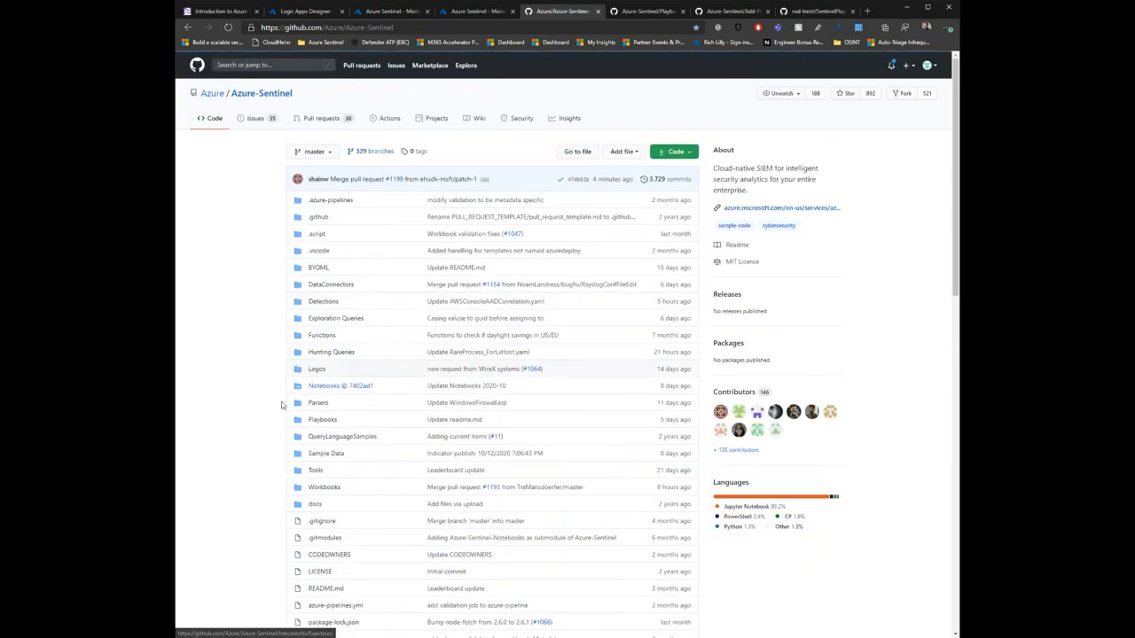
left_click(314, 471)
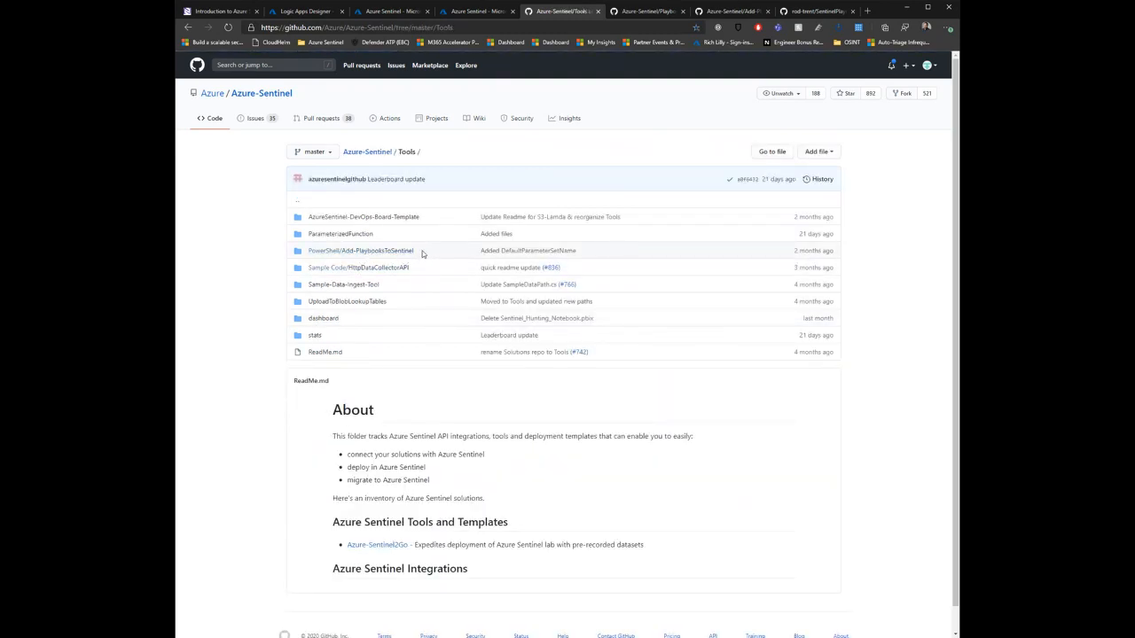
left_click(388, 253)
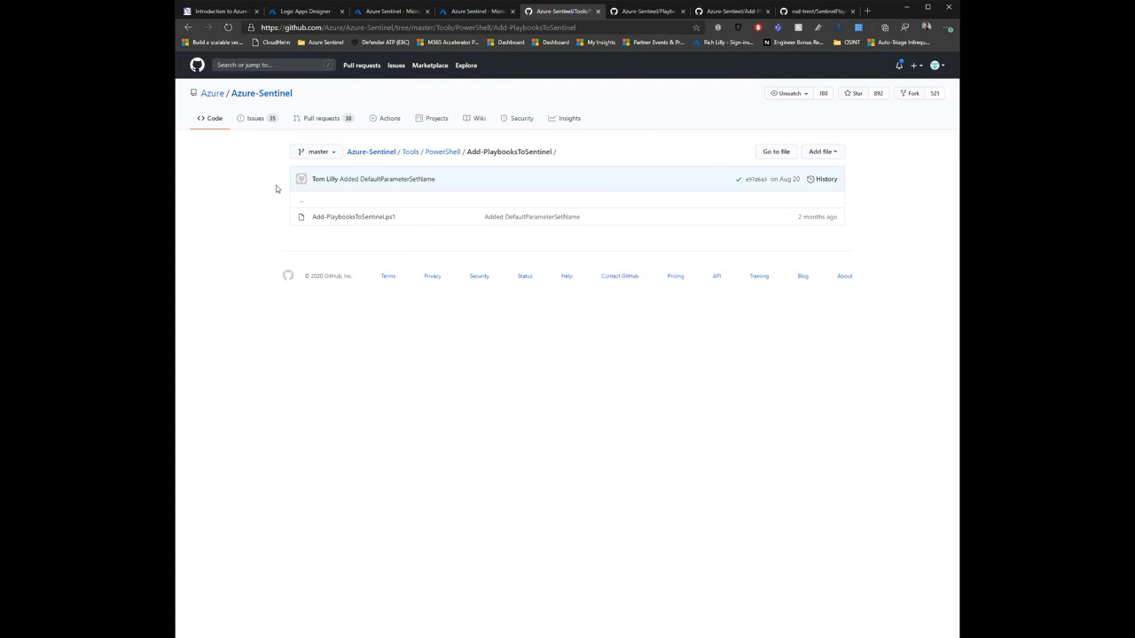
left_click(342, 225)
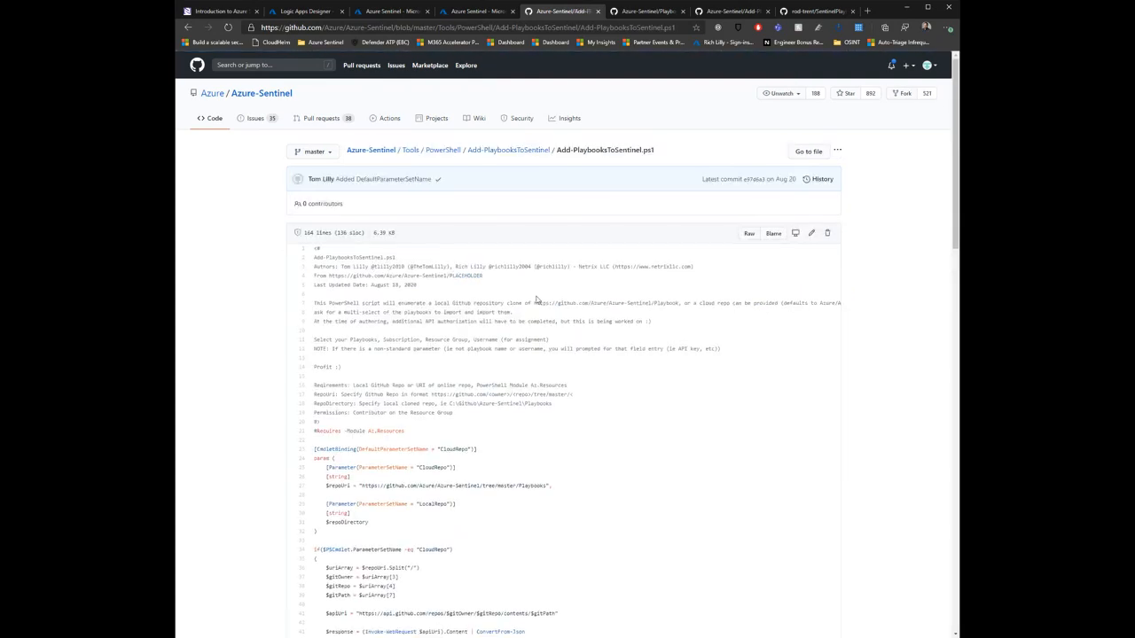
scroll(415, 287, "down", 2)
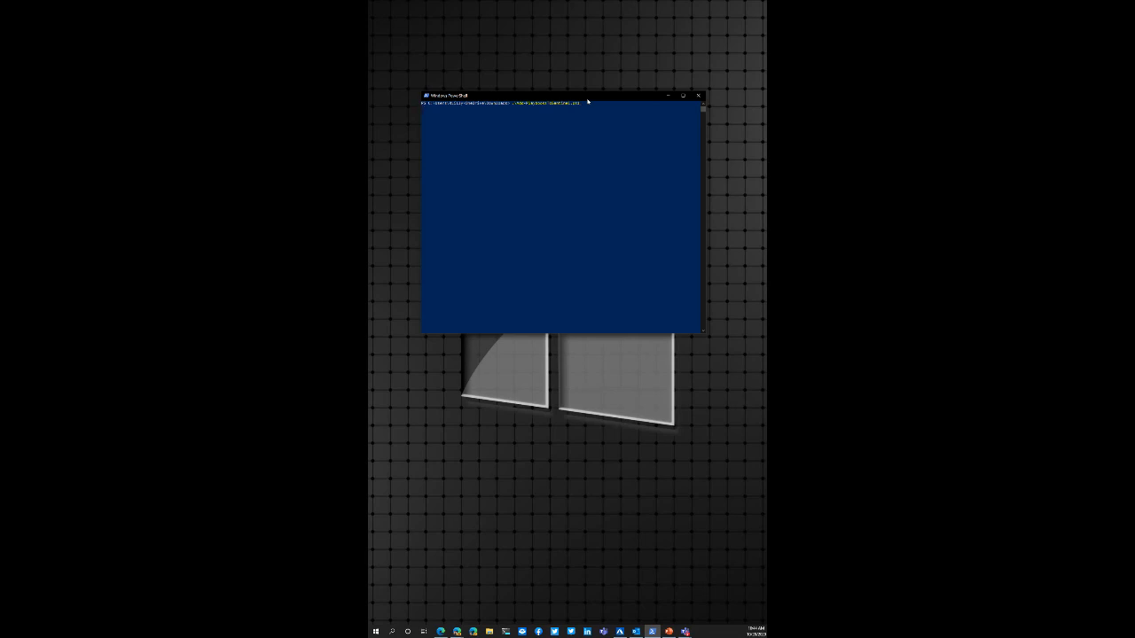
Step: Run the Add-PlaybooksToSentinel.ps1 script in Windows PowerShell and maximize its playbook selection window
key("Return")
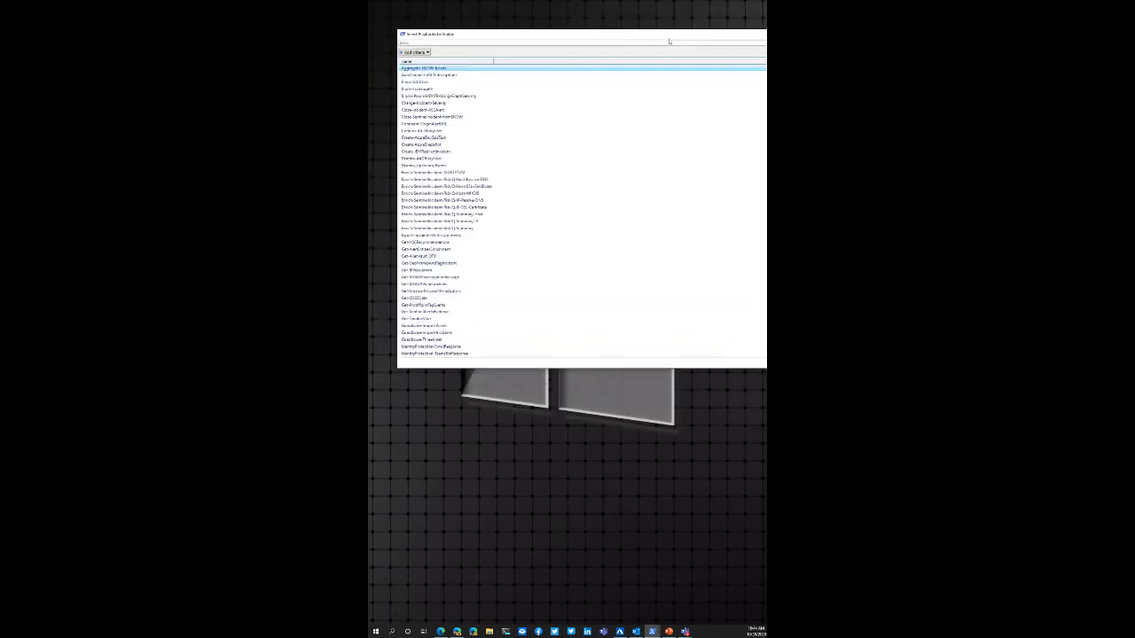
left_click_drag(443, 48, 464, 41)
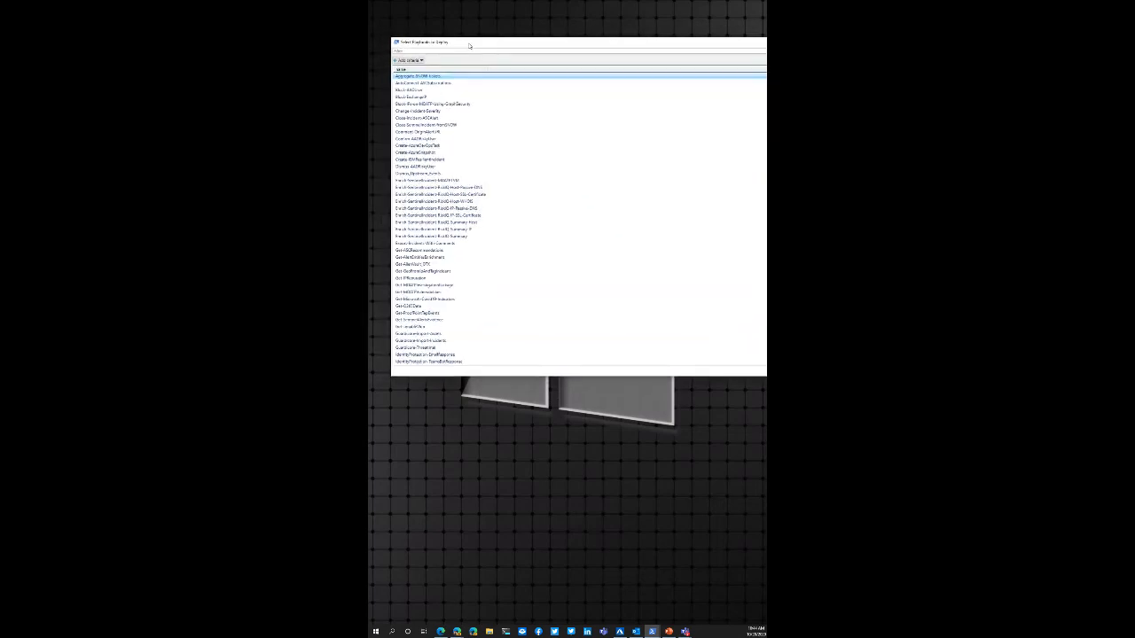
double_click(454, 42)
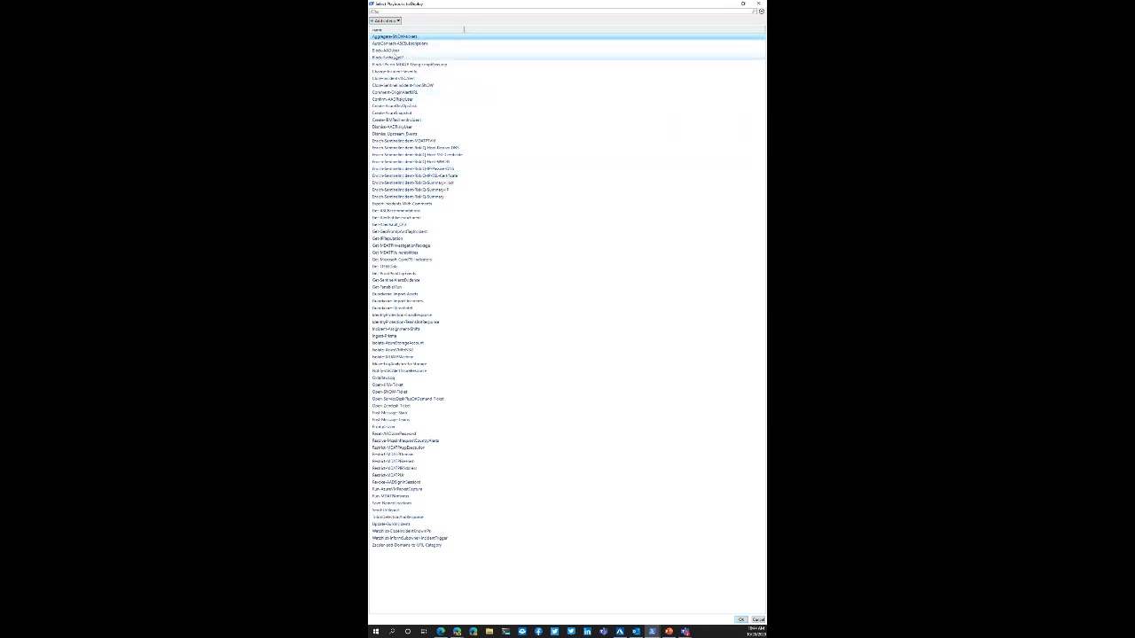
Step: Select Block-AADUser, Confirm-AADRiskyUser, Get-IPReputation and Reset-AADUserPassword as the playbooks to deploy and confirm the selection
left_click(417, 51)
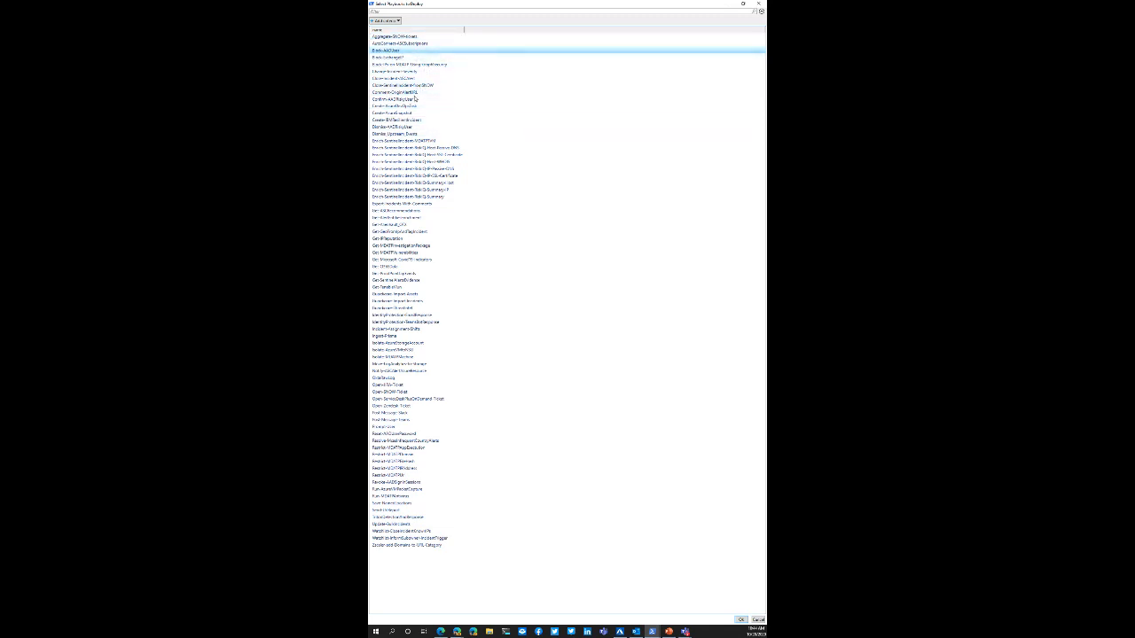
left_click(473, 100, "ctrl")
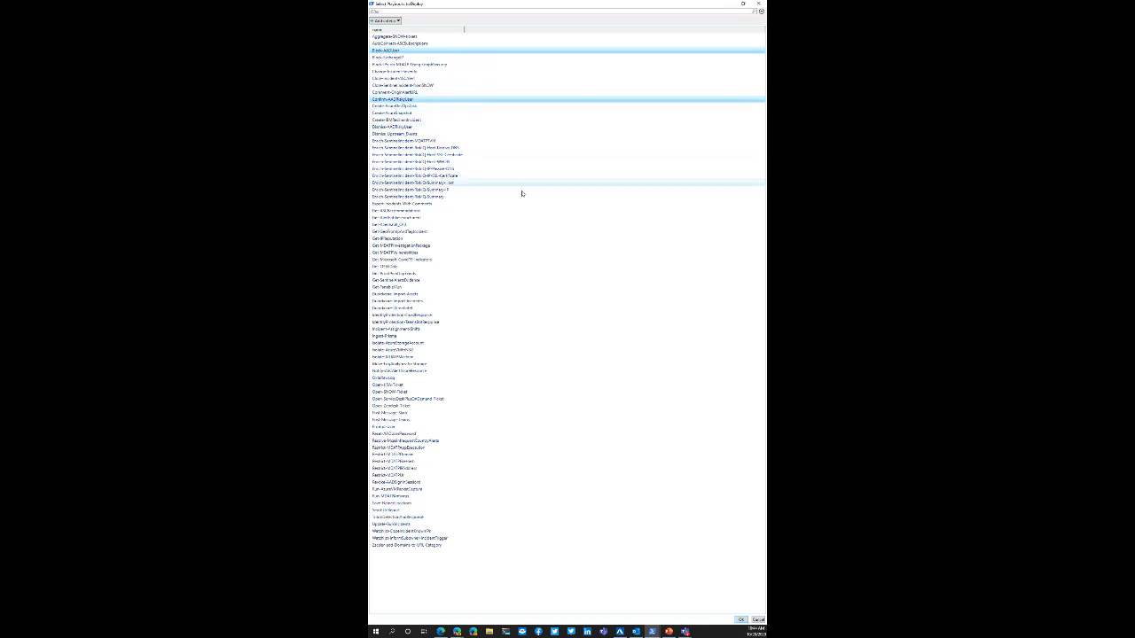
left_click(422, 239, "ctrl")
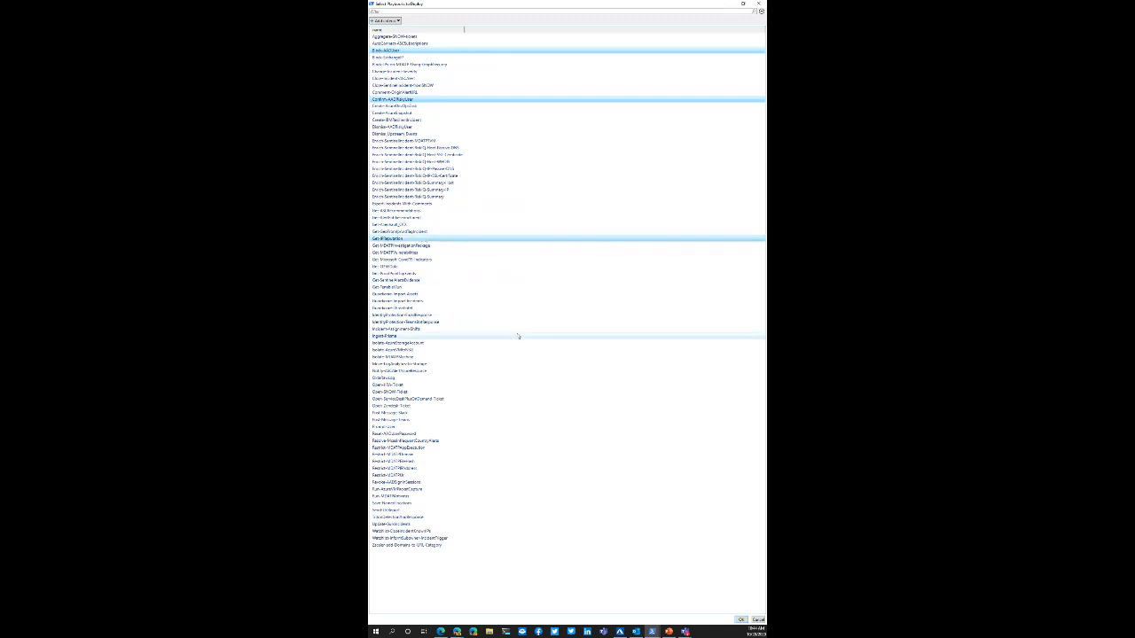
left_click(424, 435, "ctrl")
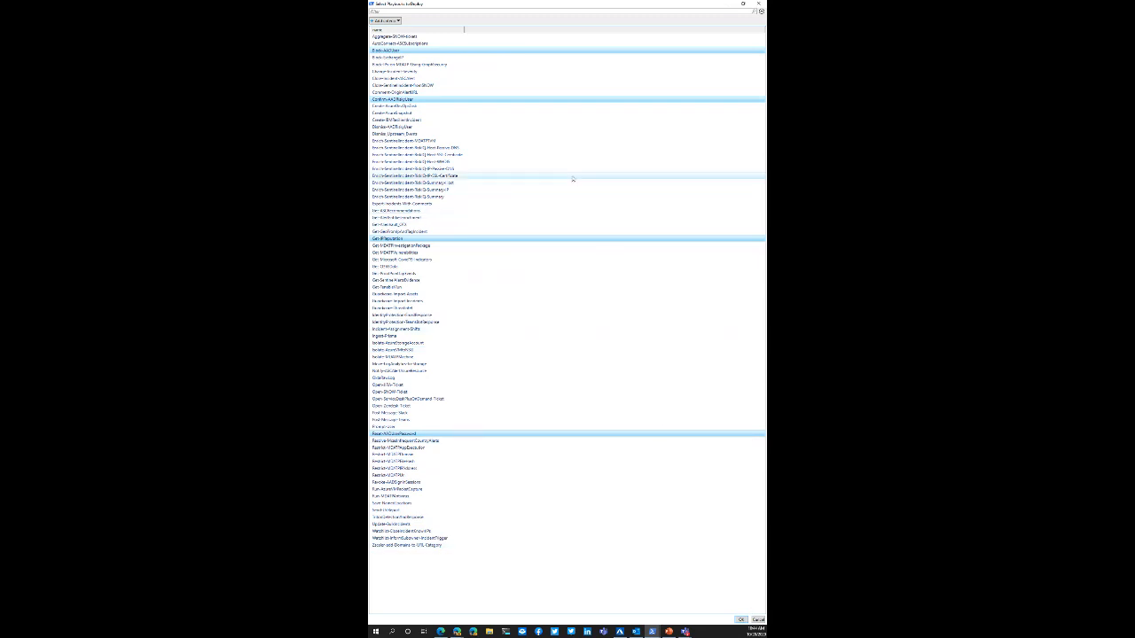
left_click(742, 620)
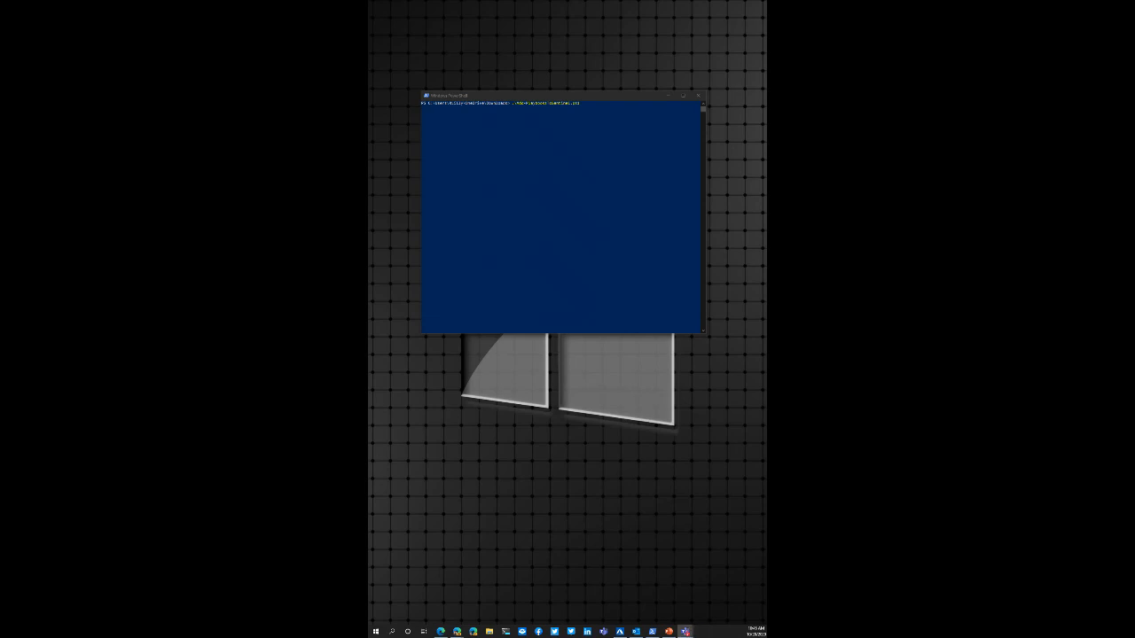
Step: Bring the script's account sign-in window forward and close it
key("alt+Tab")
key("alt+Tab")
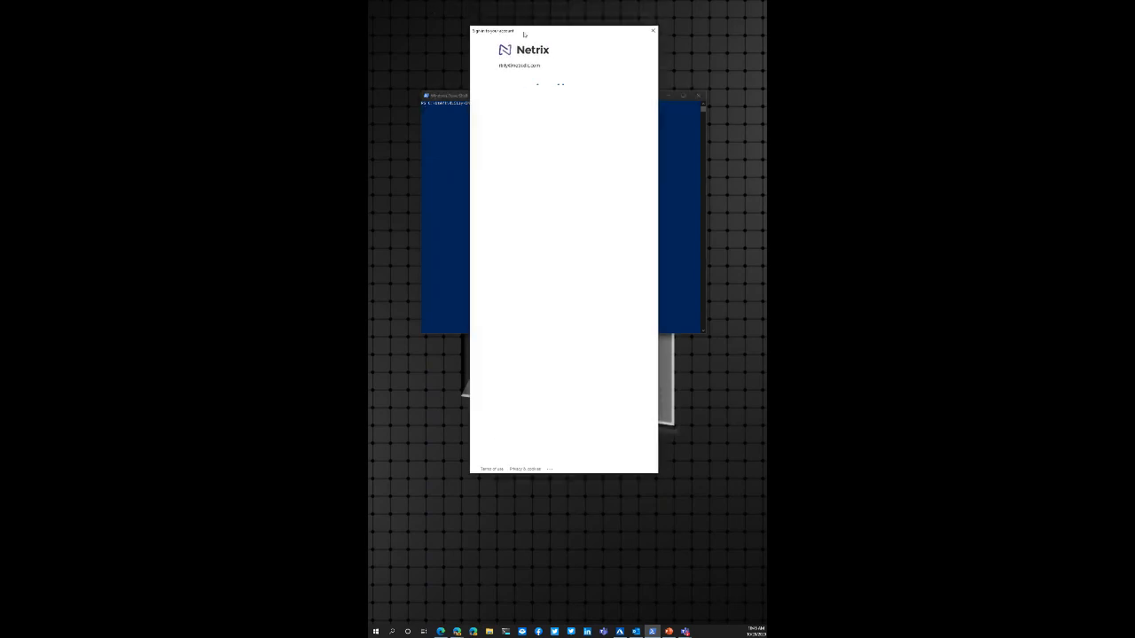
left_click(657, 32)
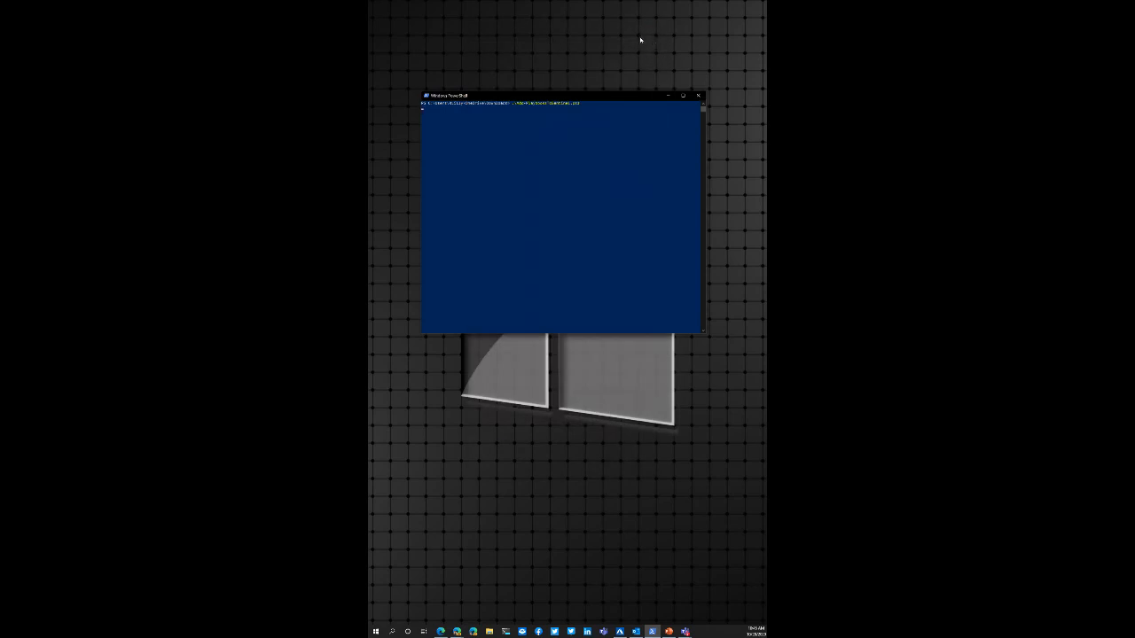
left_click(651, 8)
left_click(654, 6)
left_click(654, 5)
left_click(653, 6)
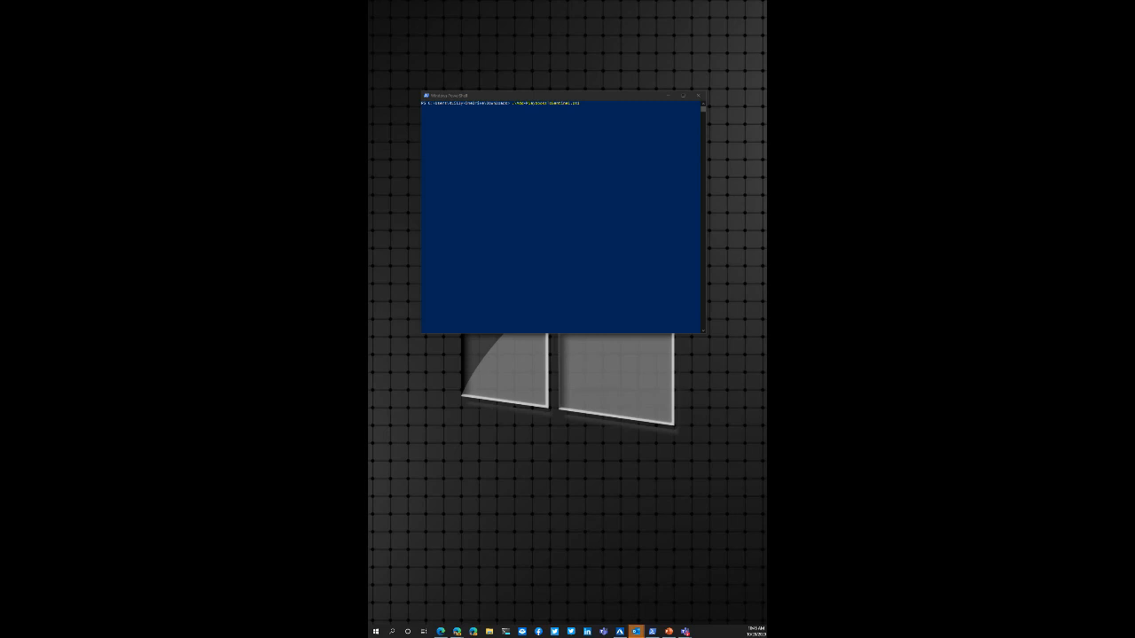
key("alt+Tab")
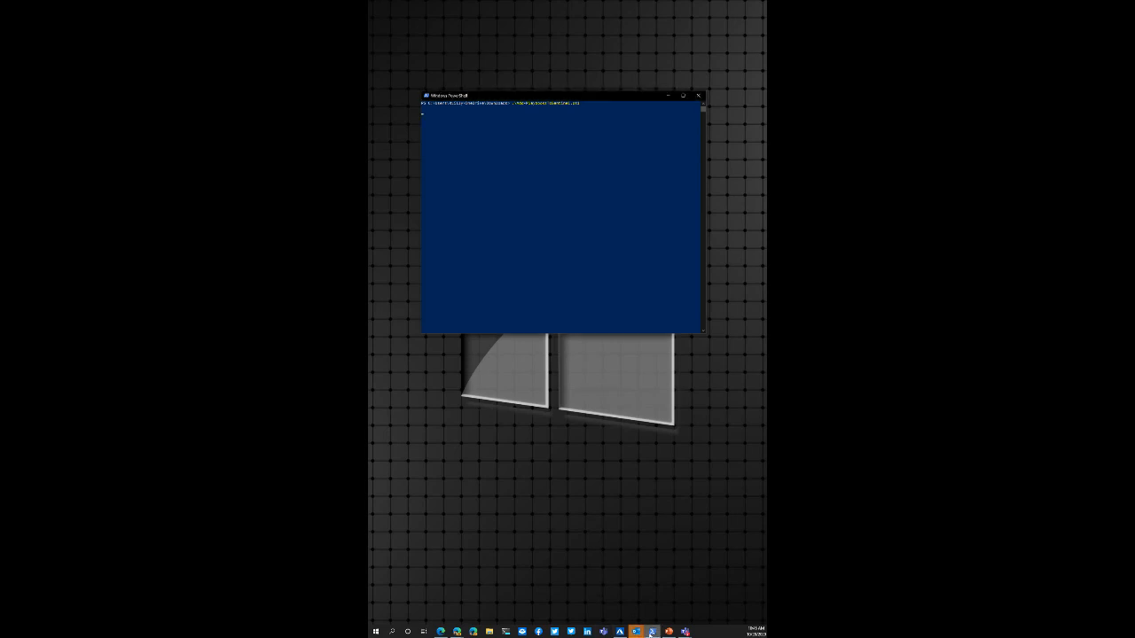
left_click(652, 631)
left_click(652, 632)
key("alt+Tab")
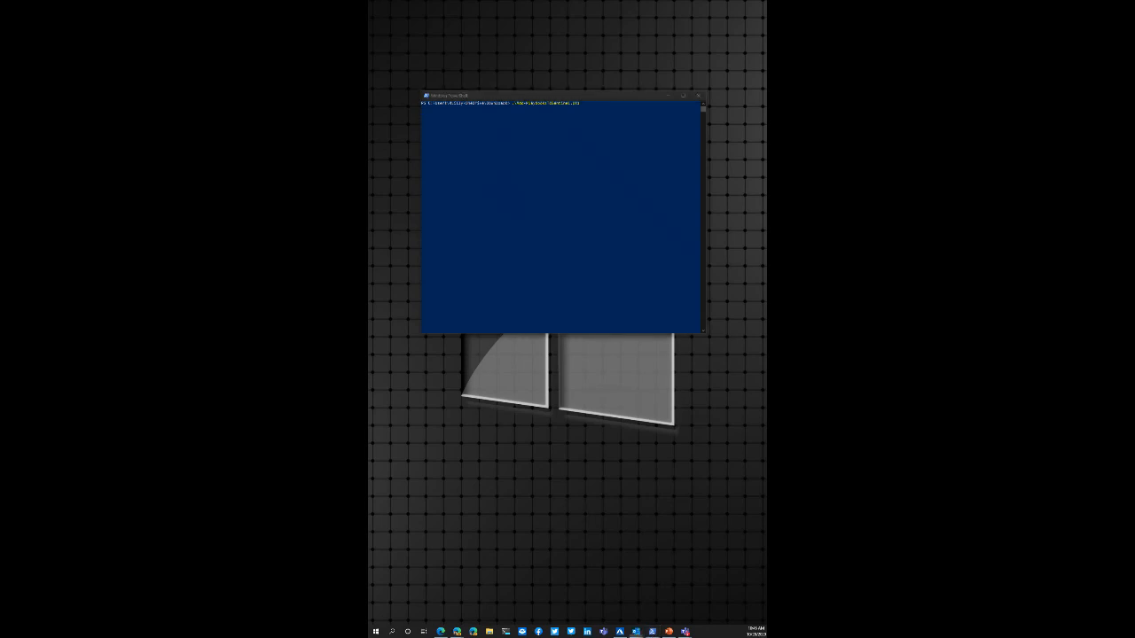
key("alt+Tab")
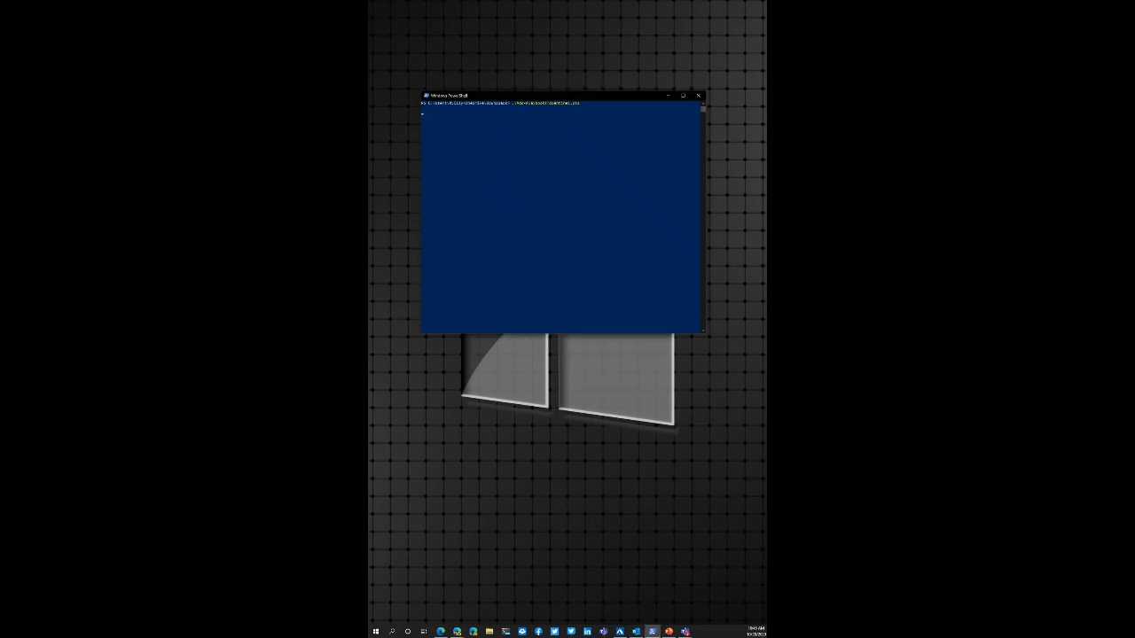
key("alt+Tab")
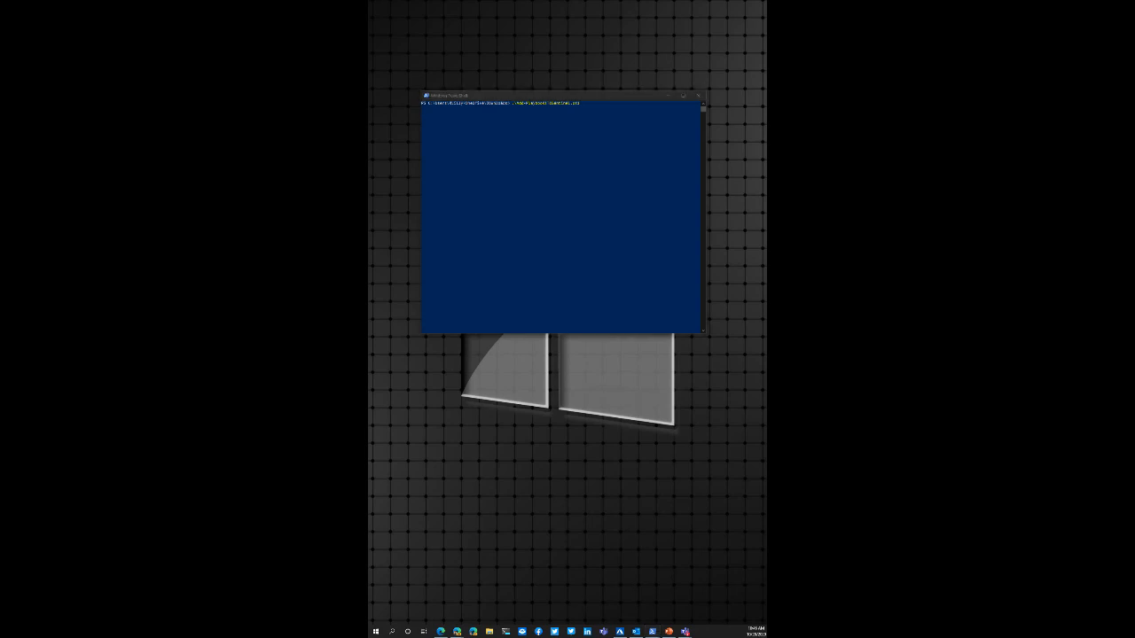
key("alt+Tab")
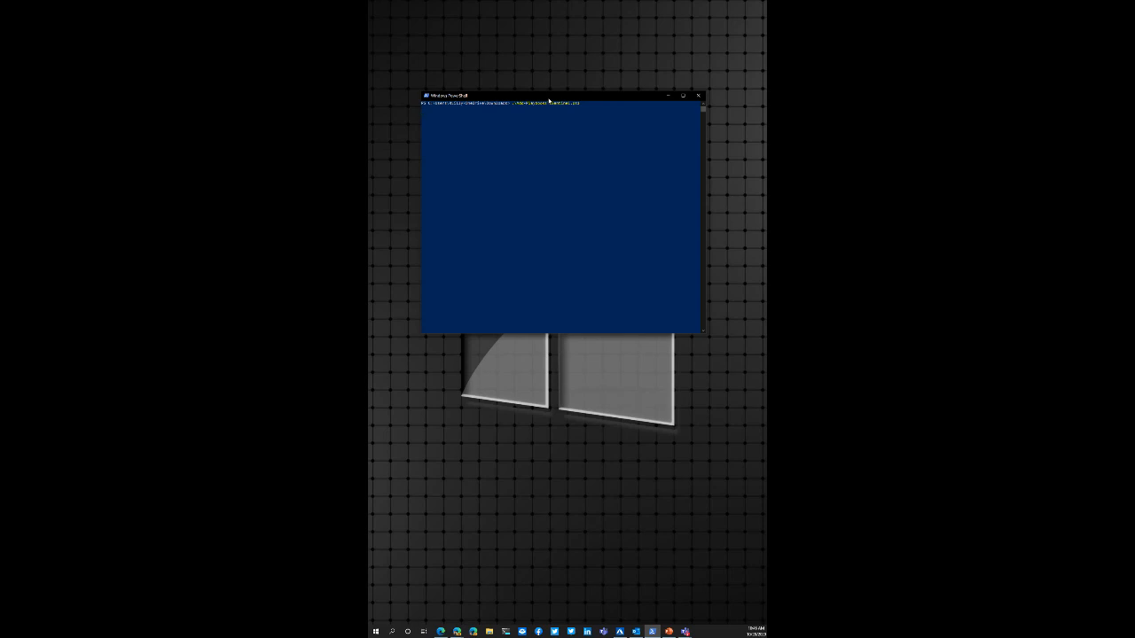
Step: Continue the script, choose the Netrix Production - Internal subscription for the deployment and maximize the resource group selection window
left_click(555, 235)
right_click(564, 215)
key("Return")
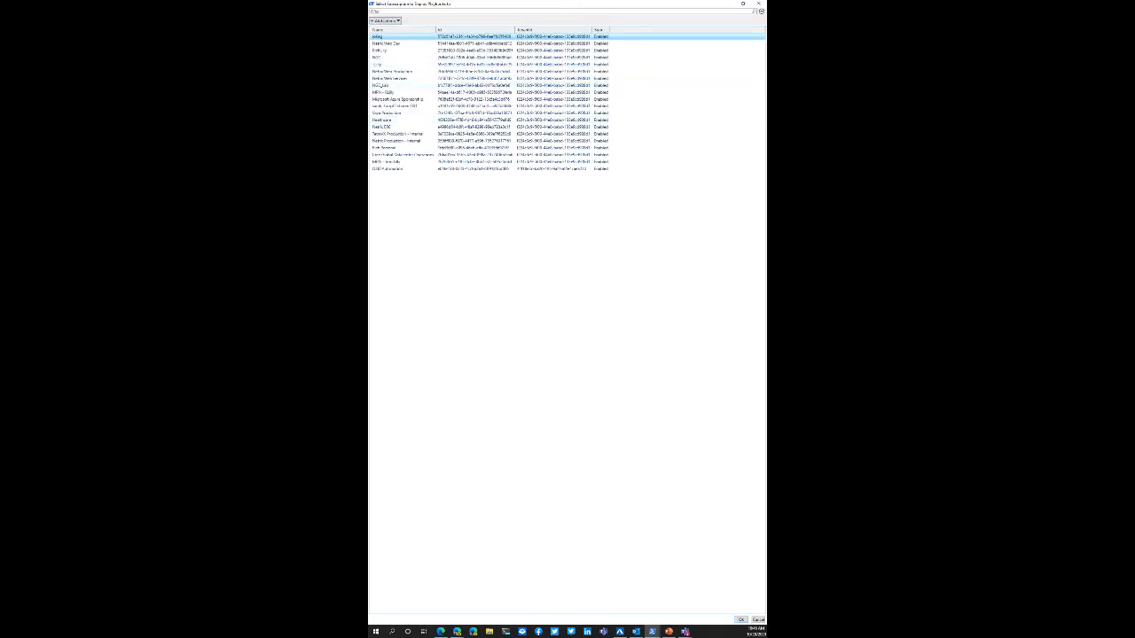
left_click(397, 141)
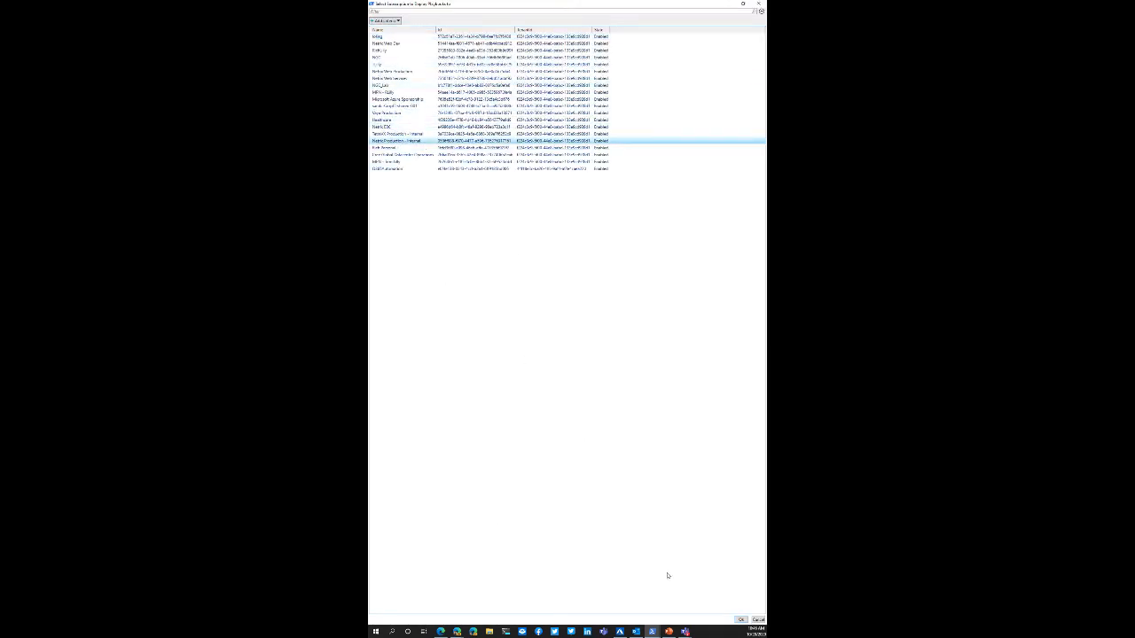
left_click(740, 619)
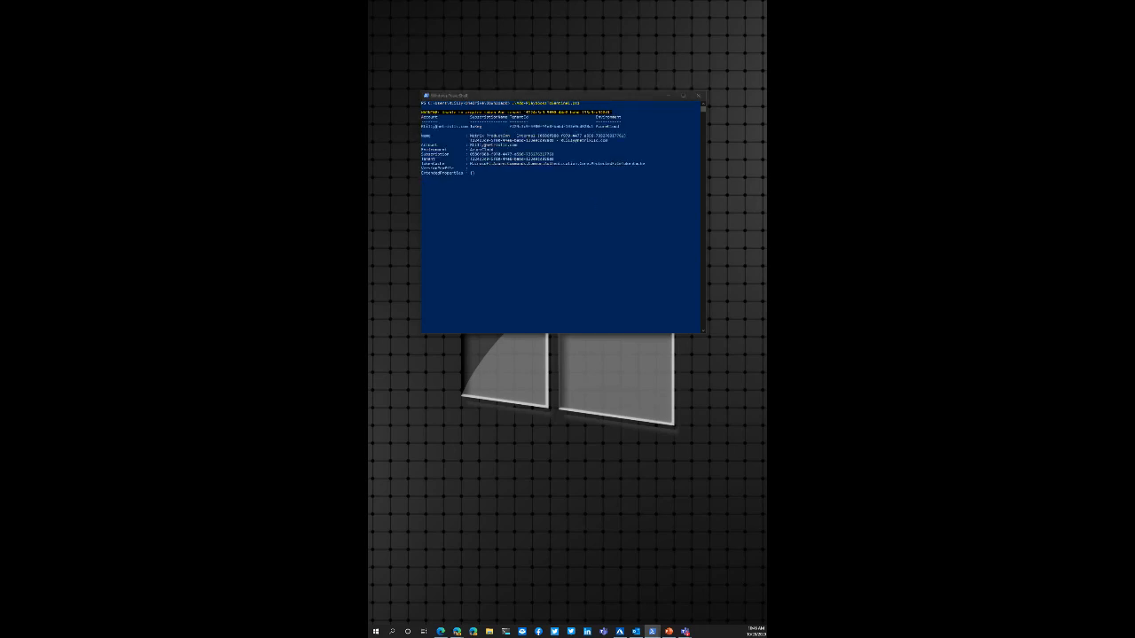
left_click_drag(369, 12, 767, 2)
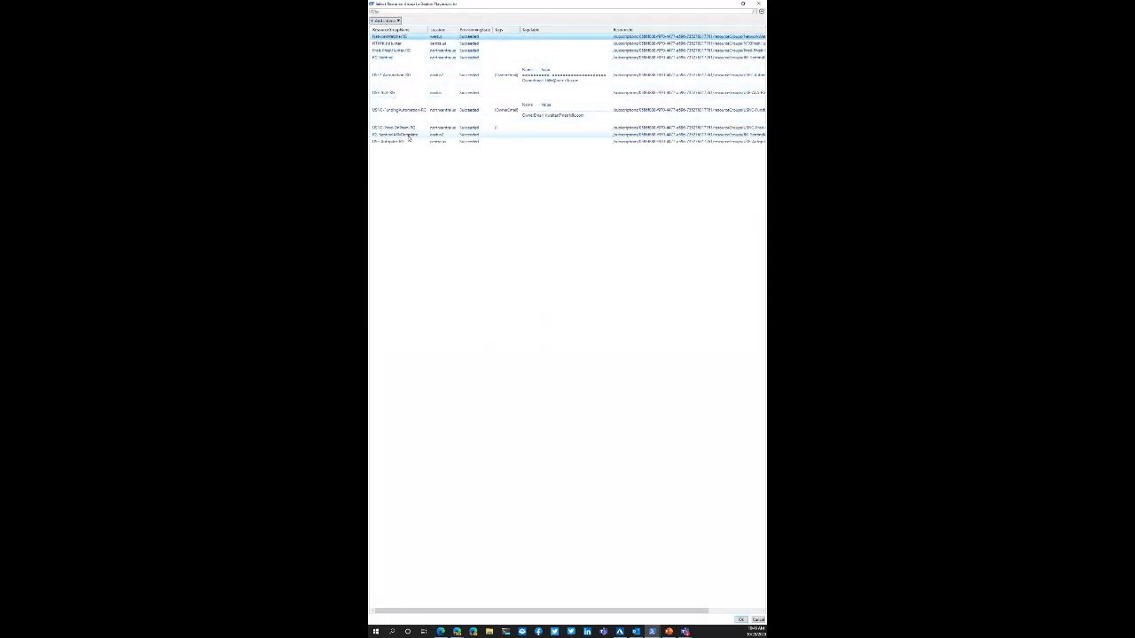
Step: Choose the RG_SentinelARMTemplate resource group for the deployment and enter the account username for the API connections
left_click(404, 134)
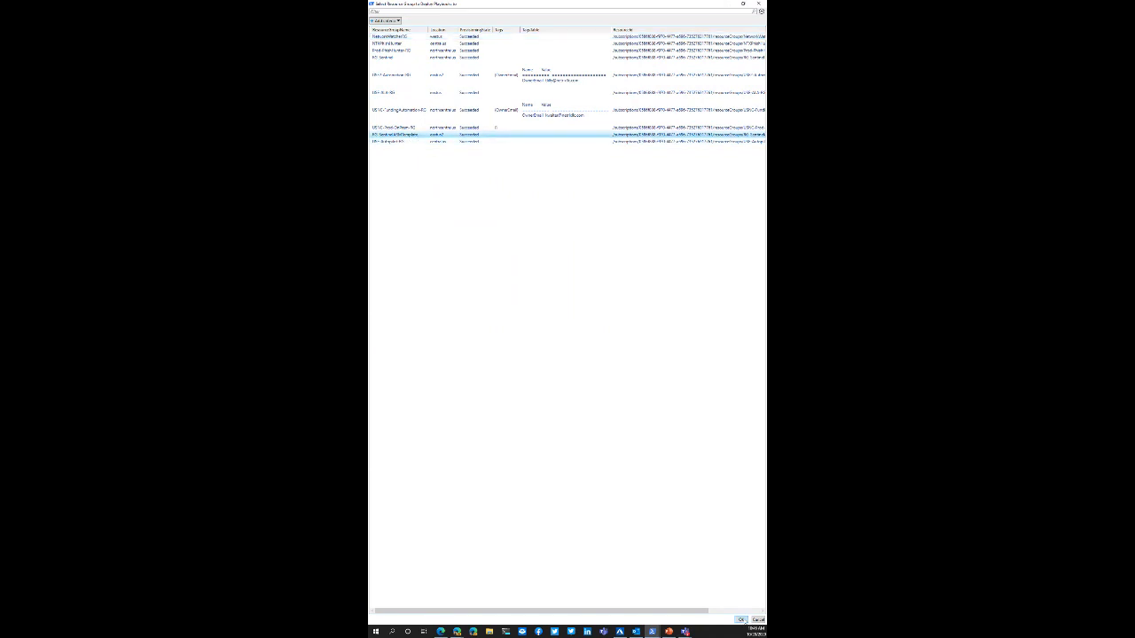
left_click(743, 621)
left_click(562, 217)
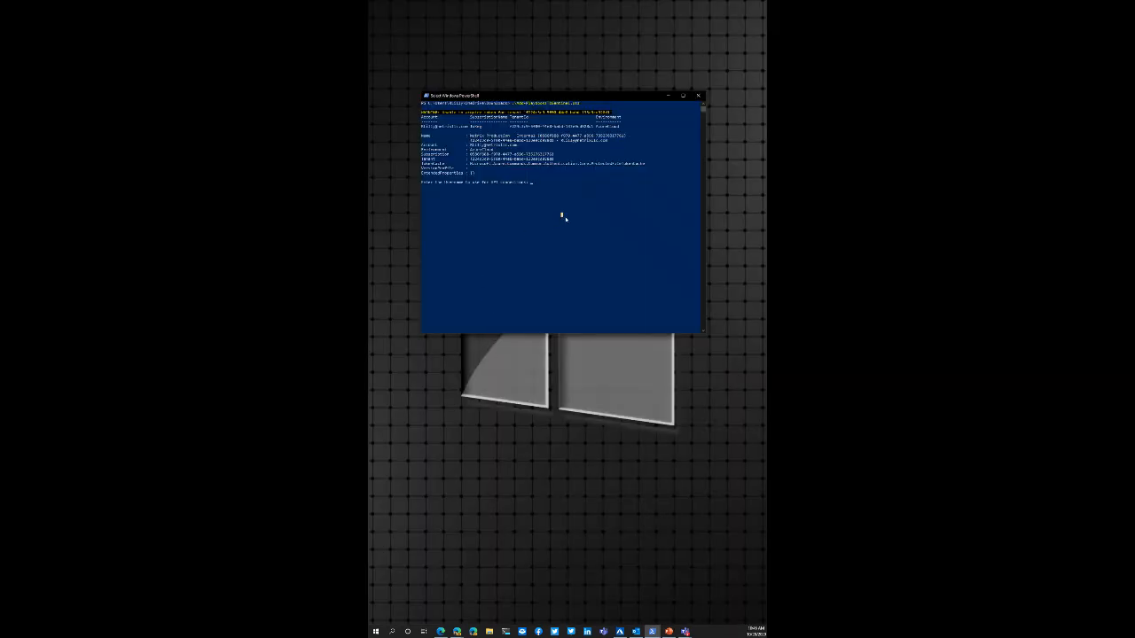
type("rl")
key("Return")
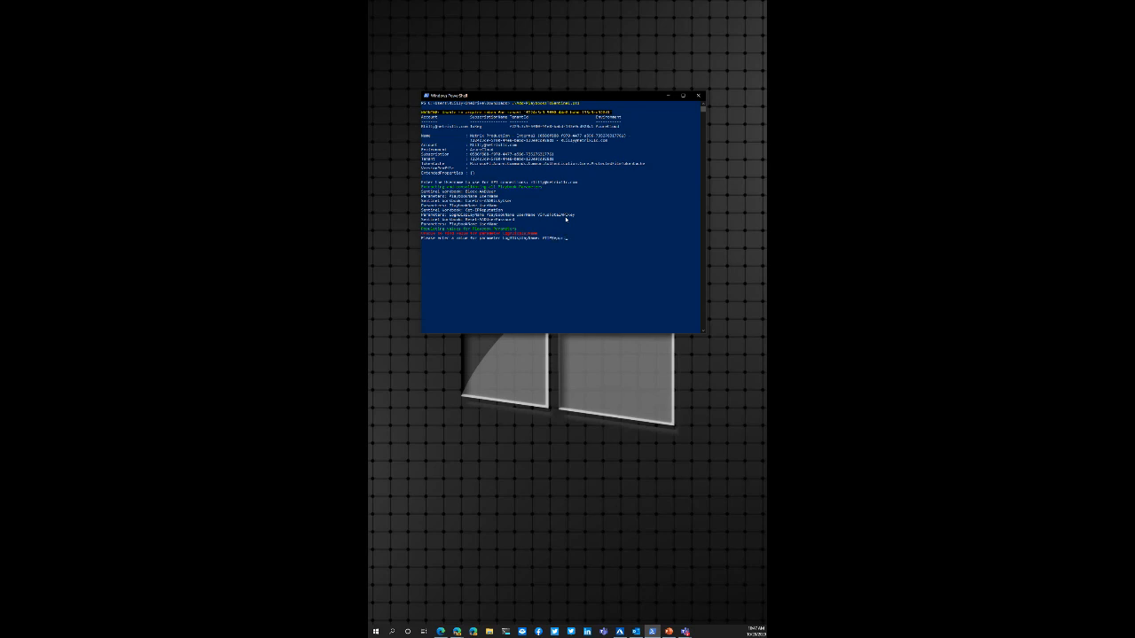
Step: Supply the log display name and VirusTotal API key that the script requests so the playbook deployment starts
key("Return")
type("asdfas")
key("Return")
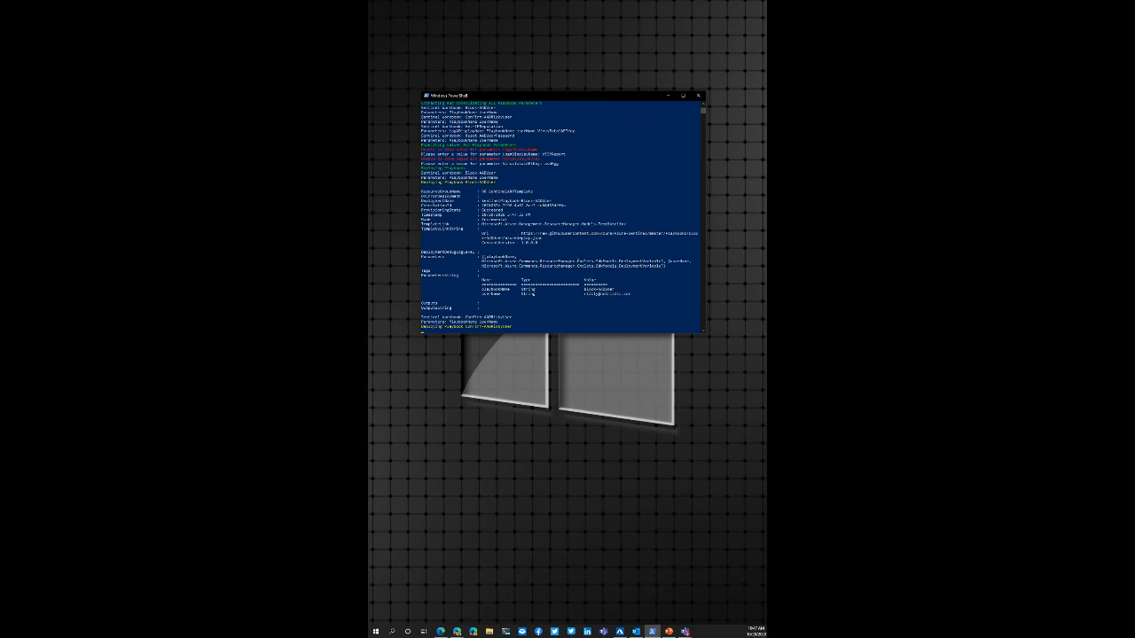
Step: Switch to the Azure portal in the browser and open the RG_SentinelARMTemplate resource group through the Azure Sentinel workspace settings
key("alt+Tab")
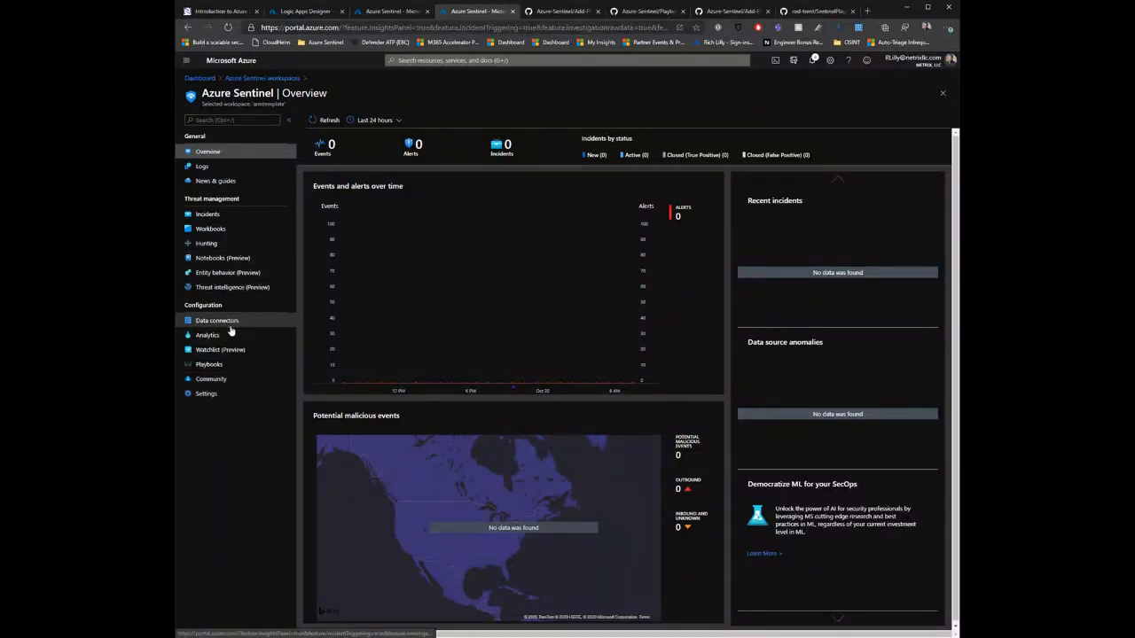
left_click(235, 365)
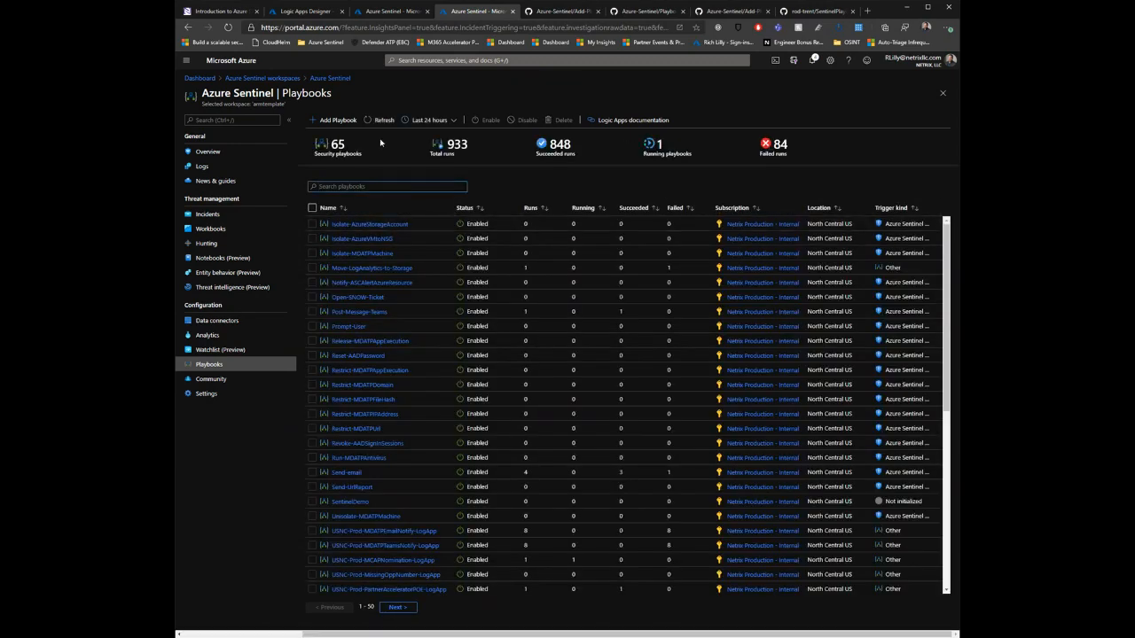
left_click(213, 394)
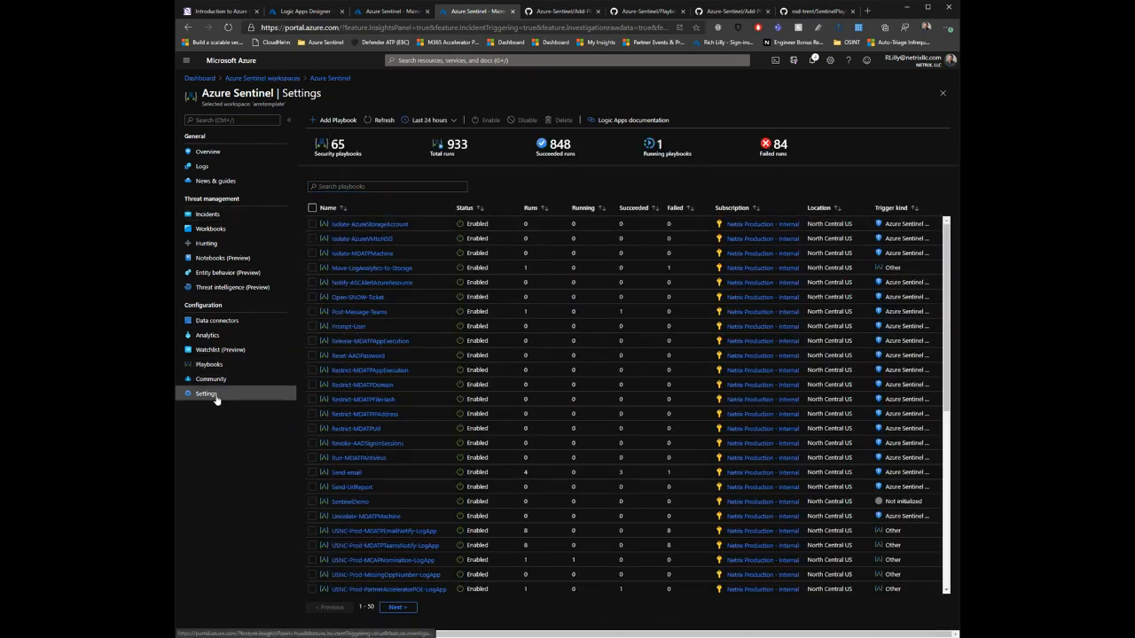
left_click(395, 120)
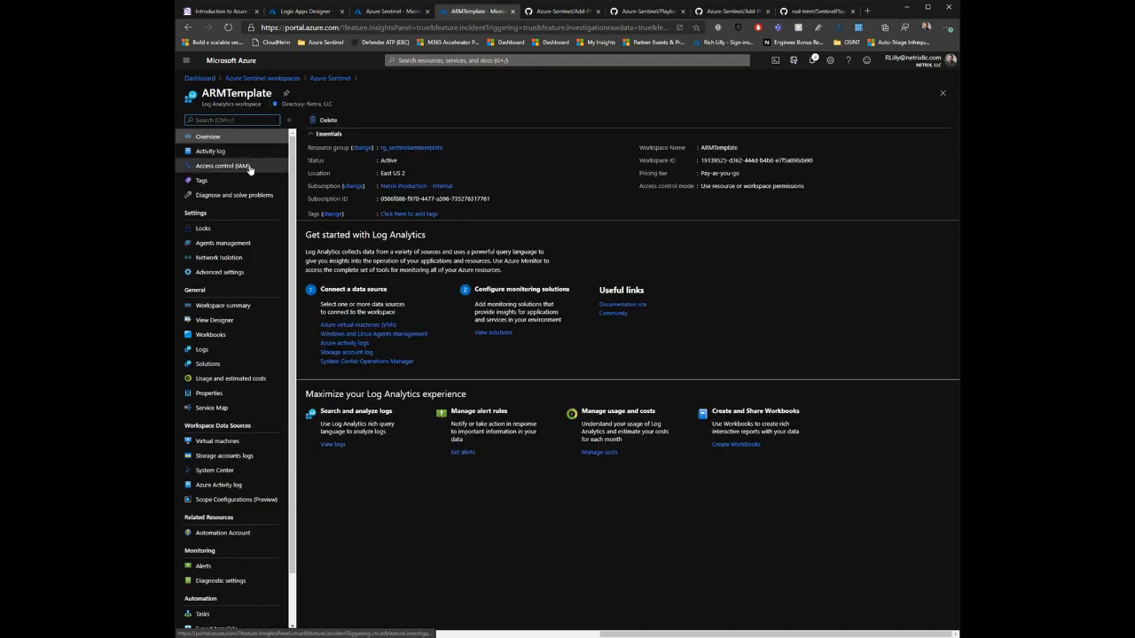
left_click(423, 147)
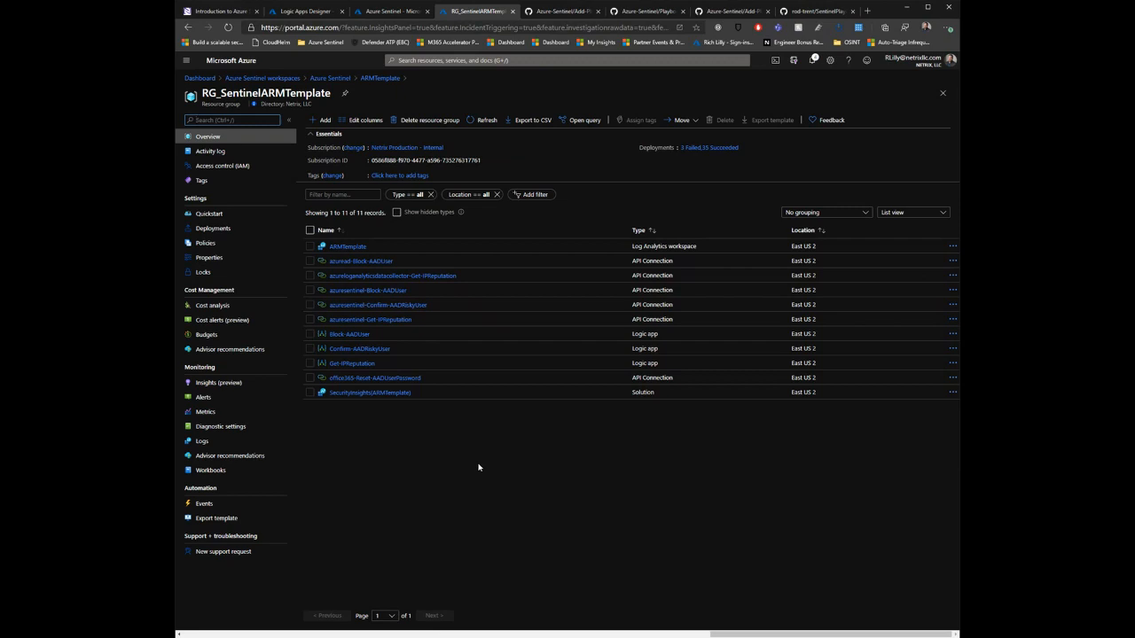
Step: Open the Block-AADUser logic app for editing and reselect the connection for its Azure Sentinel trigger and Sentinel actions
left_click(353, 334)
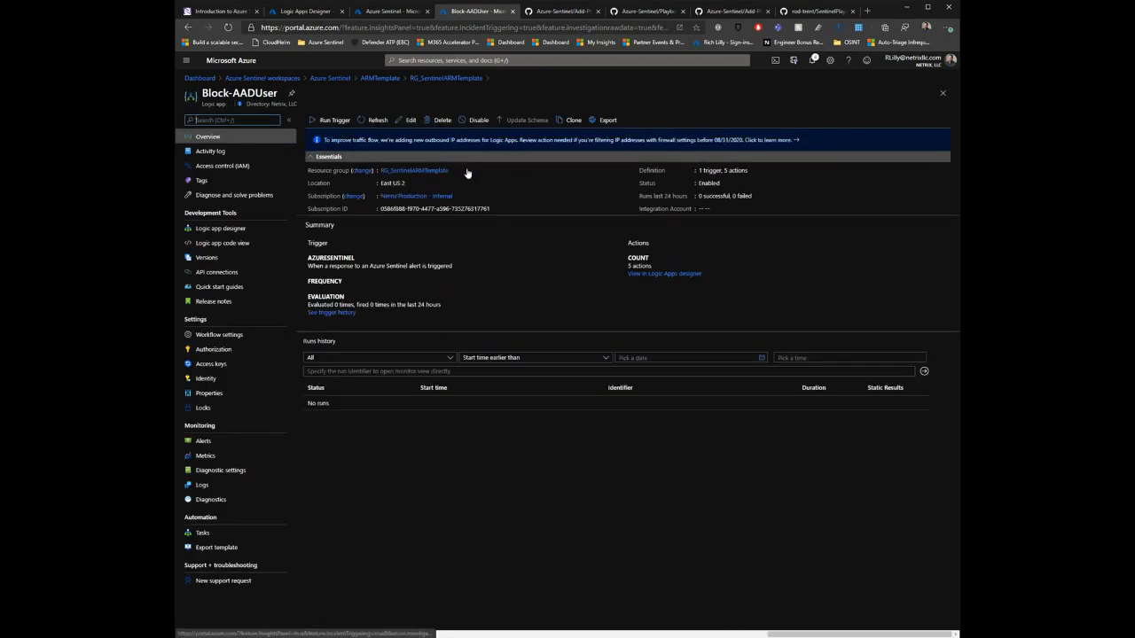
left_click(408, 120)
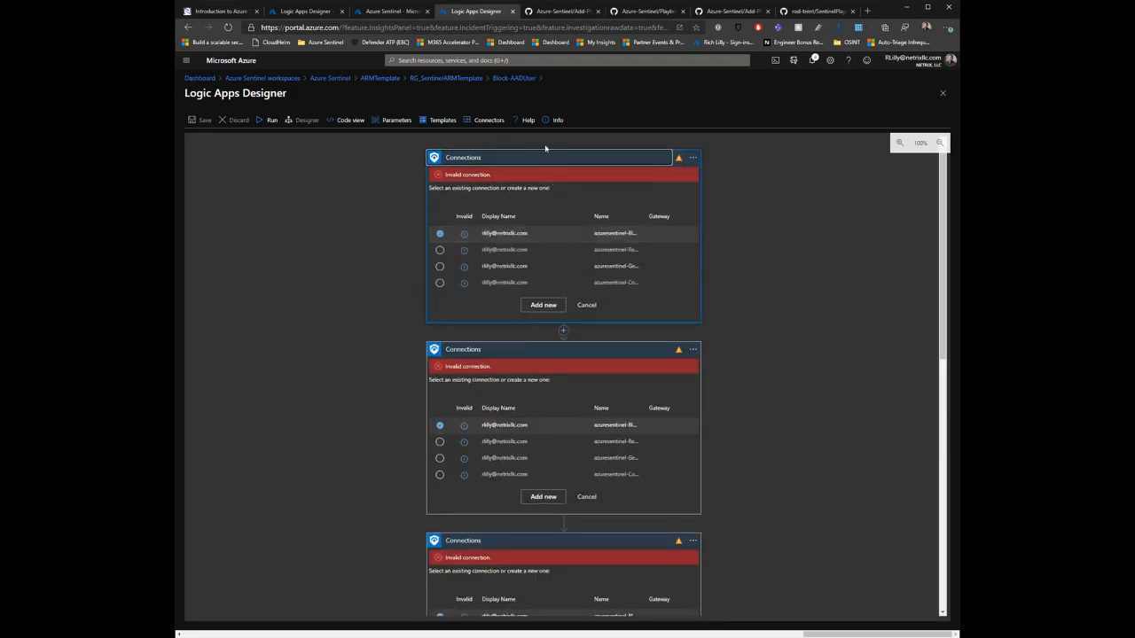
left_click(440, 283)
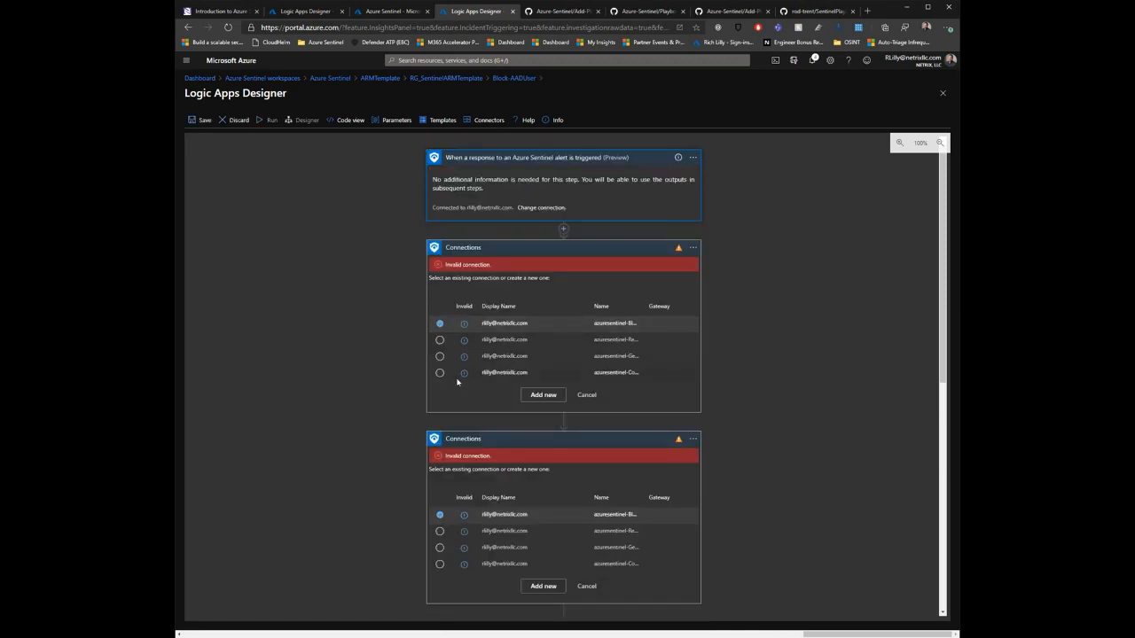
left_click(440, 373)
scroll(392, 404, "down", 2)
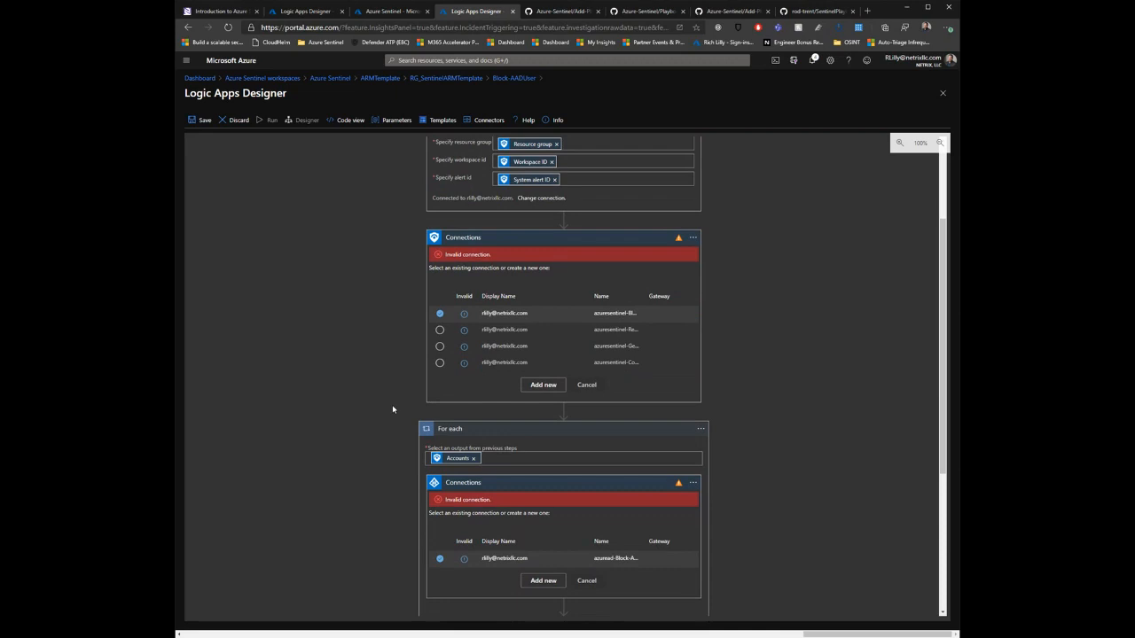
left_click(440, 359)
scroll(373, 429, "down", 2)
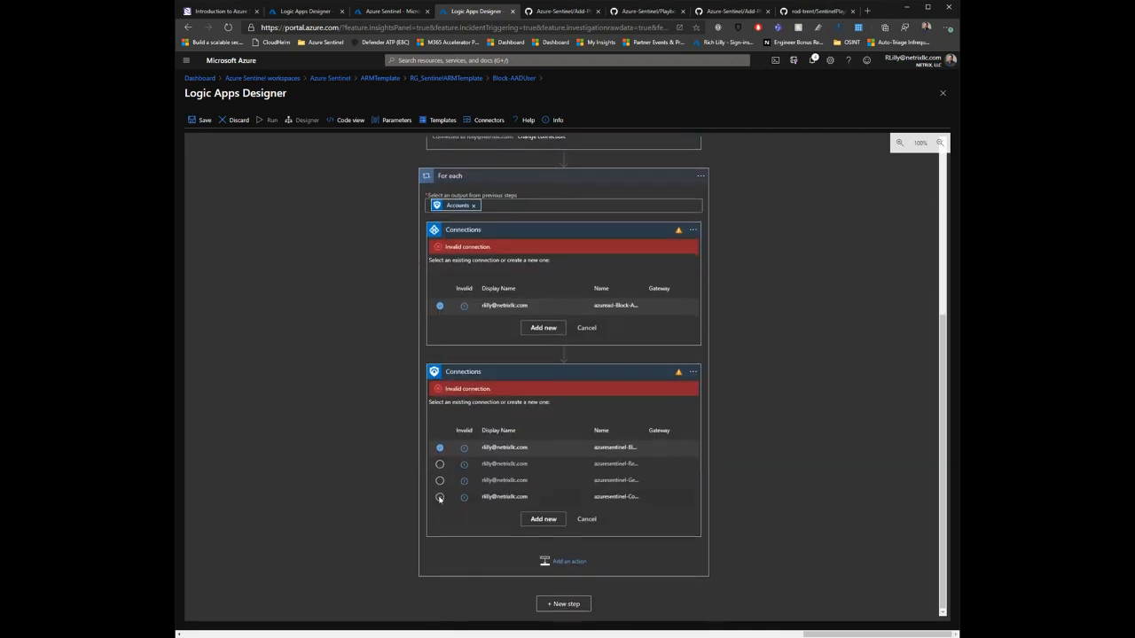
left_click(440, 497)
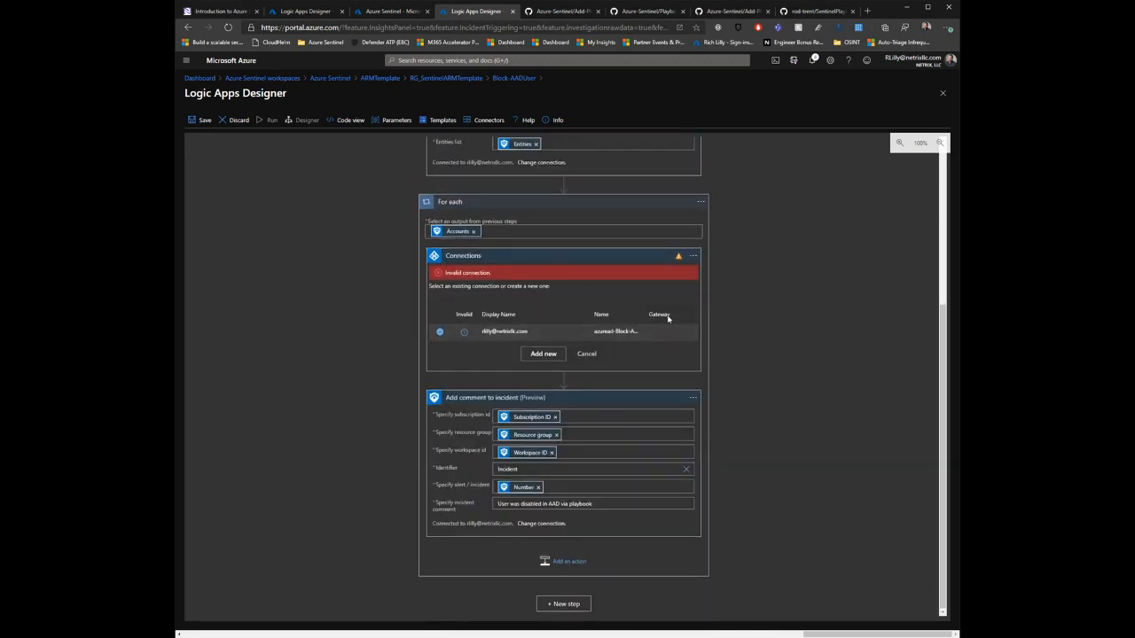
scroll(851, 300, "up", 4)
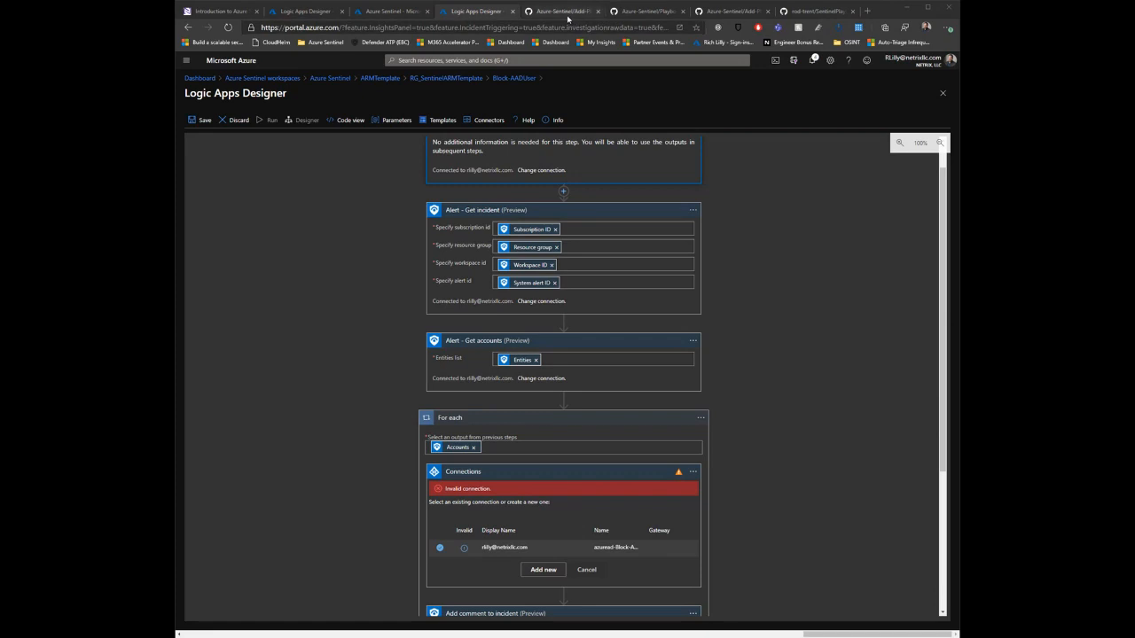
Step: Review the GitHub pages for the Add-PlaybooksToSentinel.ps1 script, the IdentityProtection-TeamsBotResponse playbook and the SentinelPlaybooks repository
left_click(568, 12)
scroll(497, 186, "up", 2)
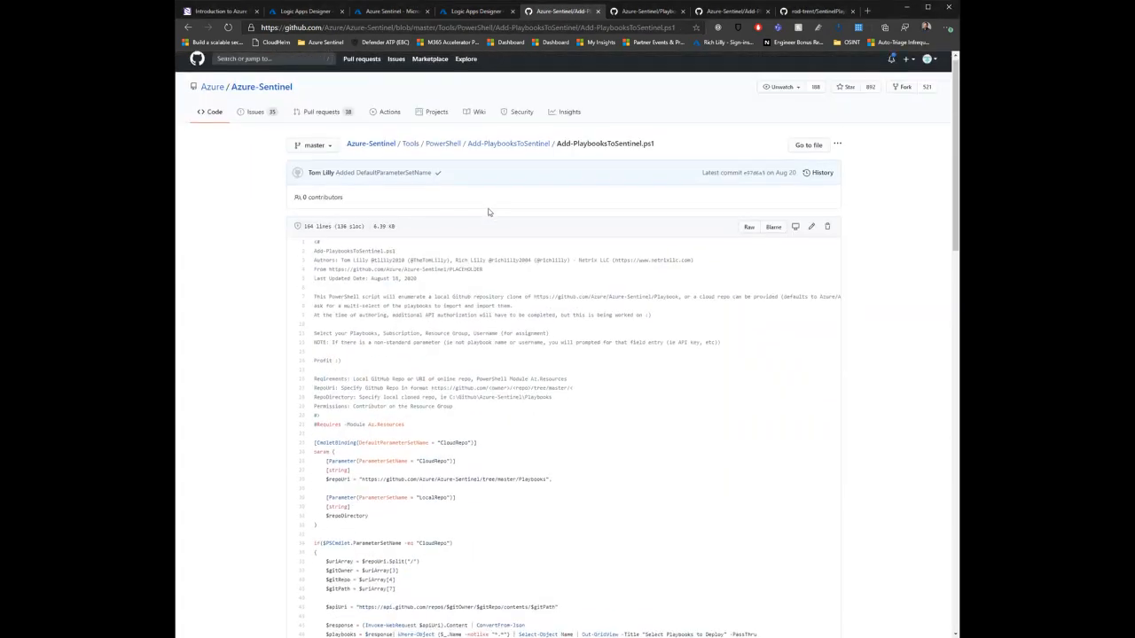
scroll(501, 228, "down", 1)
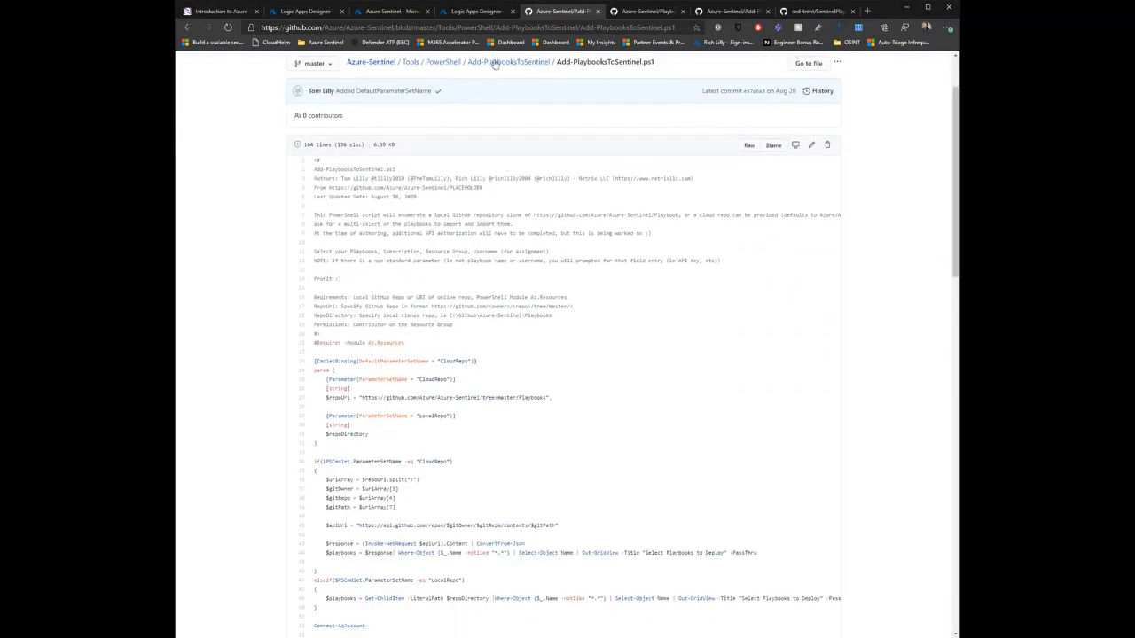
scroll(510, 175, "up", 1)
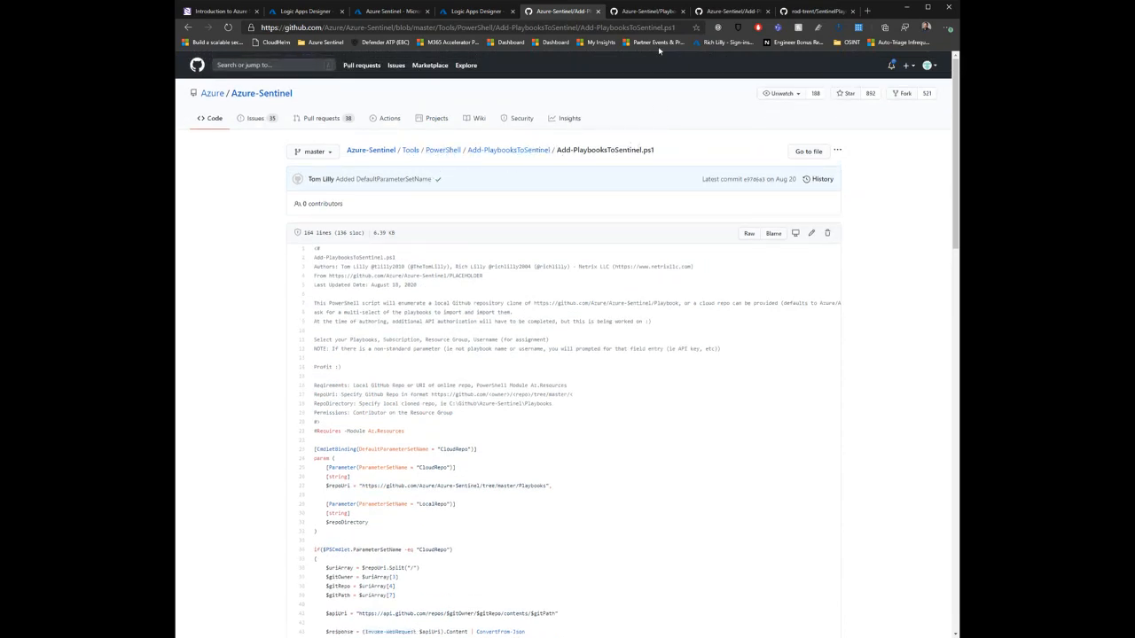
left_click(653, 13)
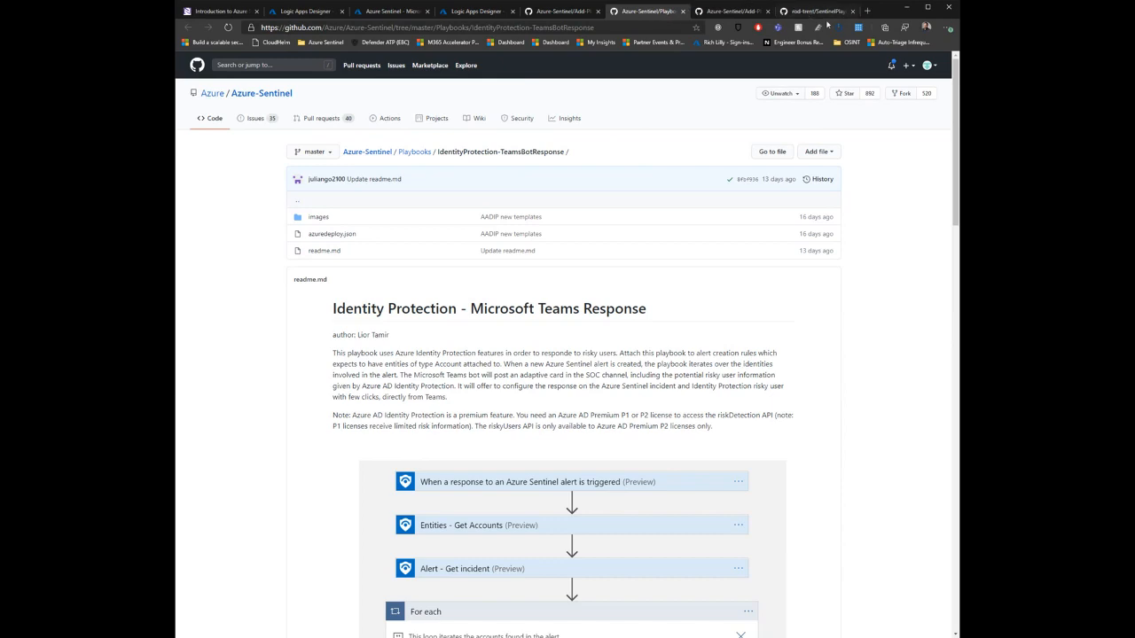
left_click(825, 12)
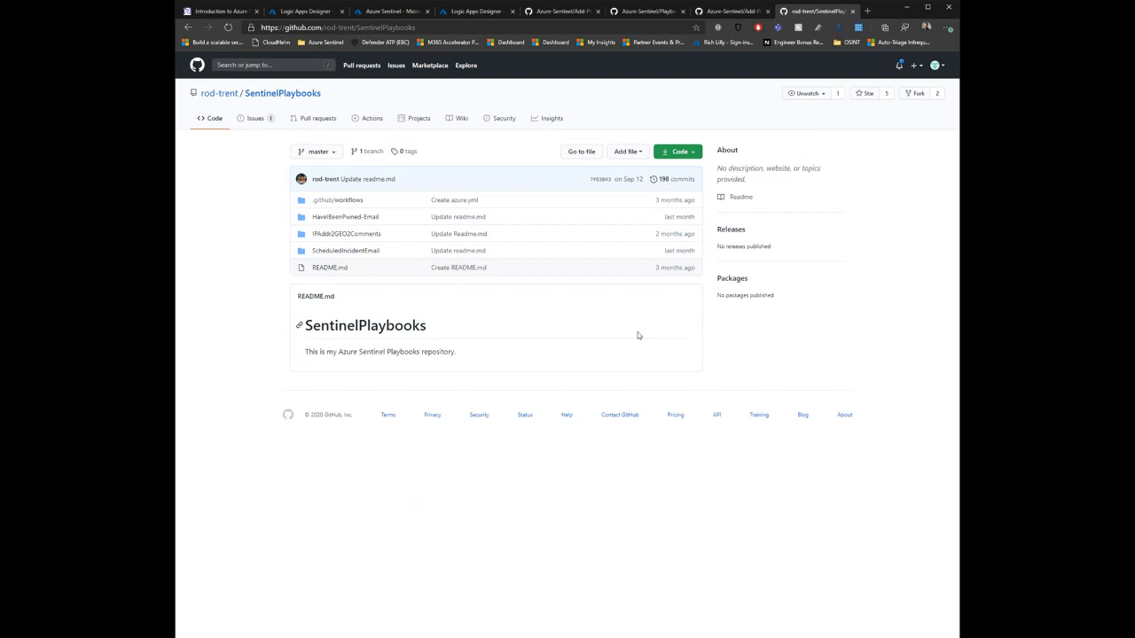
left_click(731, 12)
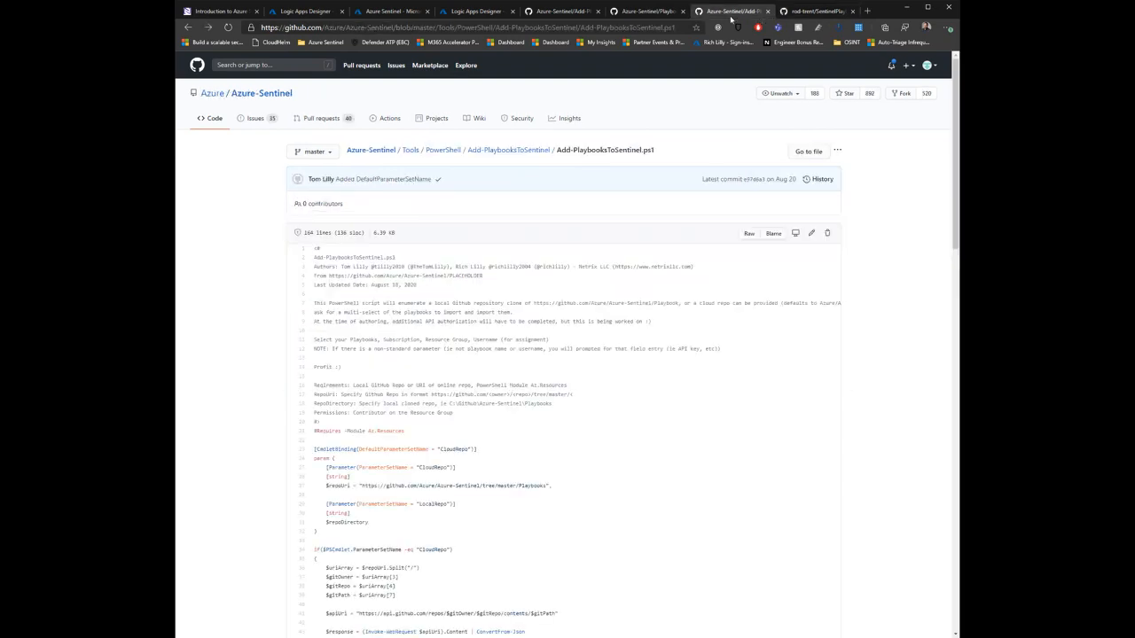
Step: Read the IdentityProtection-TeamsBotResponse readme, examining the playbook description, logic app flow and Teams adaptive card
left_click(666, 14)
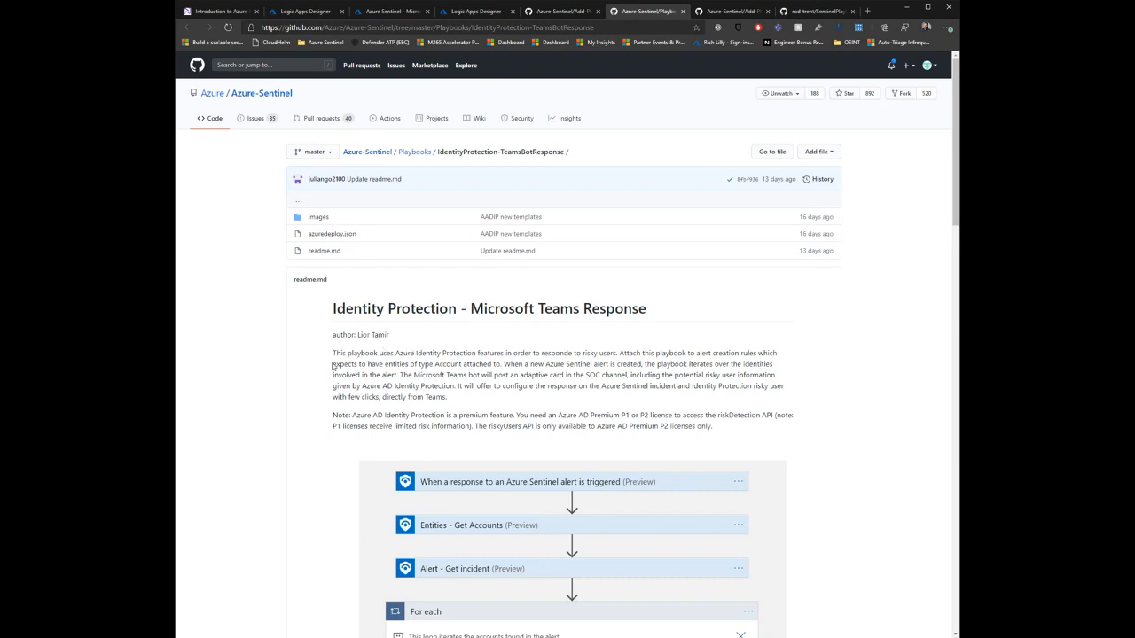
scroll(335, 366, "down", 2)
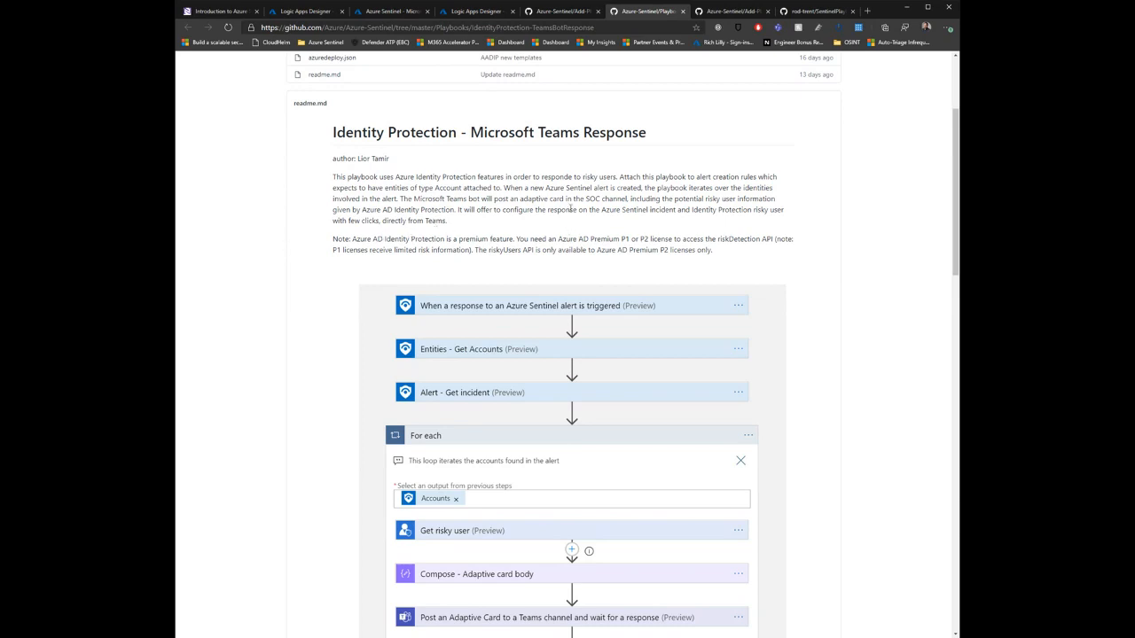
scroll(378, 222, "down", 2)
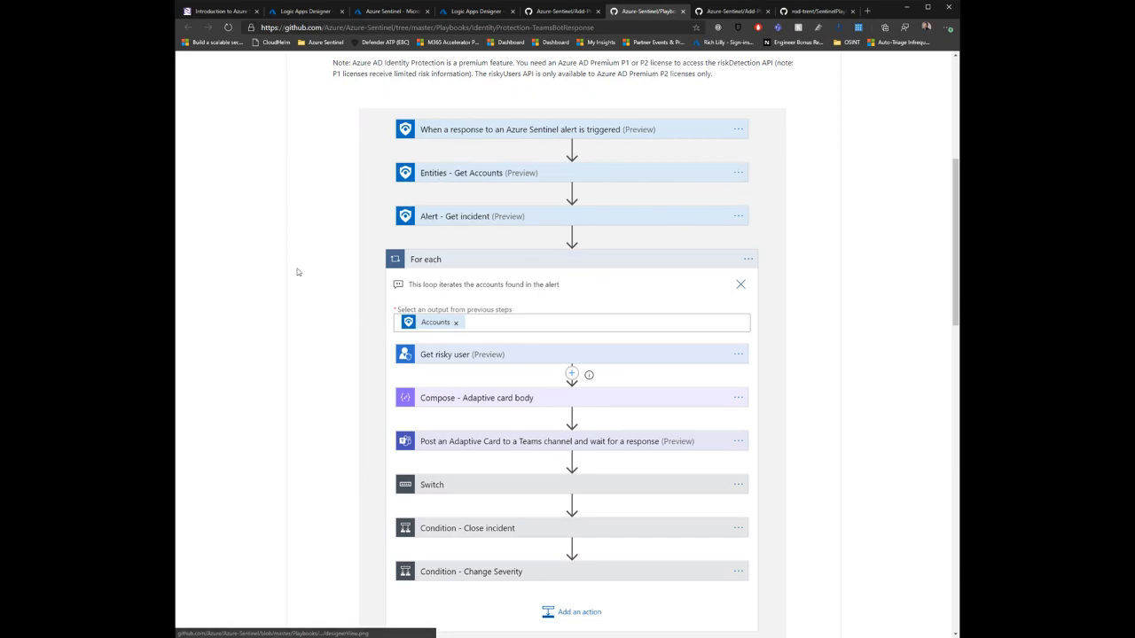
scroll(319, 261, "down", 3)
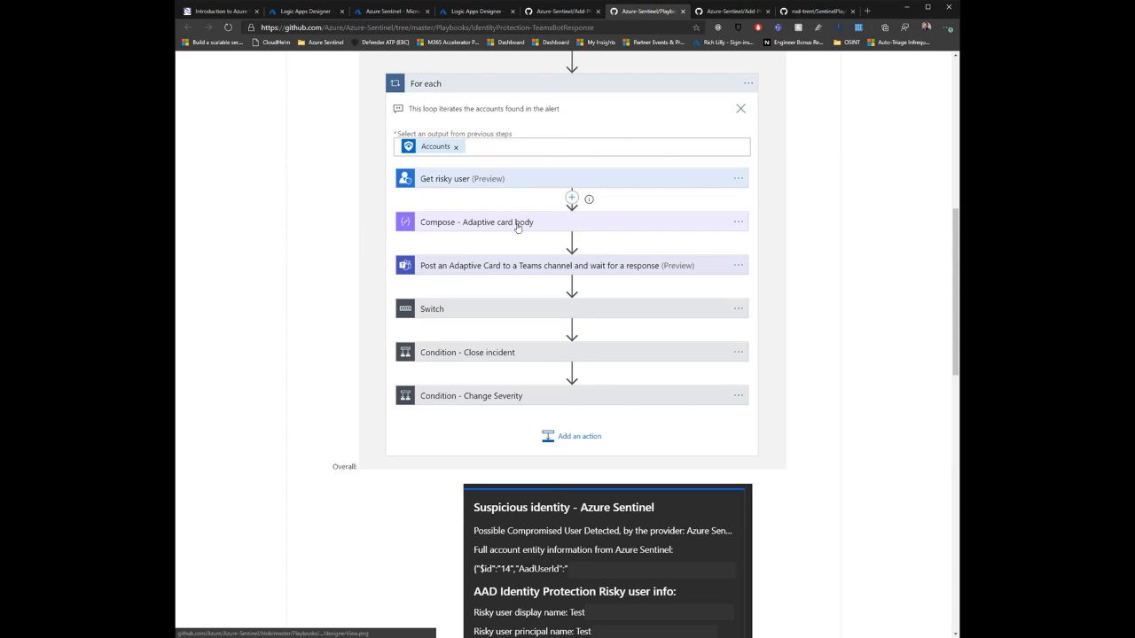
scroll(513, 227, "down", 1)
scroll(515, 227, "down", 1)
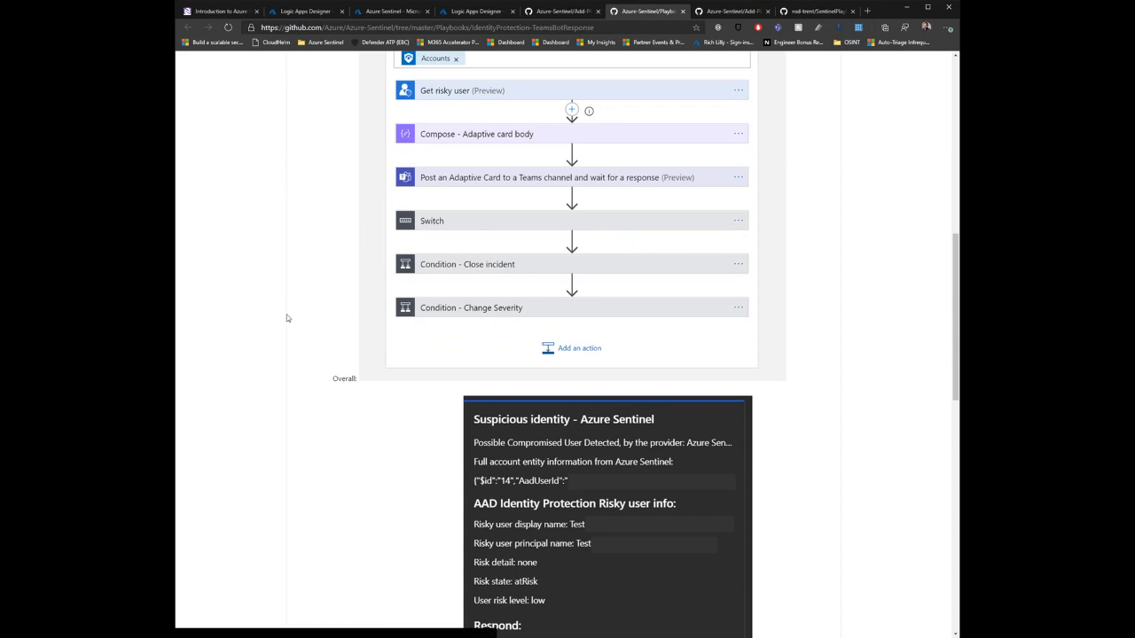
scroll(293, 312, "down", 3)
scroll(302, 305, "down", 3)
scroll(302, 304, "up", 2)
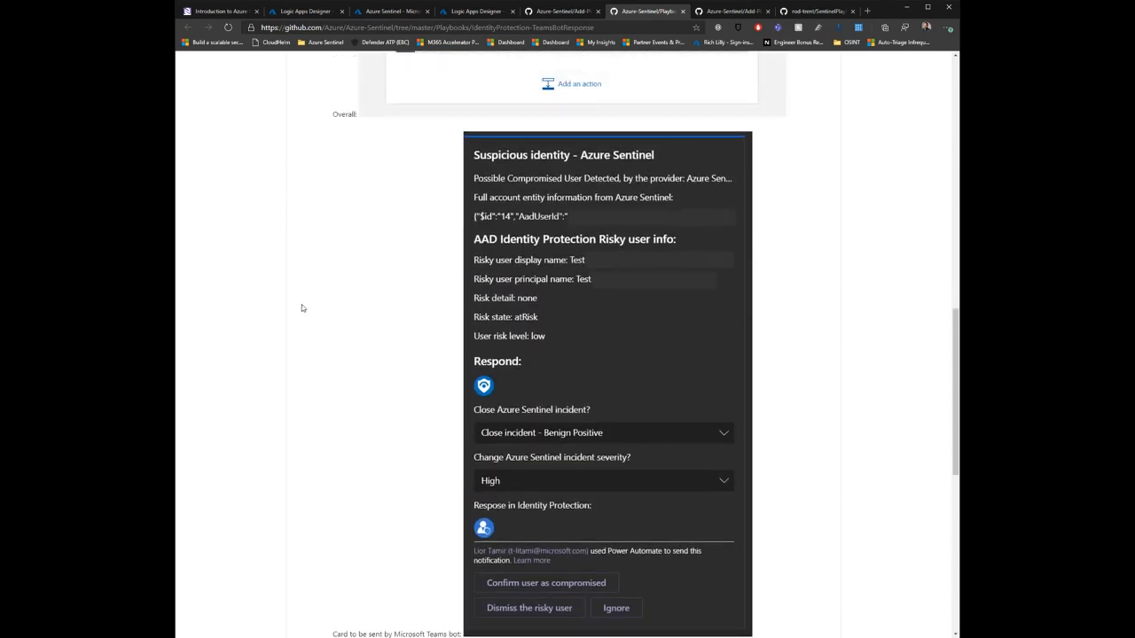
scroll(301, 304, "down", 2)
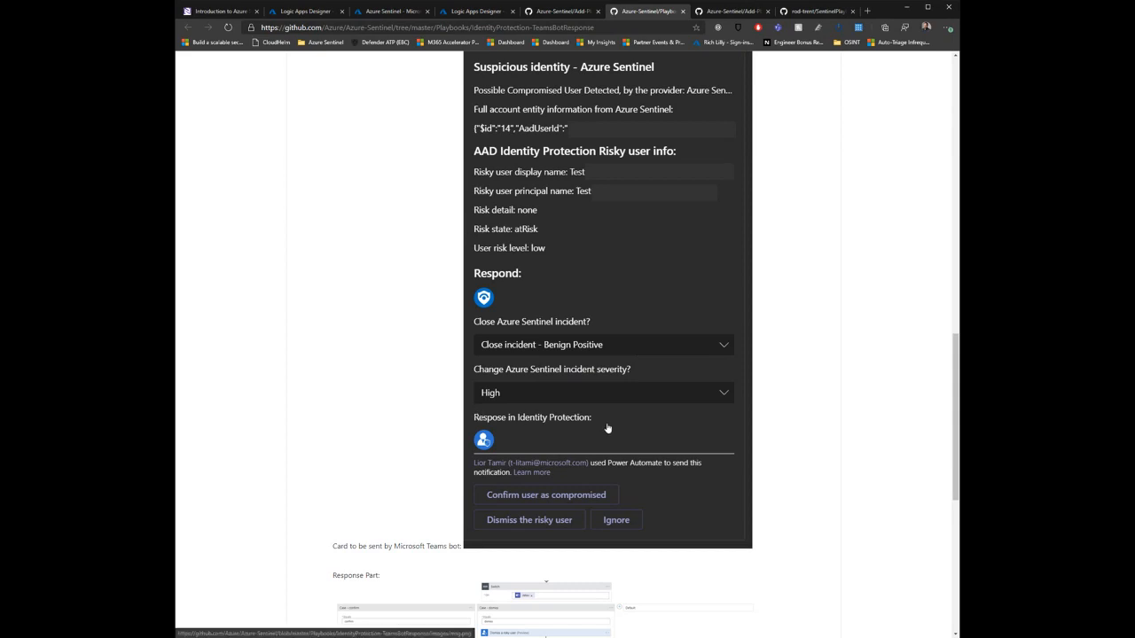
scroll(694, 388, "down", 1)
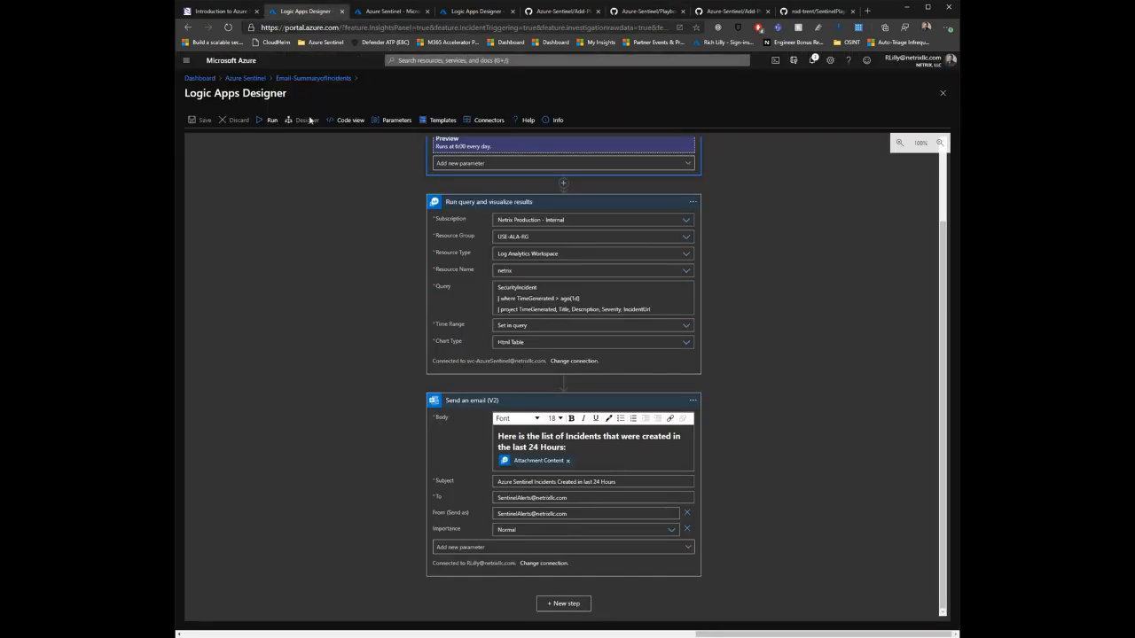
Step: Open the incidents list of the netrix Azure Sentinel workspace and view it alongside the Teams card in the playbook readme
left_click(255, 81)
left_click(234, 215)
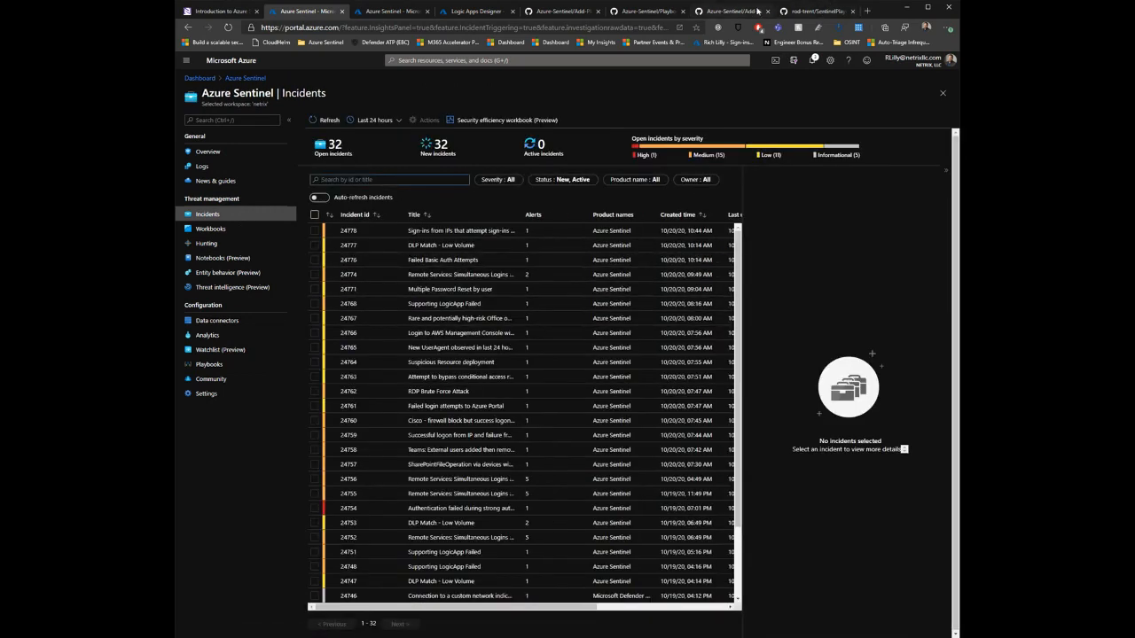
left_click(729, 12)
left_click(647, 11)
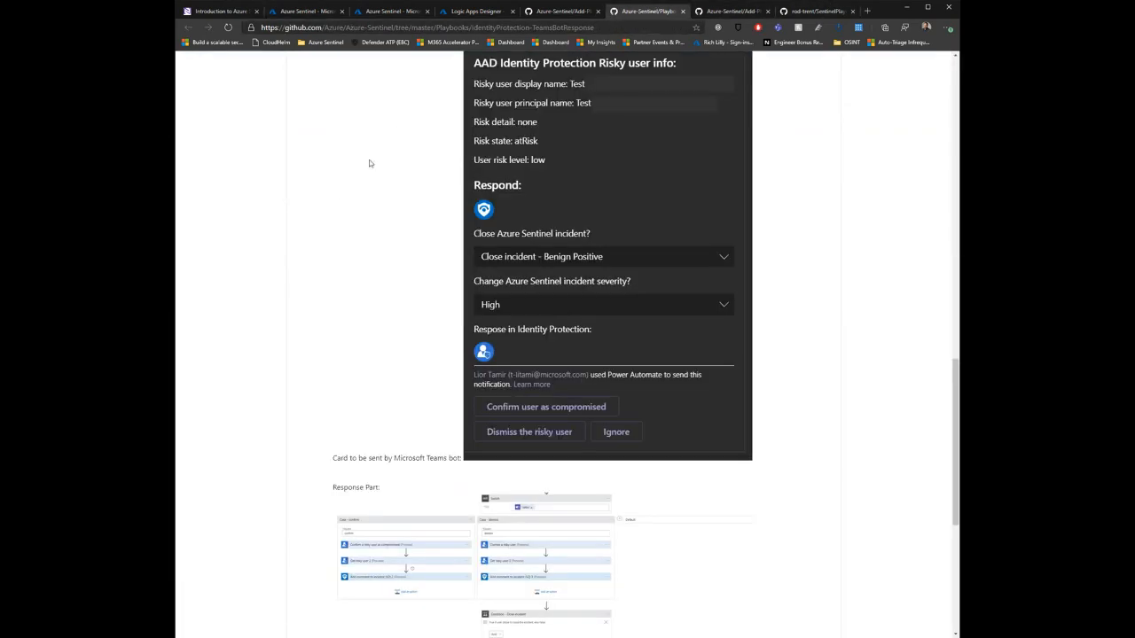
scroll(346, 201, "up", 1)
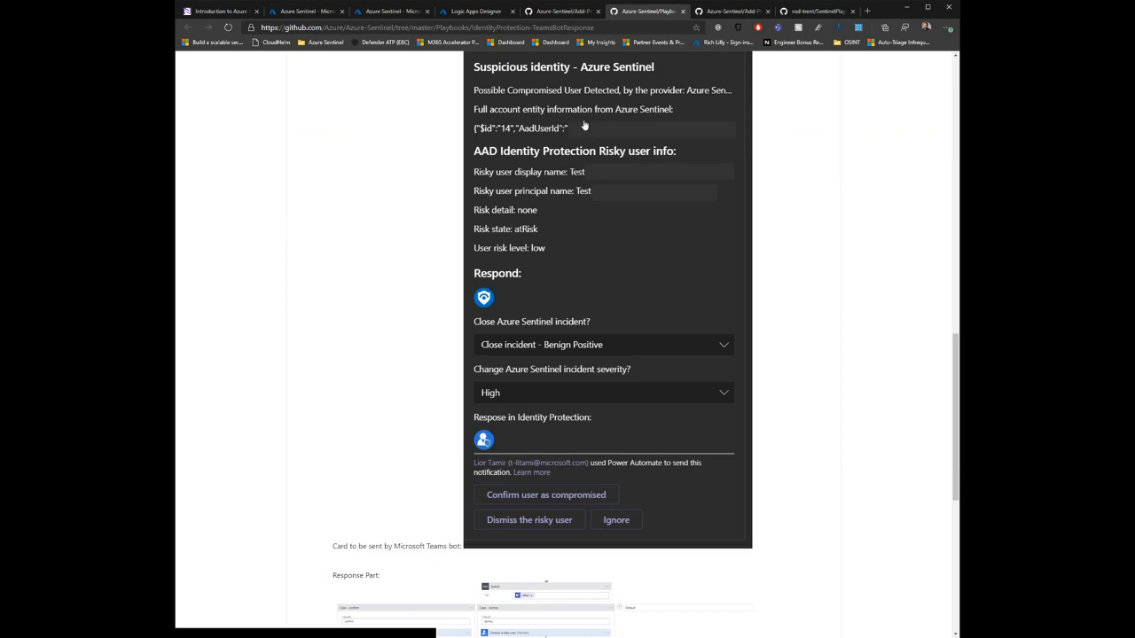
left_click(306, 11)
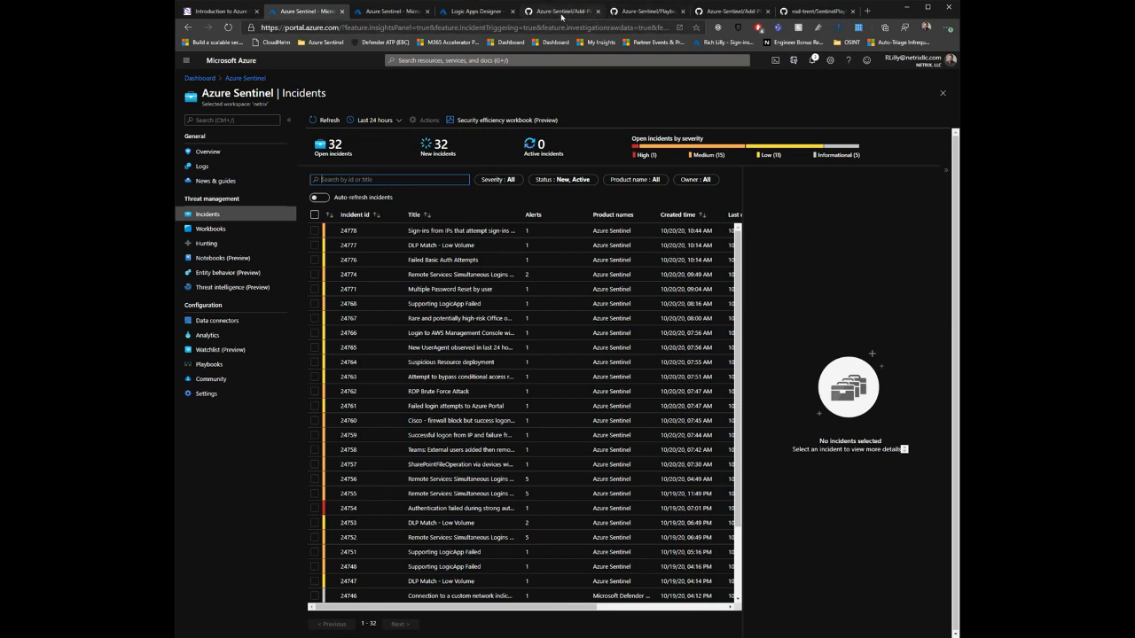
Step: Open the root of the Azure-Sentinel GitHub repository and revisit the open playbook, script and SentinelPlaybooks repository pages
left_click(565, 12)
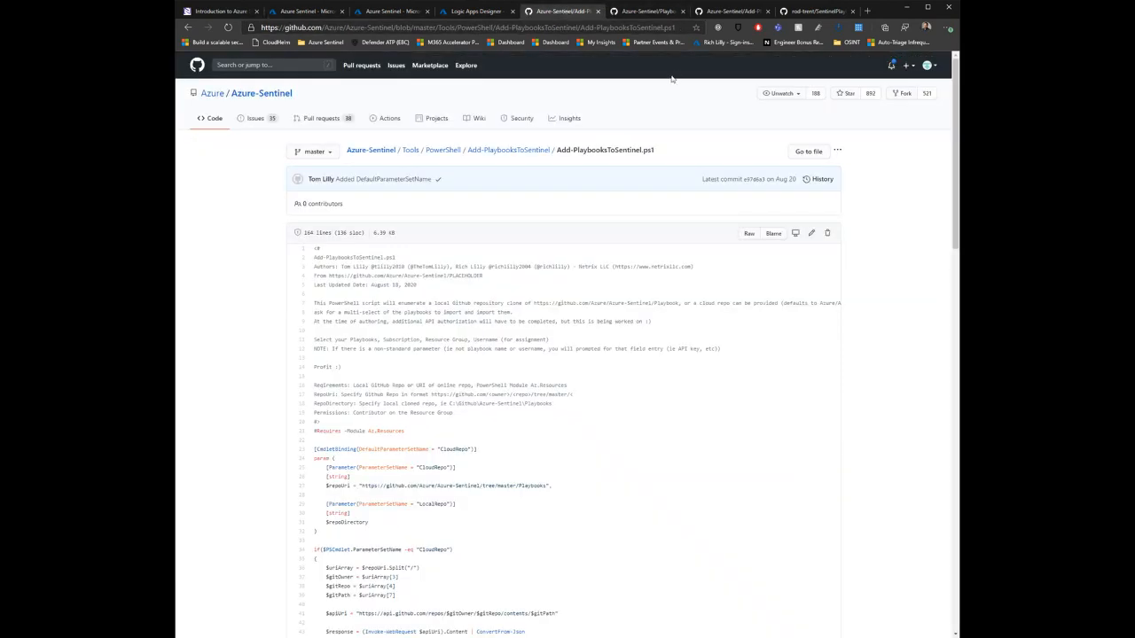
left_click(371, 151)
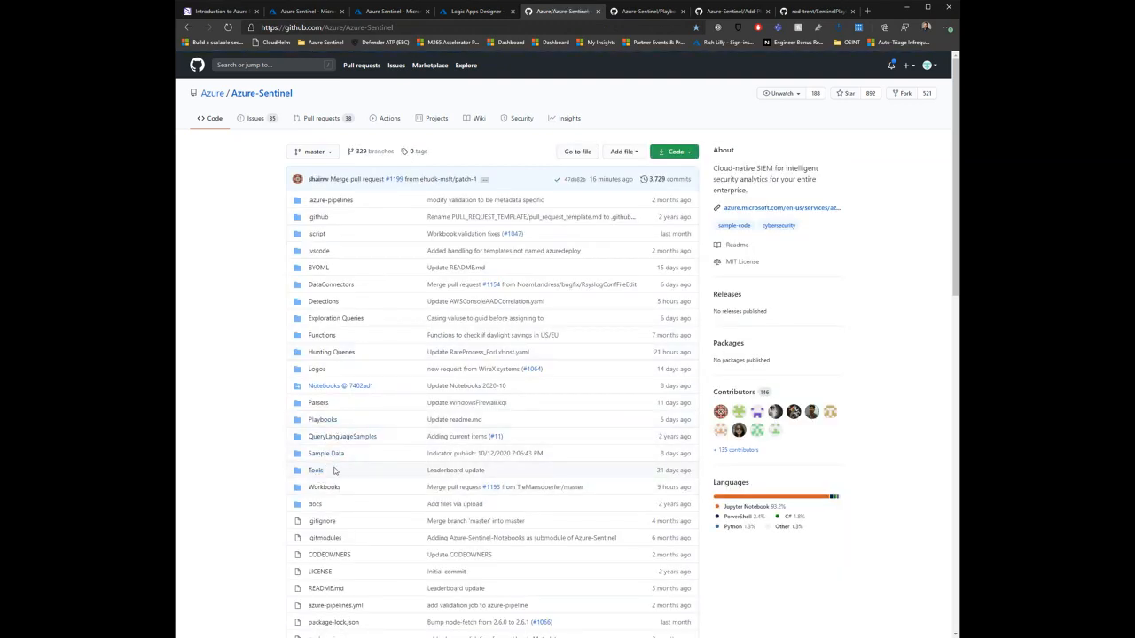
left_click(664, 15)
left_click(723, 10)
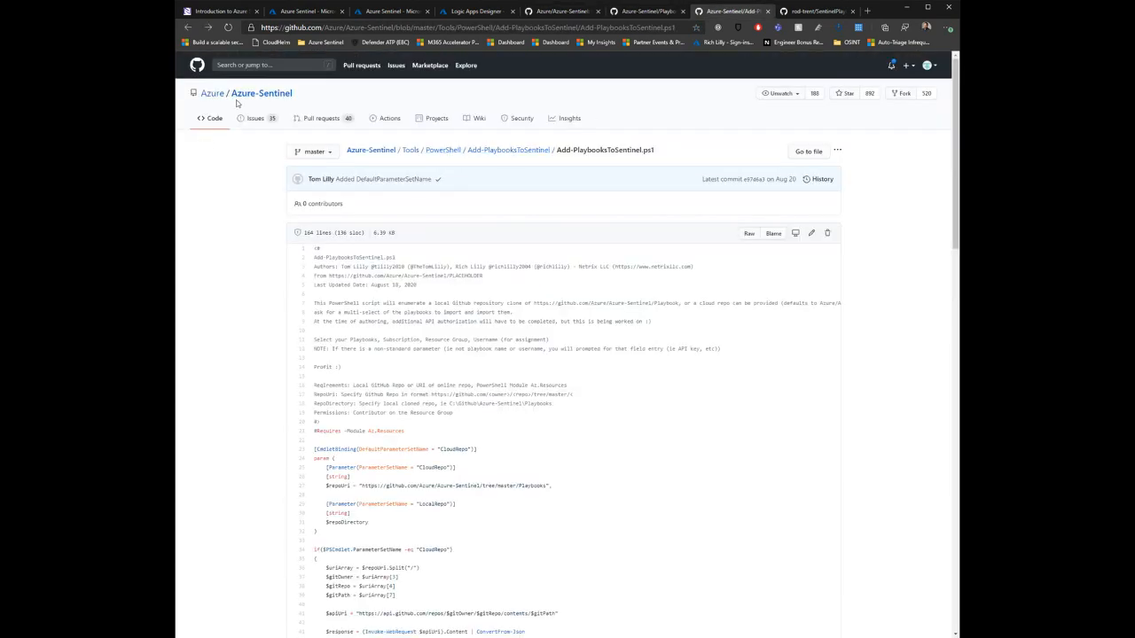
left_click(821, 13)
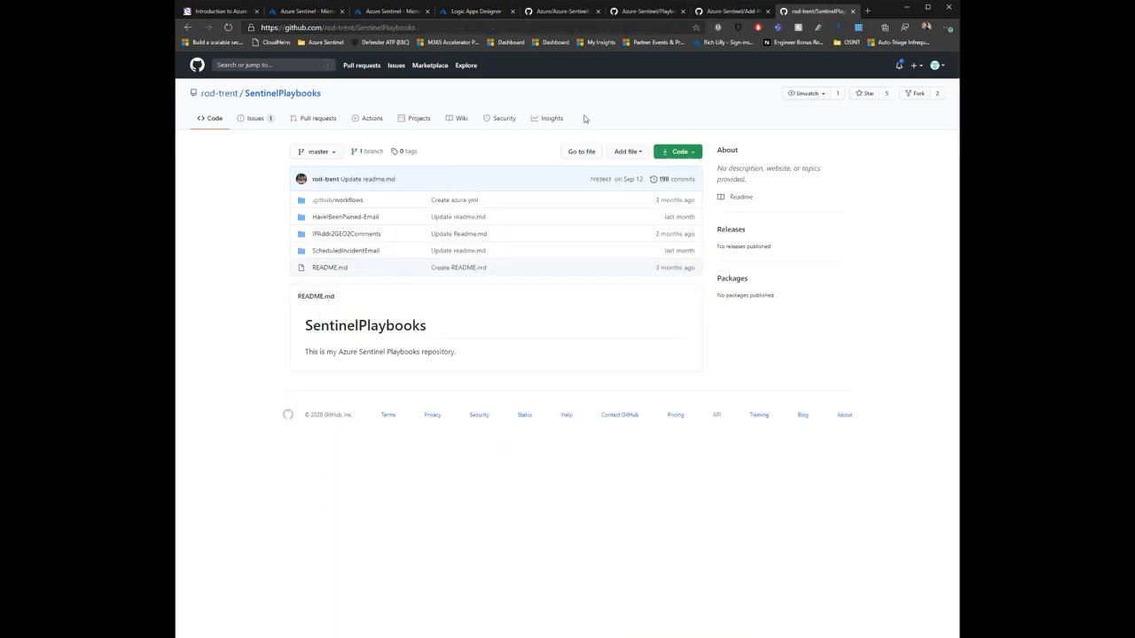